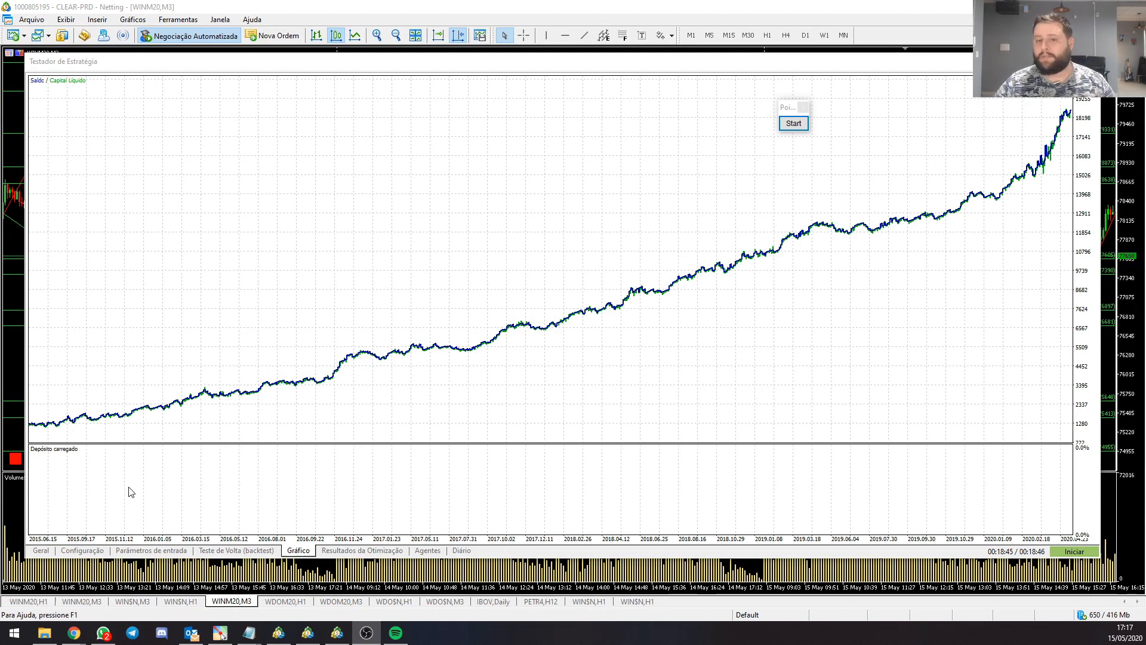
- Switch to the Chrome window with the MQL5 signal and show the Hunter installation page on goldenbot.com.br
{"action": "mouse_move", "coordinate": [72, 637]}
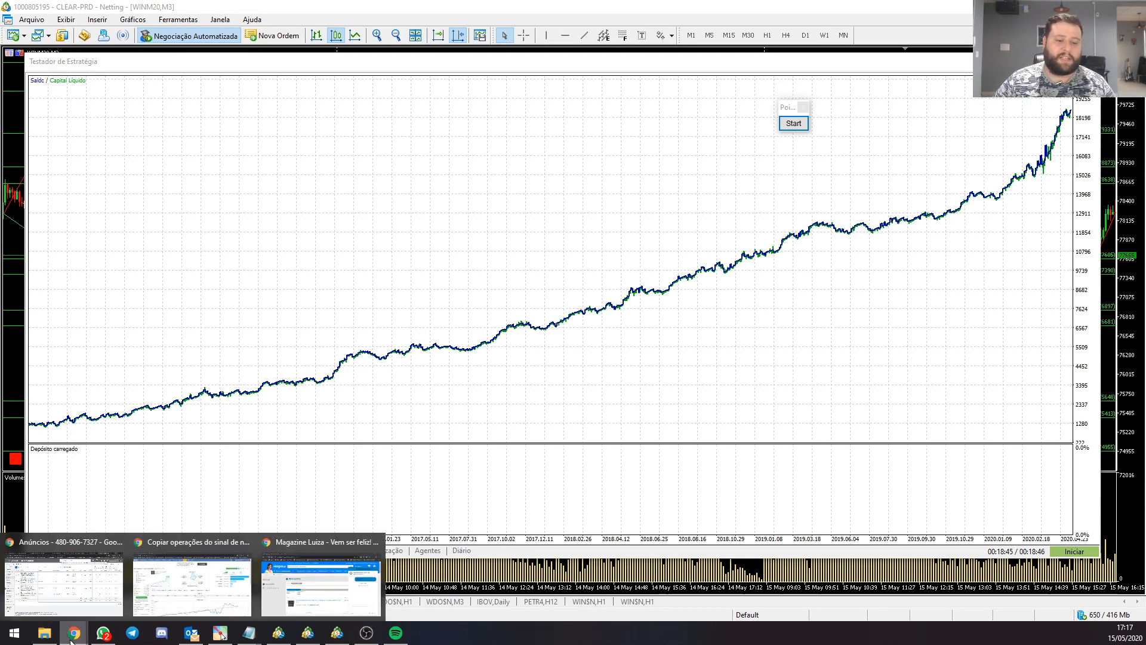
{"action": "left_click", "coordinate": [206, 604]}
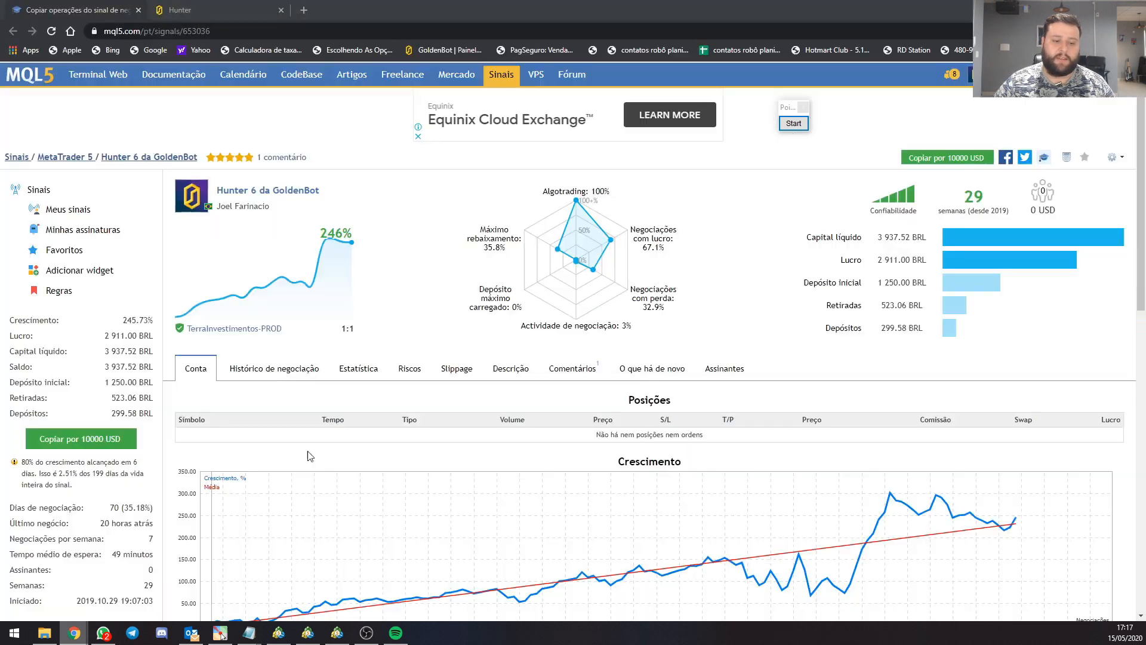
{"action": "left_click", "coordinate": [208, 8]}
{"action": "scroll", "coordinate": [799, 140], "scroll_direction": "up", "scroll_amount": 15}
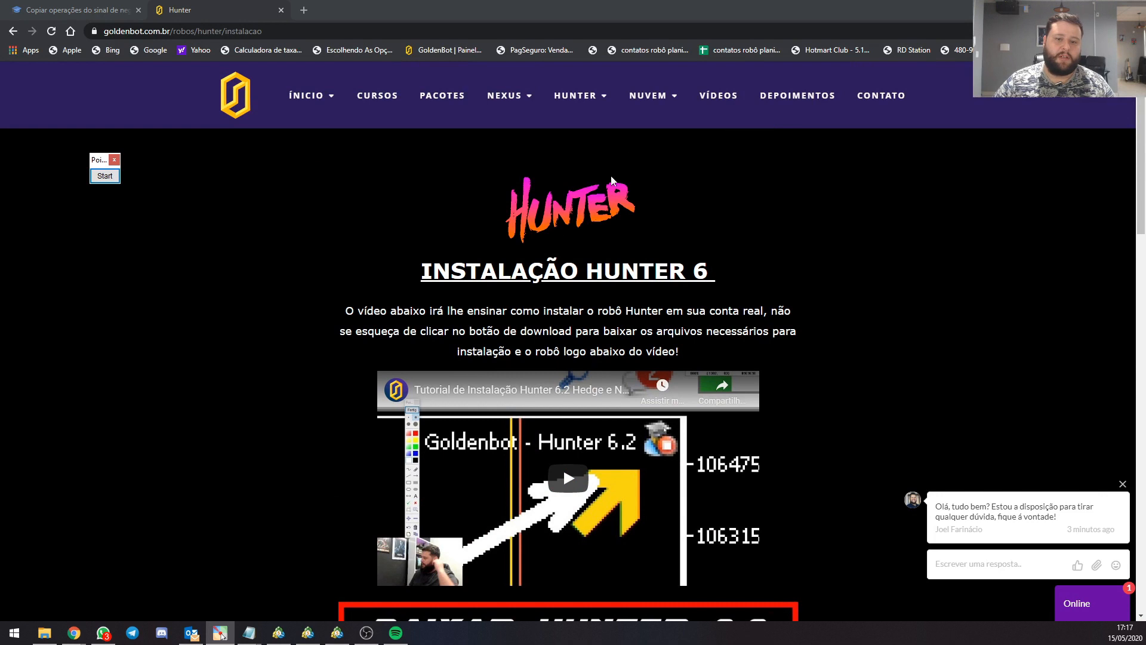
- Point out the Hunter 6 installation entry in the site navigation and examine the Hunter 6.2 download options
{"action": "mouse_move", "coordinate": [595, 99]}
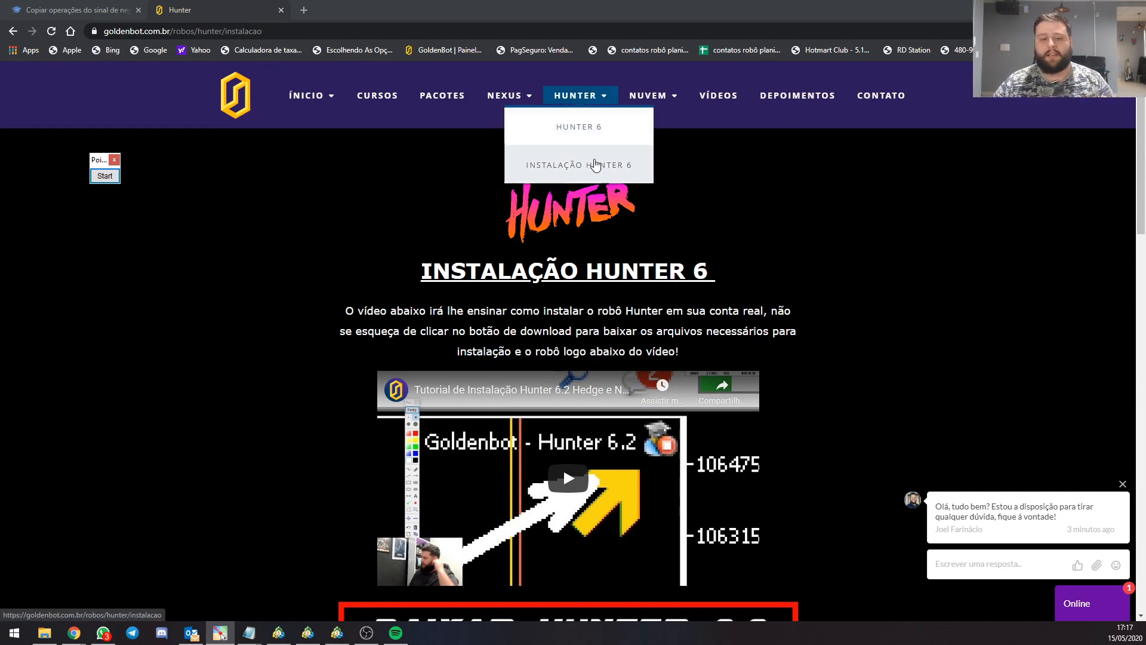
{"action": "left_click", "coordinate": [367, 214]}
{"action": "scroll", "coordinate": [412, 239], "scroll_direction": "down", "scroll_amount": 2}
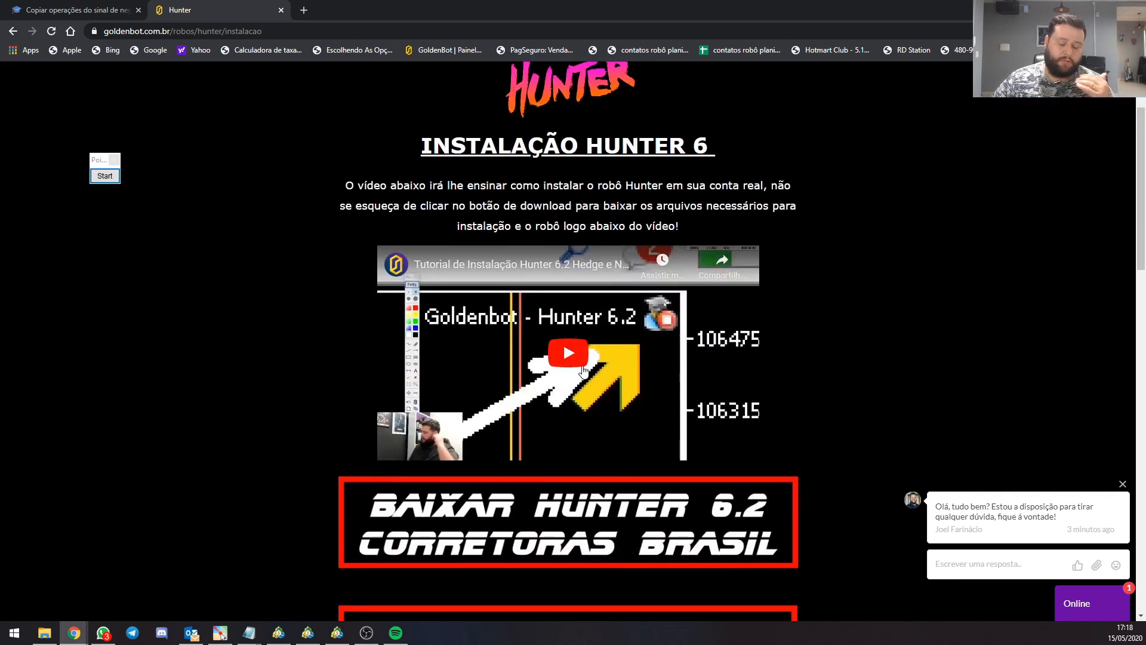
{"action": "scroll", "coordinate": [584, 370], "scroll_direction": "down", "scroll_amount": 2}
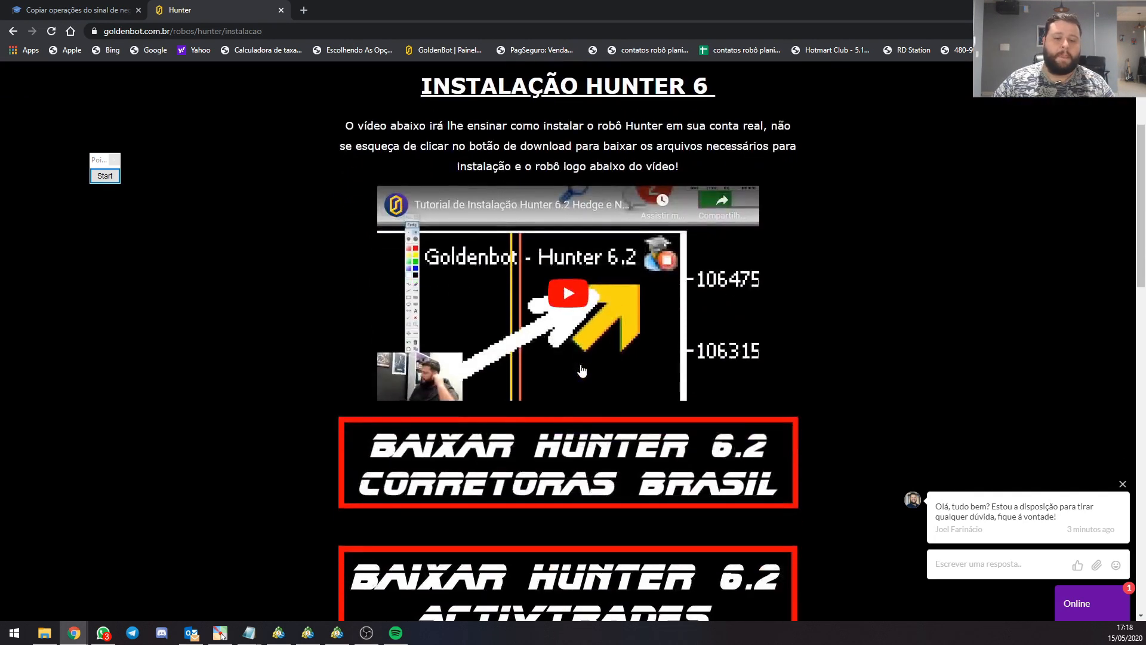
{"action": "scroll", "coordinate": [582, 366], "scroll_direction": "down", "scroll_amount": 2}
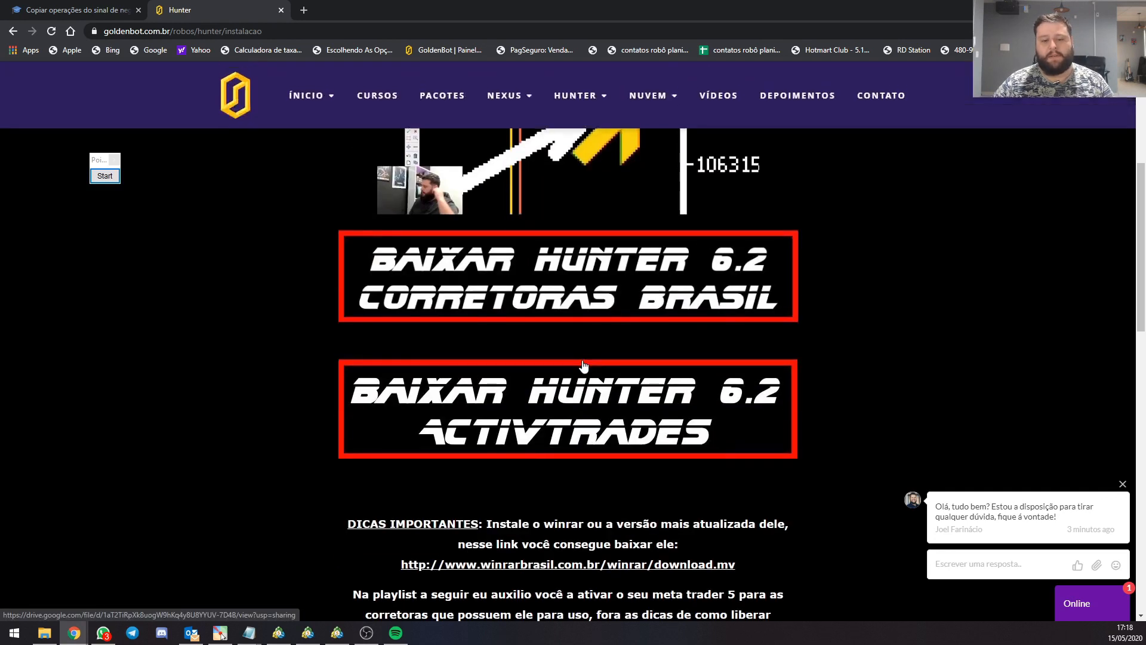
- Start annotating the screen with Pointofix and draw a red rectangle around both Hunter 6.2 download banners
{"action": "left_click", "coordinate": [104, 175]}
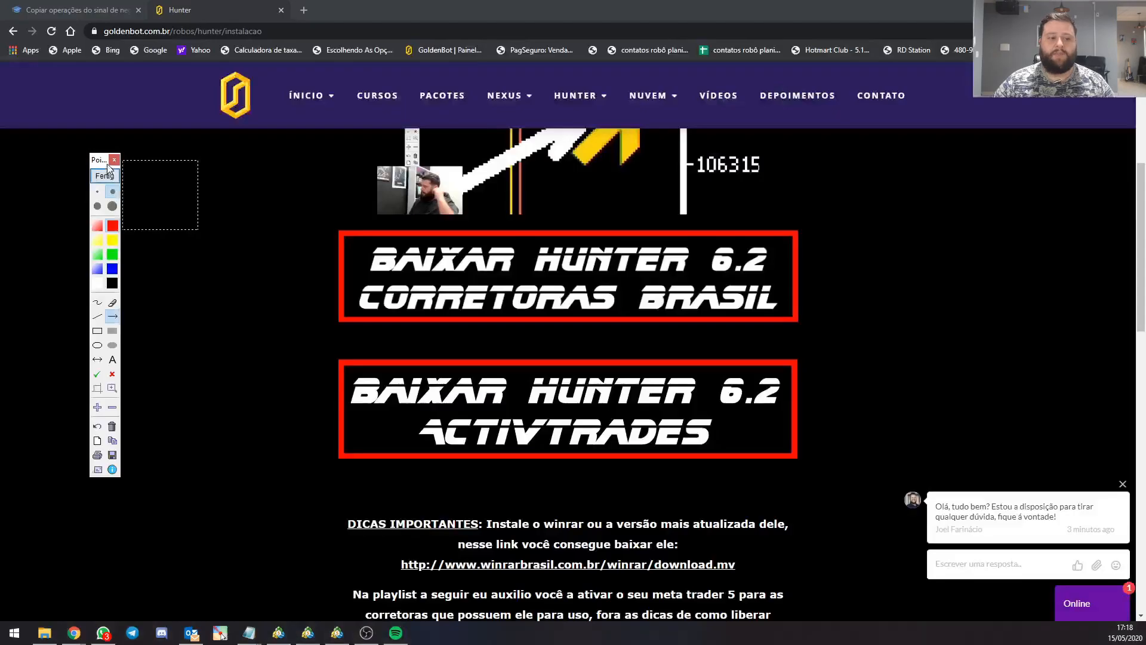
{"action": "left_click", "coordinate": [79, 369]}
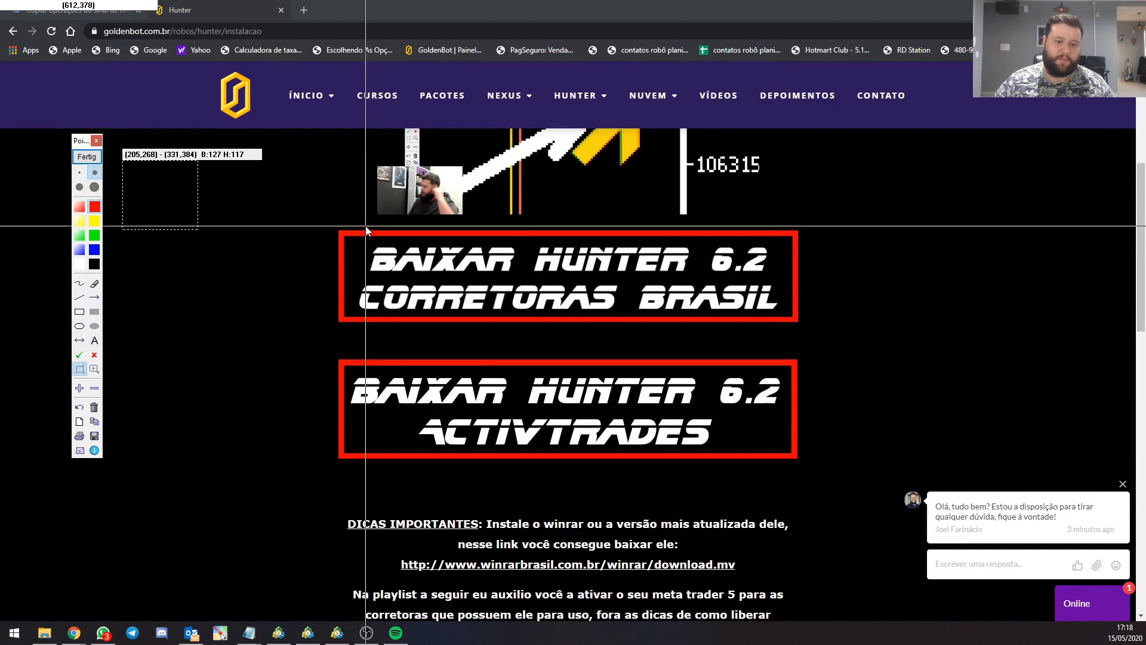
{"action": "left_click", "coordinate": [79, 313]}
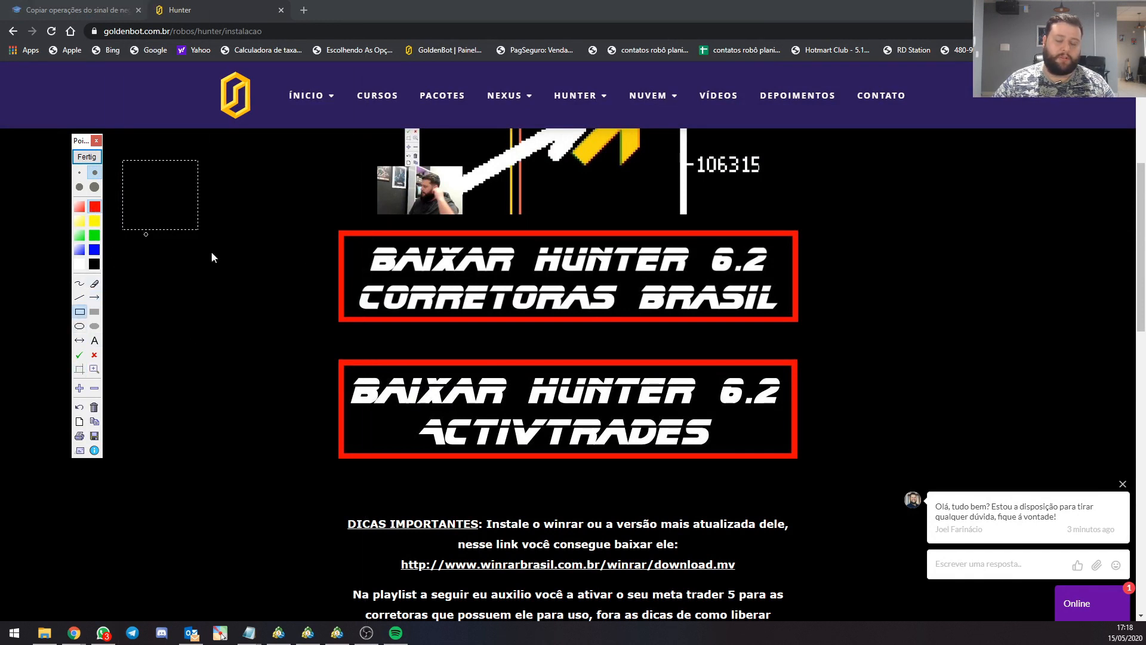
{"action": "left_click_drag", "start_coordinate": [299, 224], "coordinate": [813, 477]}
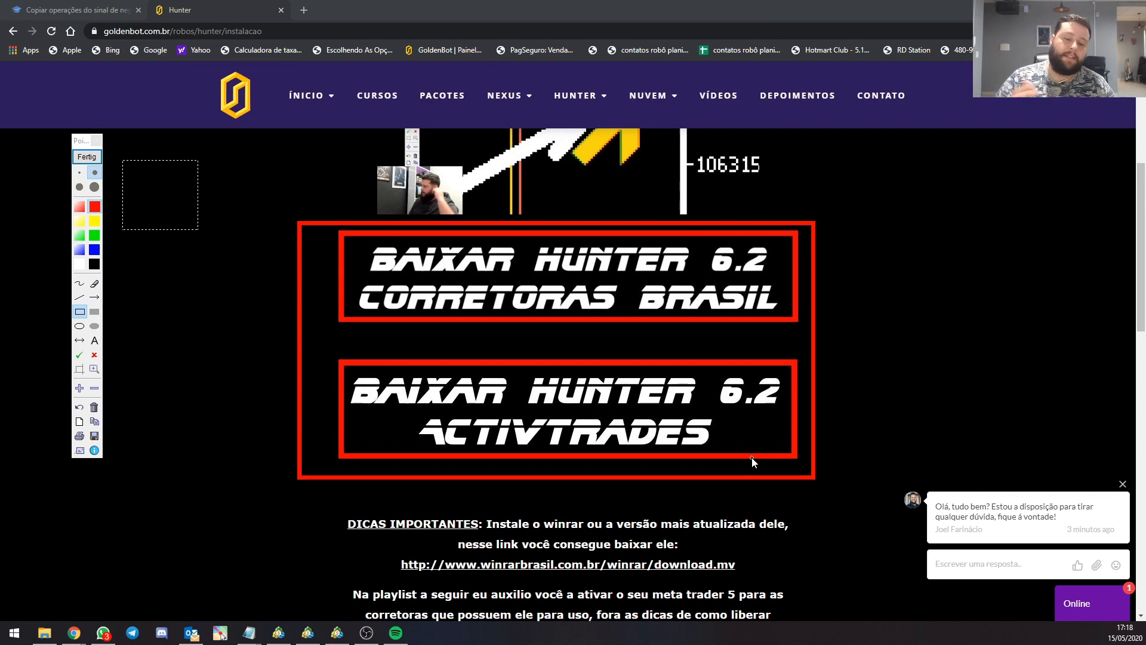
- Draw two white arrows at each Hunter 6.2 download banner, one from either side, and end the annotation
{"action": "left_click", "coordinate": [94, 298]}
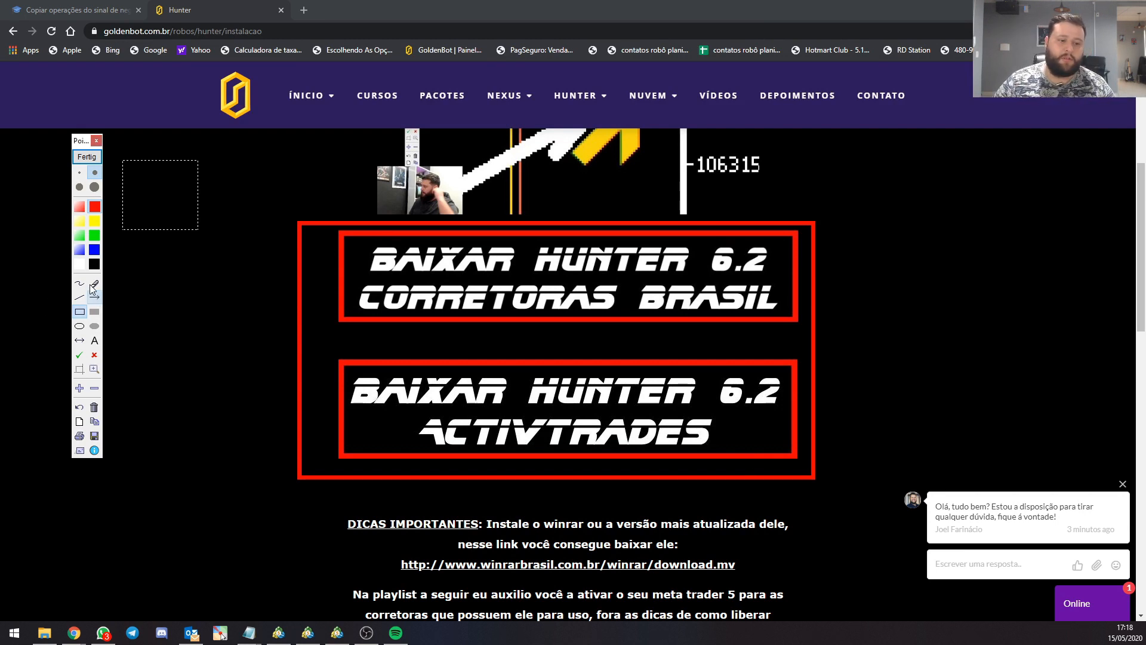
{"action": "left_click", "coordinate": [80, 264]}
{"action": "left_click_drag", "start_coordinate": [243, 328], "coordinate": [338, 385]}
{"action": "left_click_drag", "start_coordinate": [964, 285], "coordinate": [807, 379]}
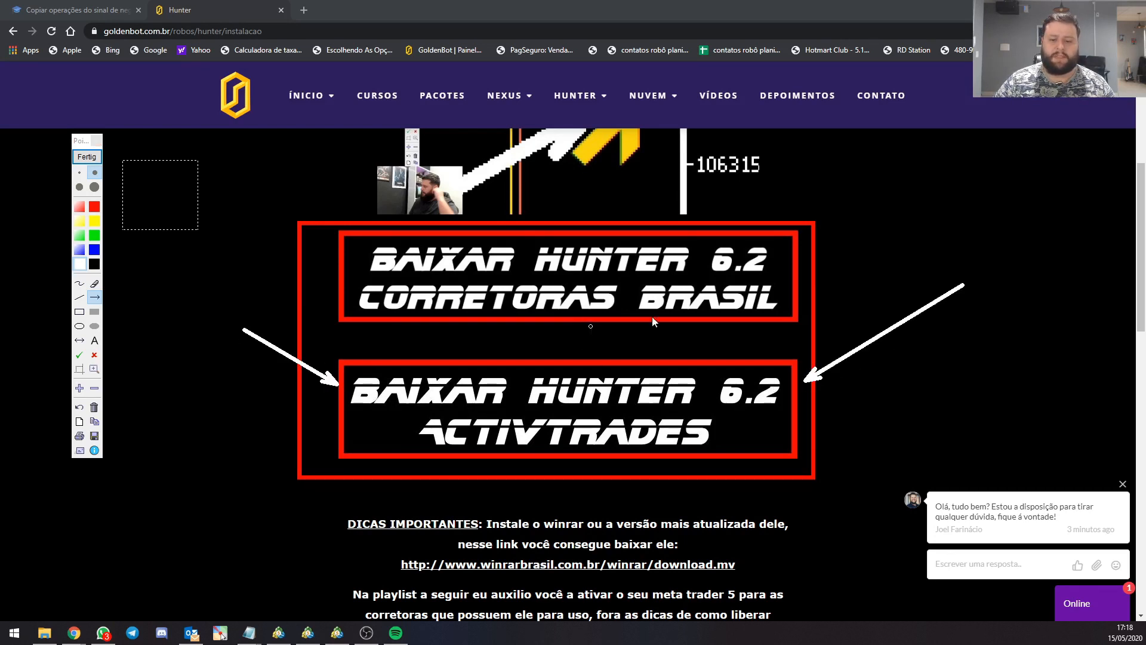
{"action": "left_click_drag", "start_coordinate": [910, 184], "coordinate": [798, 258]}
{"action": "left_click_drag", "start_coordinate": [231, 174], "coordinate": [316, 244]}
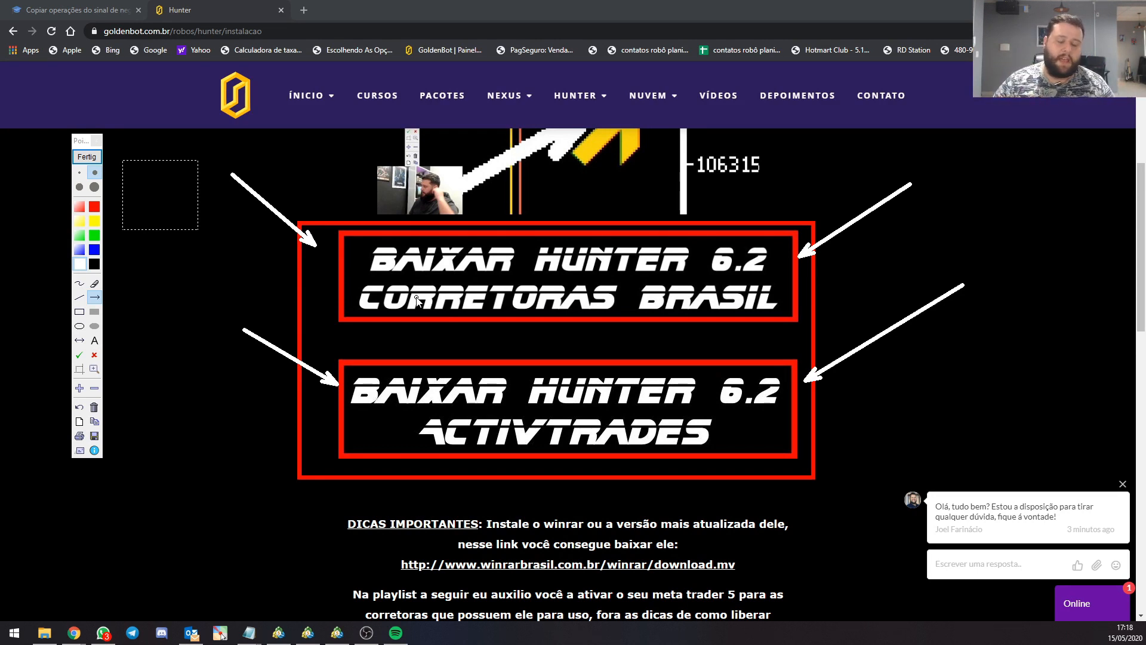
{"action": "left_click", "coordinate": [93, 159]}
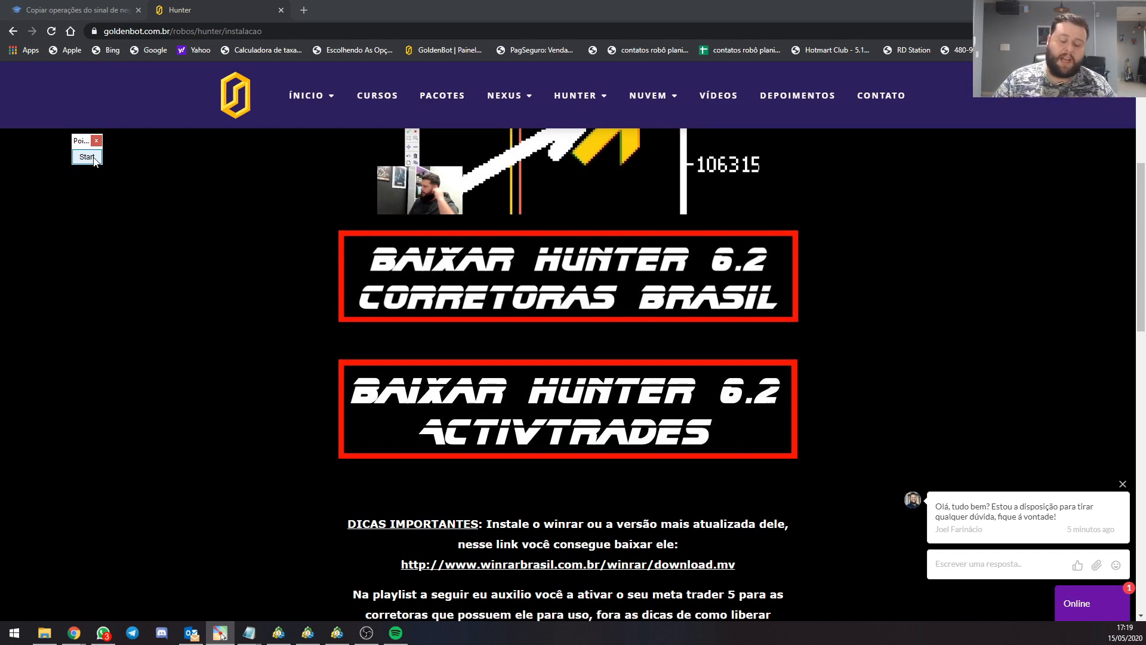
- Annotate the YouTube playlist link in the important tips with a white arrow, and end the annotation
{"action": "scroll", "coordinate": [229, 331], "scroll_direction": "down", "scroll_amount": 5}
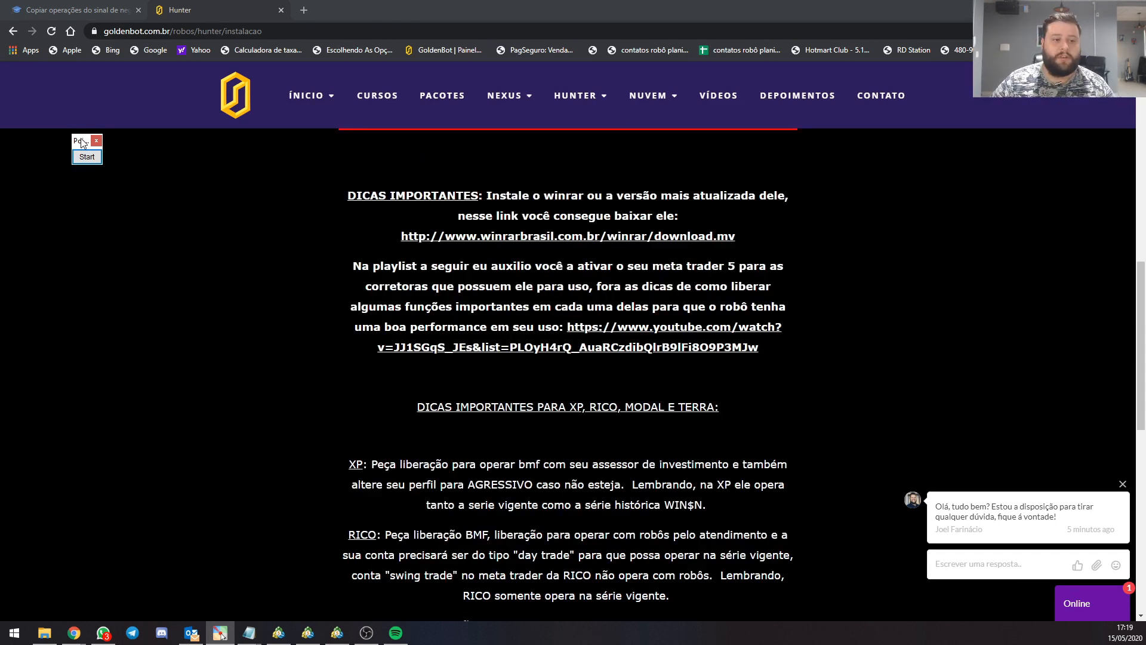
{"action": "left_click", "coordinate": [140, 114]}
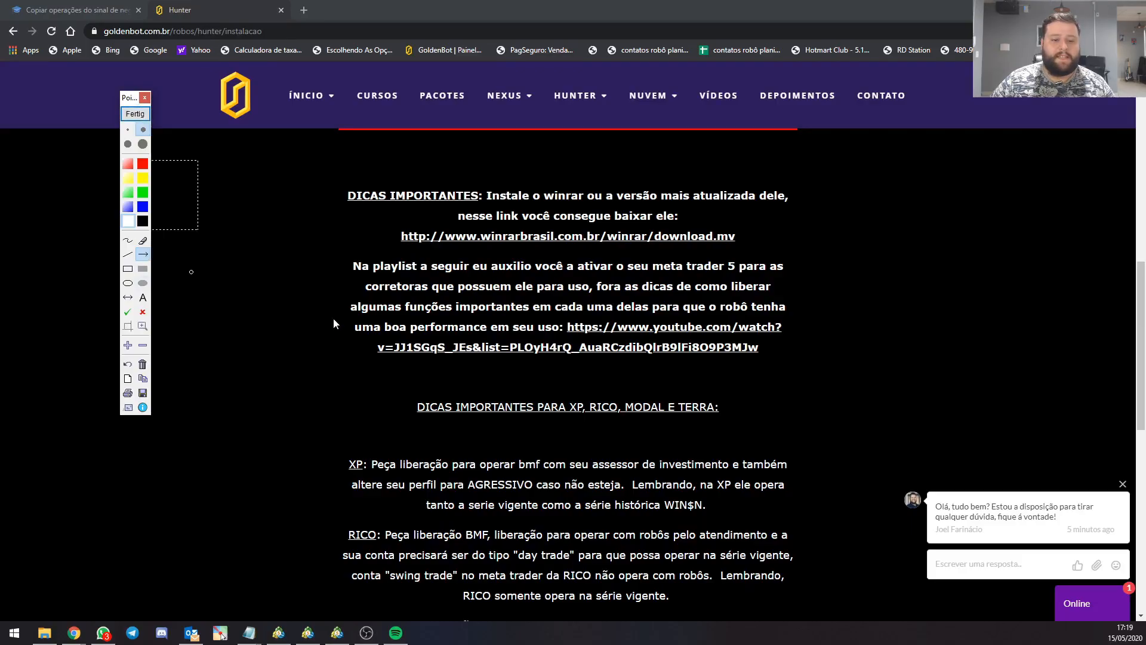
{"action": "left_click_drag", "start_coordinate": [817, 389], "coordinate": [764, 357]}
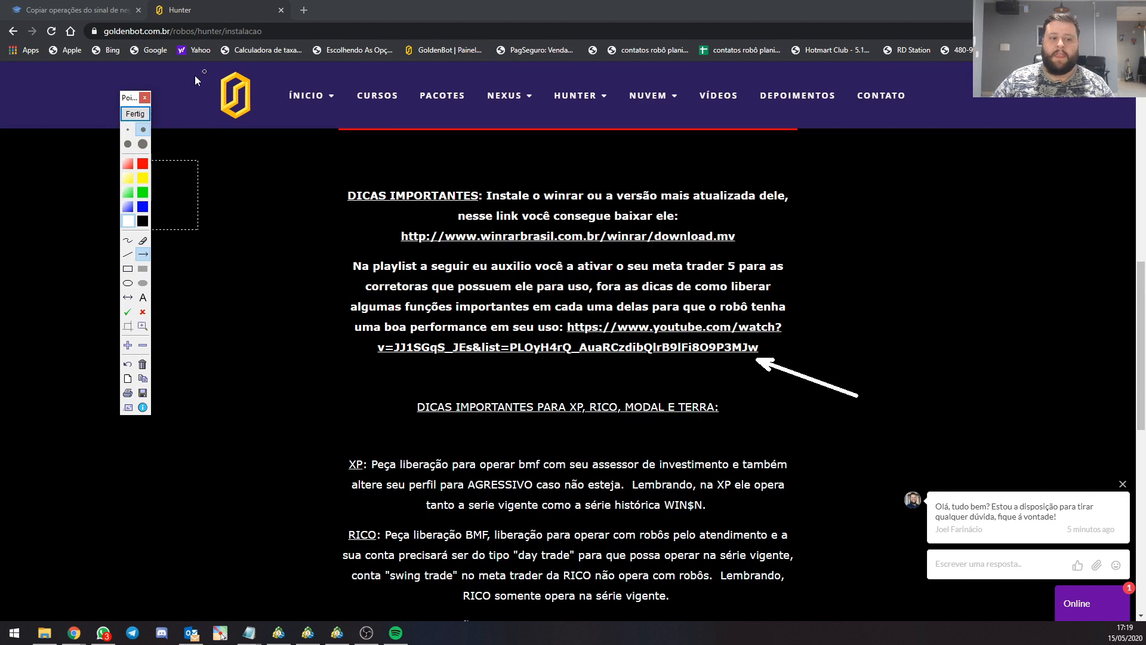
{"action": "left_click", "coordinate": [135, 114]}
{"action": "scroll", "coordinate": [619, 317], "scroll_direction": "up", "scroll_amount": 2}
{"action": "scroll", "coordinate": [619, 317], "scroll_direction": "up", "scroll_amount": 5}
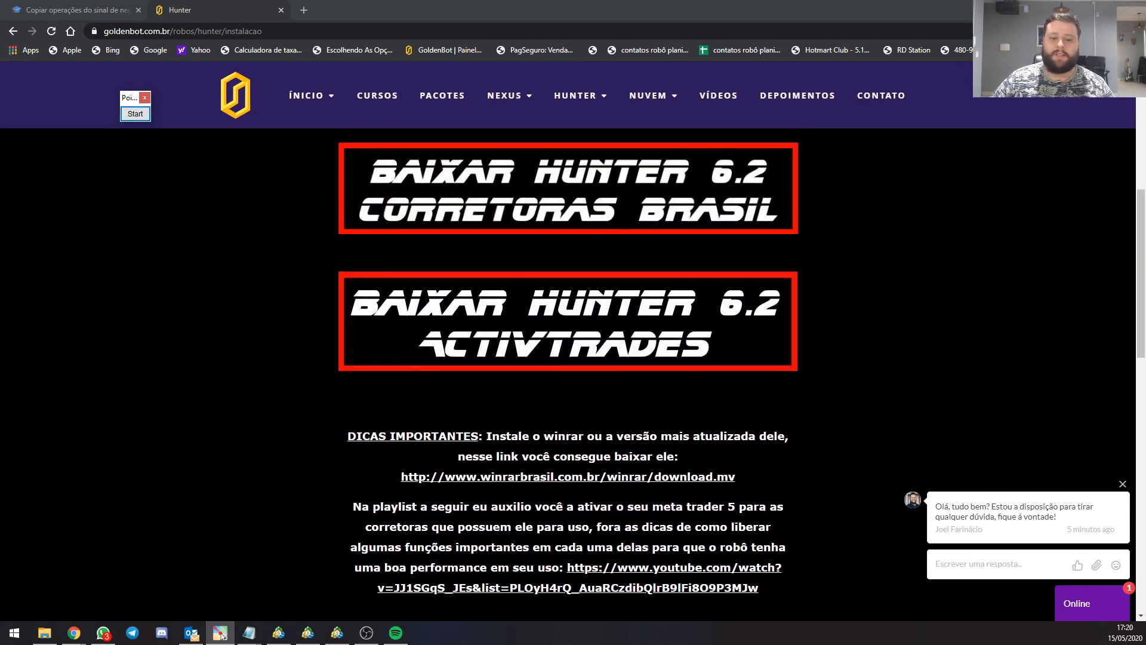
{"action": "left_click_drag", "start_coordinate": [127, 107], "coordinate": [132, 90]}
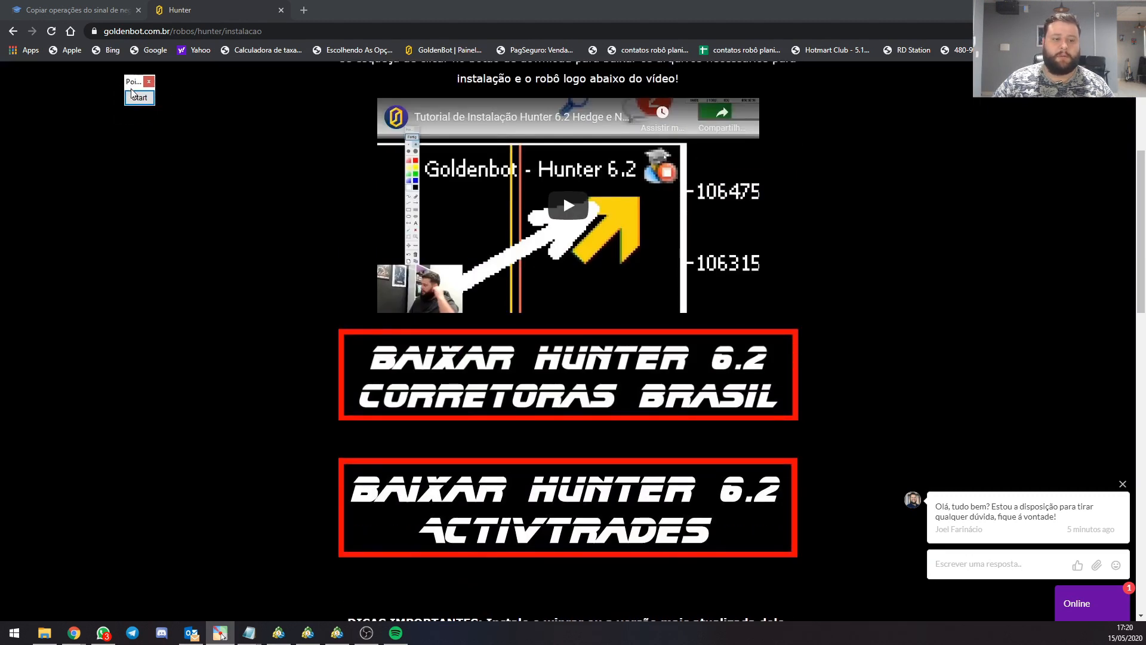
{"action": "left_click", "coordinate": [139, 98]}
{"action": "left_click", "coordinate": [139, 95]}
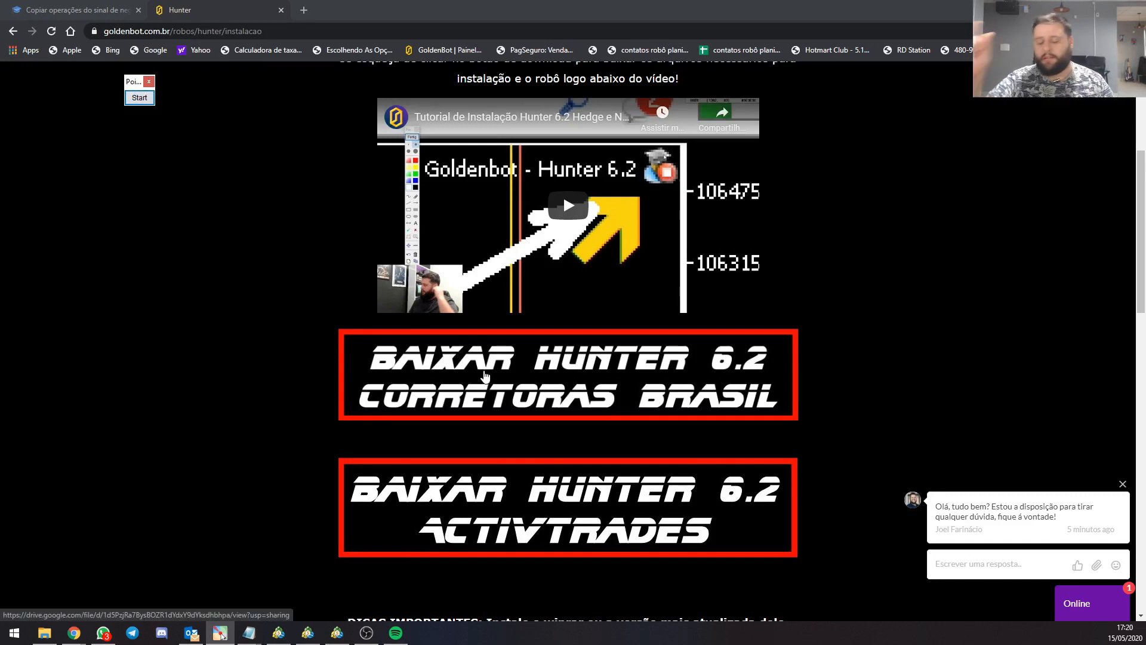
{"action": "left_click_drag", "start_coordinate": [135, 81], "coordinate": [110, 89]}
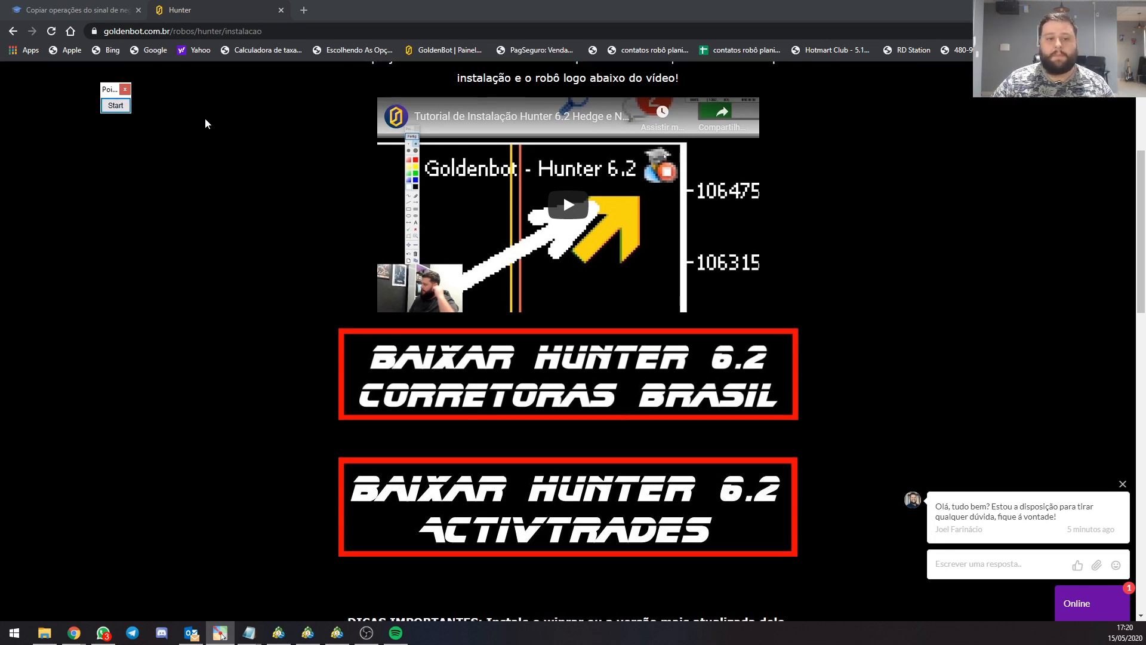
- Annotate the WinRAR download link with a white arrow, magnify it to 200%, and end the annotation
{"action": "scroll", "coordinate": [206, 119], "scroll_direction": "down", "scroll_amount": 3}
{"action": "scroll", "coordinate": [205, 118], "scroll_direction": "down", "scroll_amount": 2}
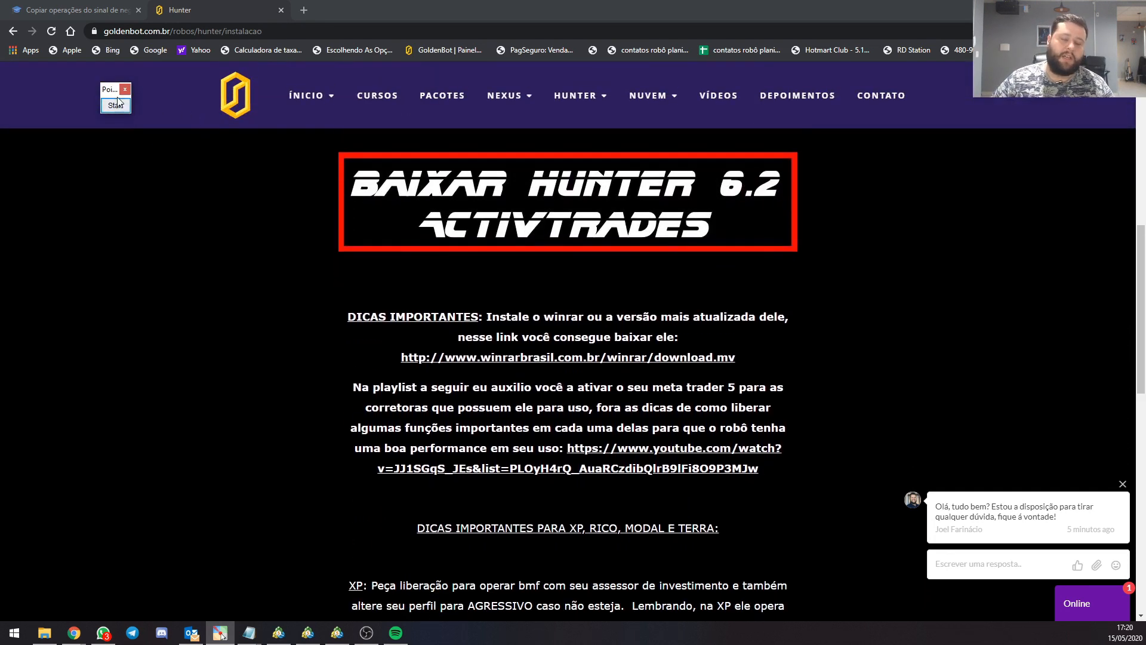
{"action": "left_click", "coordinate": [117, 104]}
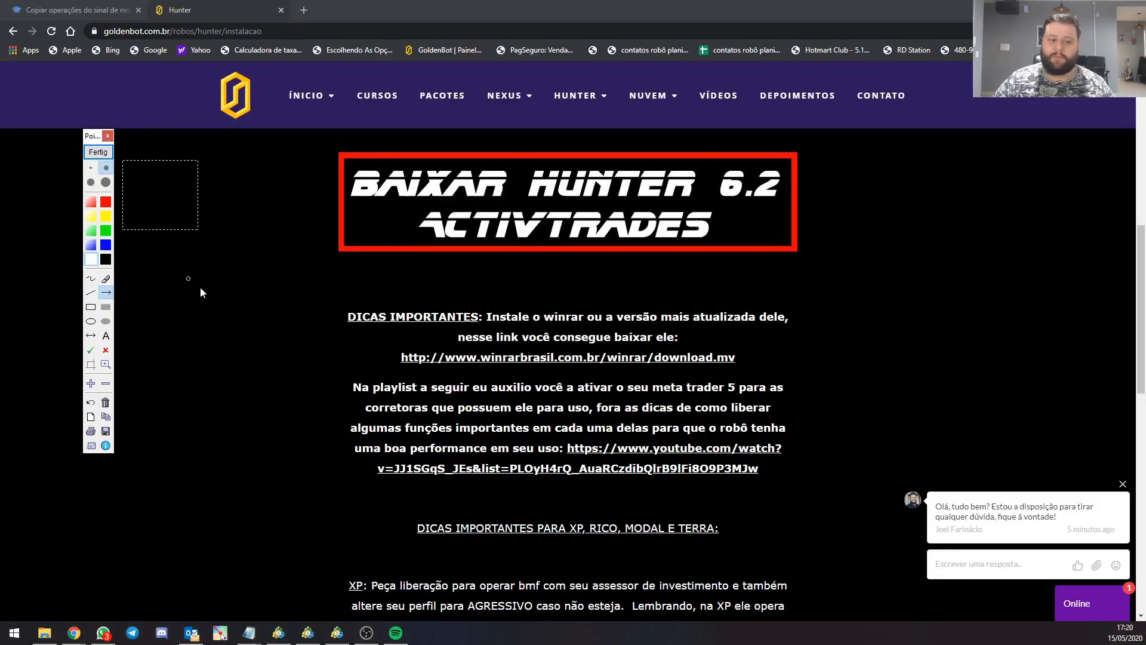
{"action": "left_click_drag", "start_coordinate": [964, 333], "coordinate": [773, 361]}
{"action": "scroll", "coordinate": [592, 354], "scroll_direction": "up", "scroll_amount": 2}
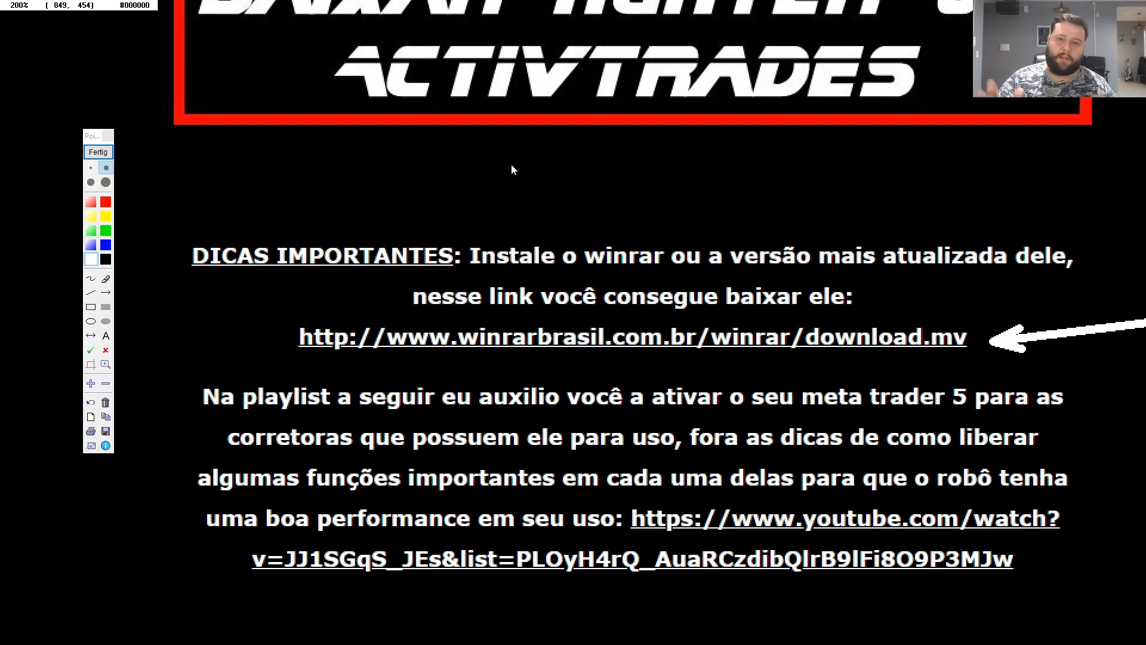
{"action": "key", "text": "Escape"}
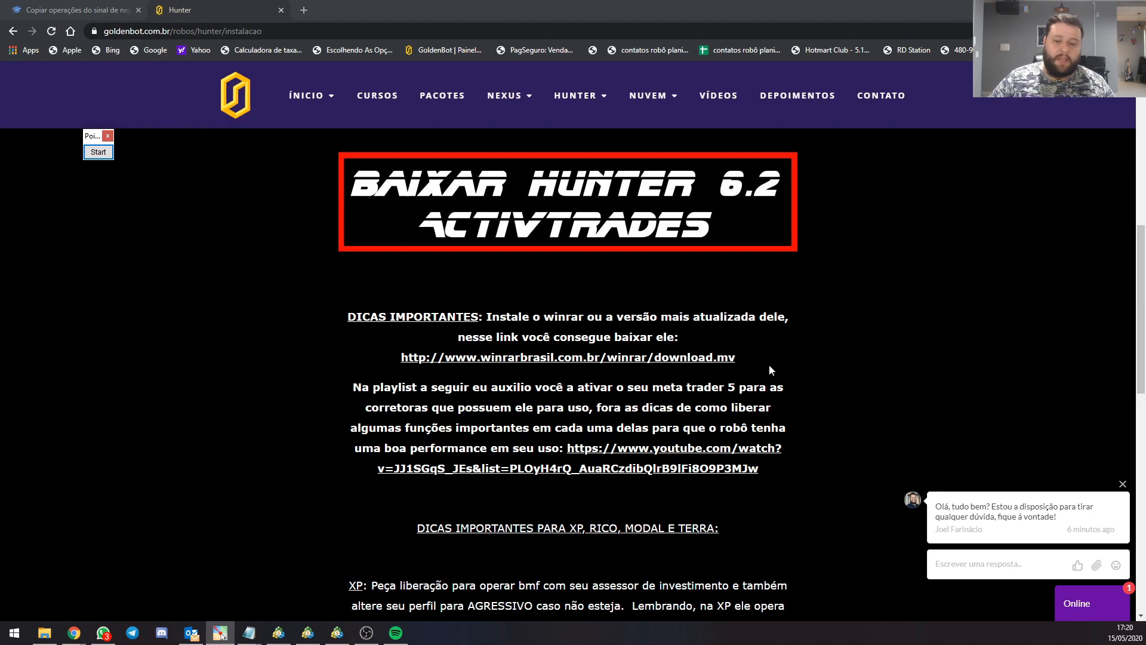
- Switch to the Hunter corretoras Brasil folder in File Explorer and select the Goldenbot - Hunter 6.2 program file
{"action": "scroll", "coordinate": [769, 366], "scroll_direction": "down", "scroll_amount": 2}
{"action": "scroll", "coordinate": [623, 254], "scroll_direction": "up", "scroll_amount": 5}
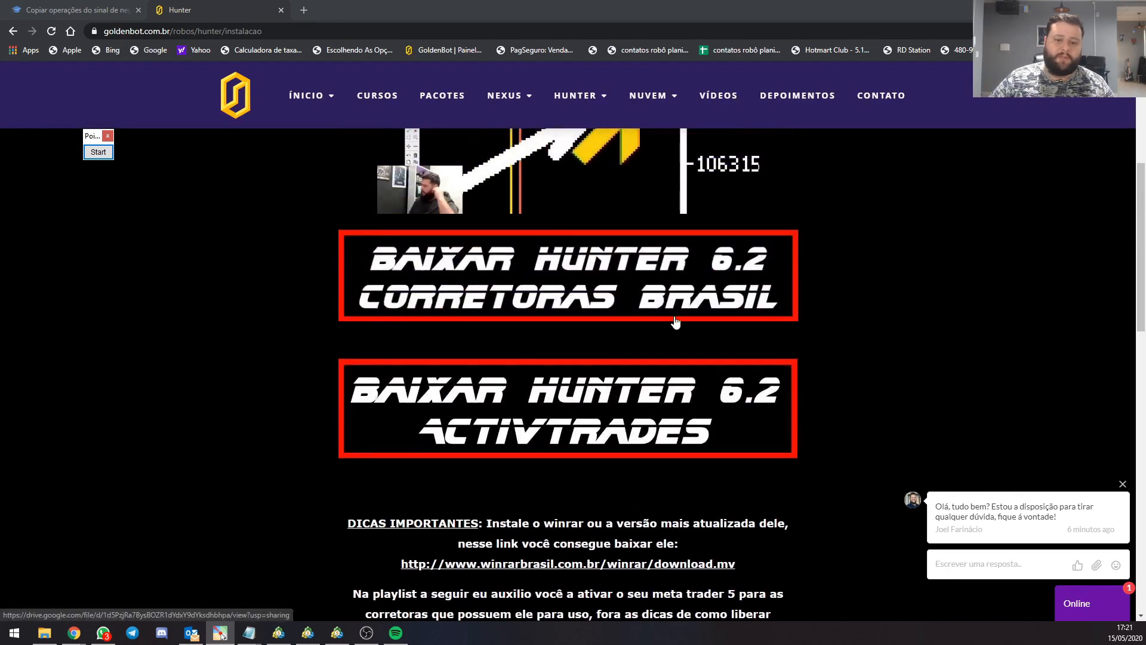
{"action": "left_click", "coordinate": [47, 635]}
{"action": "left_click_drag", "start_coordinate": [507, 131], "coordinate": [642, 63]}
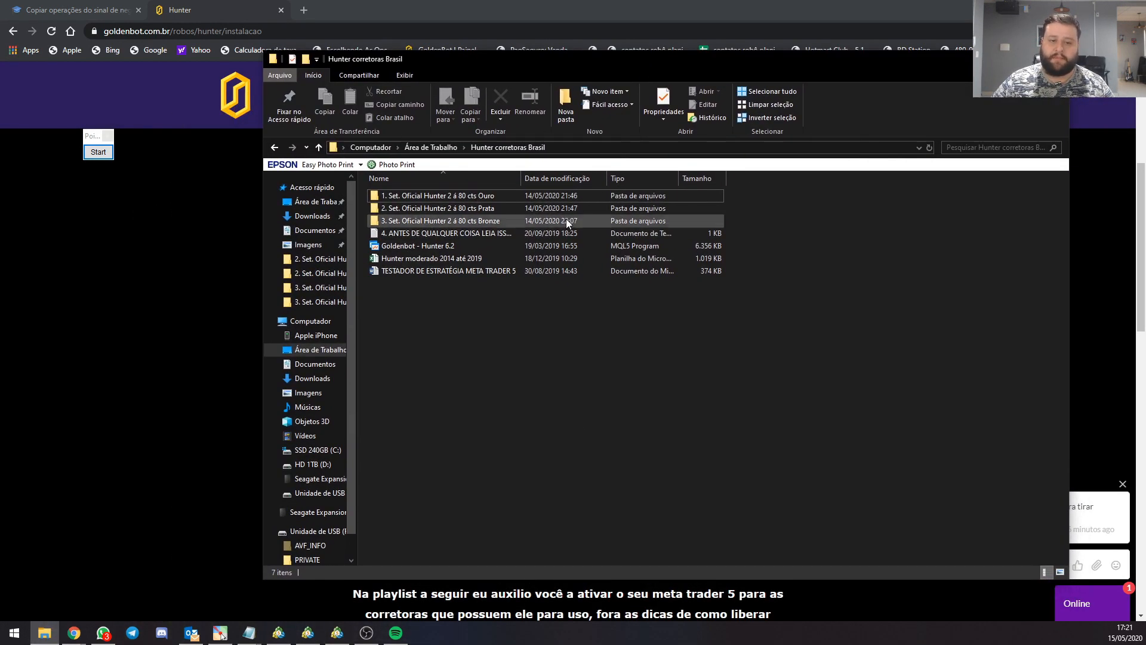
{"action": "left_click", "coordinate": [489, 209]}
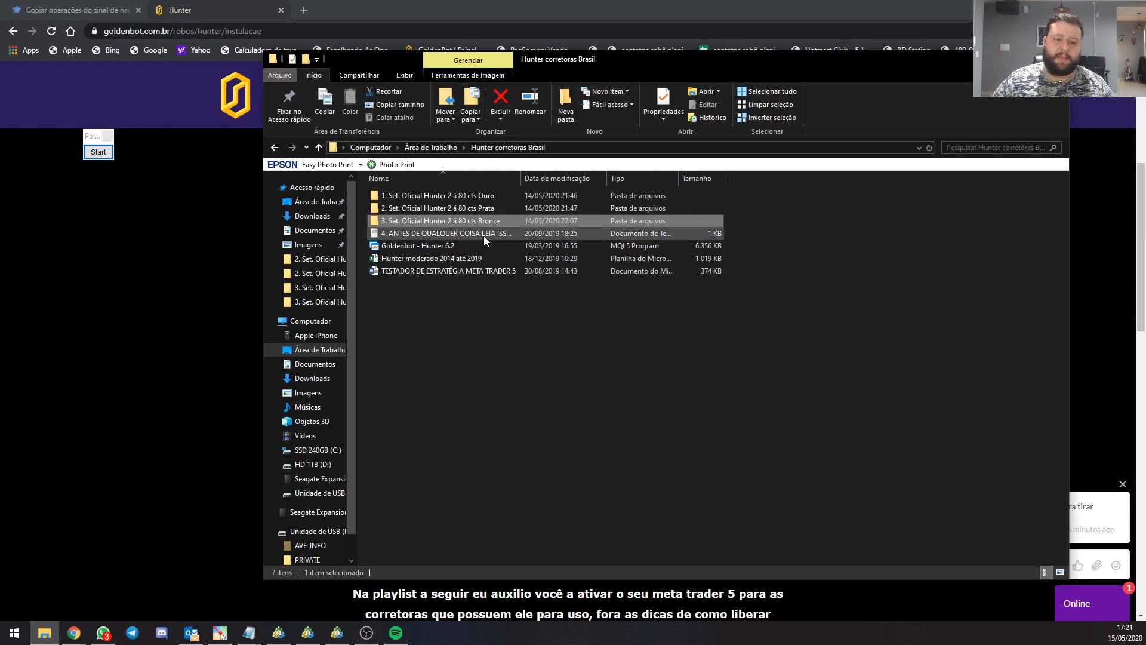
{"action": "left_click", "coordinate": [473, 249]}
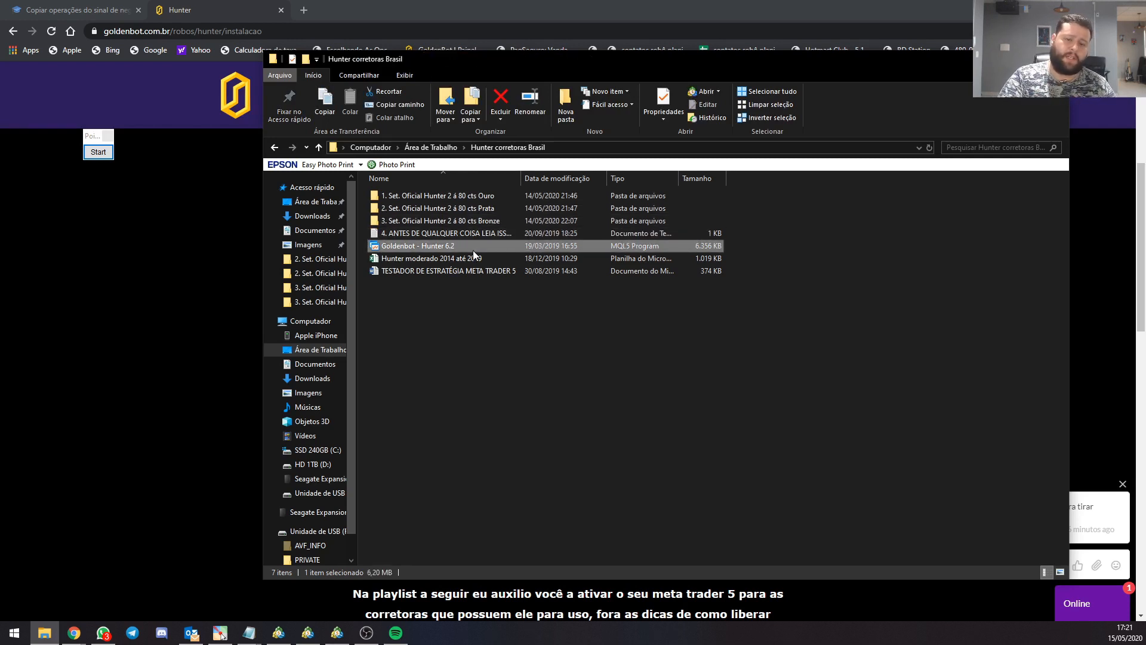
- Annotate the Goldenbot - Hunter 6.2 file with a black arrow, magnify it to 300%, end the annotation and deselect the file
{"action": "left_click", "coordinate": [97, 152]}
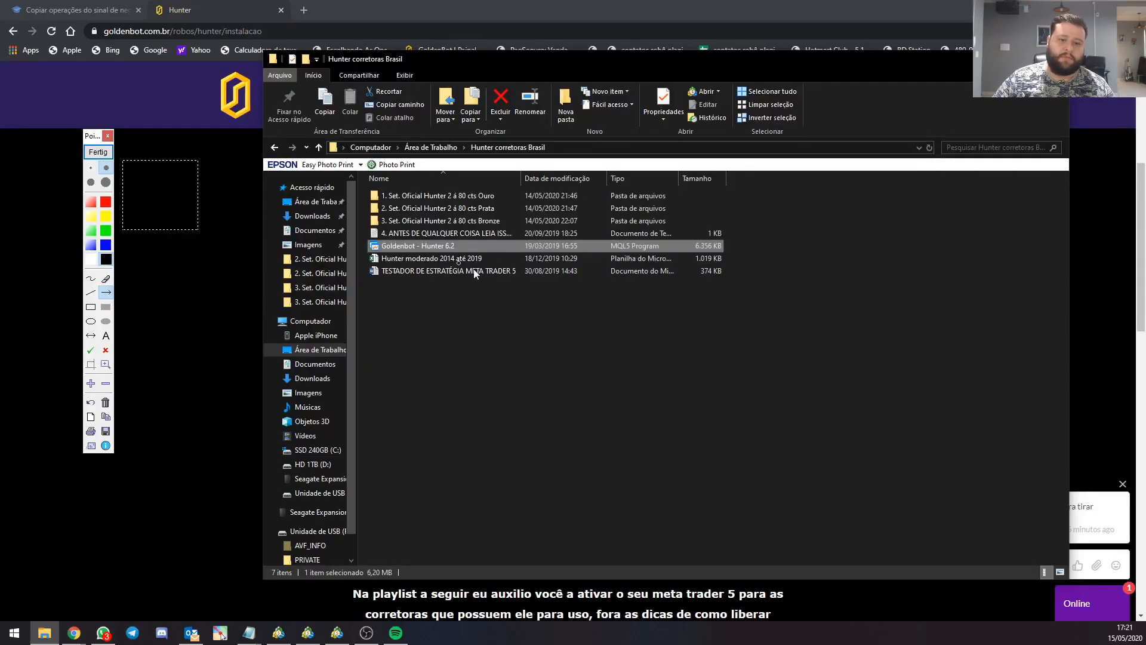
{"action": "left_click_drag", "start_coordinate": [464, 246], "coordinate": [460, 247]}
{"action": "scroll", "coordinate": [459, 249], "scroll_direction": "up", "scroll_amount": 2}
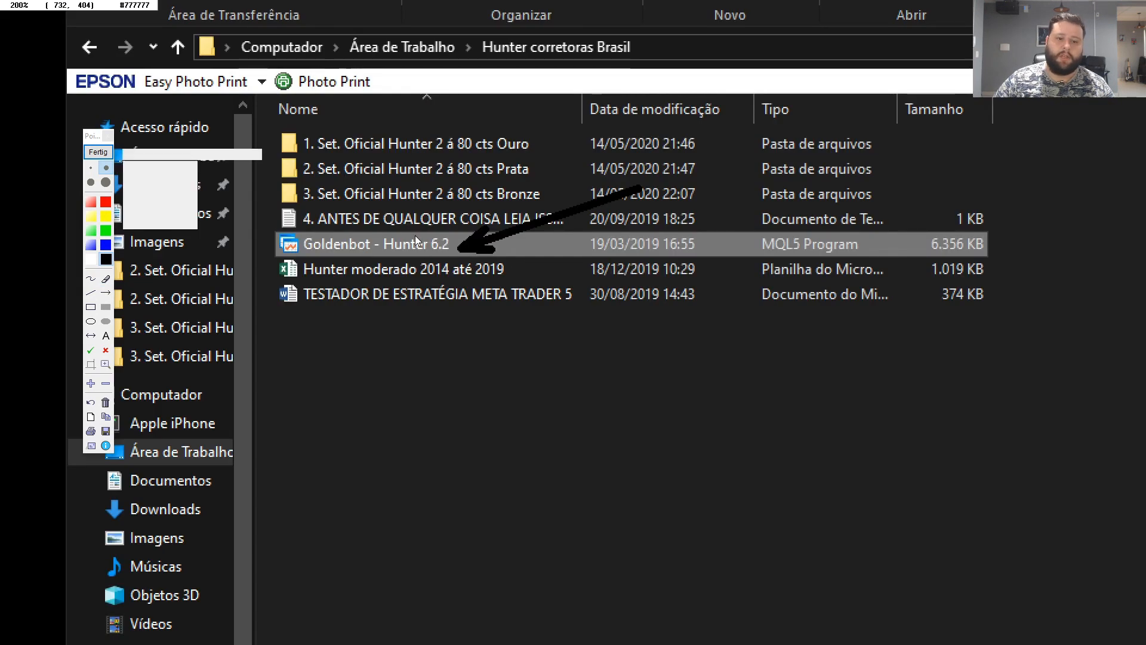
{"action": "scroll", "coordinate": [415, 237], "scroll_direction": "down", "scroll_amount": 2}
{"action": "scroll", "coordinate": [444, 261], "scroll_direction": "up", "scroll_amount": 2}
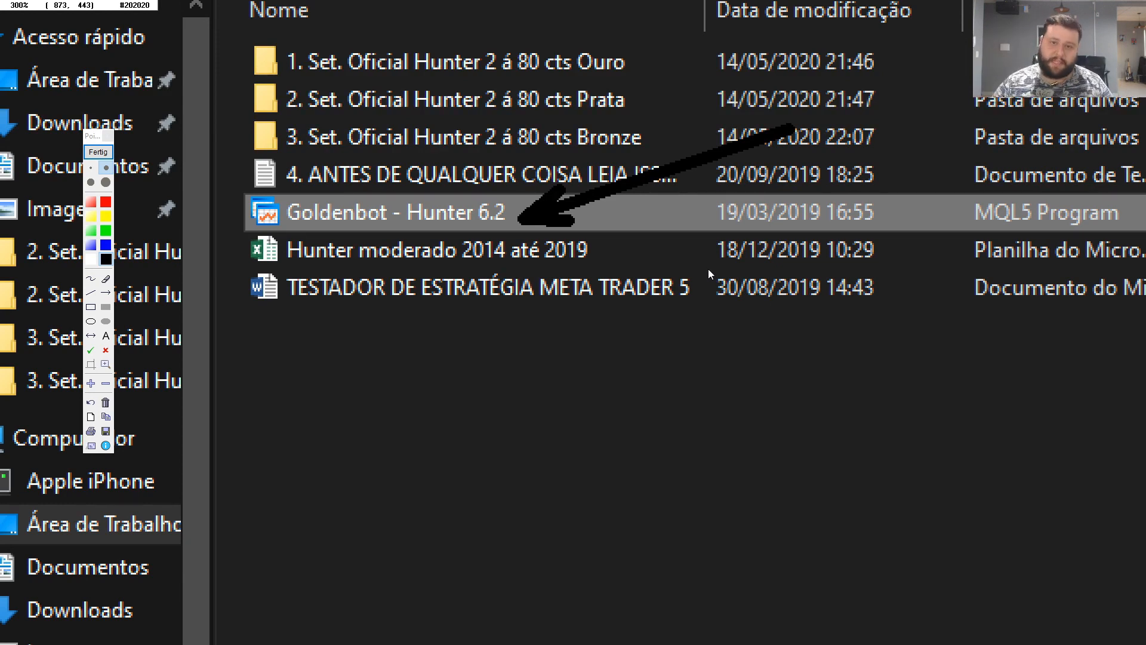
{"action": "key", "text": "Escape"}
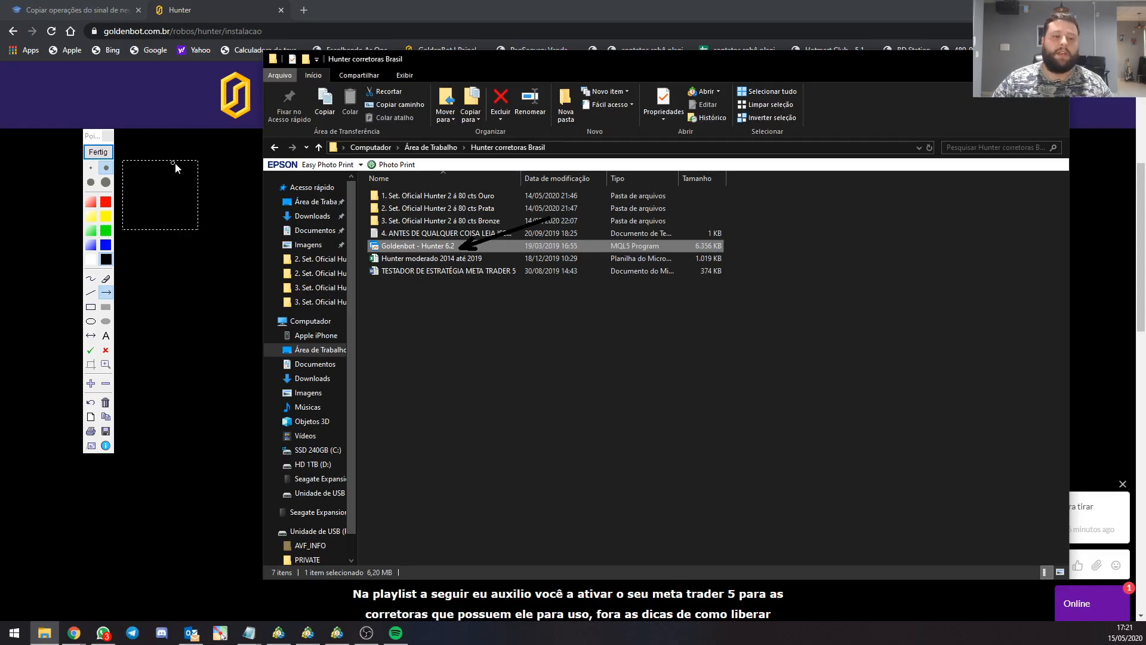
{"action": "left_click", "coordinate": [554, 316]}
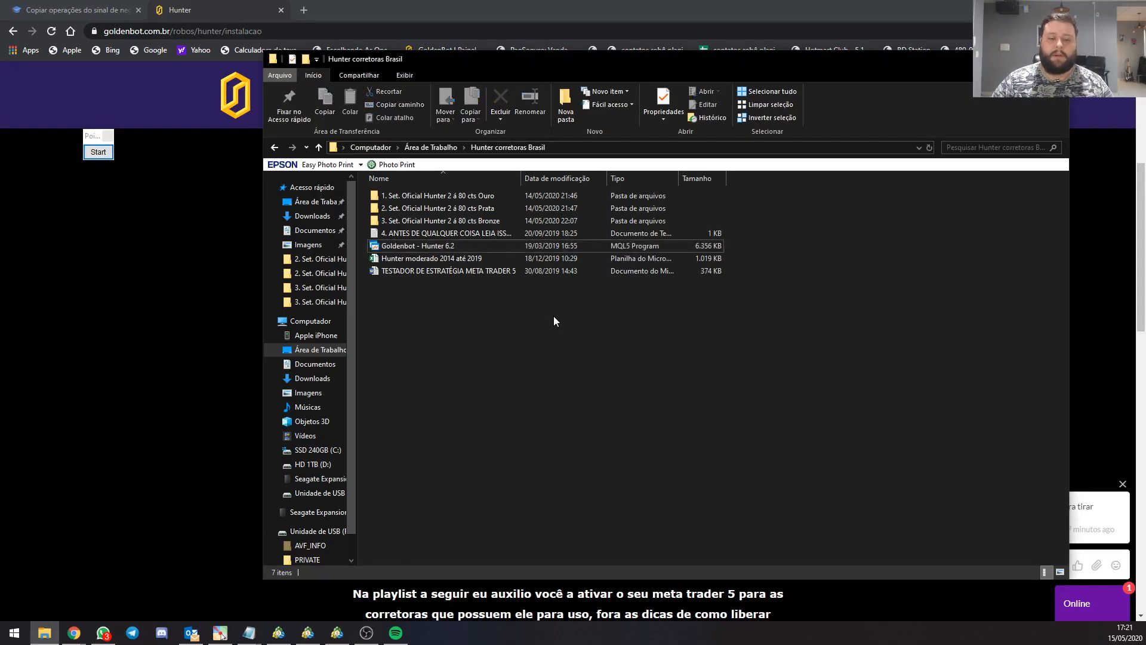
- Switch to MetaTrader 5, show the Strategy Tester's configuration for Goldenbot - Hunter 6.2, and close the tester
{"action": "left_click", "coordinate": [496, 270]}
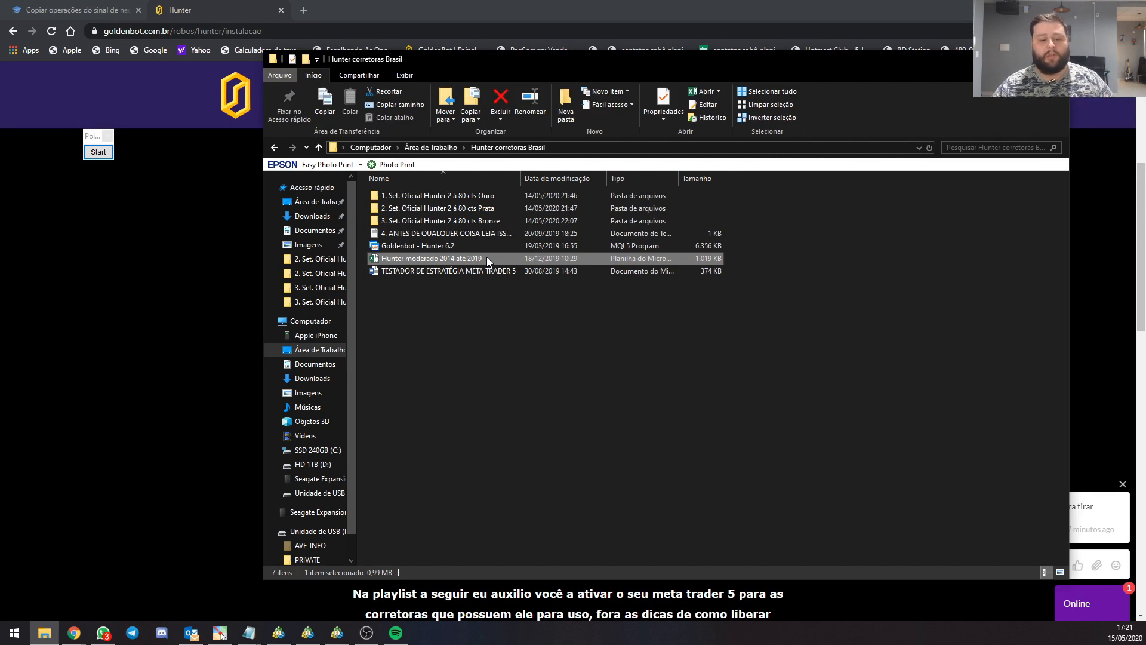
{"action": "left_click", "coordinate": [277, 634]}
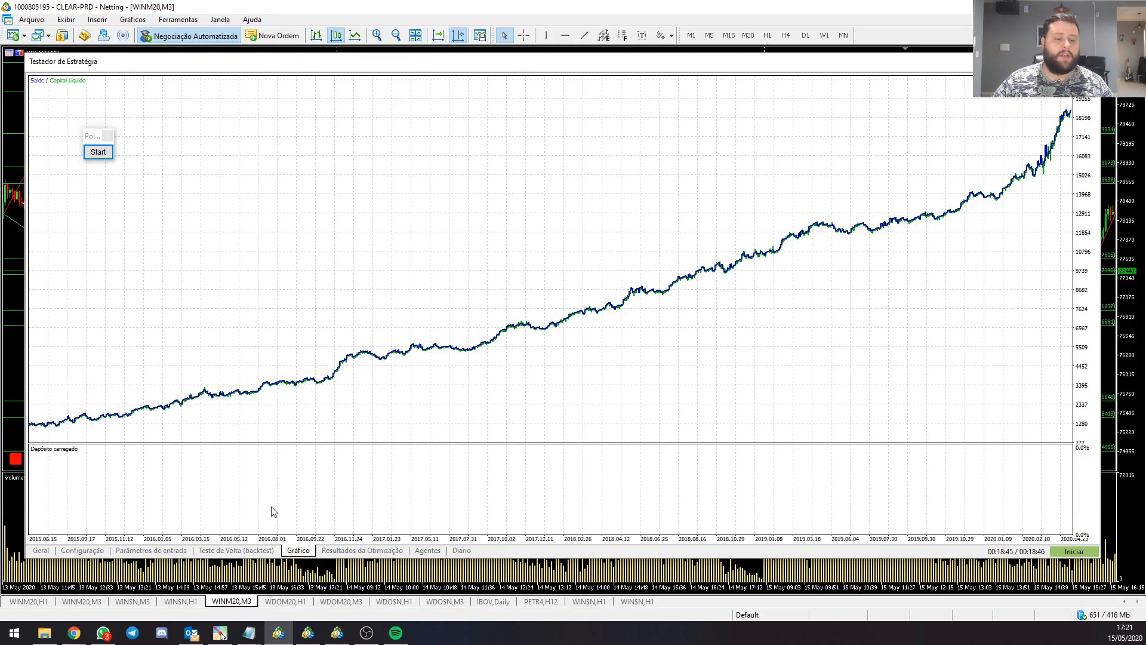
{"action": "left_click", "coordinate": [82, 550]}
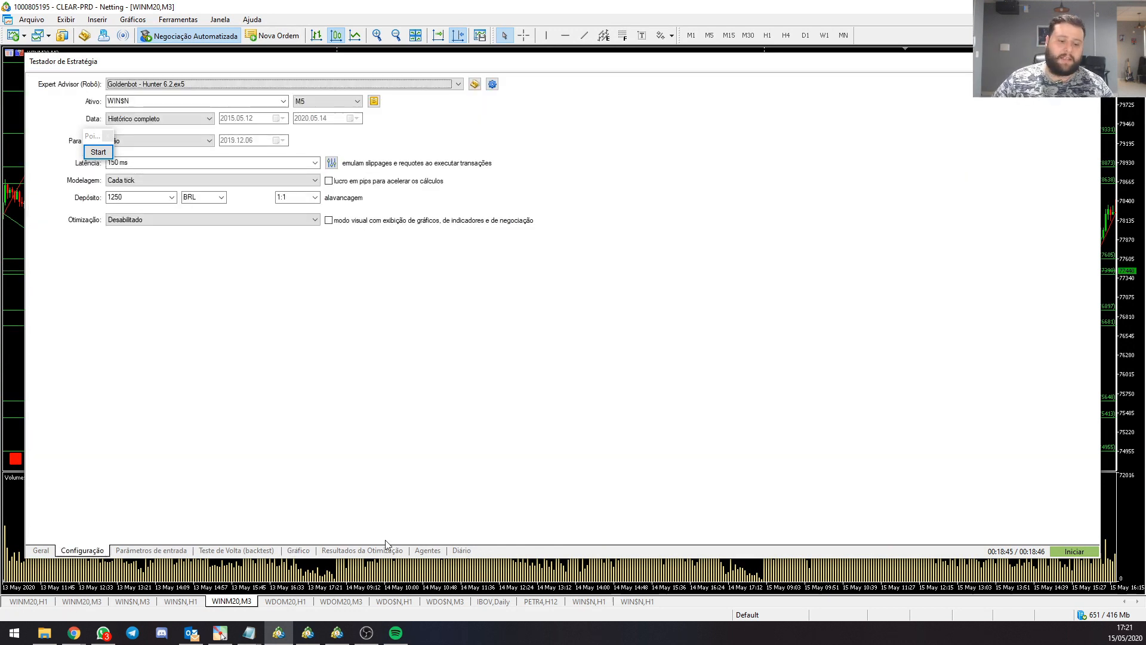
{"action": "left_click", "coordinate": [45, 632]}
{"action": "left_click", "coordinate": [503, 461]}
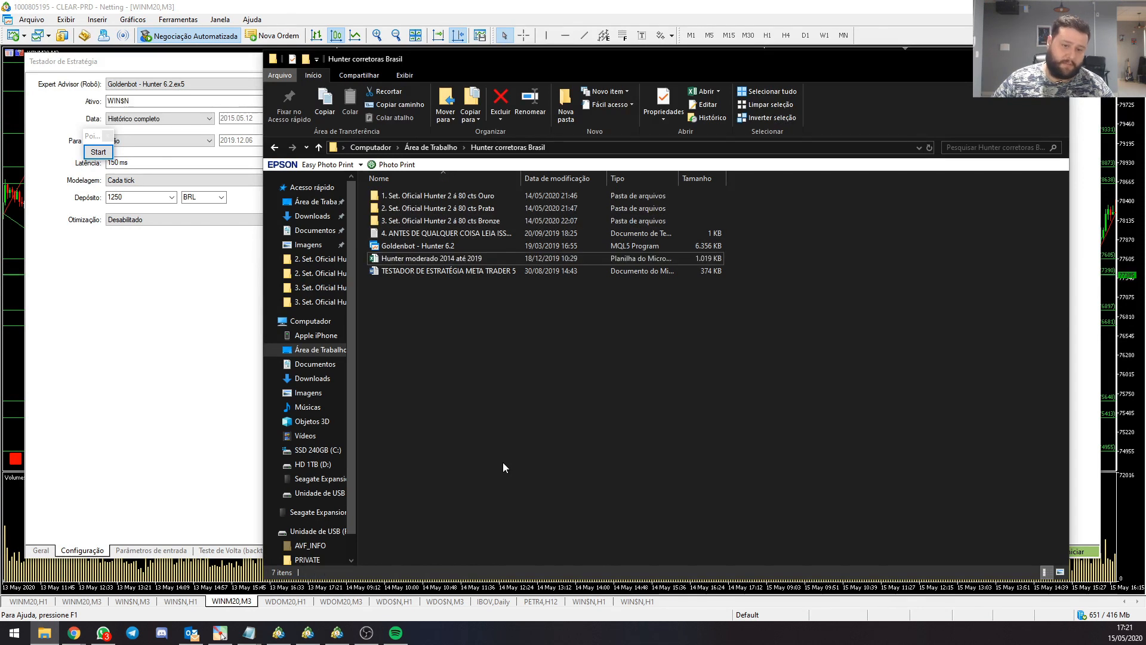
{"action": "key", "text": "alt+Tab"}
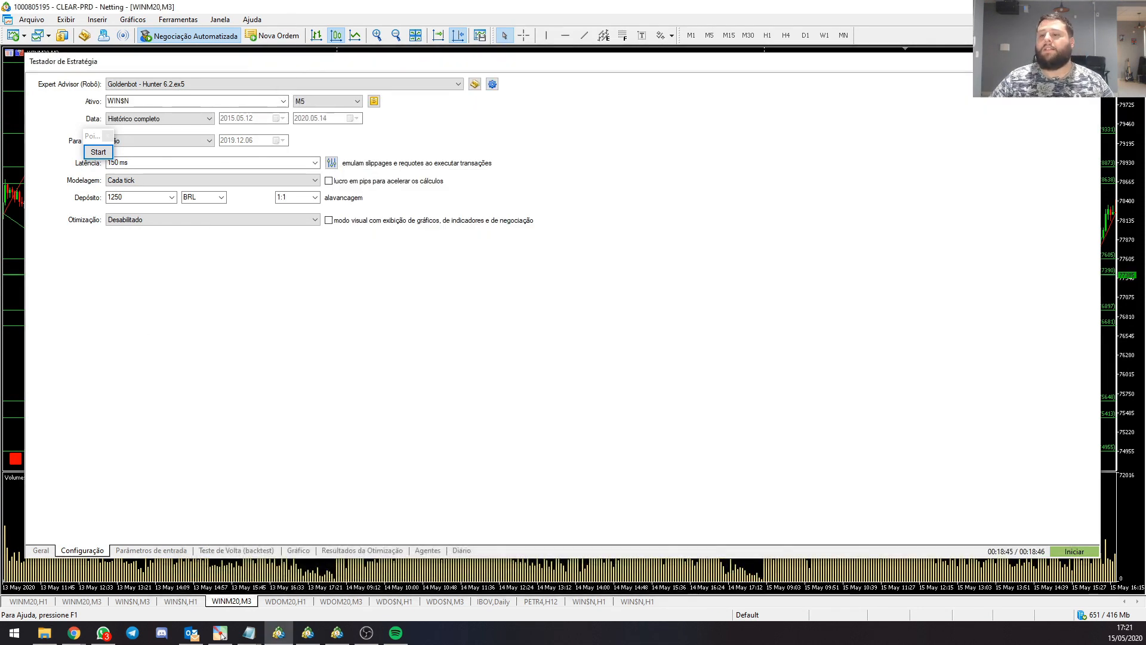
{"action": "key", "text": "ctrl+r"}
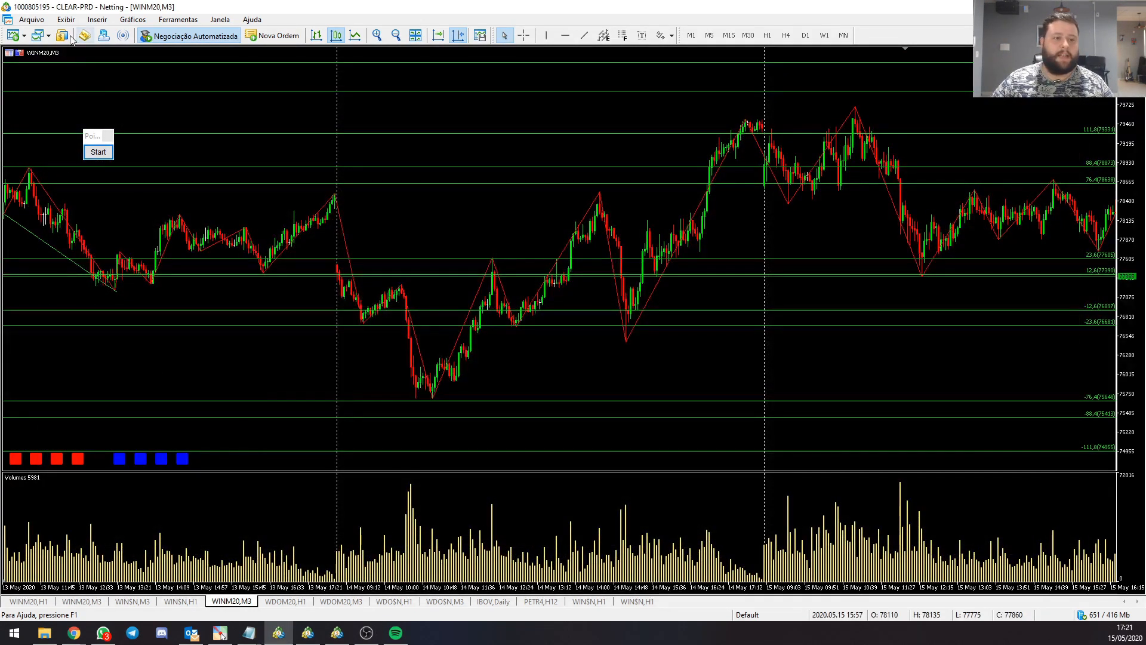
- Open a new WIN$N chart from the Market Watch, close the Market Watch and turn on the chart shift
{"action": "left_click", "coordinate": [65, 19]}
{"action": "left_click", "coordinate": [92, 128]}
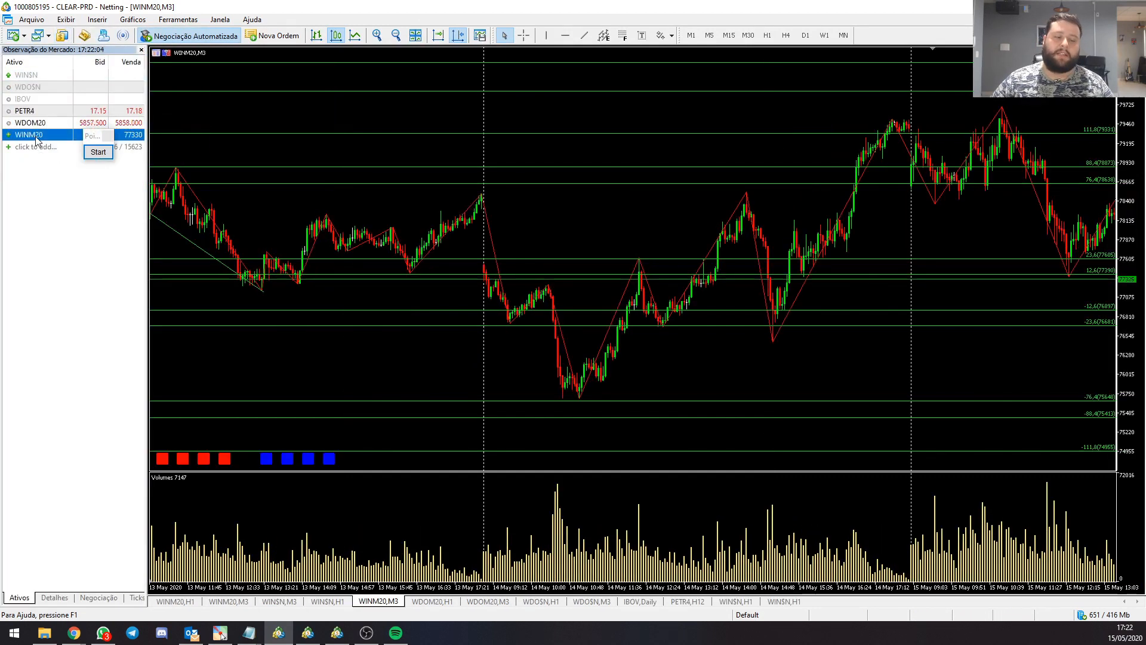
{"action": "right_click", "coordinate": [46, 78]}
{"action": "left_click", "coordinate": [63, 96]}
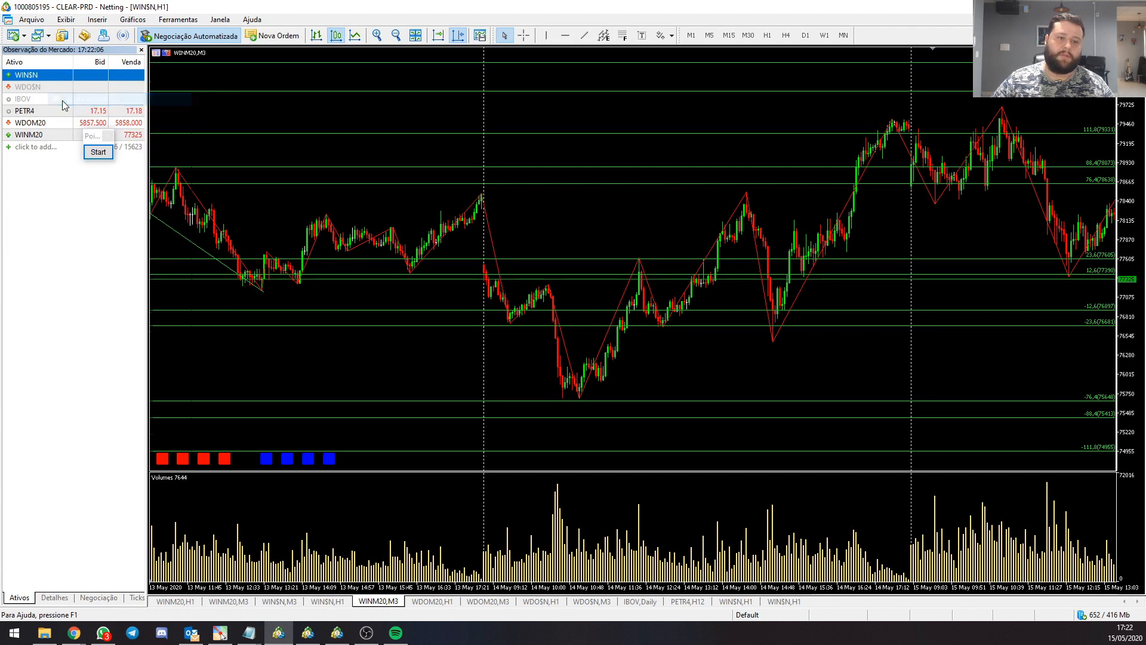
{"action": "left_click", "coordinate": [141, 50]}
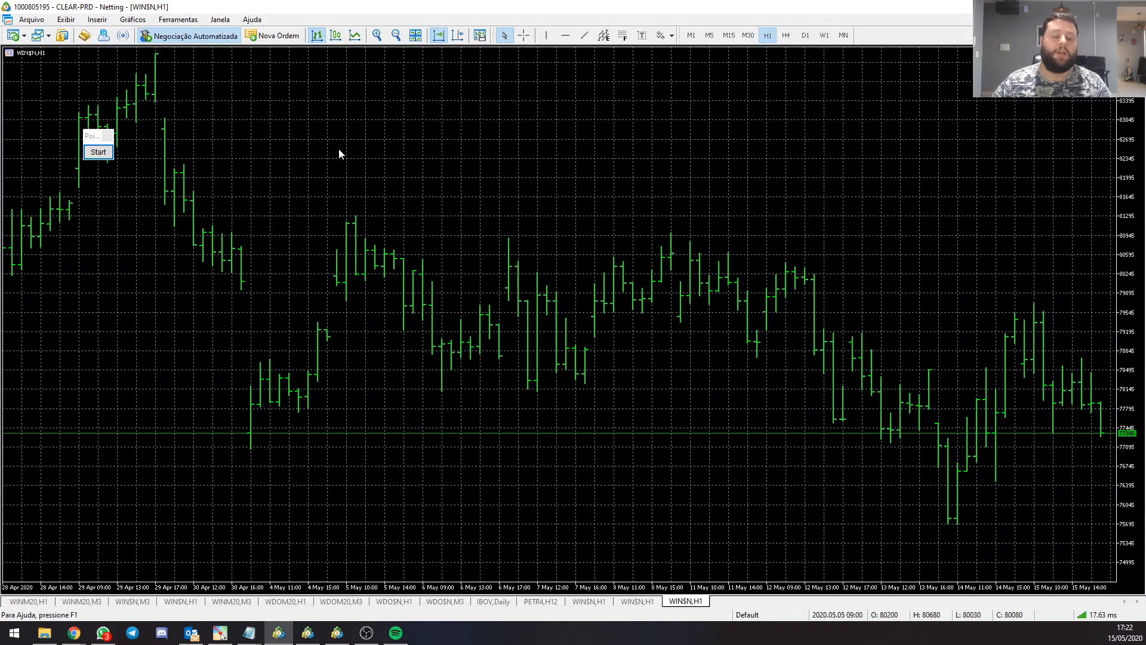
{"action": "left_click", "coordinate": [458, 35]}
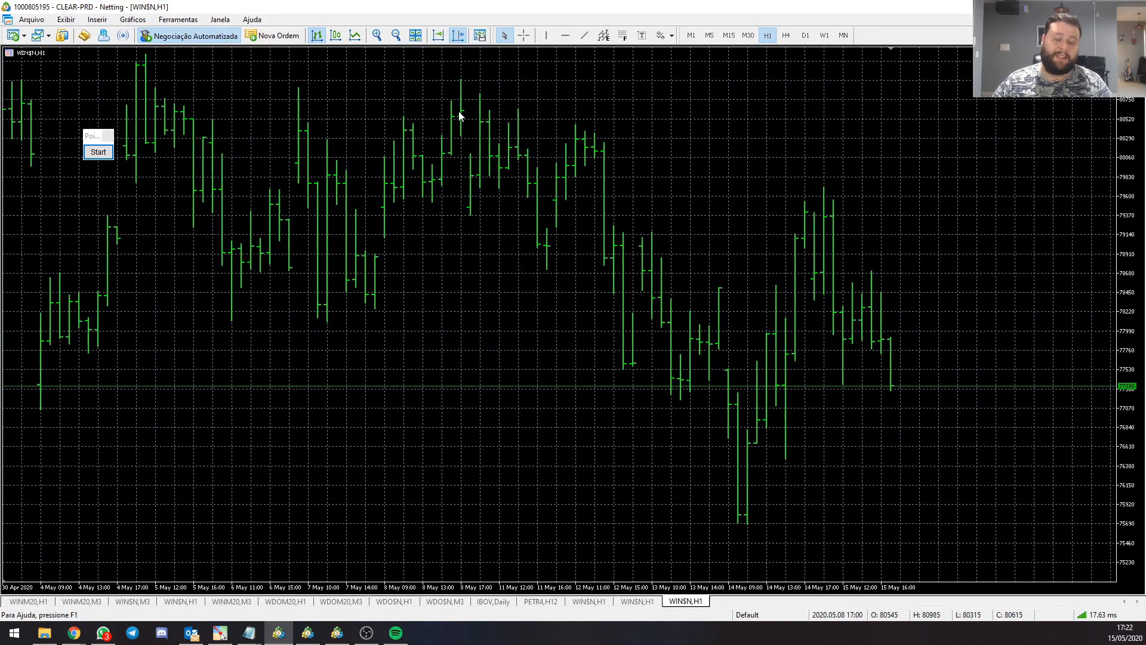
- Copy the Goldenbot - Hunter 6.2 program file from the Hunter corretoras Brasil folder in File Explorer and return to MetaTrader 5
{"action": "left_click", "coordinate": [45, 635]}
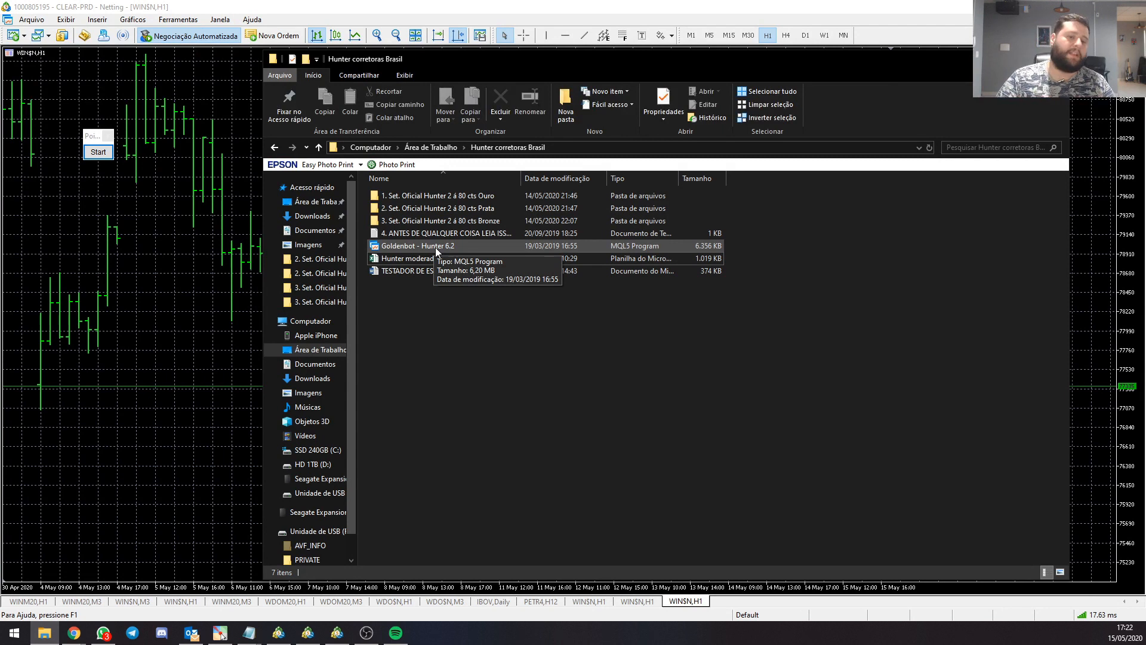
{"action": "left_click", "coordinate": [436, 248]}
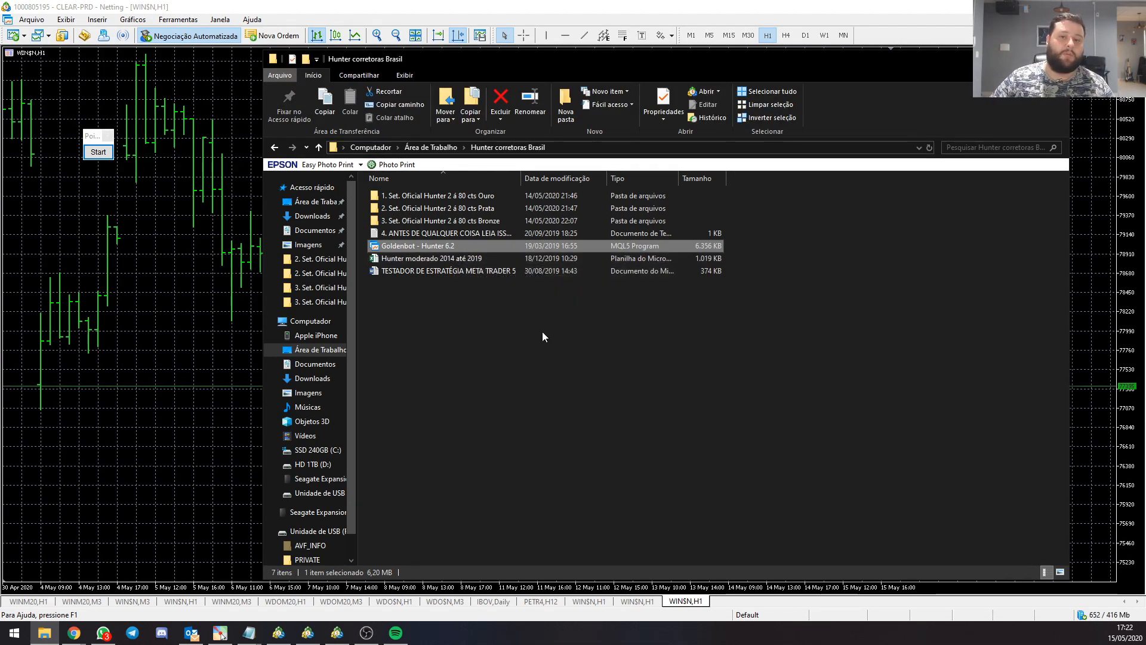
{"action": "right_click", "coordinate": [456, 249]}
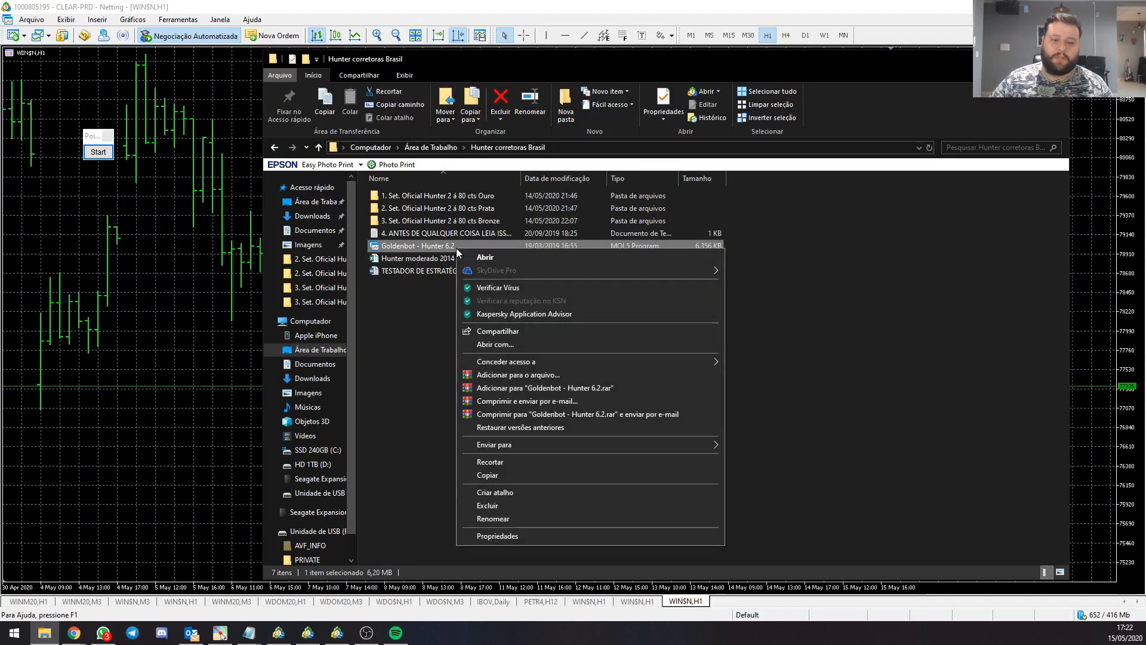
{"action": "left_click", "coordinate": [499, 475]}
{"action": "left_click", "coordinate": [219, 209]}
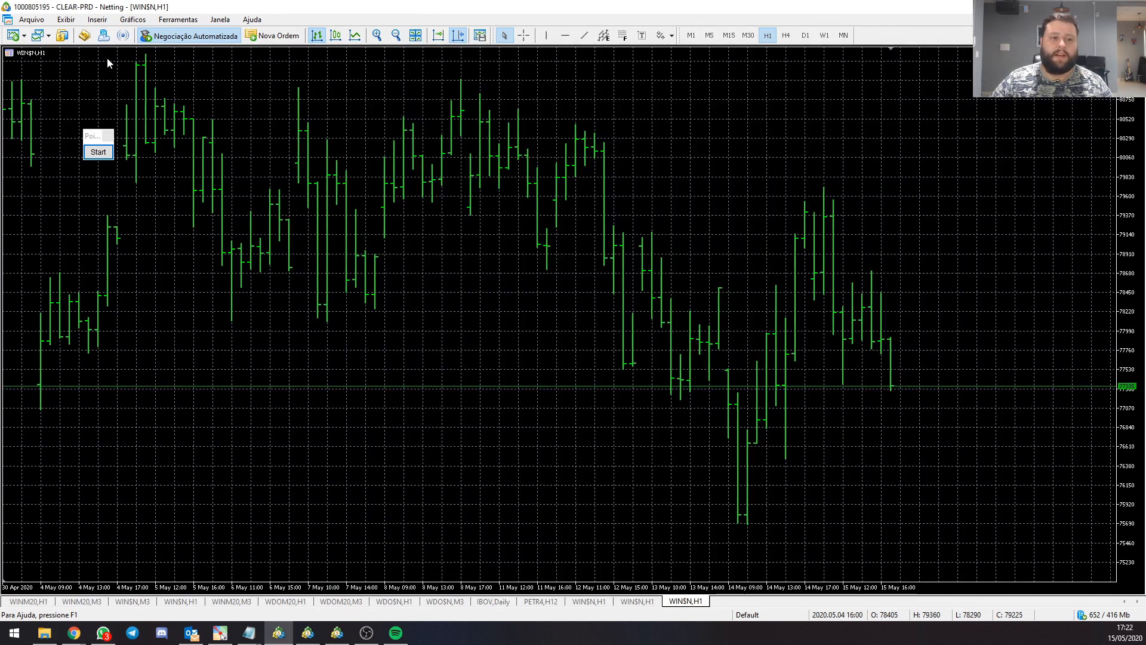
- Open the MetaTrader 5 data folder and browse to its MQL5 > Experts subfolder
{"action": "left_click", "coordinate": [36, 23]}
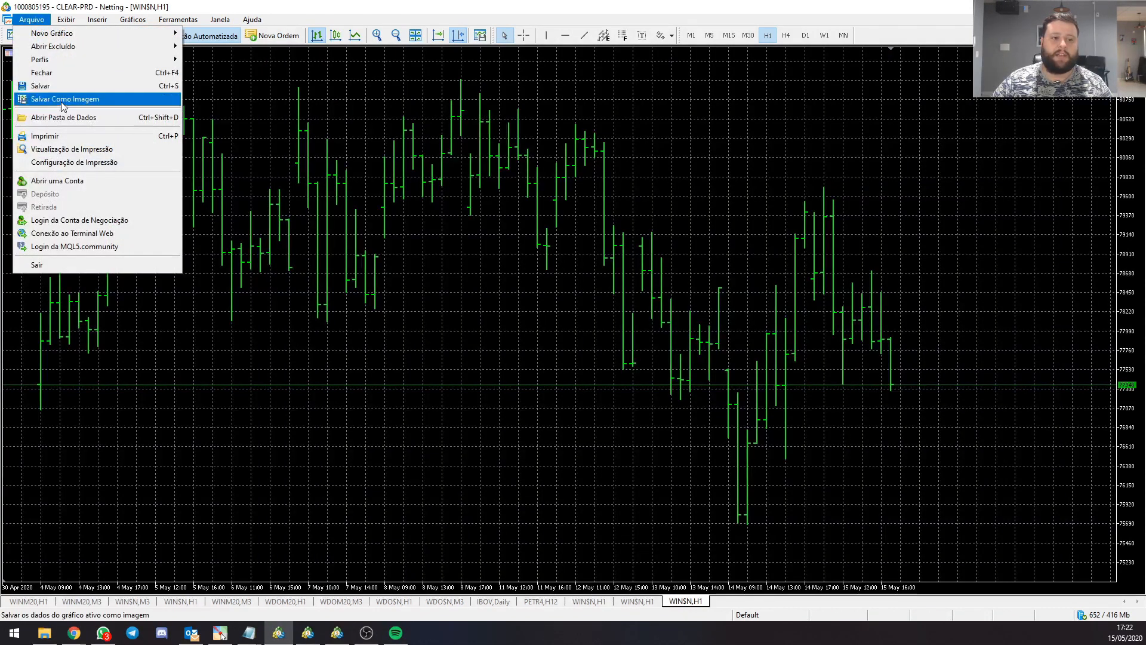
{"action": "left_click", "coordinate": [72, 118]}
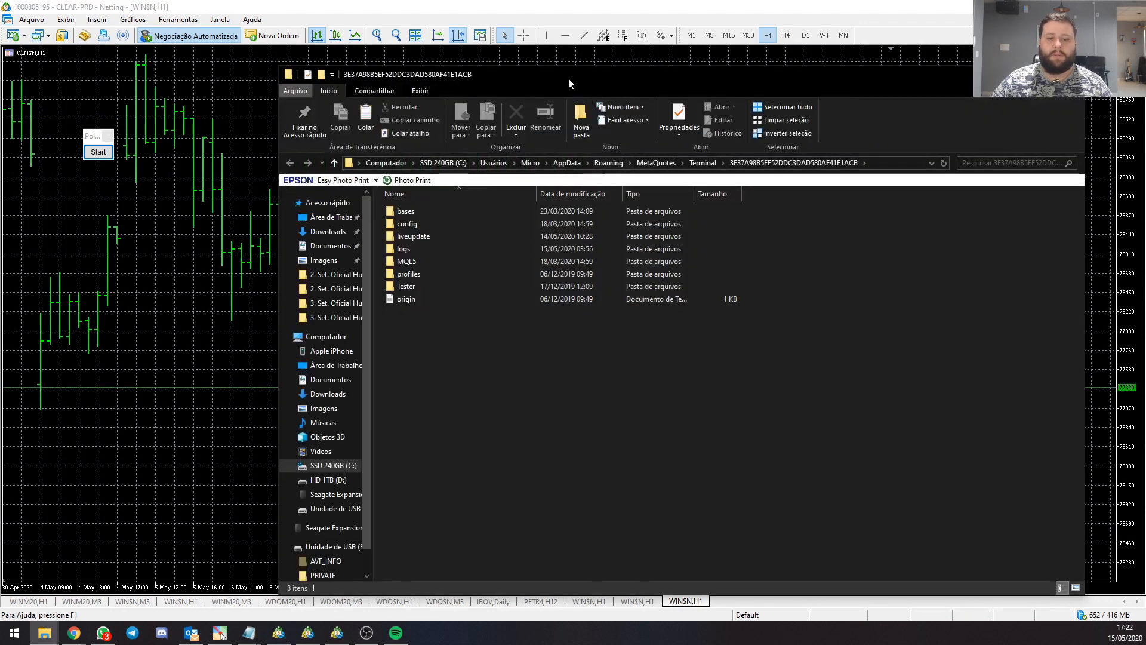
{"action": "left_click_drag", "start_coordinate": [568, 78], "coordinate": [535, 63]}
{"action": "left_click", "coordinate": [376, 249]}
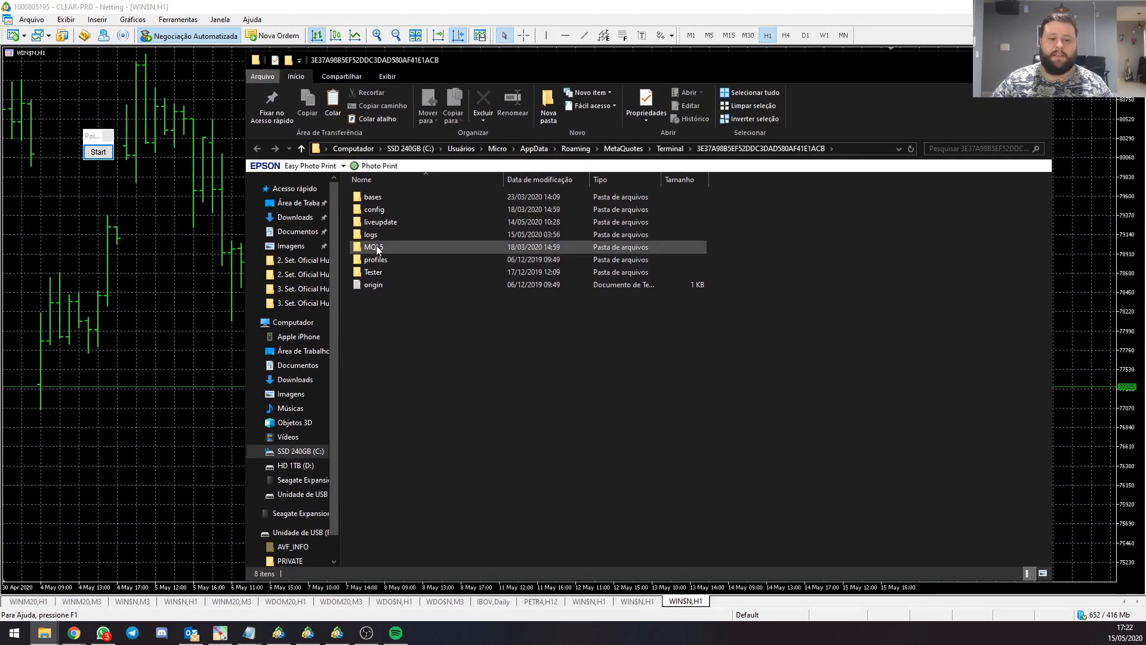
{"action": "double_click", "coordinate": [376, 249]}
{"action": "double_click", "coordinate": [395, 202]}
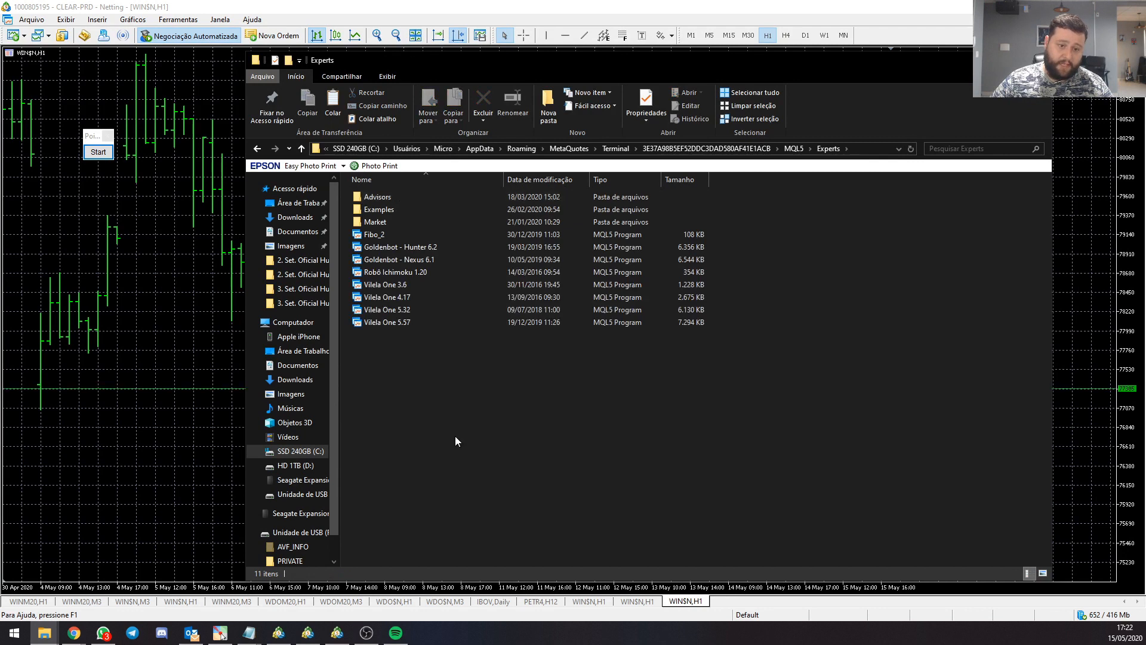
- Paste the Goldenbot - Hunter 6.2 file into the Experts folder, replacing the existing copy, and return to MetaTrader 5
{"action": "key", "text": "ctrl+v"}
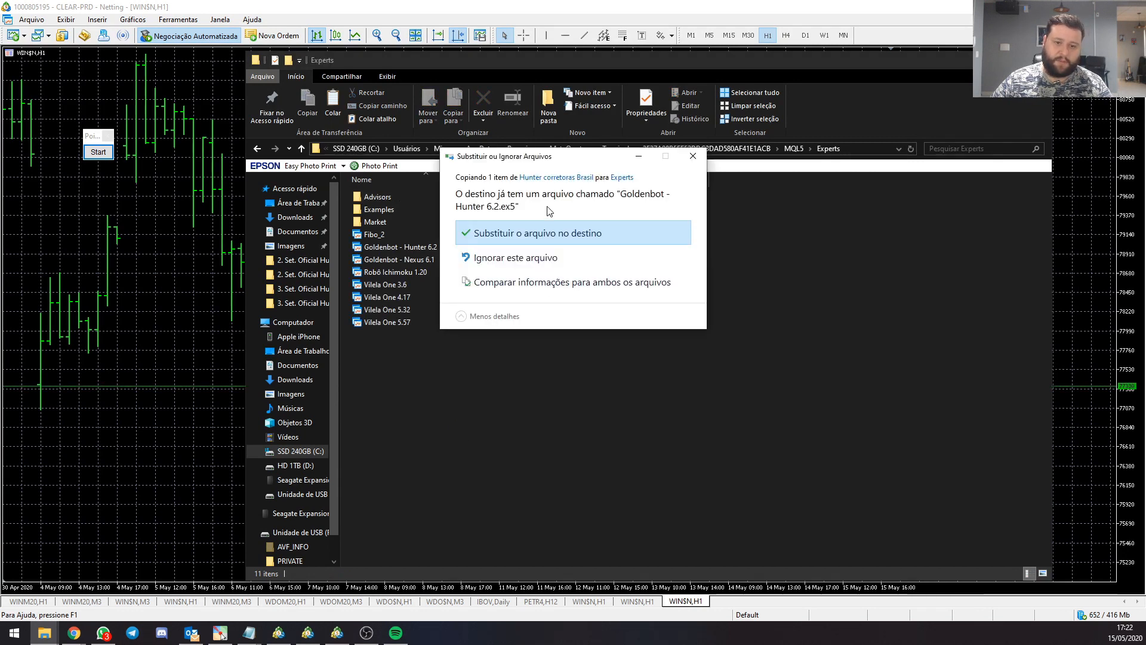
{"action": "left_click", "coordinate": [539, 236]}
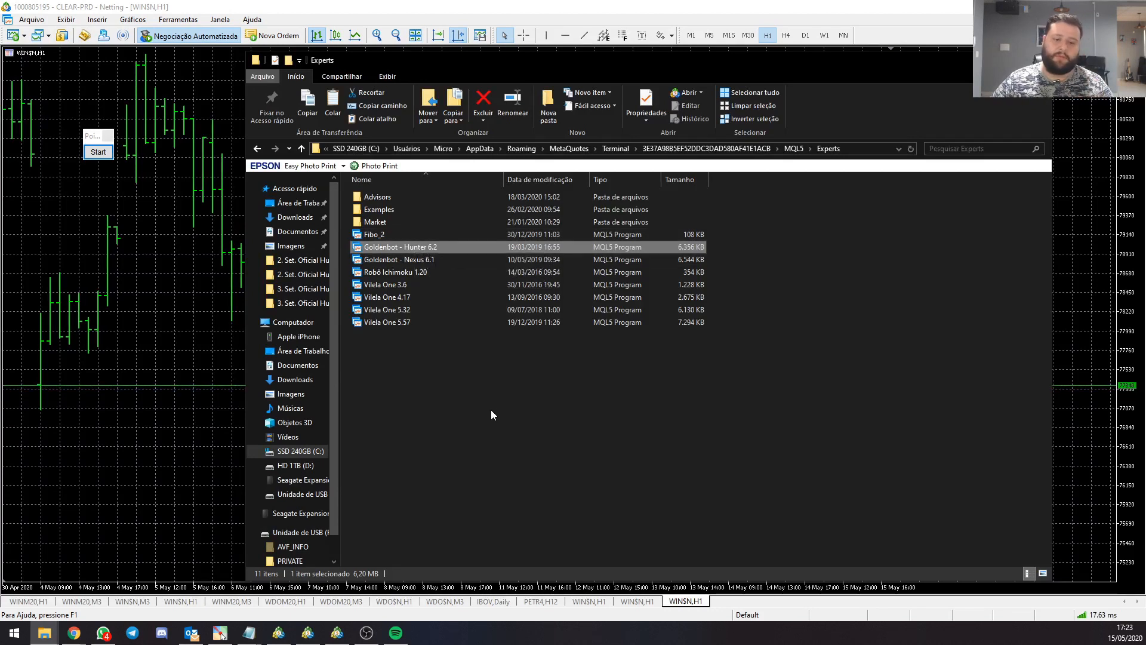
{"action": "key", "text": "alt+Tab"}
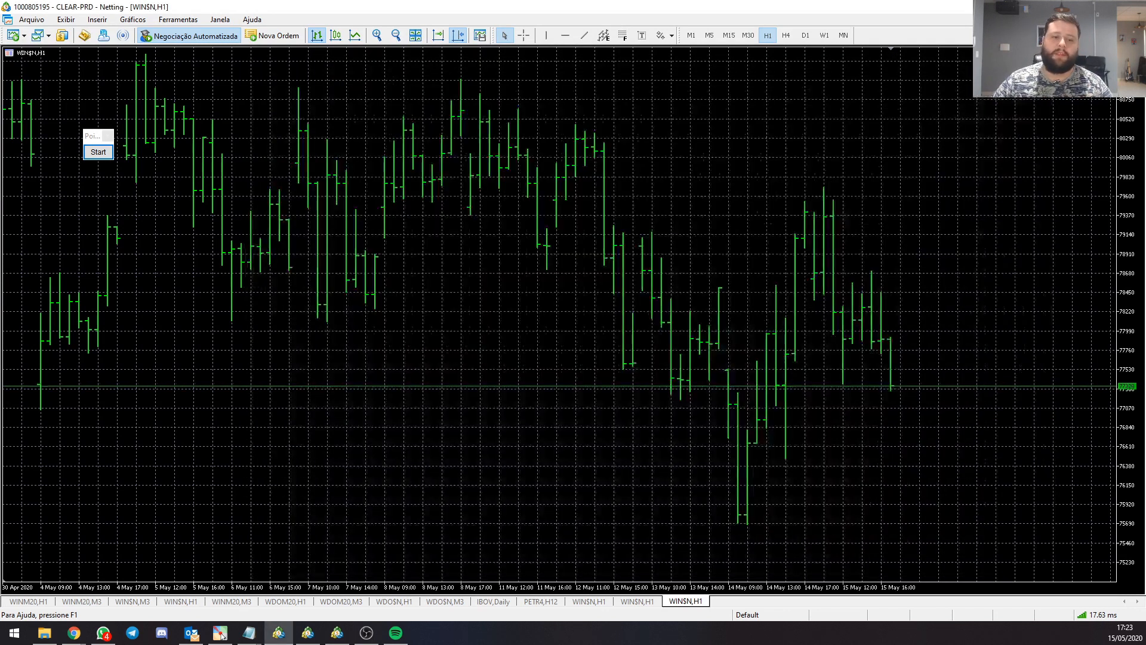
- Move the floating annotation tool window away from the menus and display the Navigator
{"action": "left_click", "coordinate": [66, 19]}
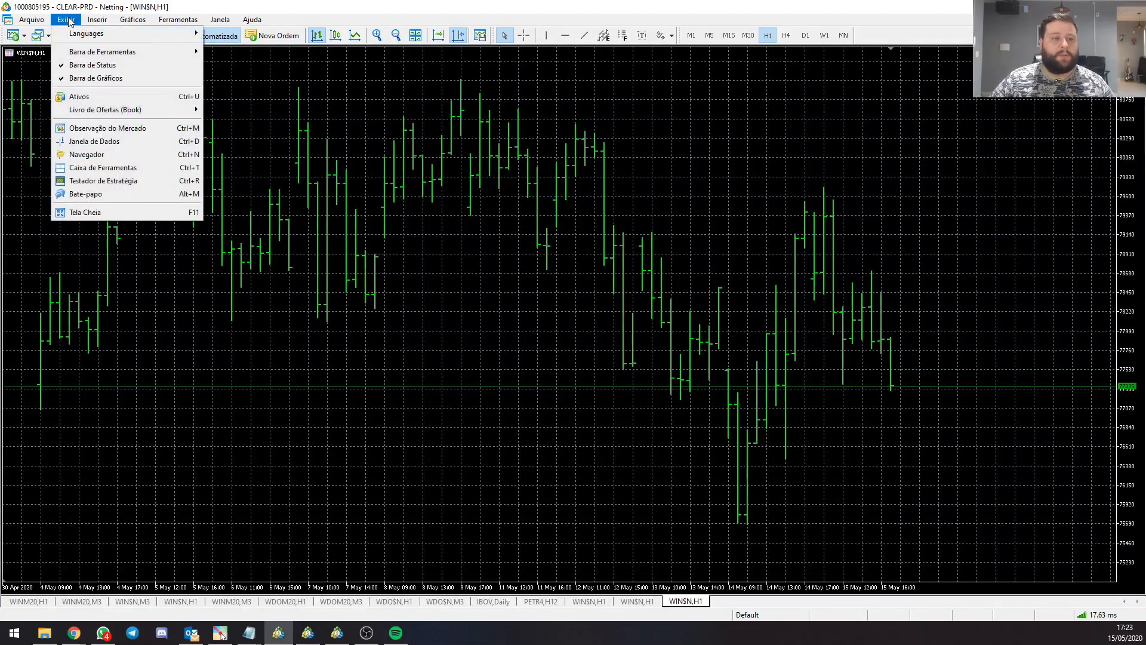
{"action": "left_click", "coordinate": [301, 92]}
{"action": "left_click_drag", "start_coordinate": [94, 138], "coordinate": [579, 139]}
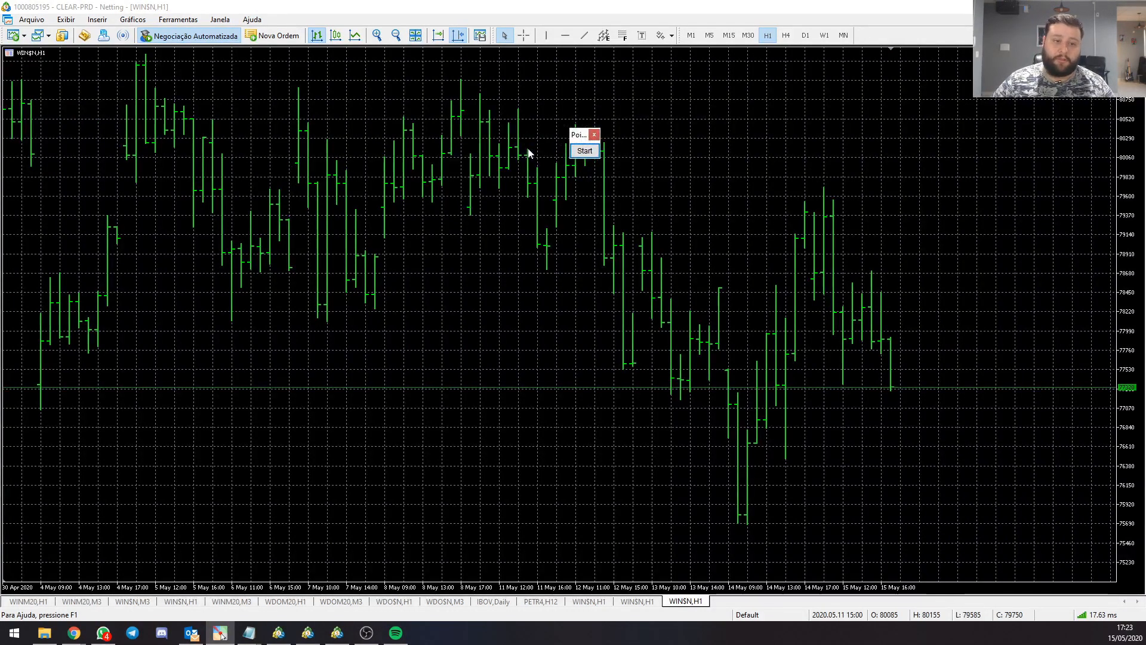
{"action": "left_click", "coordinate": [69, 20]}
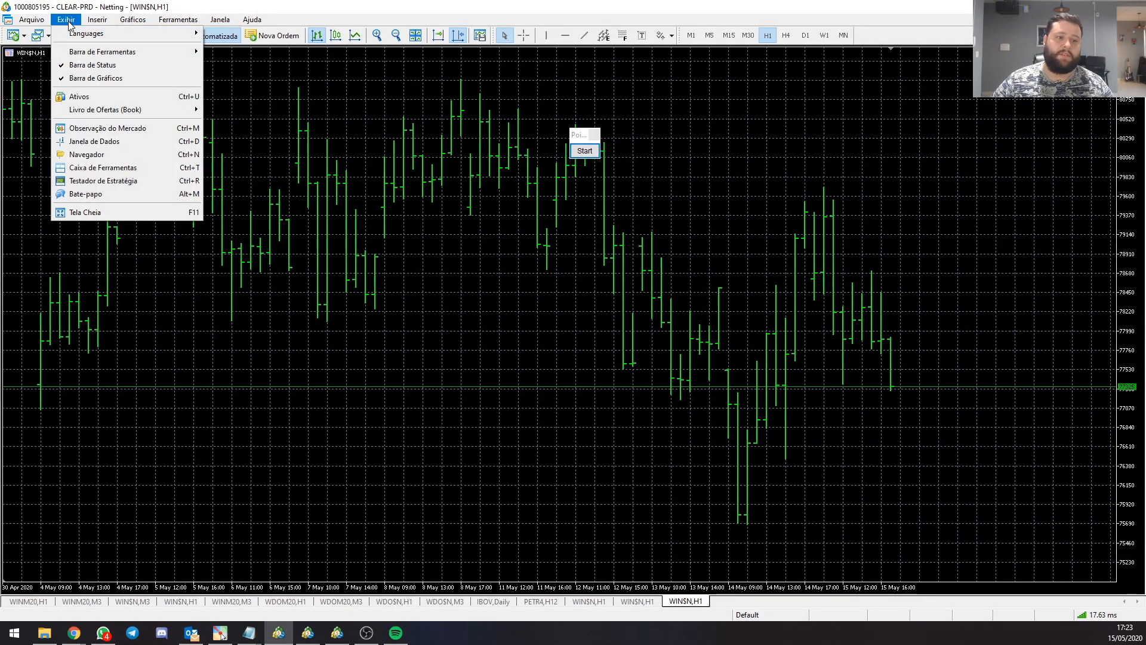
{"action": "left_click", "coordinate": [82, 154]}
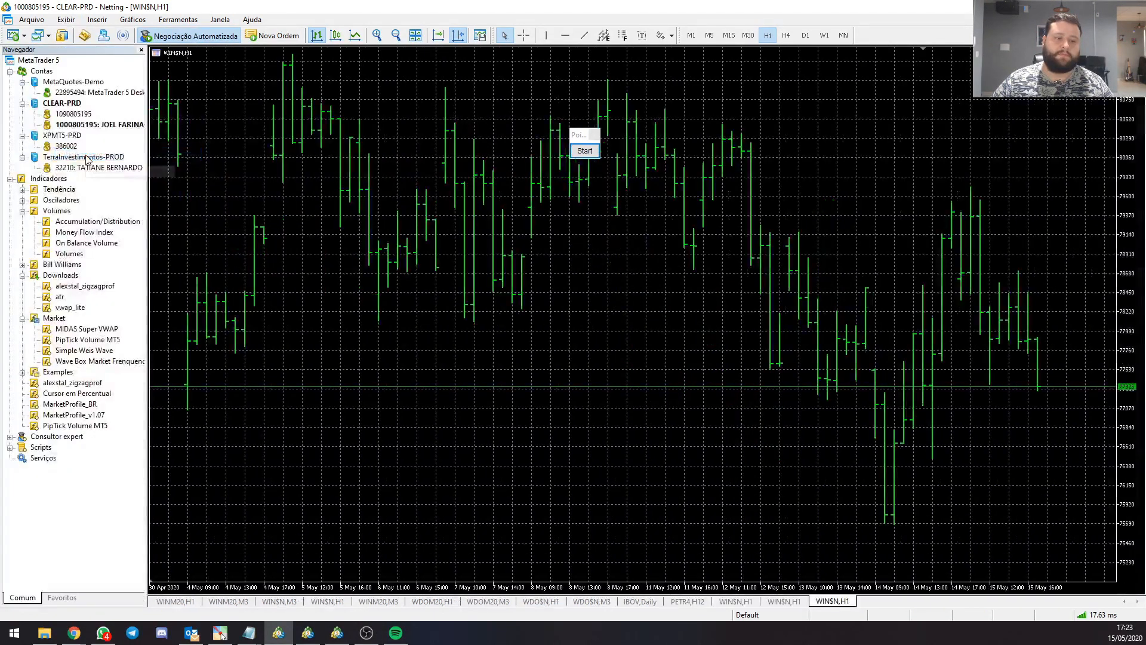
- Collapse the broker servers, the Contas group and the Indicadores group in the Navigator
{"action": "left_click", "coordinate": [23, 157]}
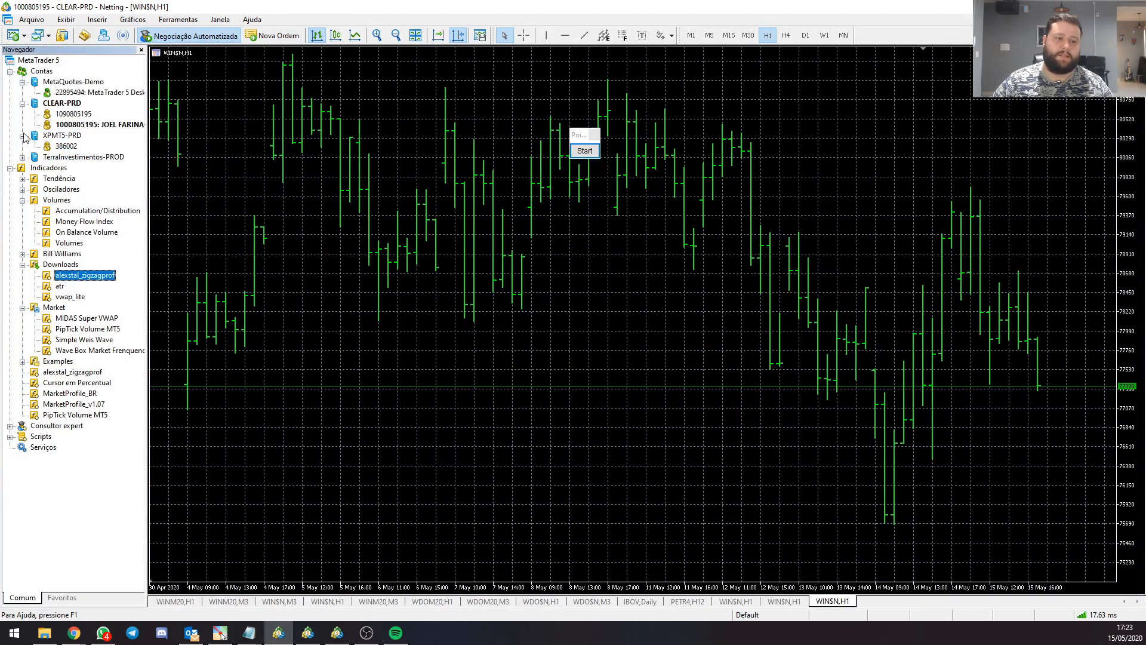
{"action": "left_click", "coordinate": [22, 136]}
{"action": "left_click", "coordinate": [23, 103]}
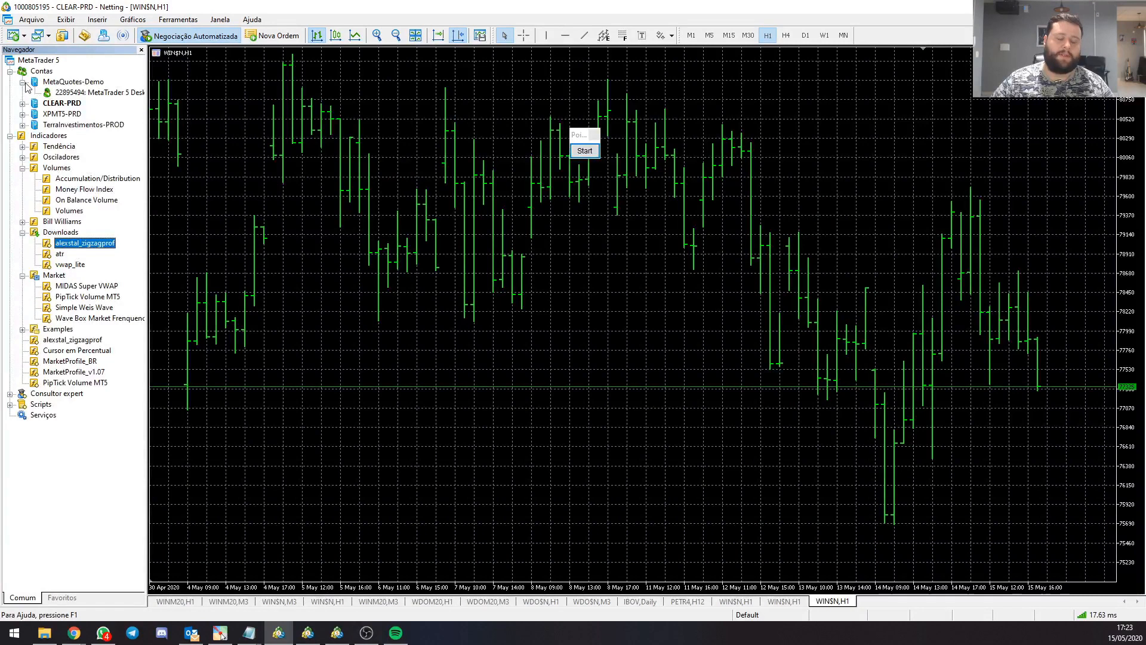
{"action": "left_click", "coordinate": [22, 81]}
{"action": "left_click", "coordinate": [10, 71]}
{"action": "left_click", "coordinate": [9, 82]}
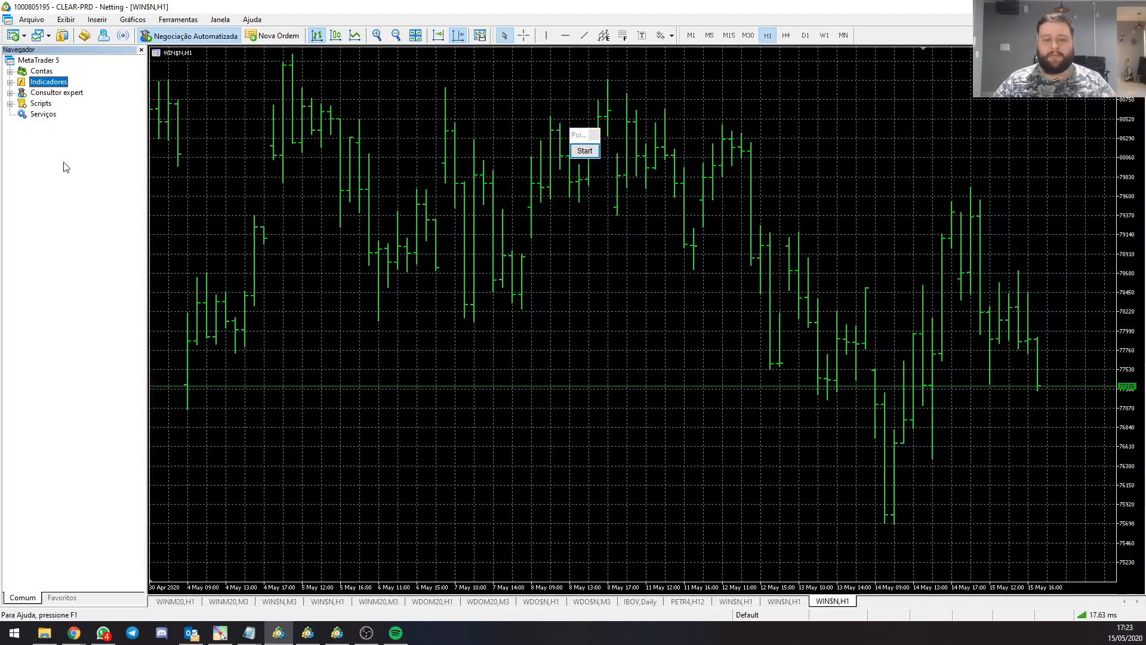
- Go through the main Navigator groups: Contas, Indicadores, Consultor expert, Scripts and Serviços
{"action": "left_click", "coordinate": [60, 95]}
{"action": "left_click", "coordinate": [42, 103]}
{"action": "left_click", "coordinate": [42, 114]}
{"action": "left_click", "coordinate": [41, 104]}
{"action": "left_click", "coordinate": [44, 92]}
{"action": "left_click", "coordinate": [45, 82]}
{"action": "left_click", "coordinate": [44, 72]}
{"action": "left_click", "coordinate": [43, 103]}
{"action": "left_click", "coordinate": [45, 114]}
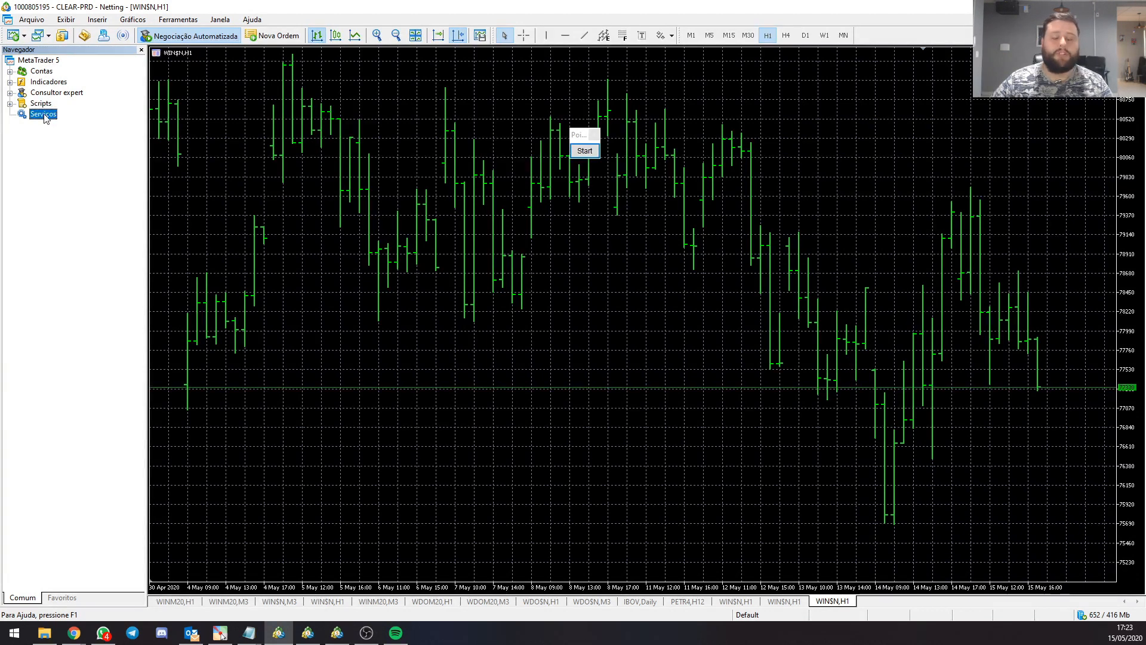
- Expand the Consultor expert group in the Navigator and collapse its Advisors subgroup
{"action": "left_click", "coordinate": [62, 94]}
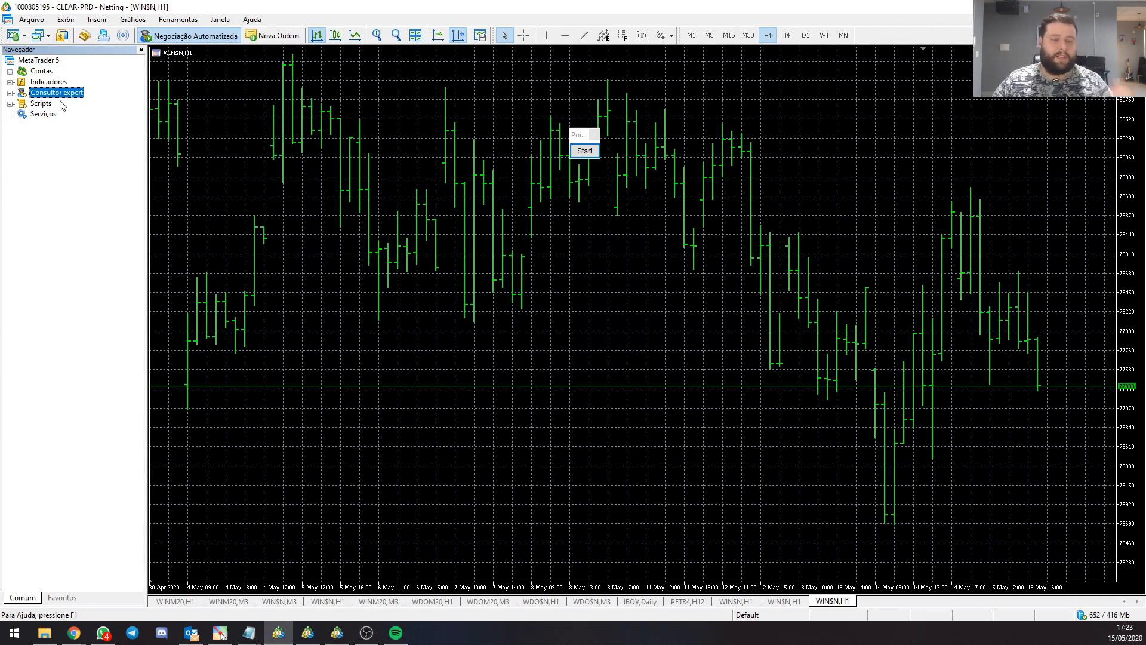
{"action": "left_click", "coordinate": [10, 92]}
{"action": "left_click", "coordinate": [22, 114]}
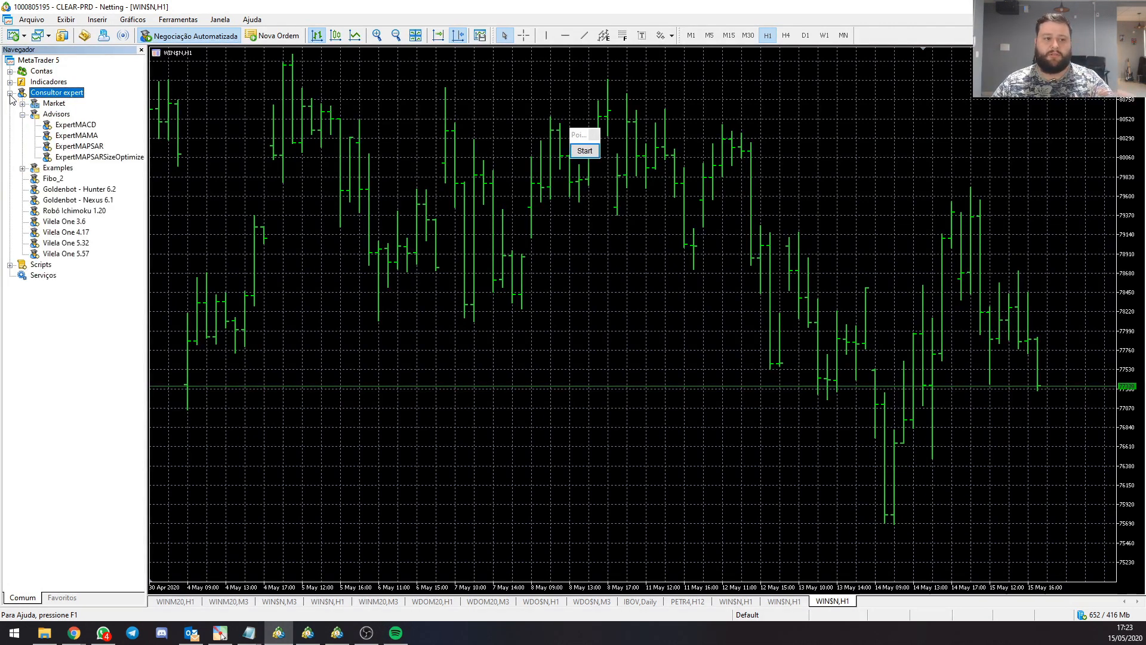
{"action": "left_click", "coordinate": [22, 114]}
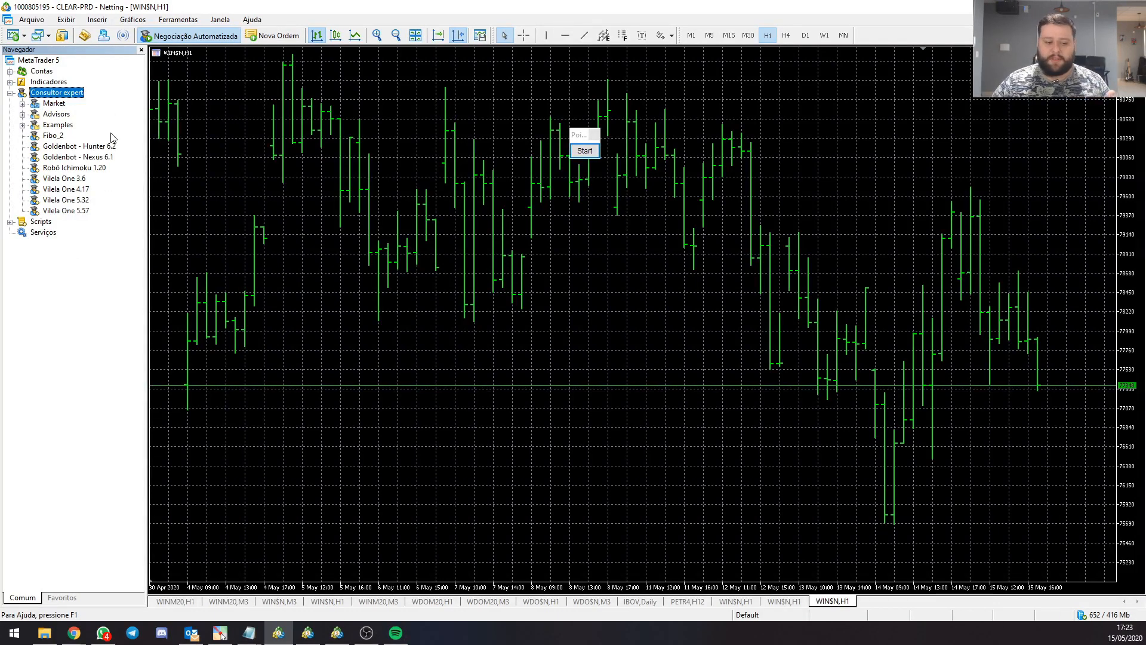
- Refresh the Consultor expert group in the Navigator and select the Goldenbot - Hunter 6.2 robot
{"action": "left_click", "coordinate": [45, 633]}
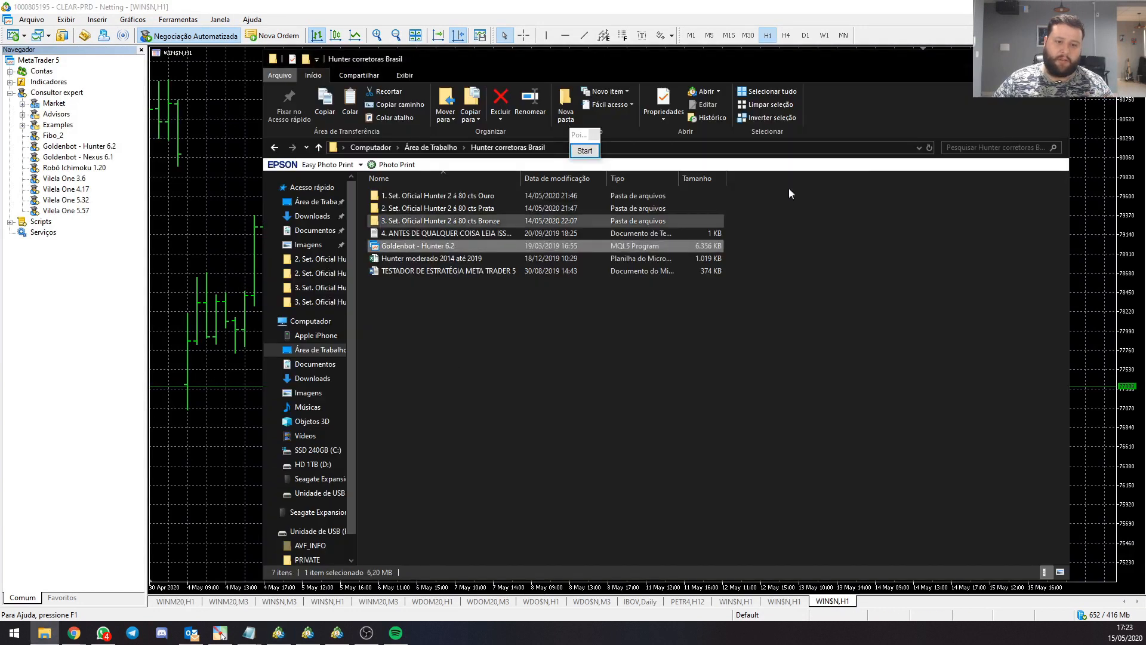
{"action": "left_click", "coordinate": [45, 633]}
{"action": "left_click", "coordinate": [72, 93]}
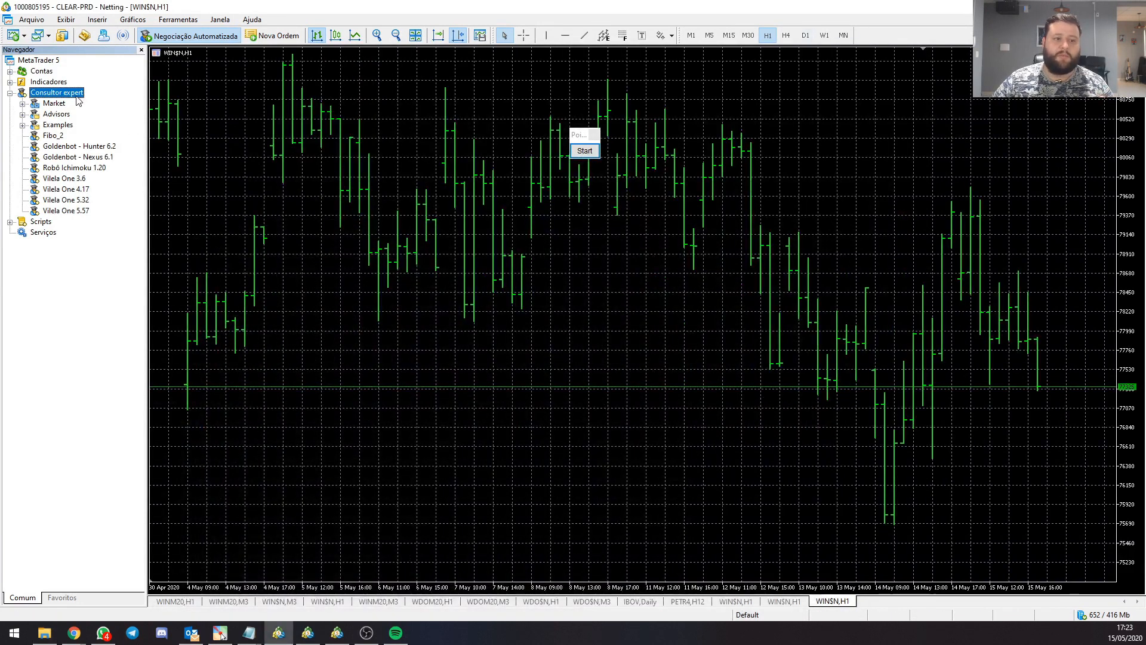
{"action": "right_click", "coordinate": [76, 97]}
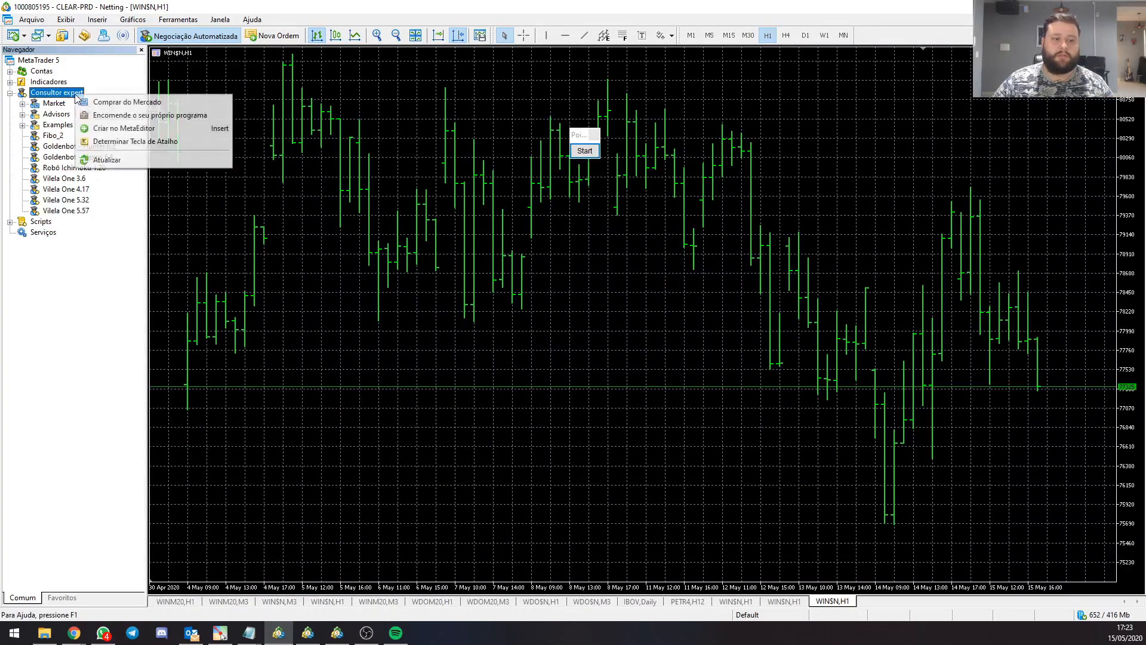
{"action": "left_click", "coordinate": [107, 160]}
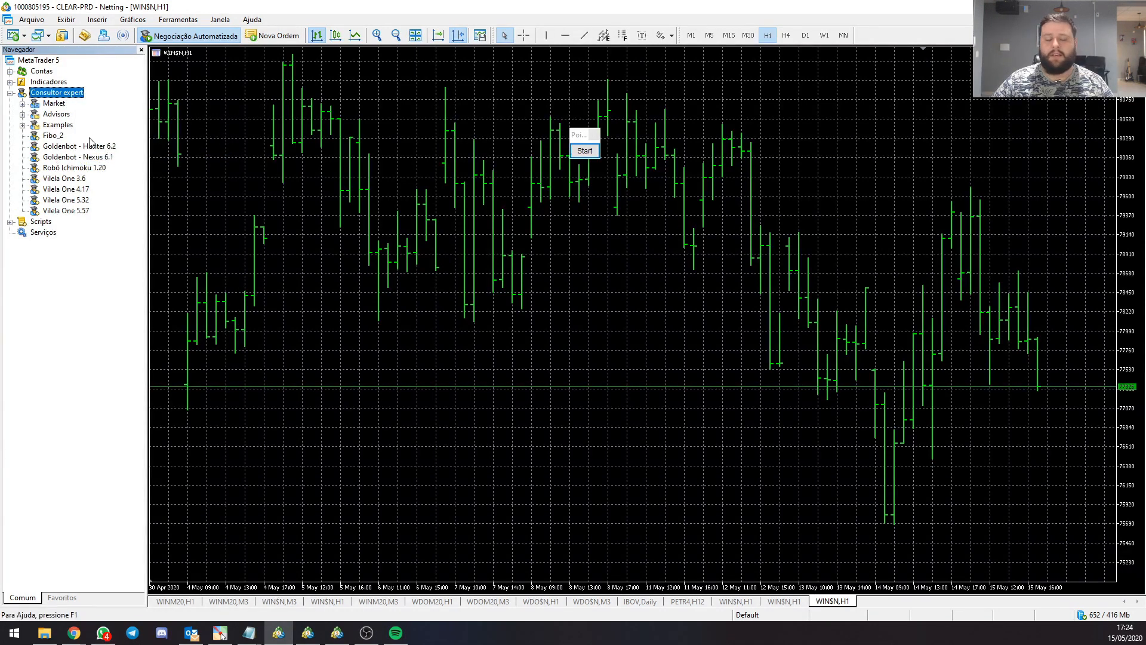
{"action": "left_click", "coordinate": [102, 149]}
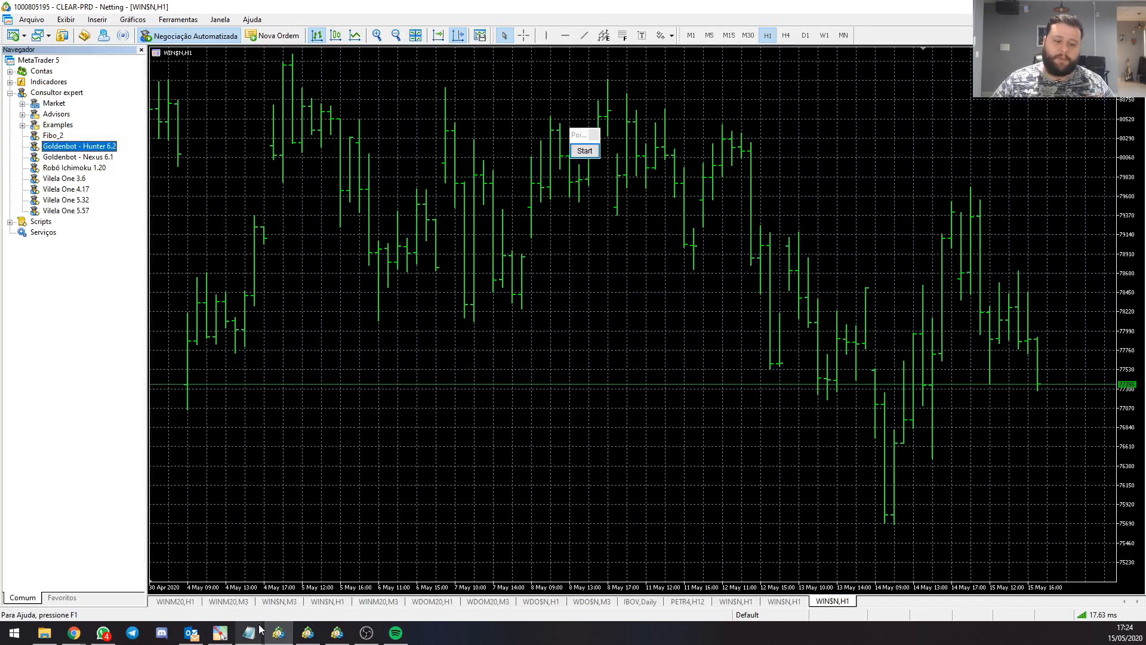
{"action": "left_click", "coordinate": [44, 632]}
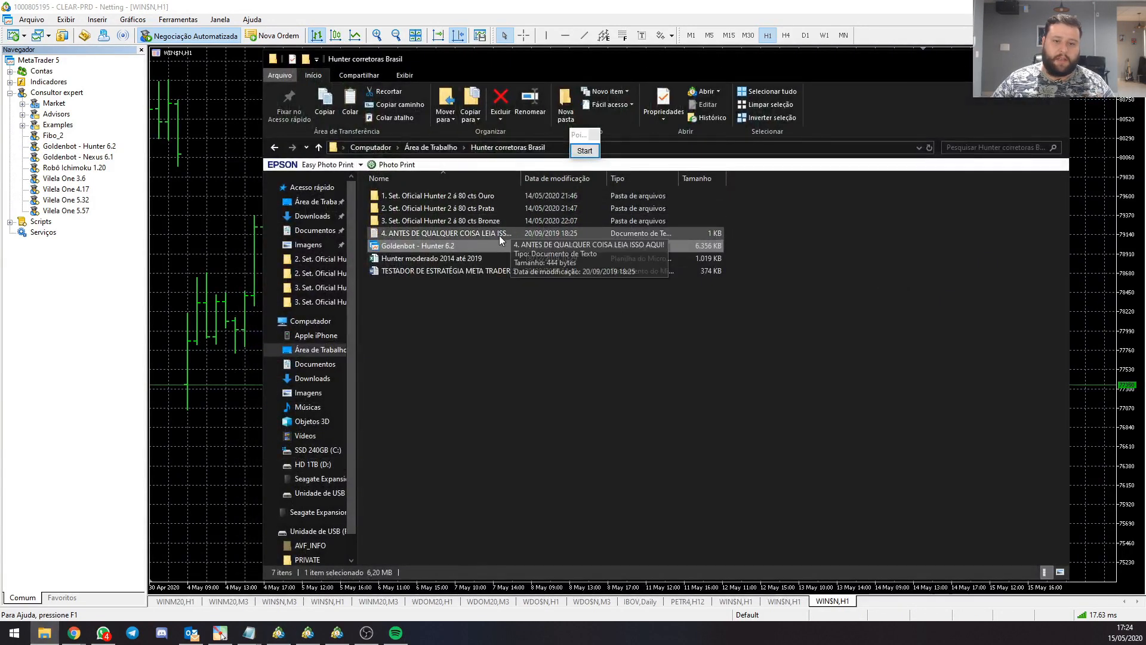
{"action": "left_click", "coordinate": [499, 235]}
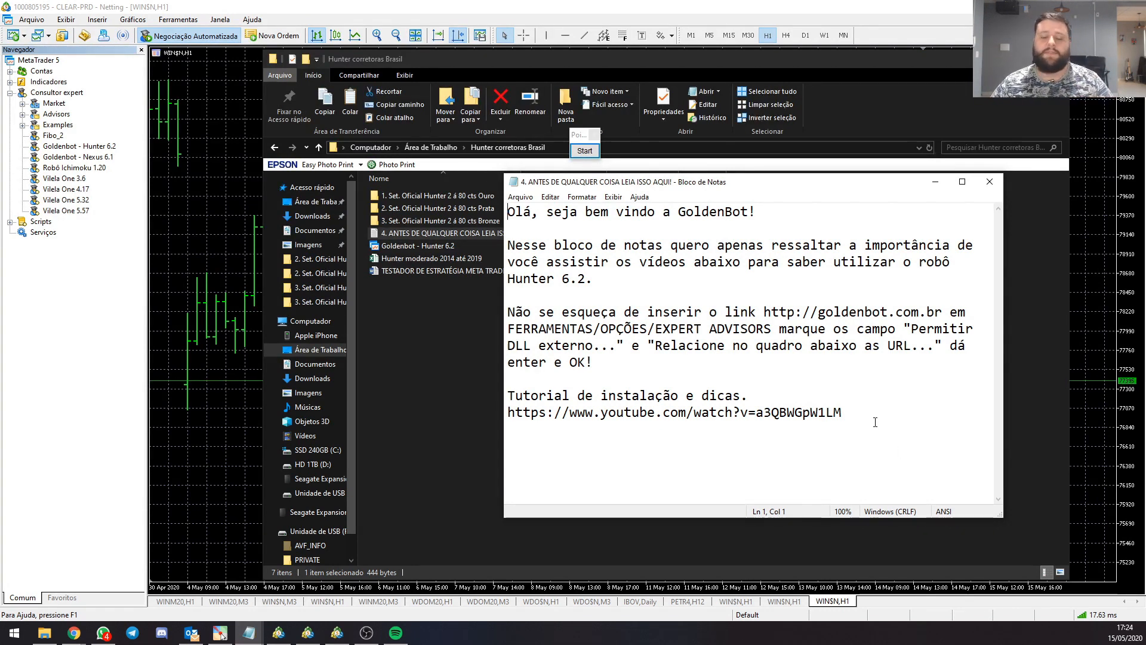
{"action": "triple_click", "coordinate": [619, 418]}
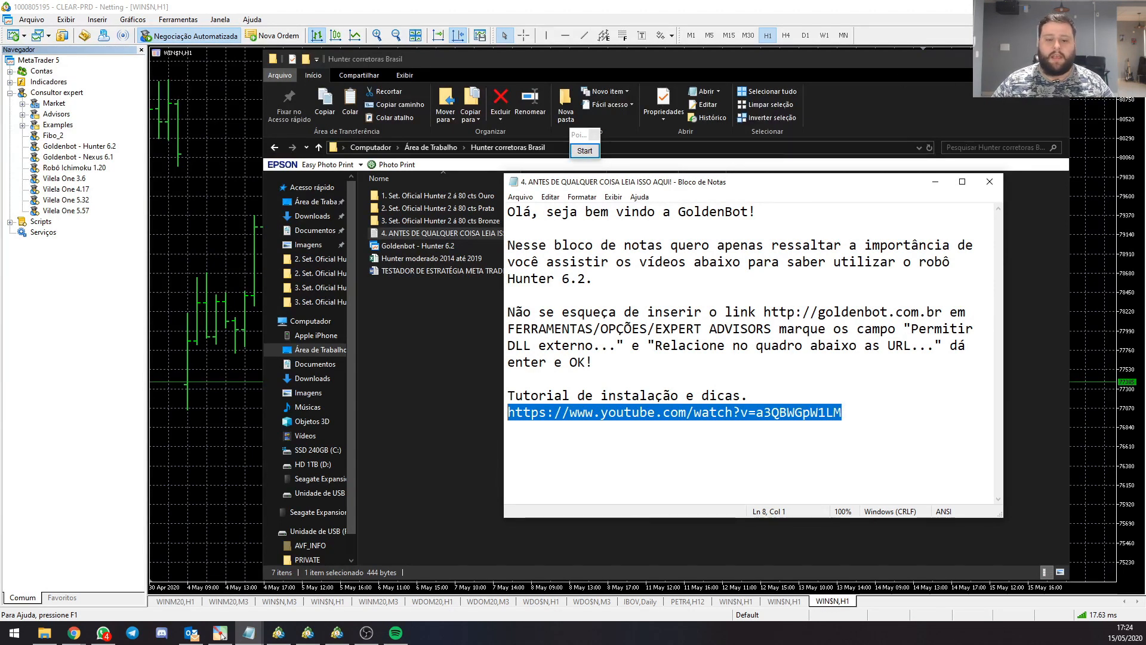
{"action": "left_click", "coordinate": [597, 362]}
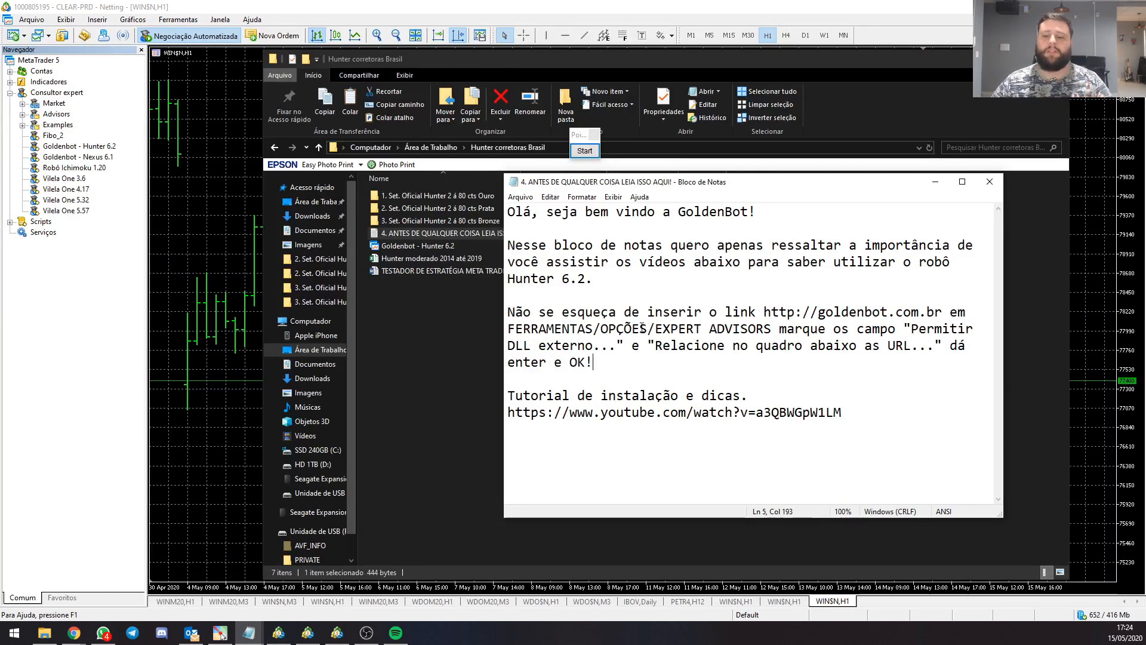
{"action": "left_click_drag", "start_coordinate": [943, 316], "coordinate": [764, 317]}
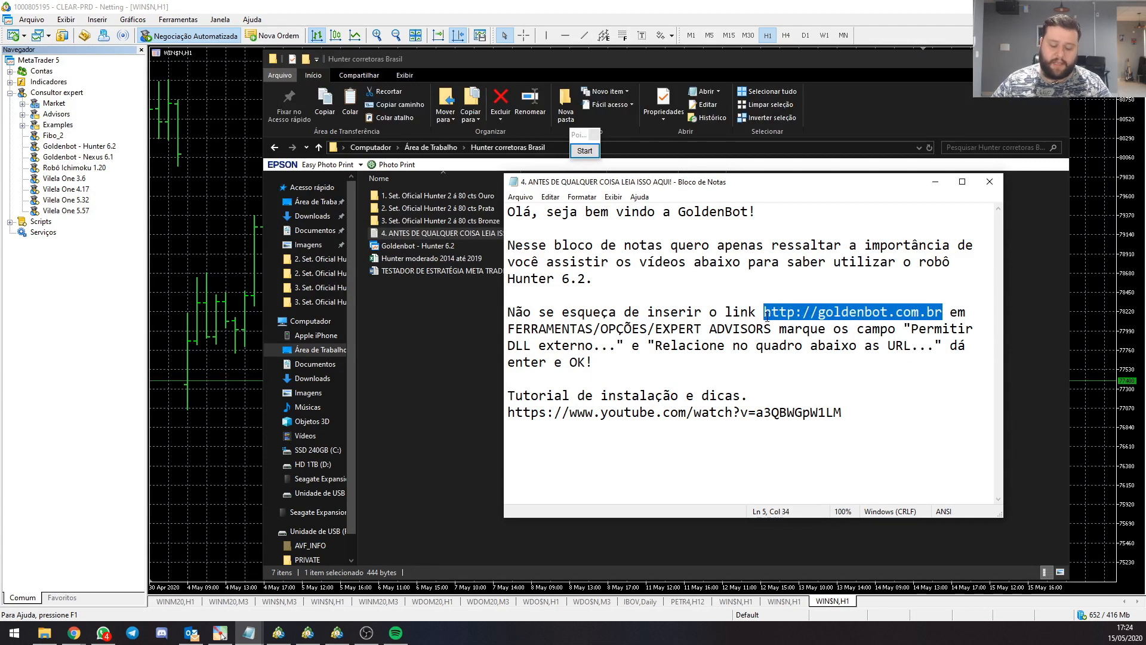
{"action": "left_click", "coordinate": [936, 182]}
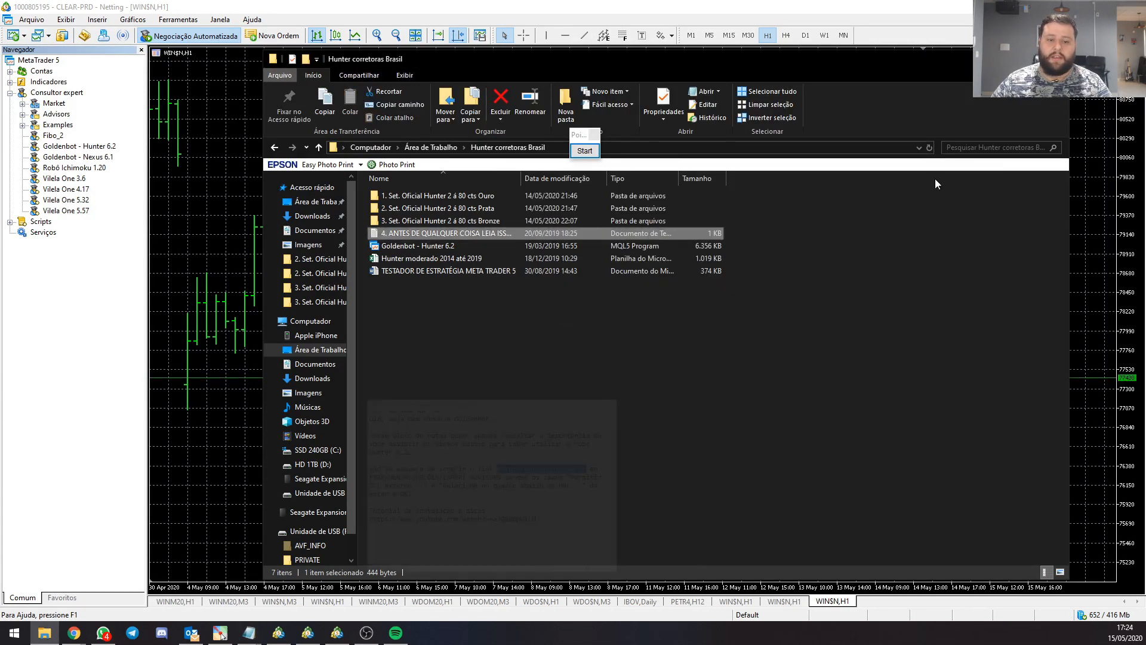
{"action": "left_click", "coordinate": [1001, 58]}
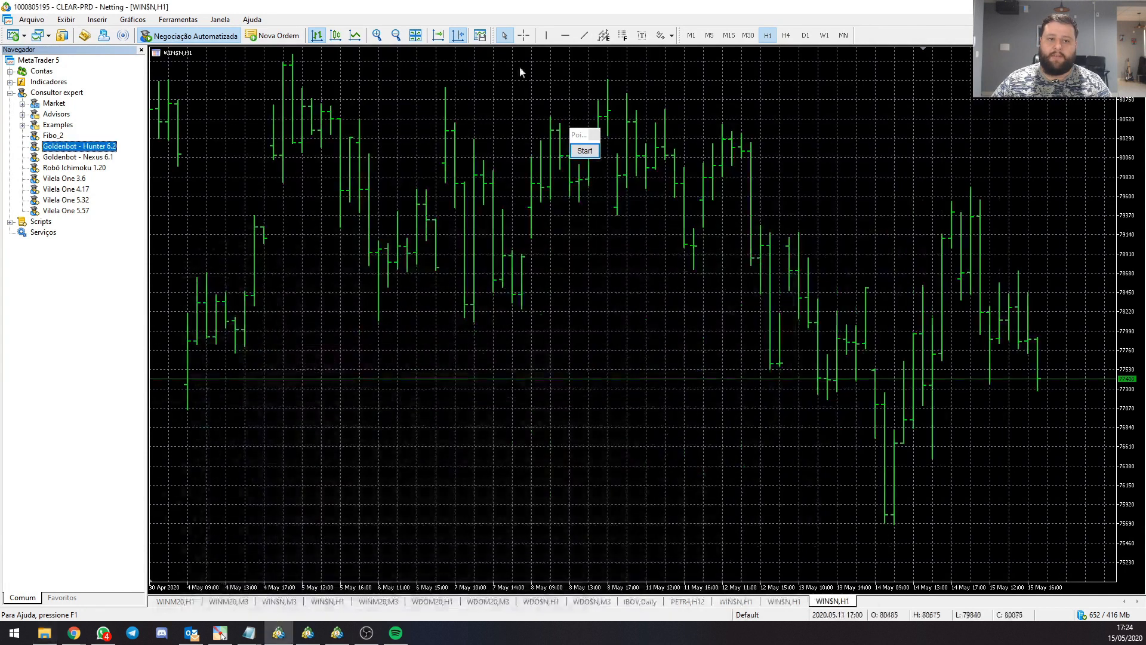
- Bring up the Expert Advisors settings in the MetaTrader 5 options
{"action": "left_click", "coordinate": [186, 23]}
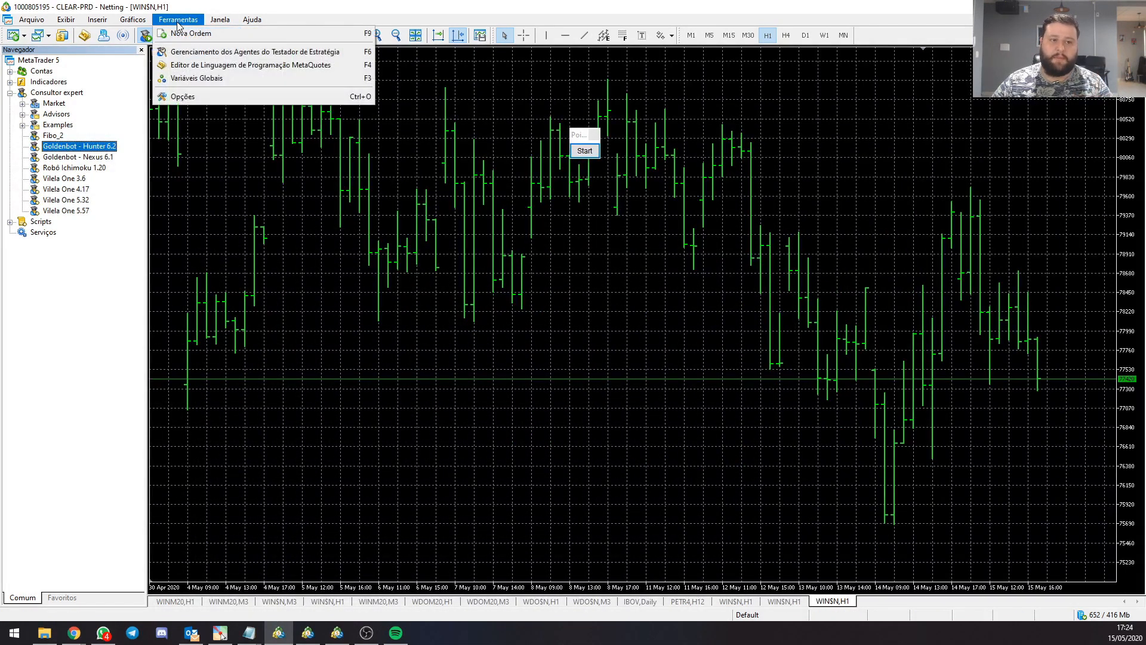
{"action": "left_click", "coordinate": [184, 98]}
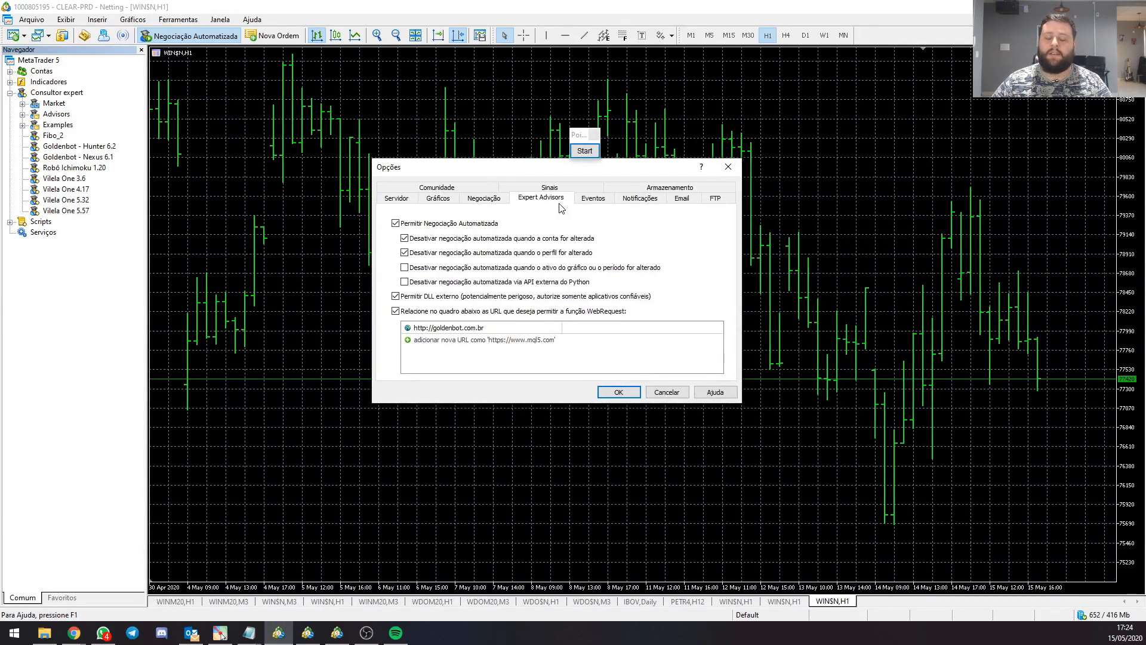
{"action": "left_click", "coordinate": [550, 188]}
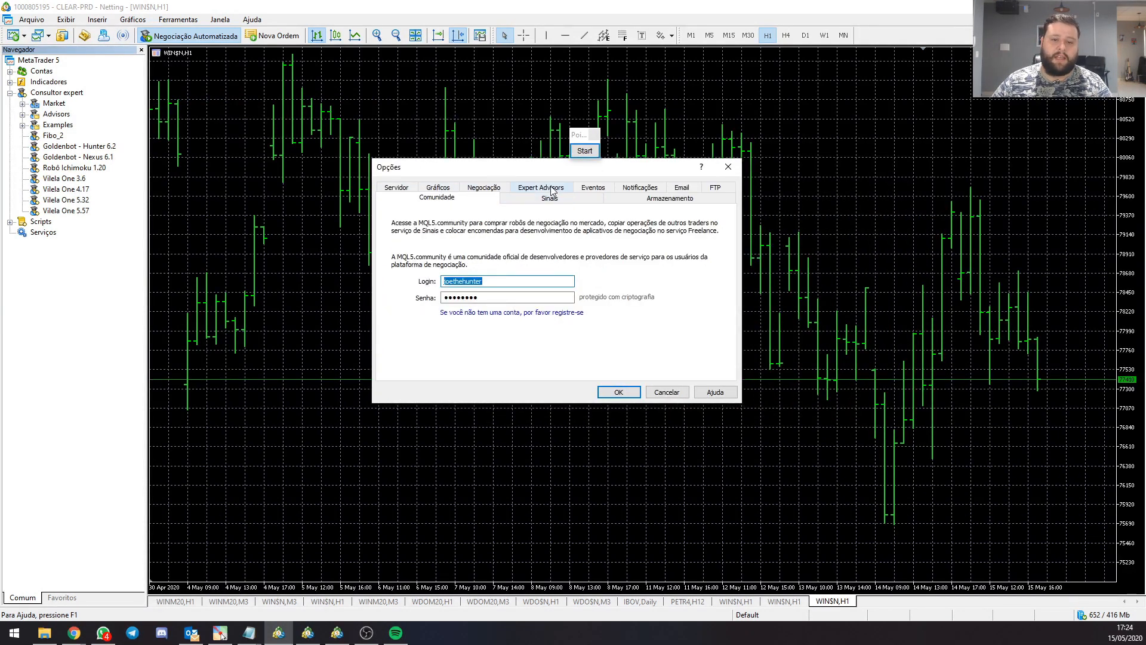
{"action": "left_click", "coordinate": [551, 187]}
- Annotate the Expert Advisors heading with an arrow, examine the enlarged trading, DLL and WebRequest settings, and end the annotation
{"action": "left_click", "coordinate": [585, 150]}
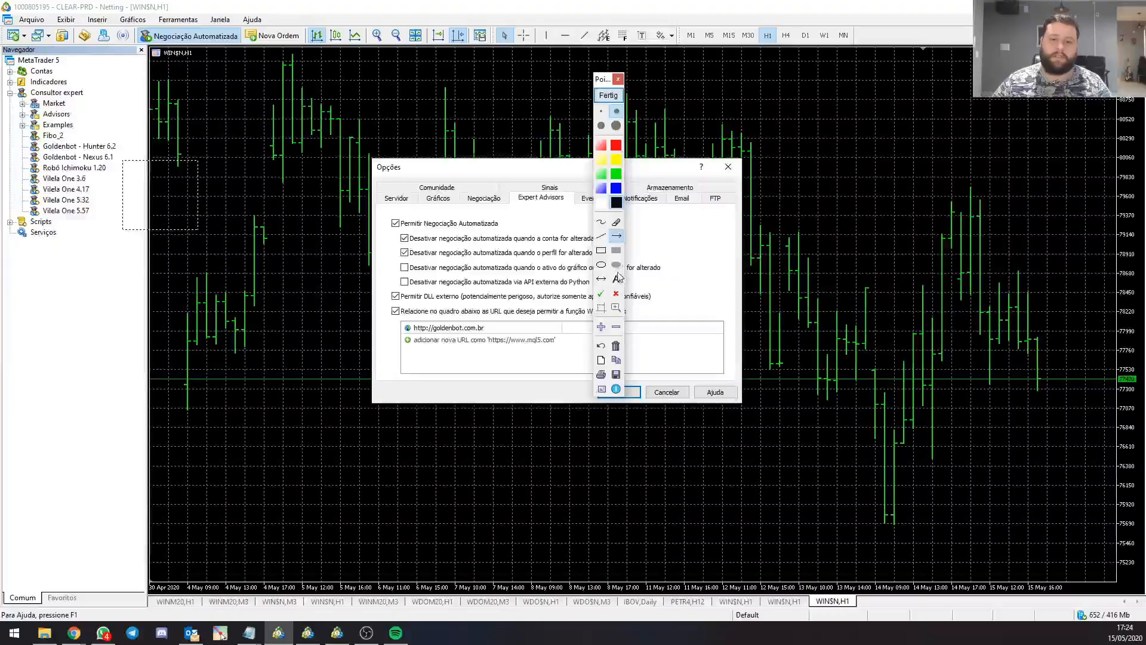
{"action": "left_click_drag", "start_coordinate": [606, 78], "coordinate": [256, 156]}
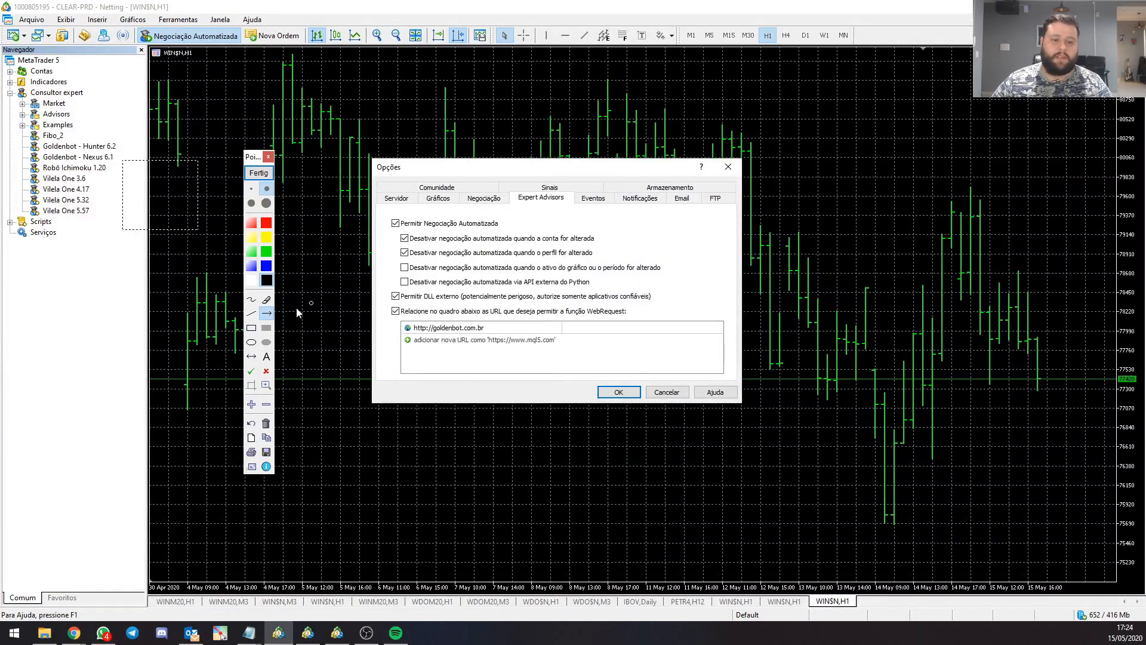
{"action": "left_click_drag", "start_coordinate": [655, 234], "coordinate": [557, 210]}
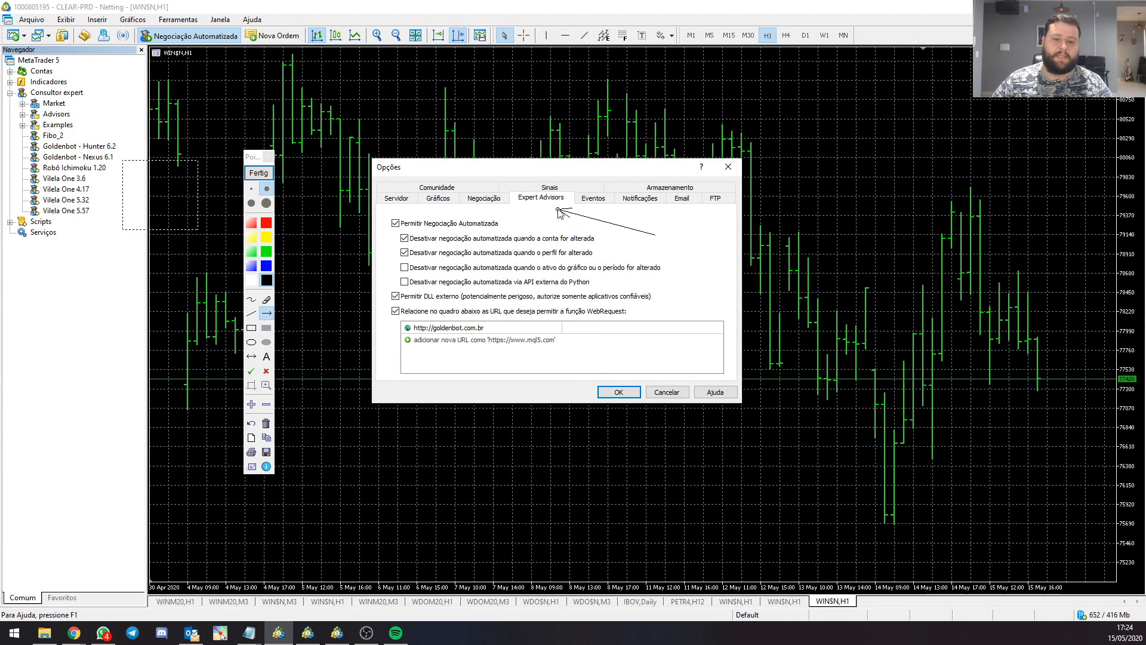
{"action": "scroll", "coordinate": [590, 216], "scroll_direction": "up", "scroll_amount": 4}
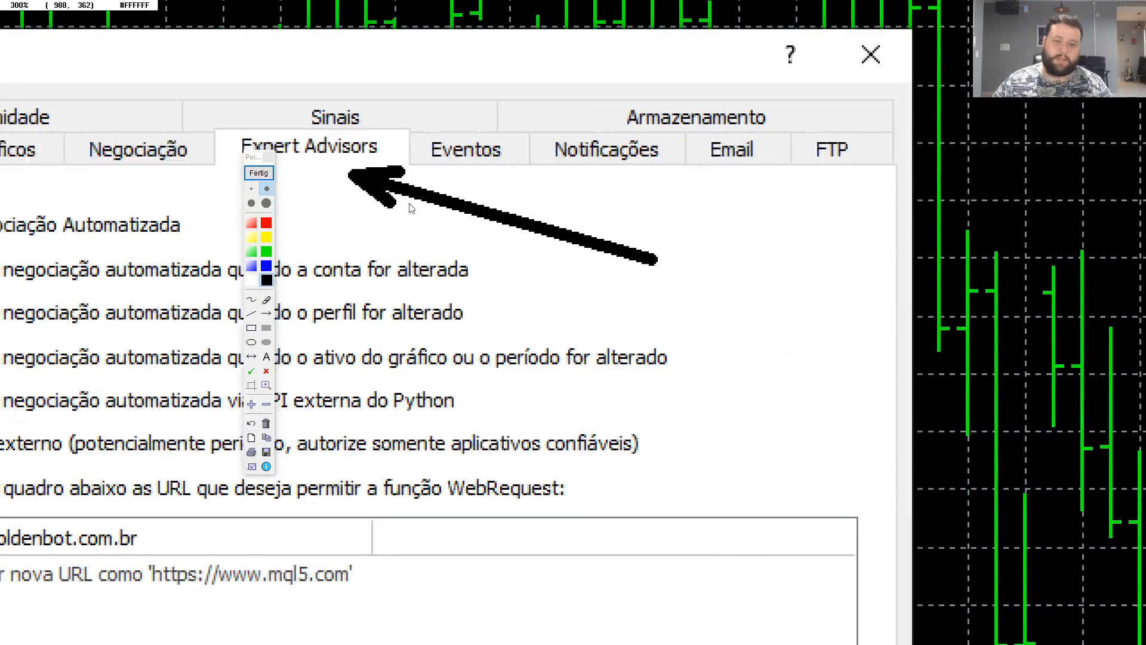
{"action": "left_click_drag", "start_coordinate": [412, 208], "coordinate": [746, 227]}
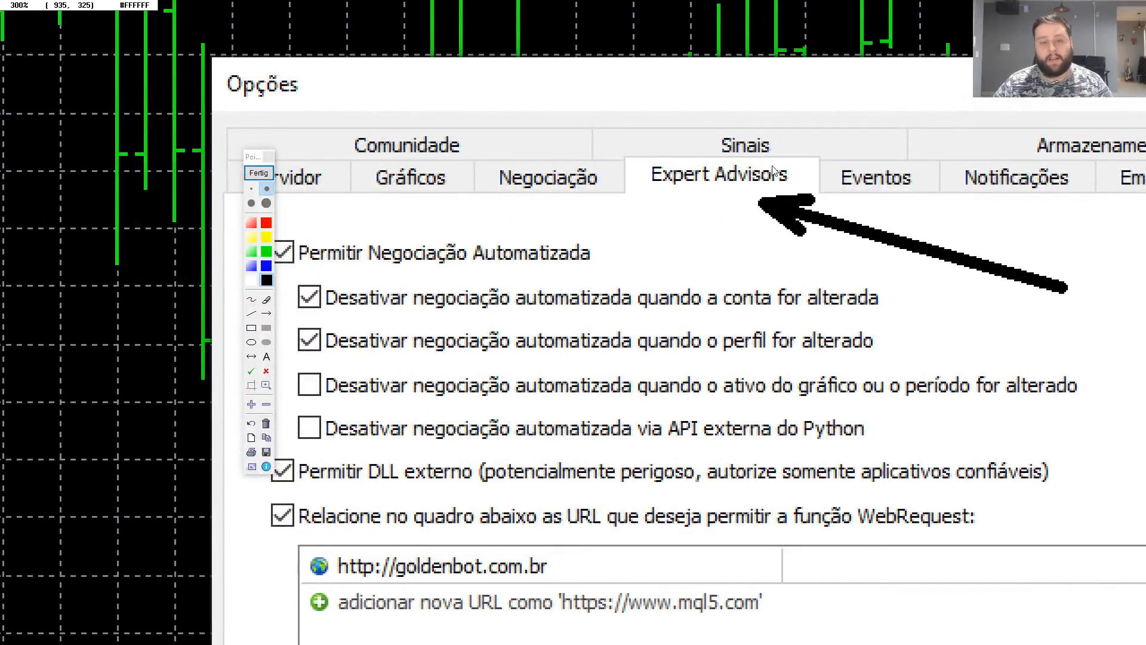
{"action": "left_click_drag", "start_coordinate": [591, 262], "coordinate": [710, 181]}
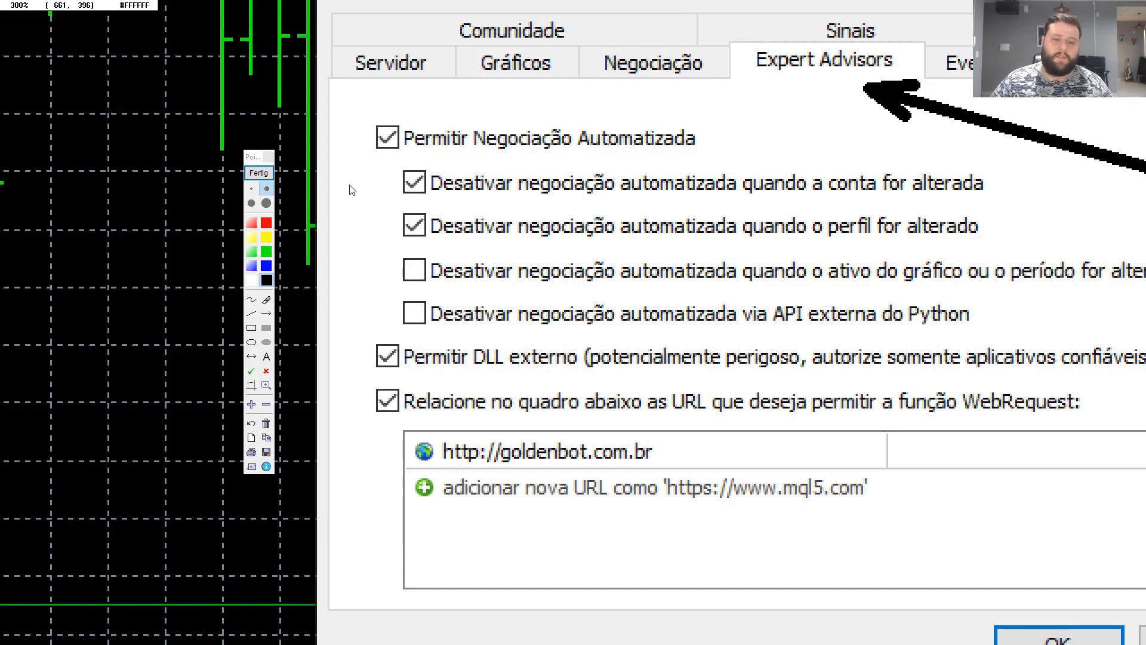
{"action": "left_click", "coordinate": [259, 173]}
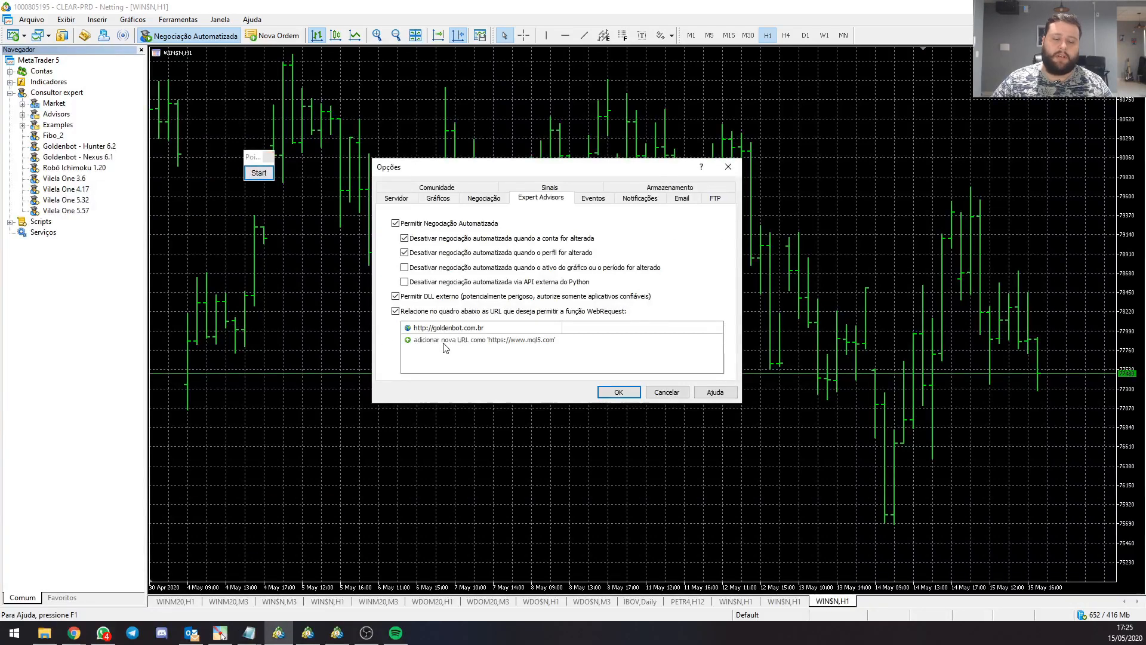
{"action": "left_click", "coordinate": [442, 341]}
{"action": "type", "text": "htt"}
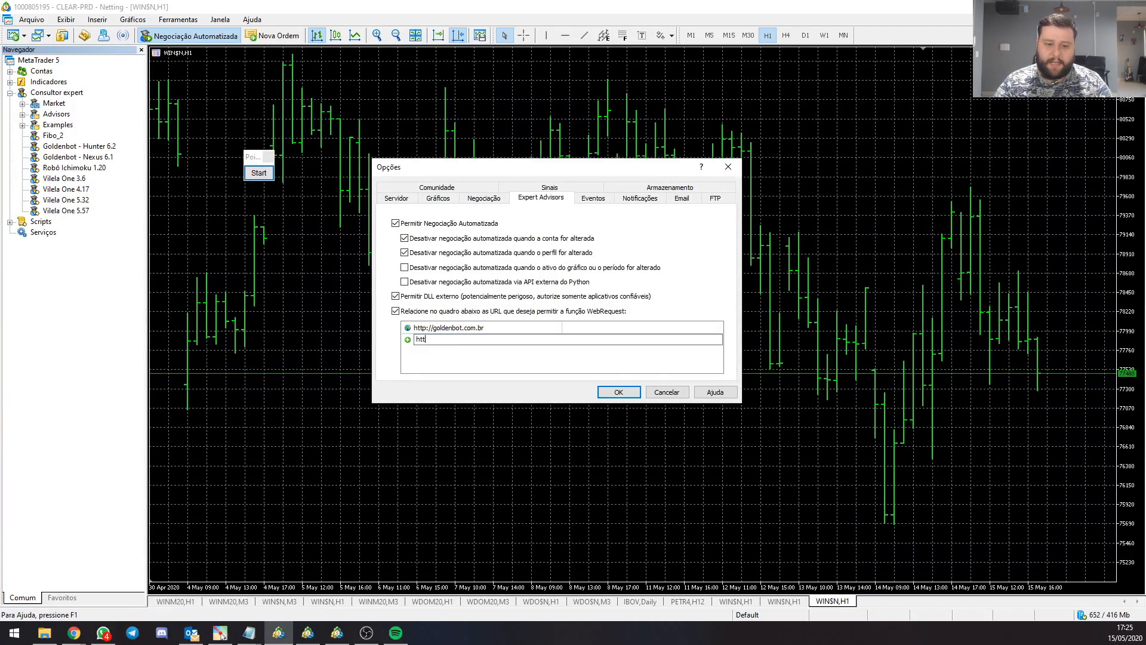
{"action": "type", "text": "p://goldenbot"}
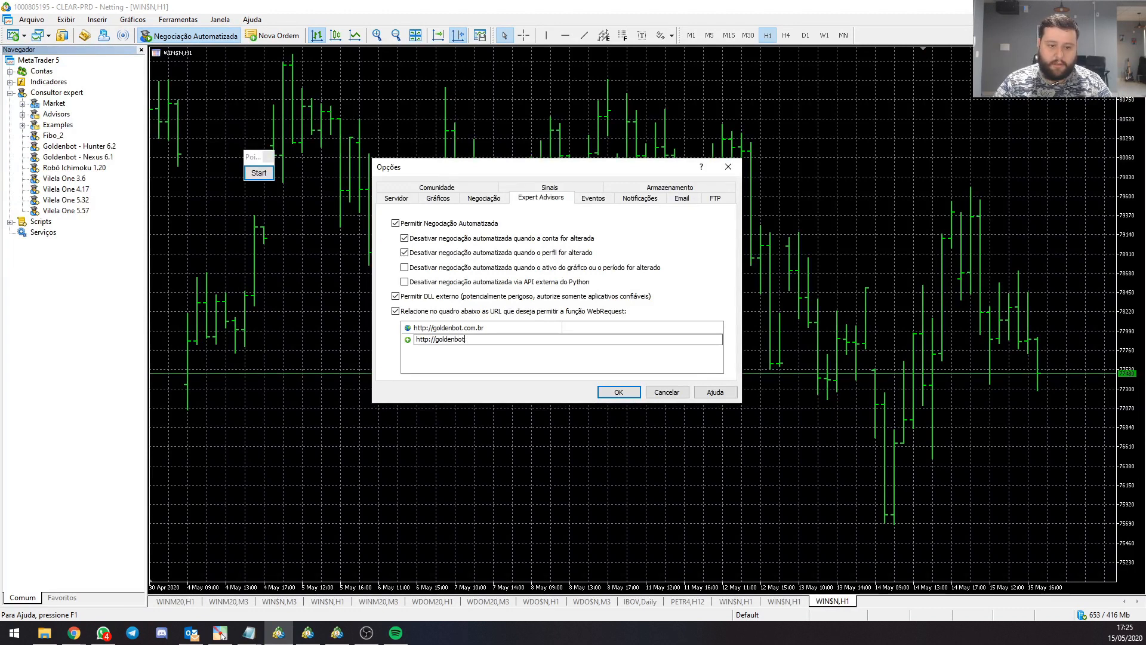
{"action": "type", "text": ".com,.br"}
{"action": "key", "text": "BackSpace"}
{"action": "key", "text": "BackSpace"}
{"action": "key", "text": "BackSpace"}
{"action": "key", "text": "BackSpace"}
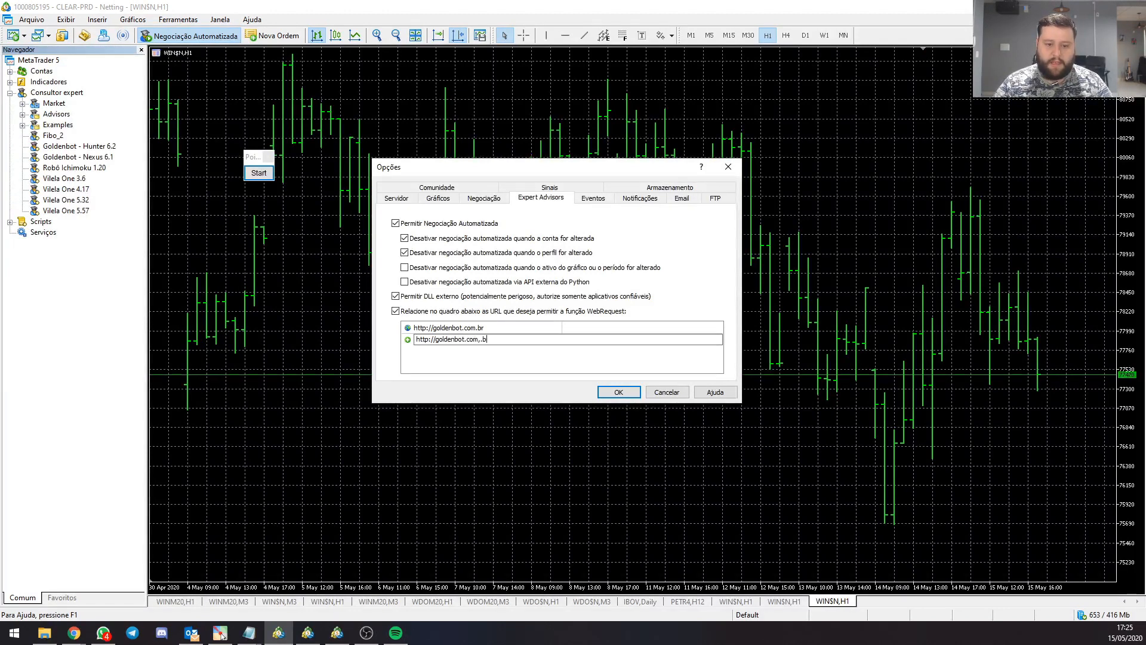
{"action": "type", "text": ".br"}
{"action": "key", "text": "Return"}
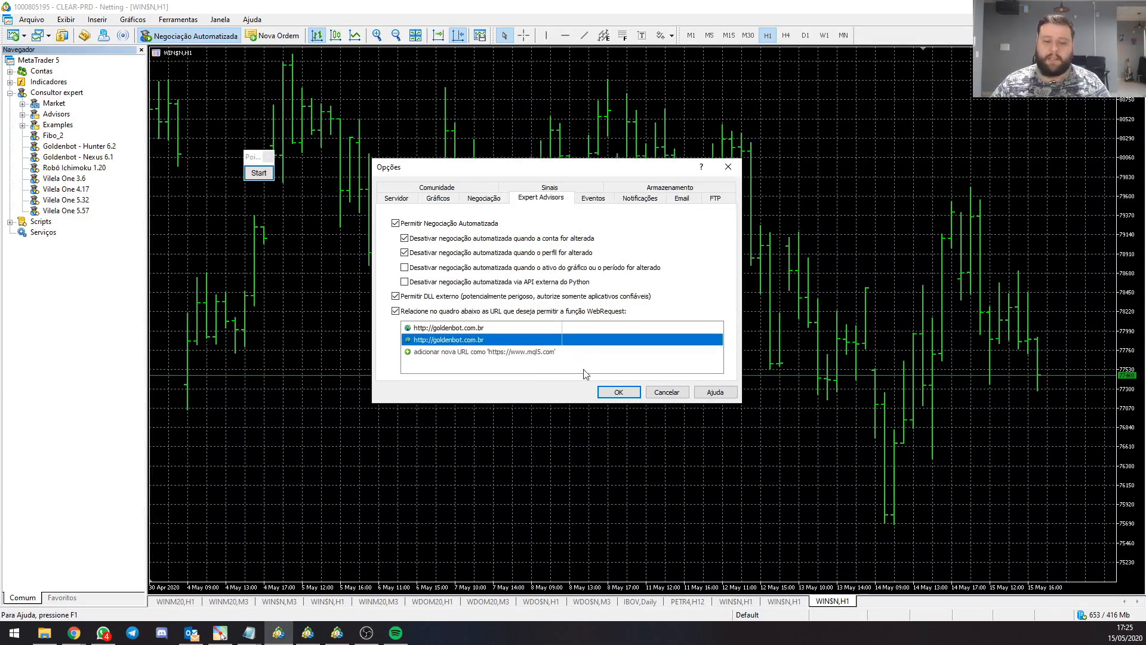
{"action": "left_click", "coordinate": [615, 392]}
{"action": "left_click", "coordinate": [543, 165]}
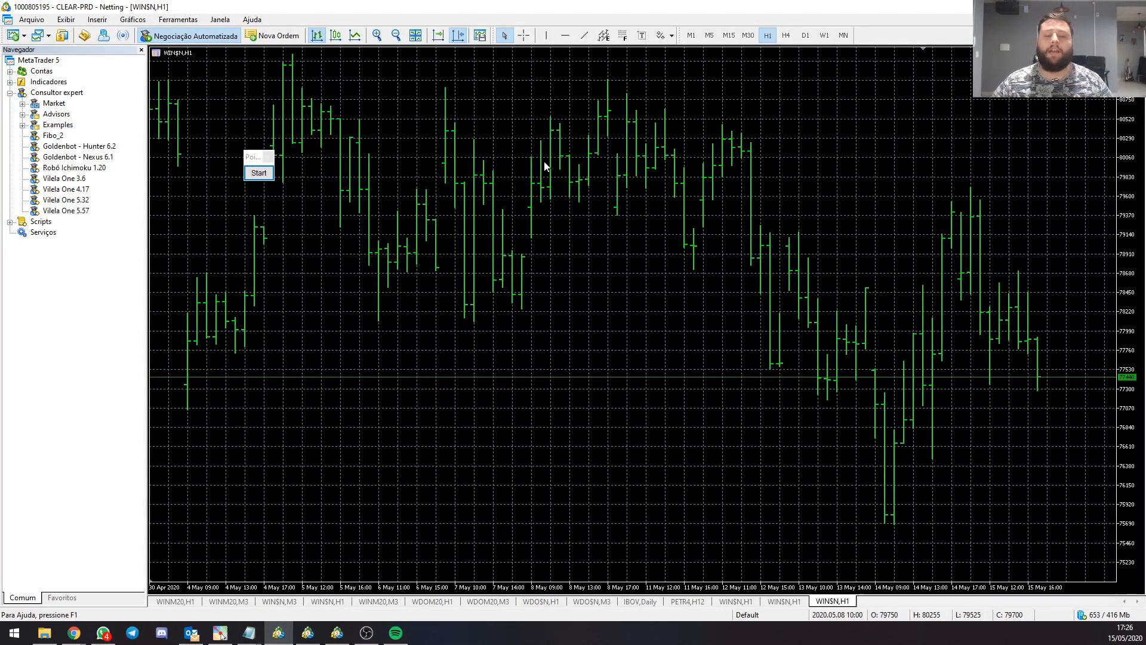
- Move the floating annotation tool window across the chart and display the Observação do Mercado list
{"action": "left_click_drag", "start_coordinate": [251, 161], "coordinate": [259, 160]}
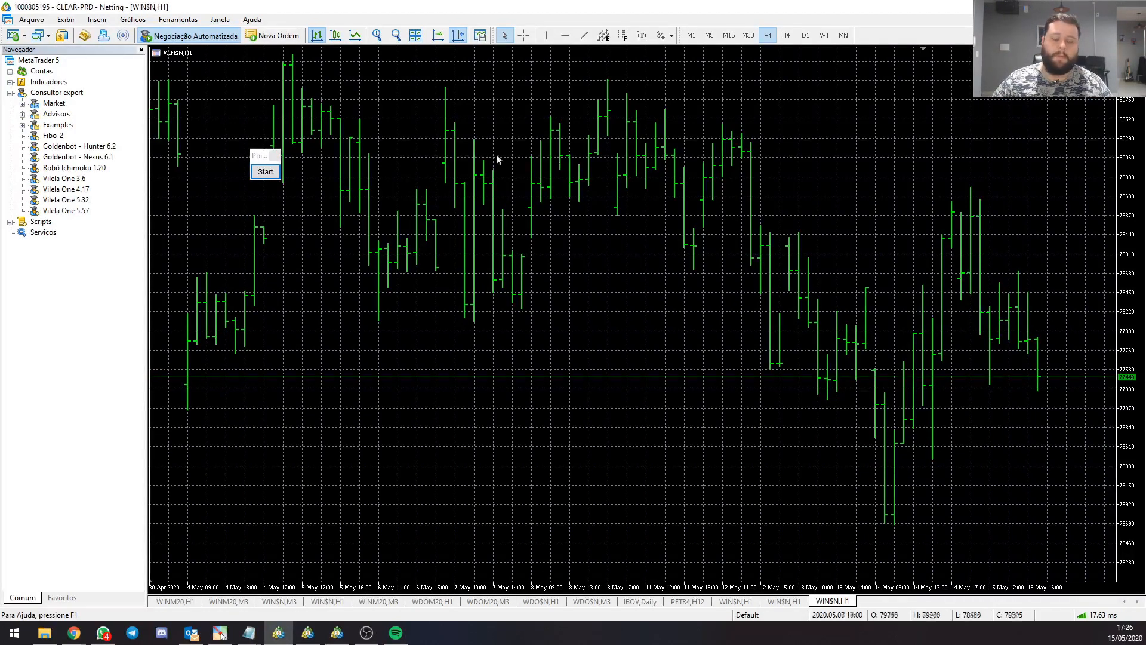
{"action": "left_click_drag", "start_coordinate": [258, 156], "coordinate": [420, 158]}
{"action": "left_click", "coordinate": [676, 142]}
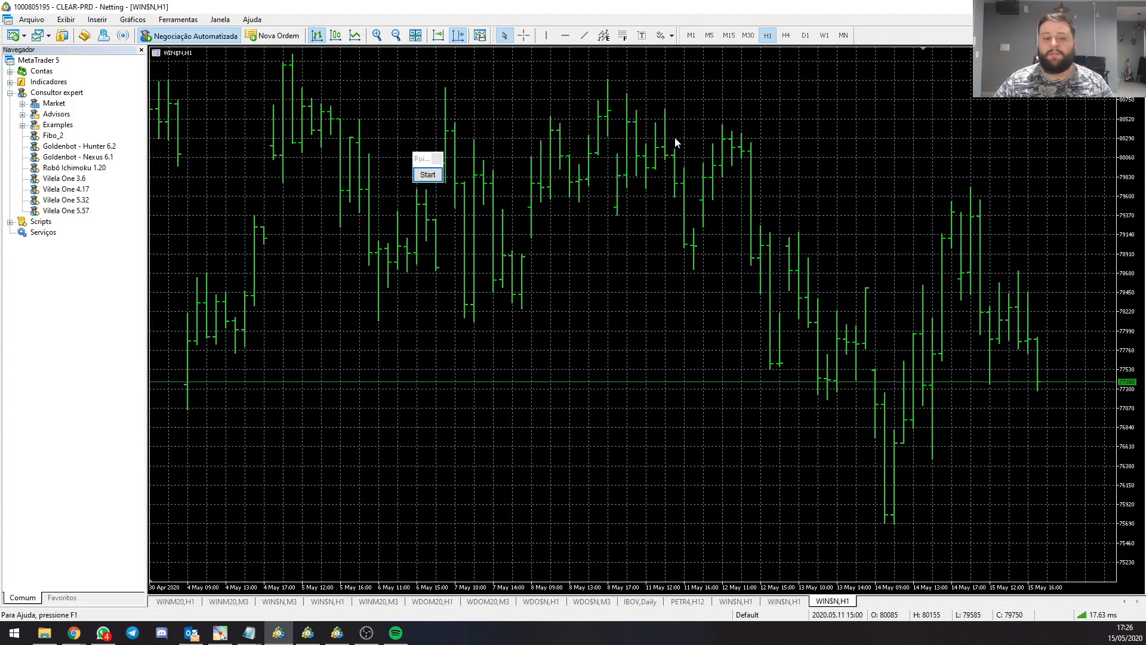
{"action": "left_click", "coordinate": [66, 19]}
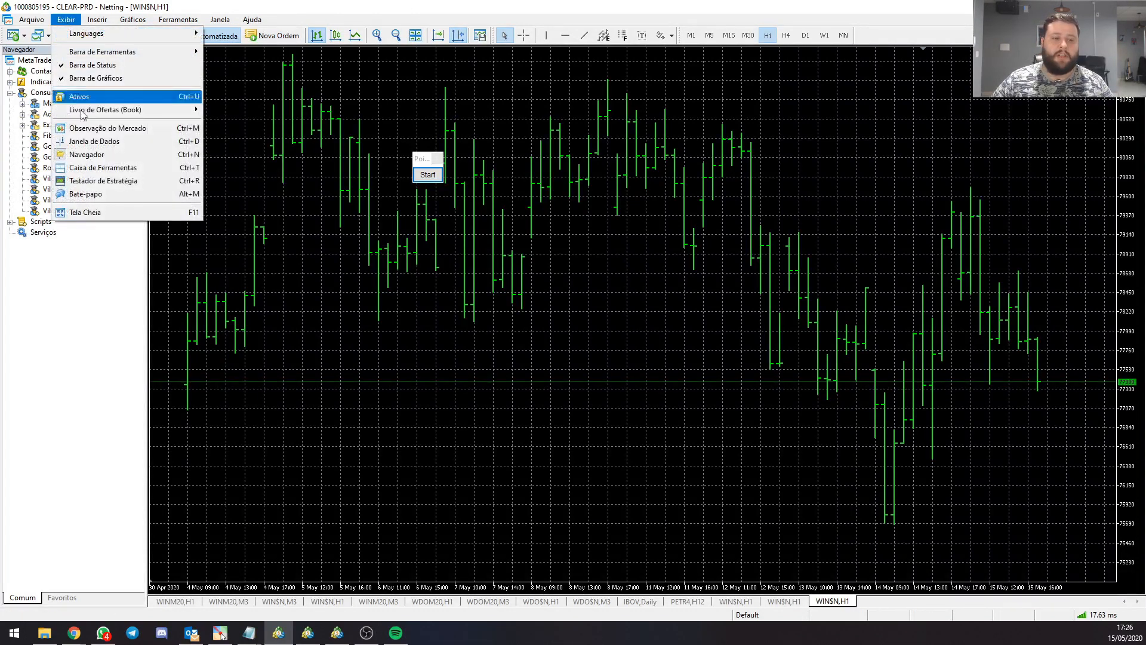
{"action": "left_click", "coordinate": [92, 133]}
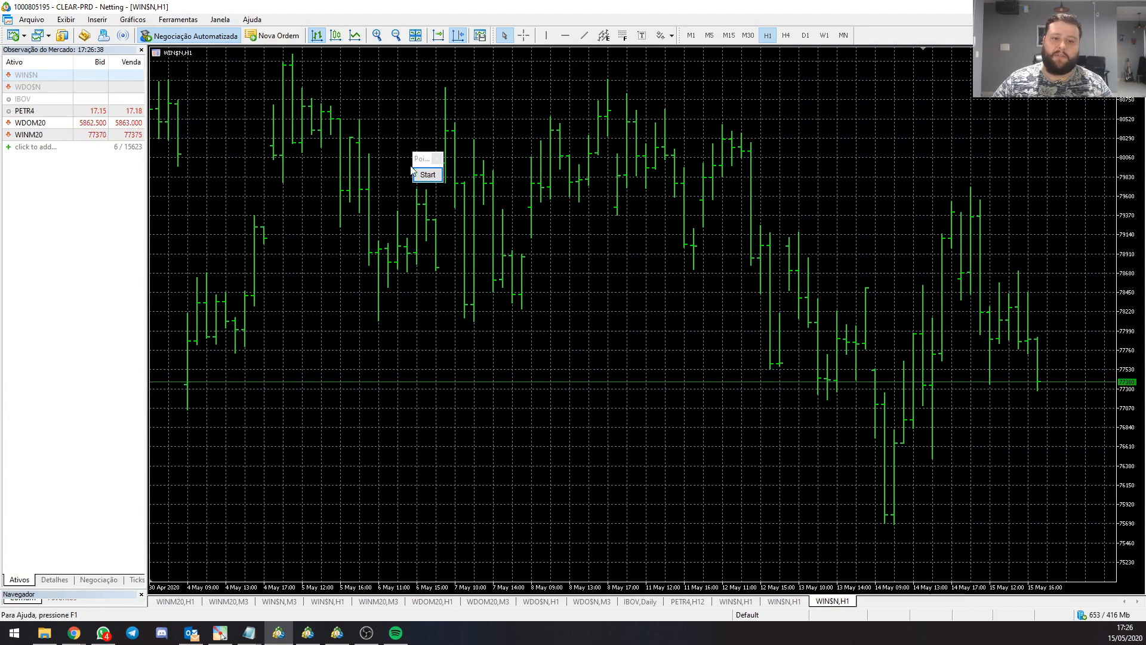
- Draw an annotation arrow to the WIN$N symbol in the market list, examine it enlarged, and end the annotation
{"action": "left_click", "coordinate": [127, 203]}
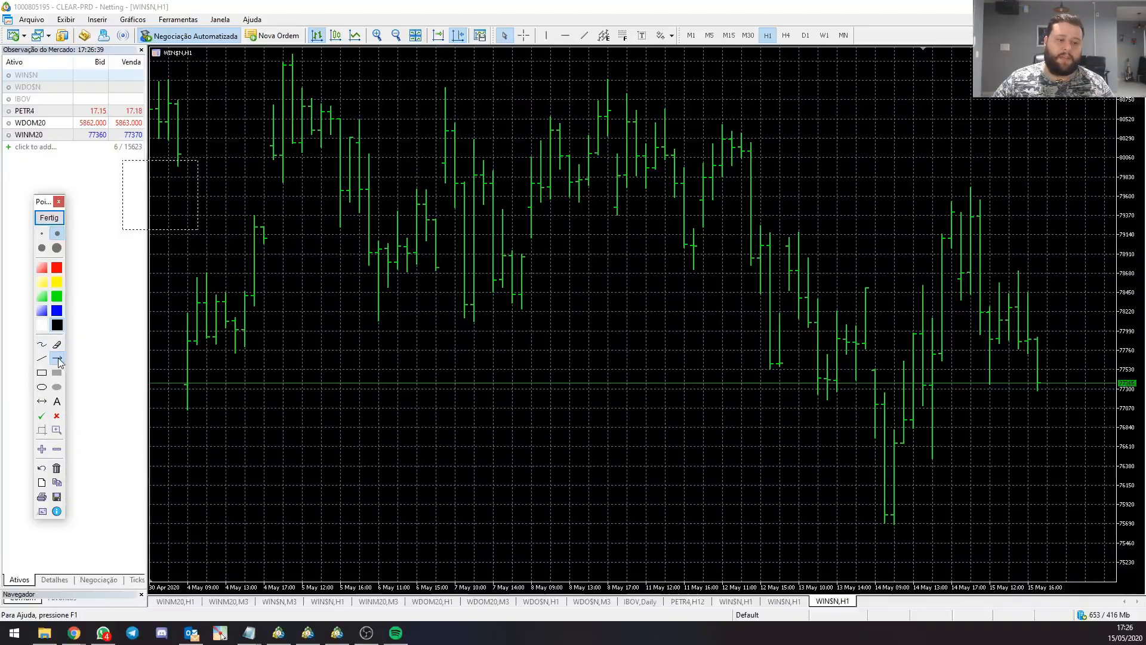
{"action": "left_click", "coordinate": [58, 359]}
{"action": "left_click_drag", "start_coordinate": [80, 179], "coordinate": [48, 79]}
{"action": "scroll", "coordinate": [49, 80], "scroll_direction": "up", "scroll_amount": 3}
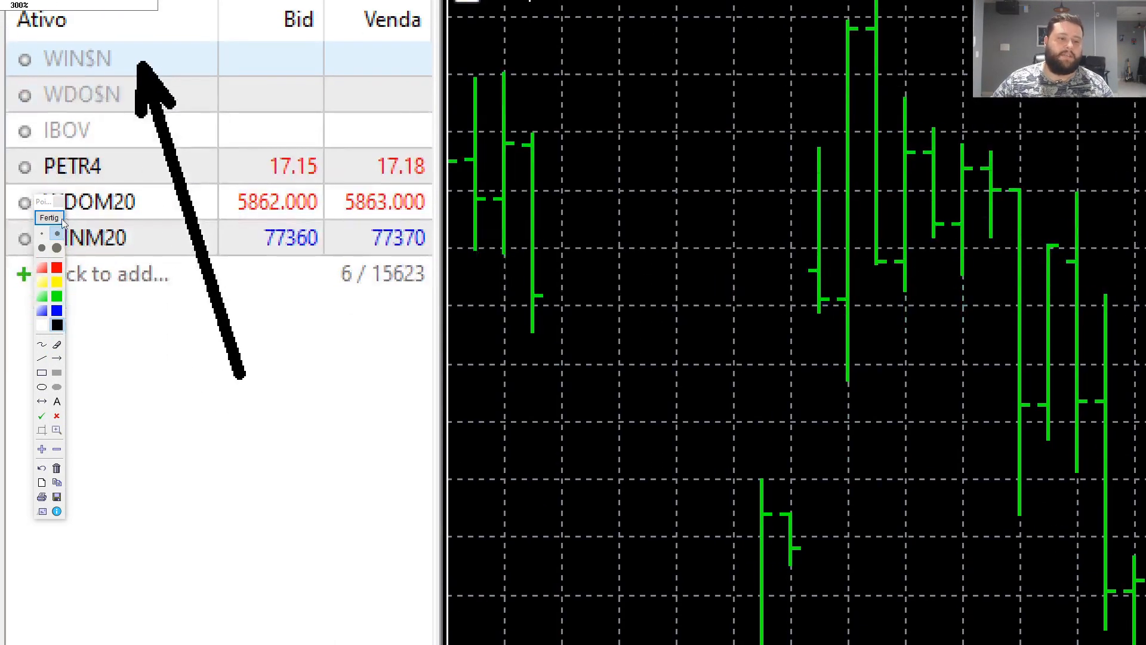
{"action": "left_click_drag", "start_coordinate": [62, 215], "coordinate": [183, 322]}
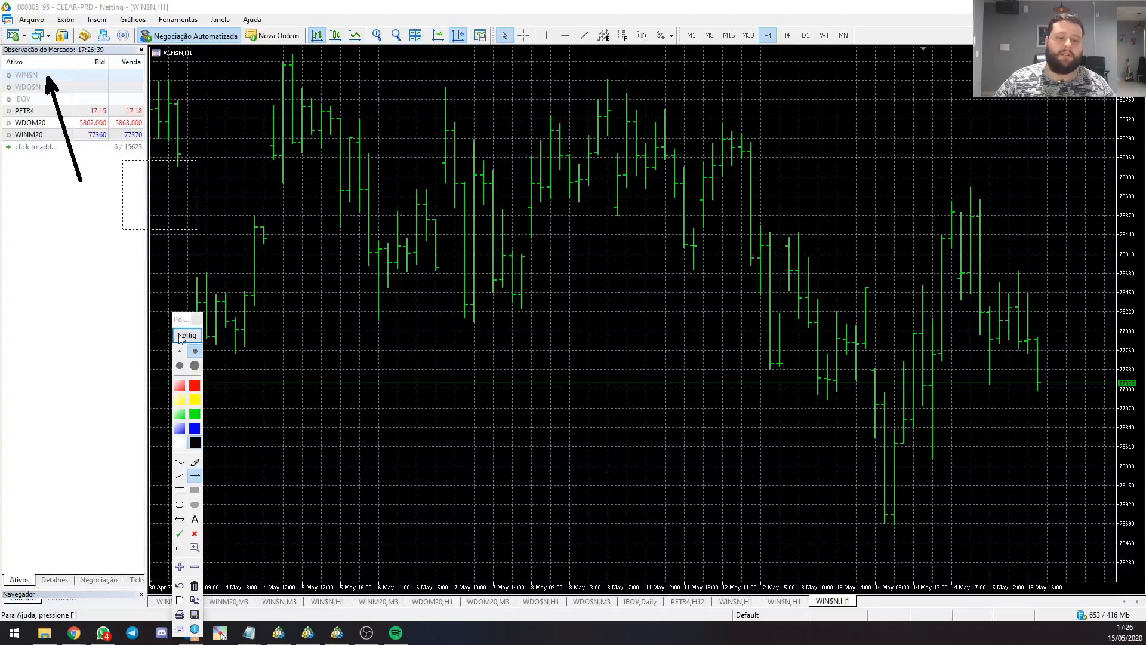
{"action": "left_click", "coordinate": [187, 335]}
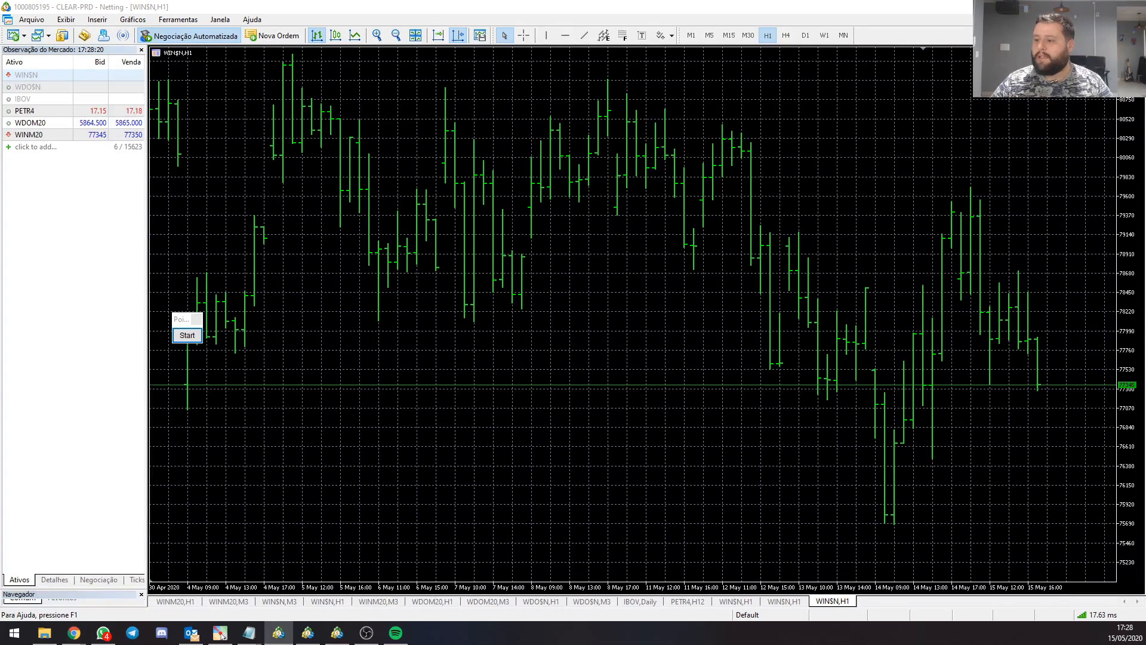
{"action": "key", "text": "ctrl+u"}
{"action": "left_click_drag", "start_coordinate": [1127, 135], "coordinate": [617, 137]}
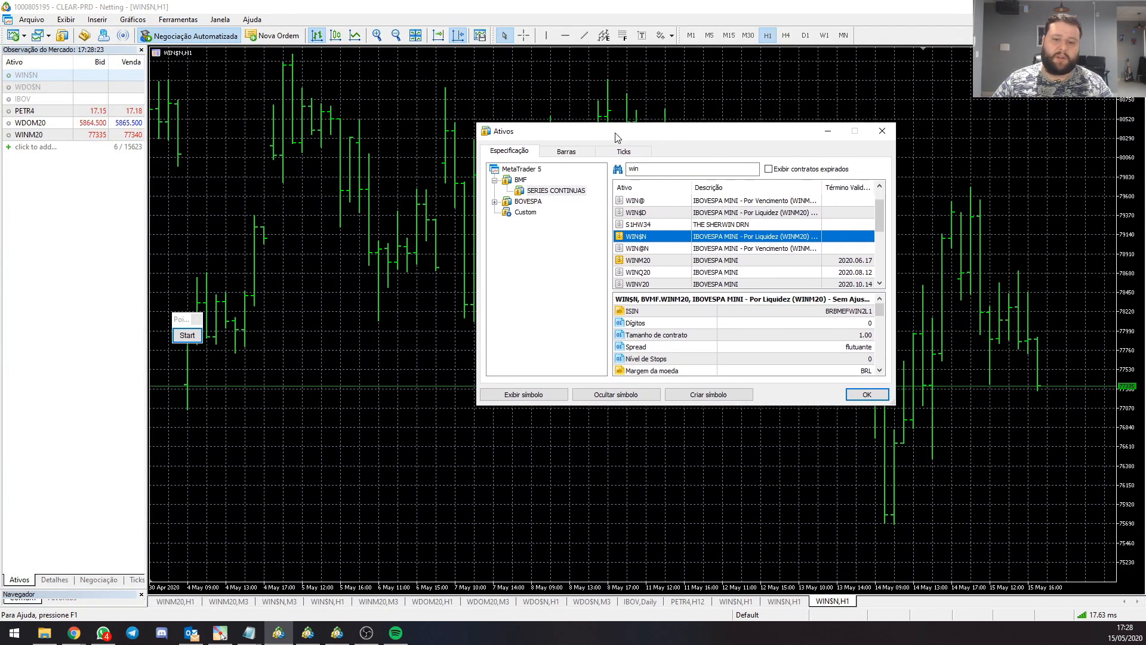
{"action": "left_click", "coordinate": [881, 131]}
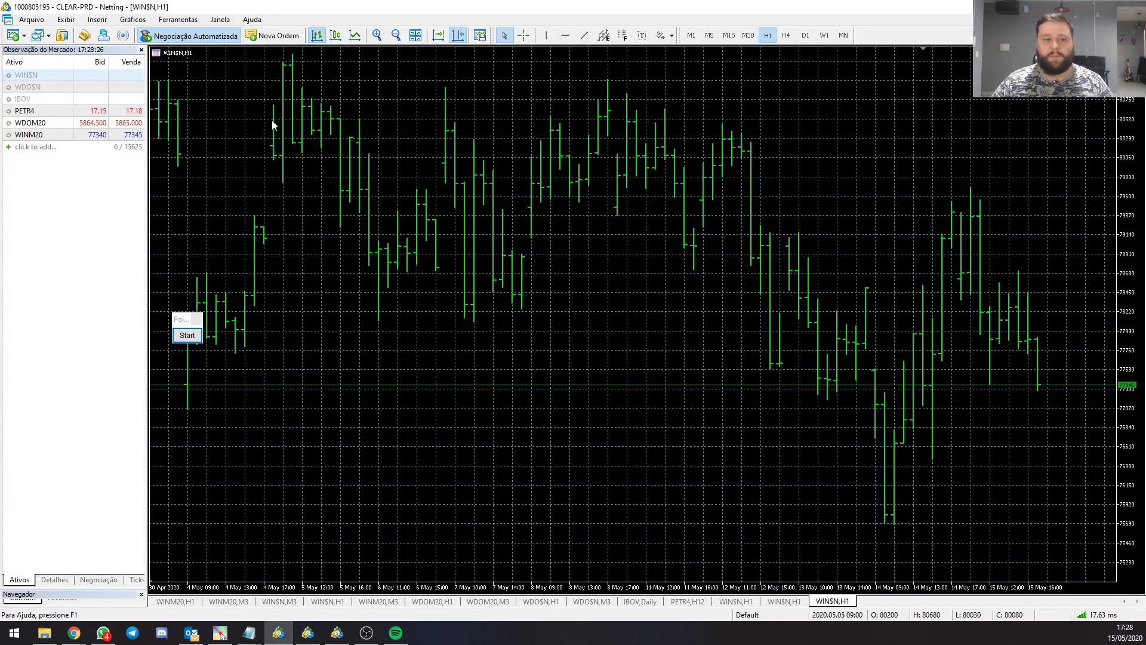
- Open the Ativos symbol window, move it over the chart, and clear the existing symbol search text
{"action": "left_click", "coordinate": [66, 19]}
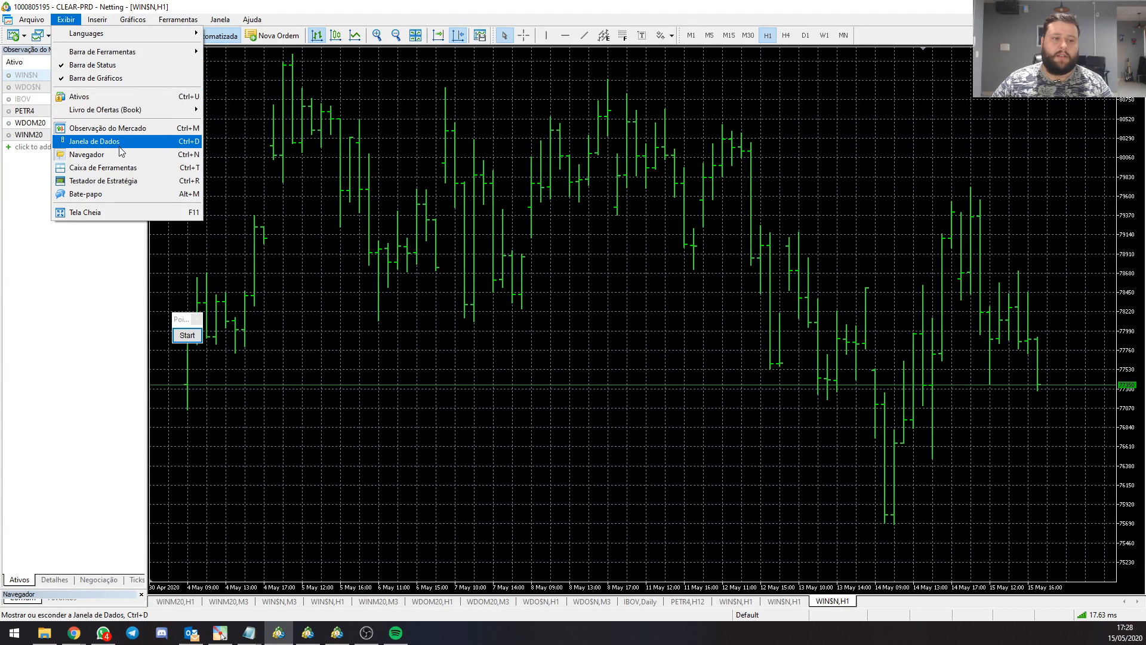
{"action": "left_click", "coordinate": [94, 98]}
{"action": "left_click_drag", "start_coordinate": [631, 131], "coordinate": [529, 133]}
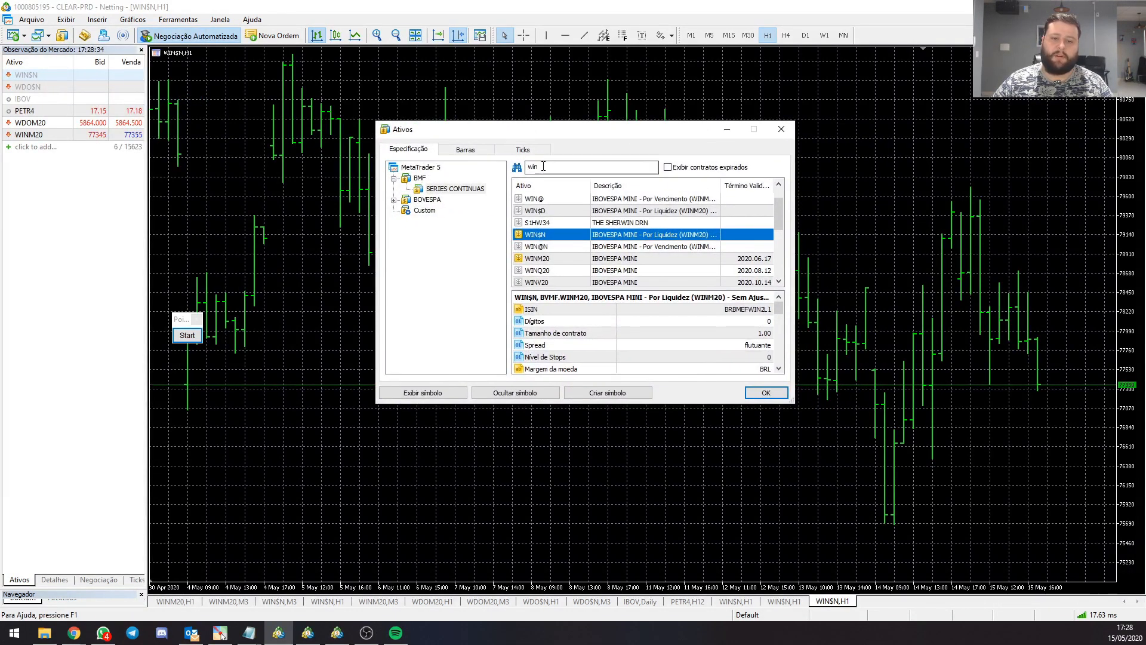
{"action": "key", "text": "BackSpace"}
{"action": "key", "text": "BackSpace"}
{"action": "key", "text": "BackSpace"}
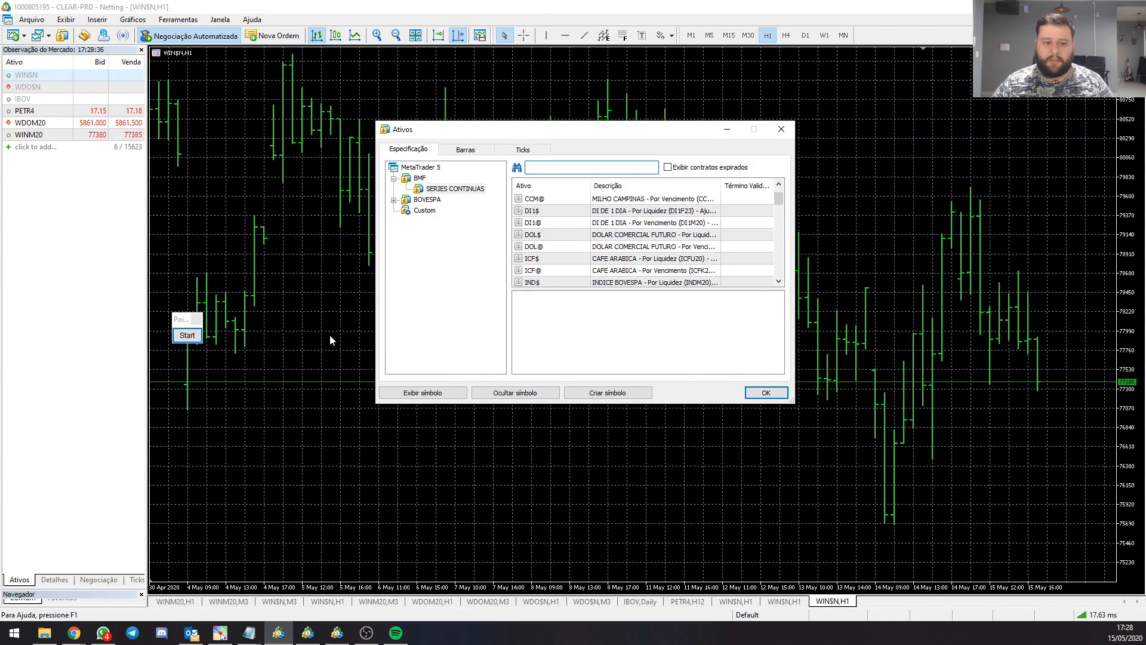
- Draw an annotation arrow to the symbol search field and end the annotation
{"action": "left_click", "coordinate": [187, 335]}
{"action": "left_click_drag", "start_coordinate": [595, 135], "coordinate": [536, 169]}
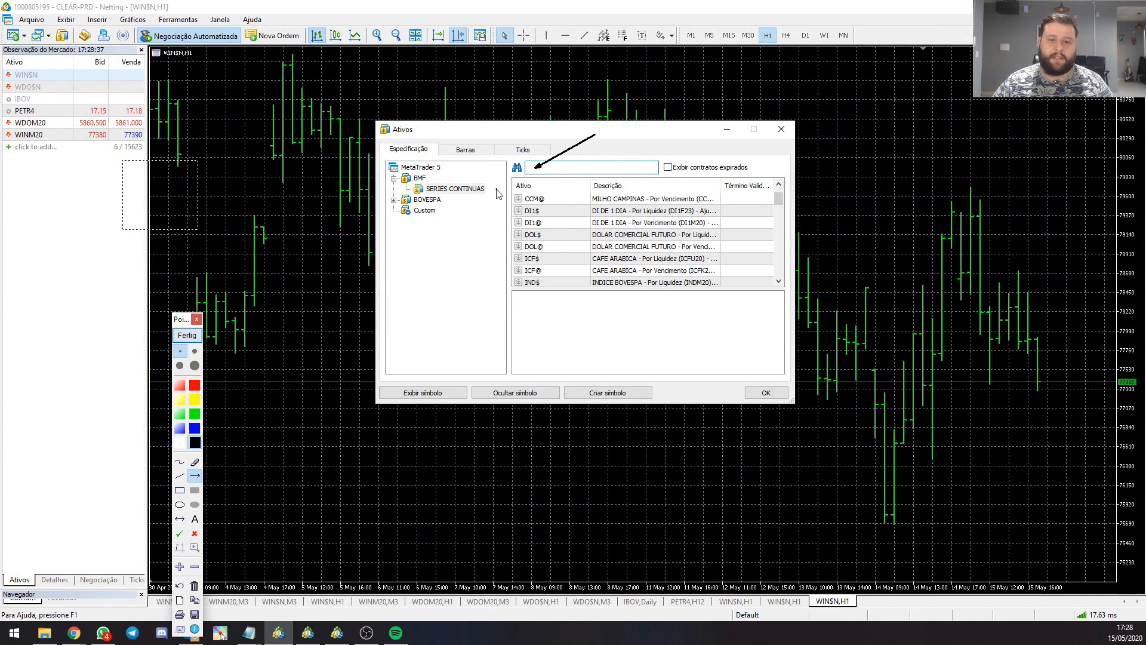
{"action": "left_click", "coordinate": [187, 334]}
- Search the symbols for WIN and select WIN$N in the results
{"action": "left_click", "coordinate": [562, 168]}
{"action": "type", "text": "WIN"}
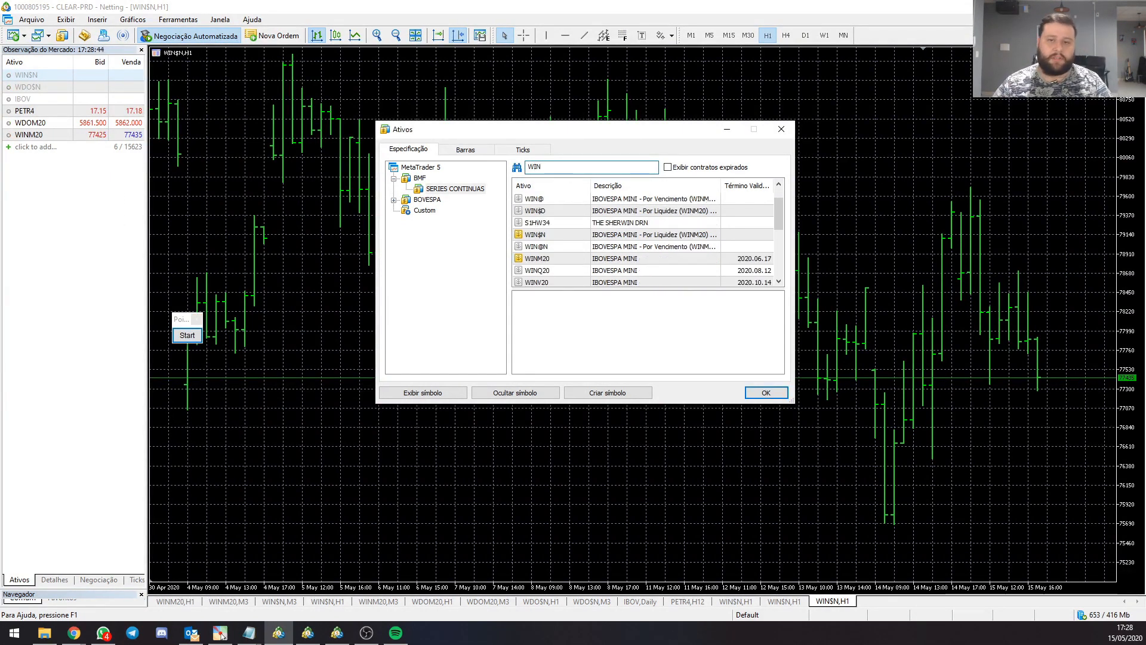
{"action": "left_click", "coordinate": [577, 234]}
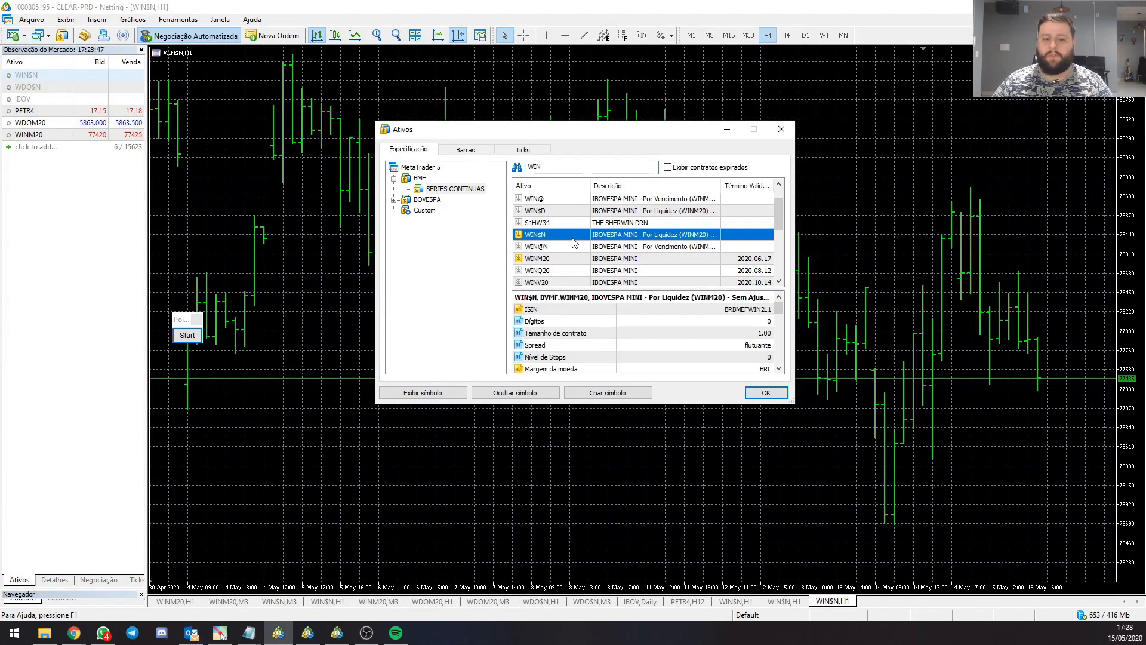
- Compare the specifications of the WIN@, WIN$D, WIN$N, WIN@N and WINM20 symbols
{"action": "left_click", "coordinate": [560, 201]}
{"action": "left_click", "coordinate": [557, 211]}
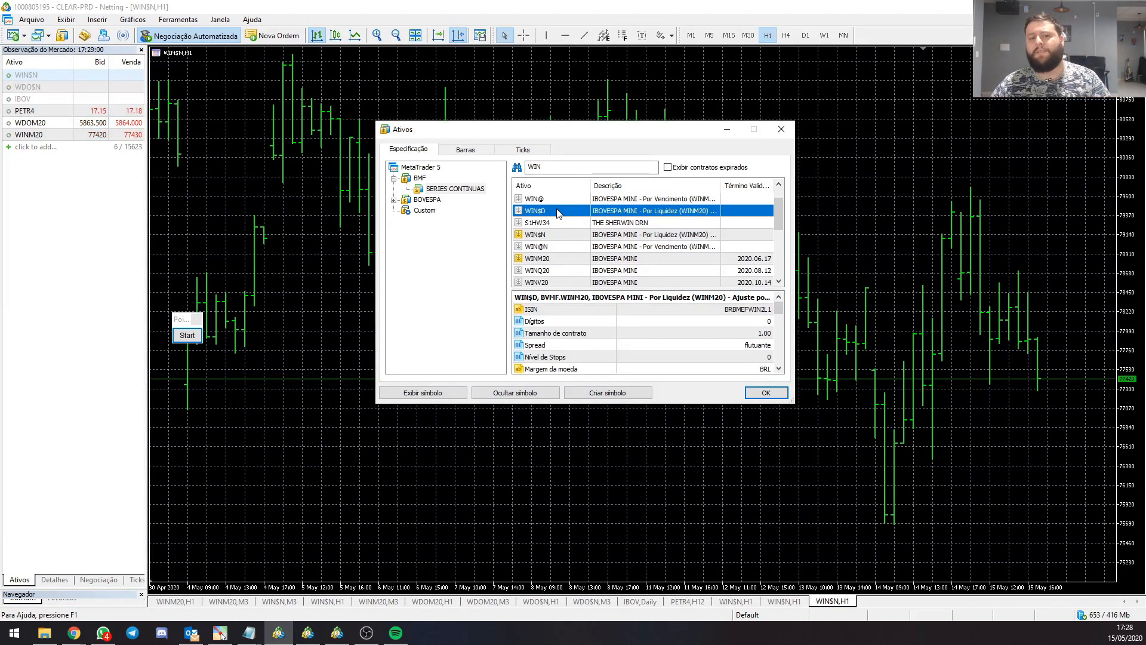
{"action": "left_click", "coordinate": [555, 240]}
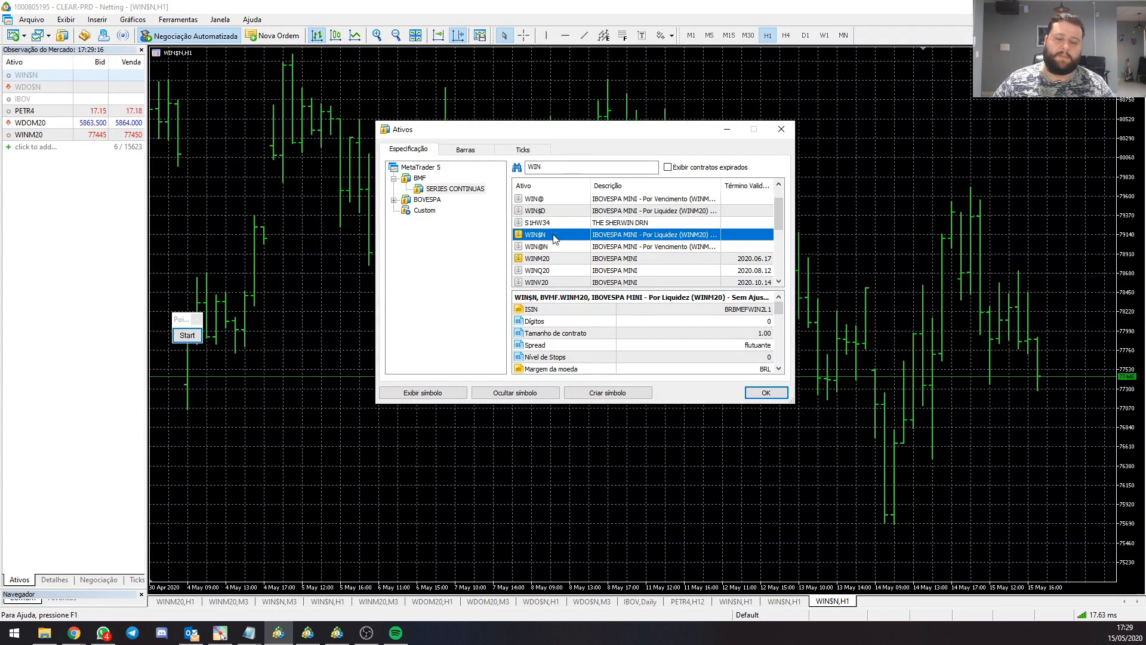
{"action": "left_click", "coordinate": [548, 250]}
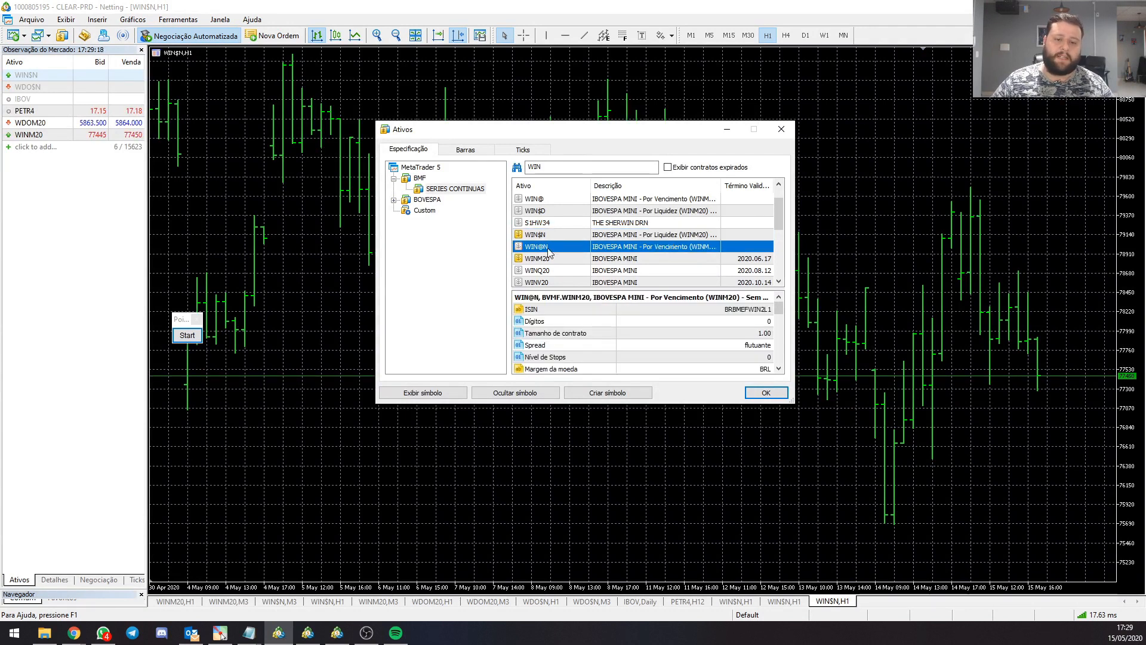
{"action": "left_click", "coordinate": [548, 258]}
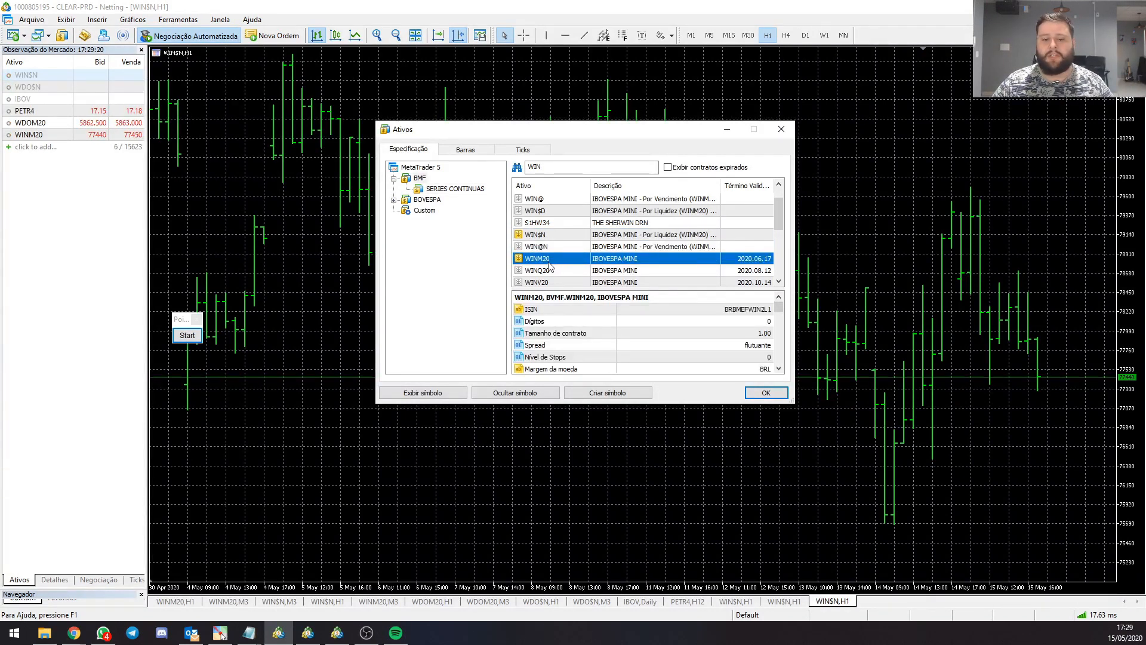
- Draw an annotation arrow to the WINM20 expiry date, examine it enlarged, and end the annotation
{"action": "mouse_move", "coordinate": [186, 330]}
{"action": "left_mouse_down"}
{"action": "mouse_move", "coordinate": [776, 156]}
{"action": "mouse_move", "coordinate": [748, 98]}
{"action": "mouse_move", "coordinate": [449, 84]}
{"action": "left_mouse_up"}
{"action": "left_click", "coordinate": [748, 97]}
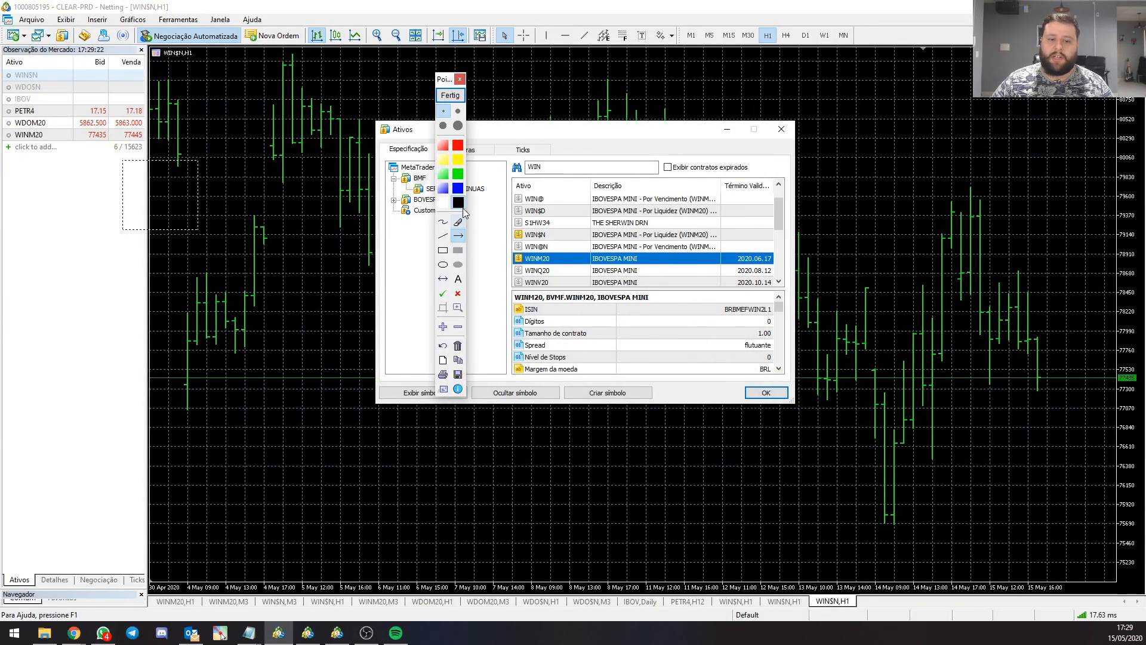
{"action": "left_click_drag", "start_coordinate": [752, 191], "coordinate": [751, 246]}
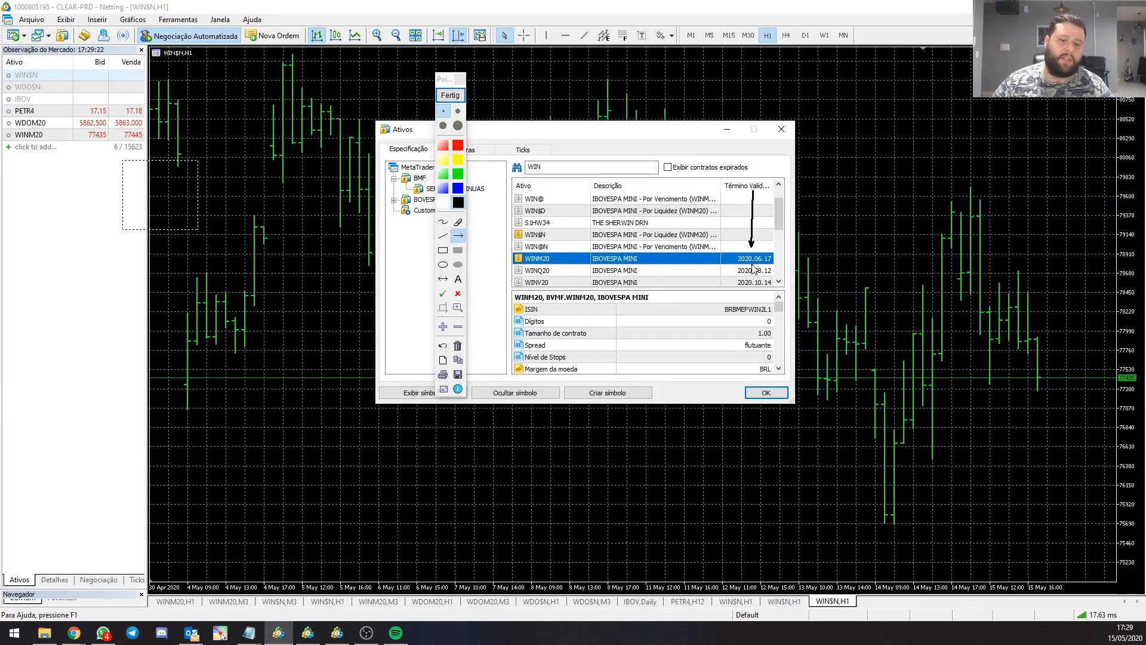
{"action": "key", "text": "ctrl+alt+z"}
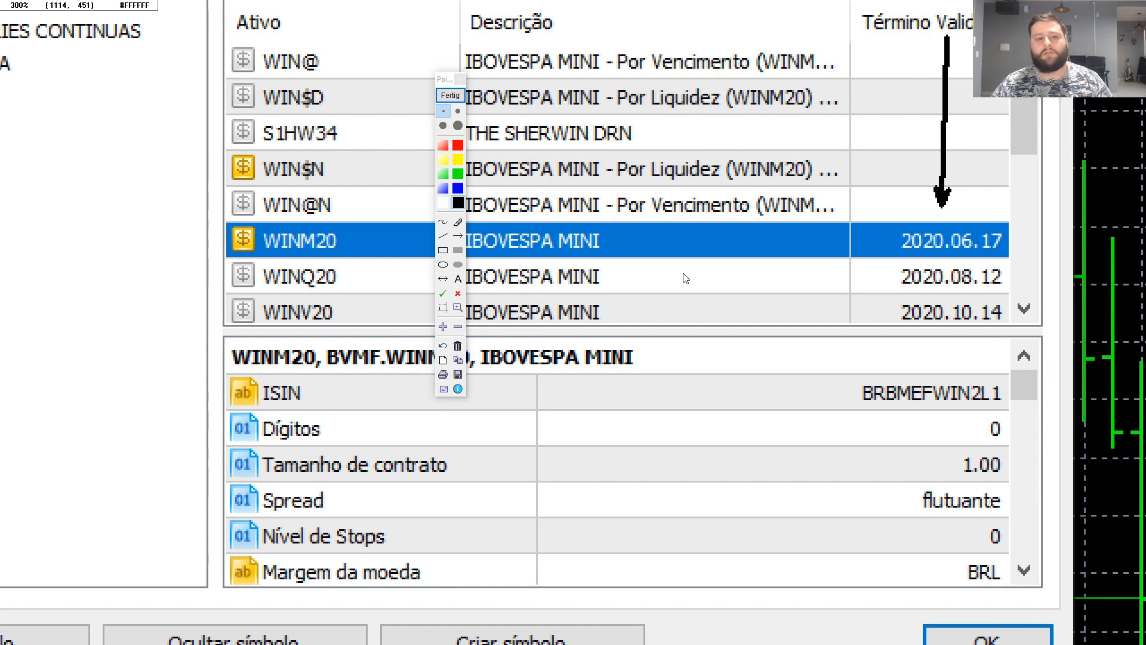
{"action": "left_click", "coordinate": [450, 96]}
- Select WIN$N, point an annotation arrow at the contract name in its specification heading, examine it enlarged, and end the annotation
{"action": "scroll", "coordinate": [567, 245], "scroll_direction": "up", "scroll_amount": 1}
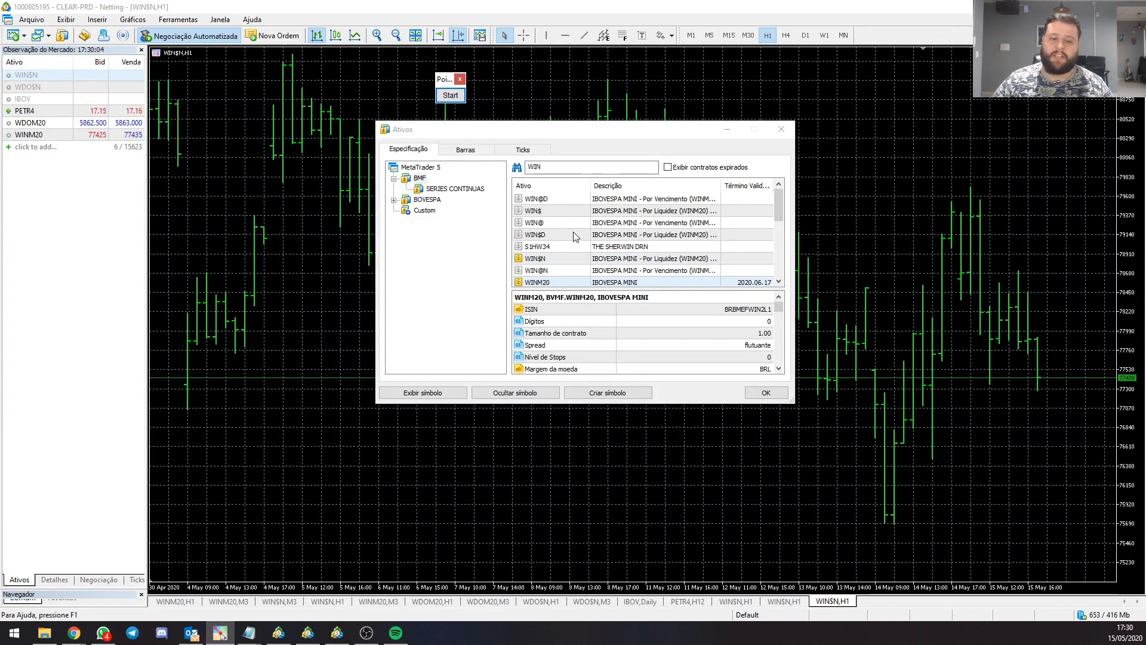
{"action": "left_click", "coordinate": [572, 259]}
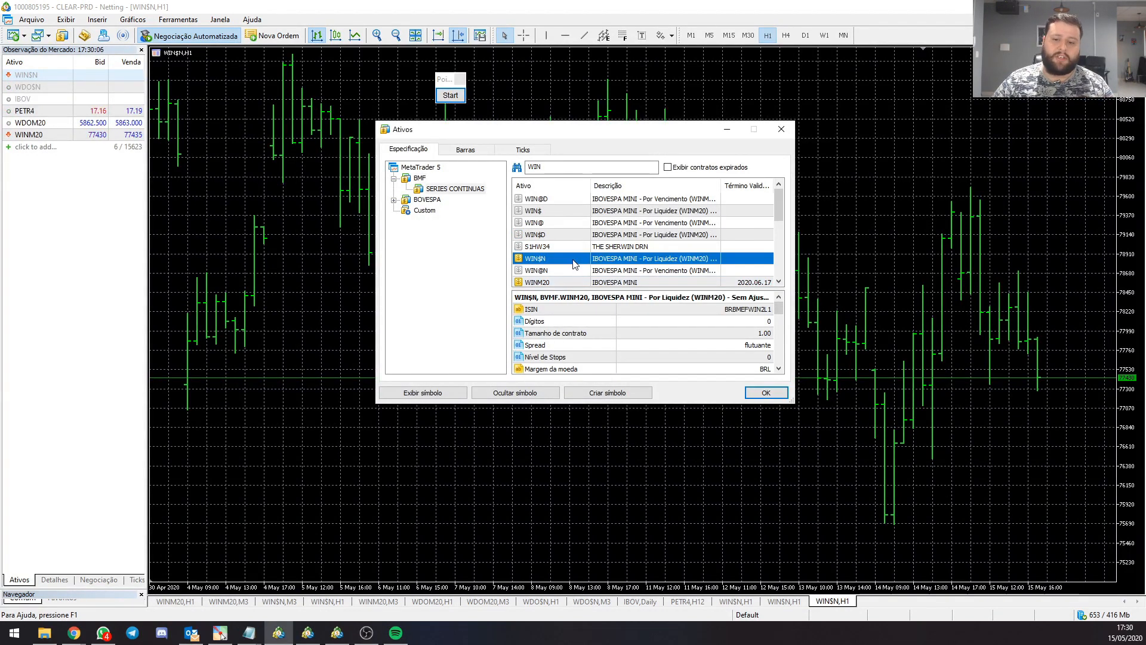
{"action": "left_click", "coordinate": [450, 95]}
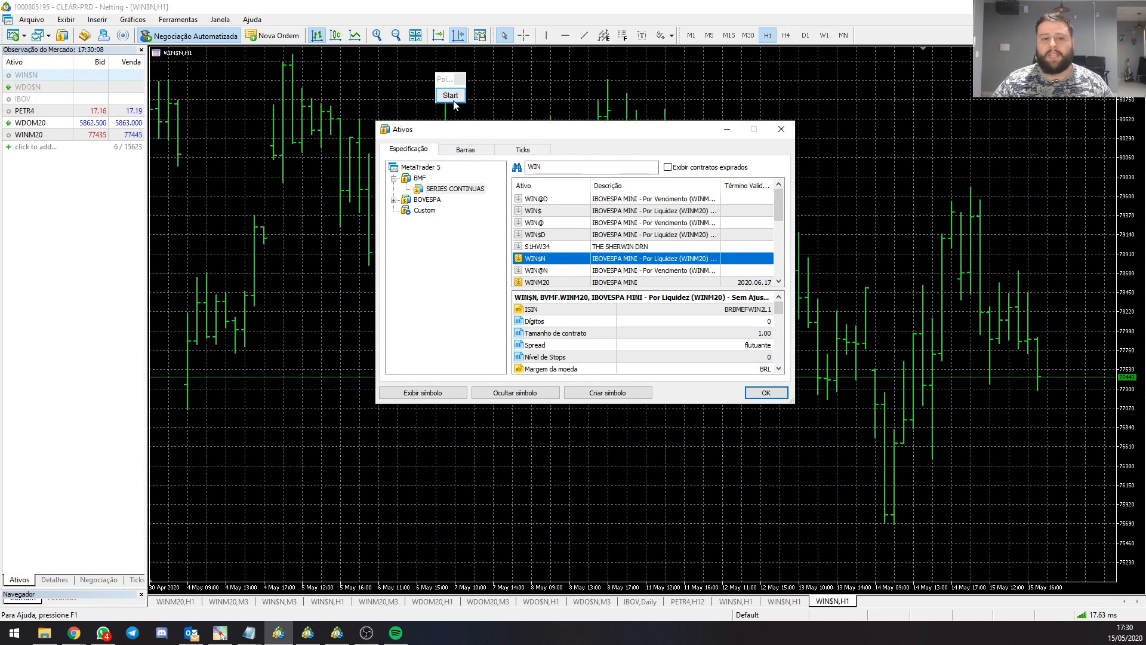
{"action": "scroll", "coordinate": [597, 252], "scroll_direction": "up", "scroll_amount": 2}
{"action": "left_click", "coordinate": [458, 236]}
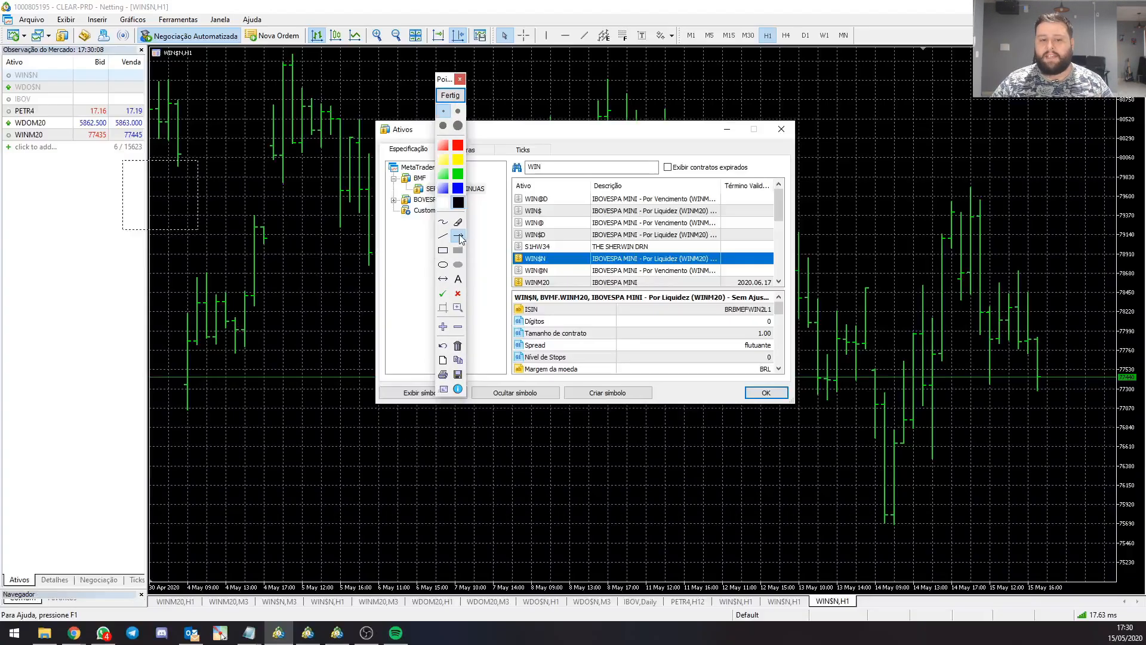
{"action": "left_click_drag", "start_coordinate": [444, 86], "coordinate": [398, 94]}
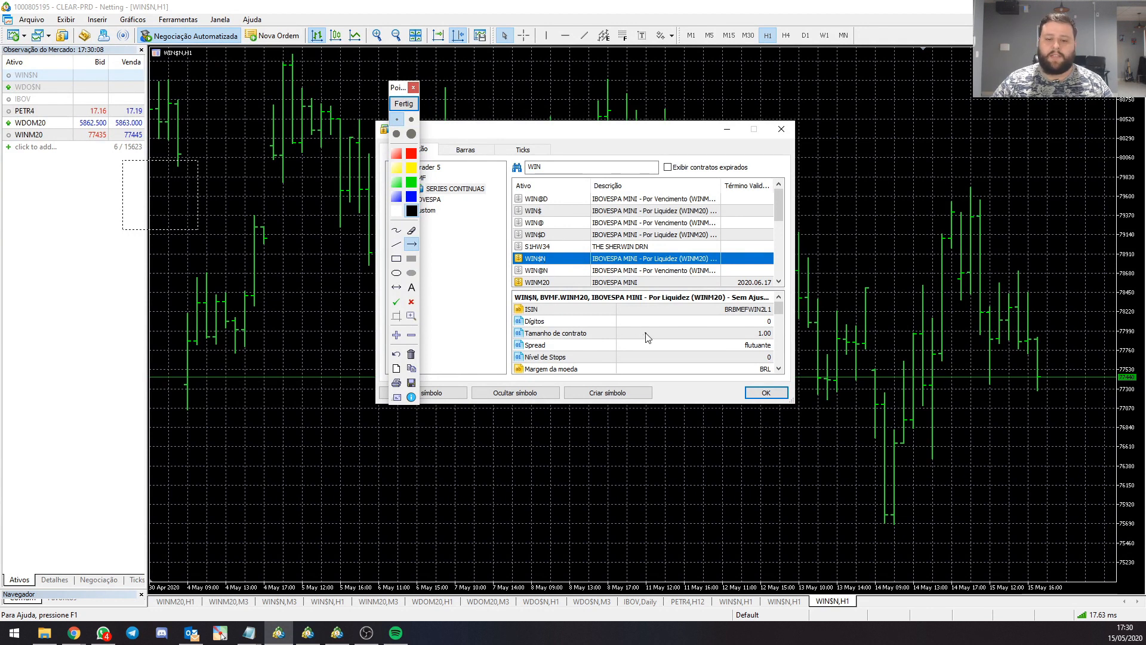
{"action": "left_click_drag", "start_coordinate": [663, 344], "coordinate": [705, 307]}
{"action": "scroll", "coordinate": [706, 307], "scroll_direction": "up", "scroll_amount": 2}
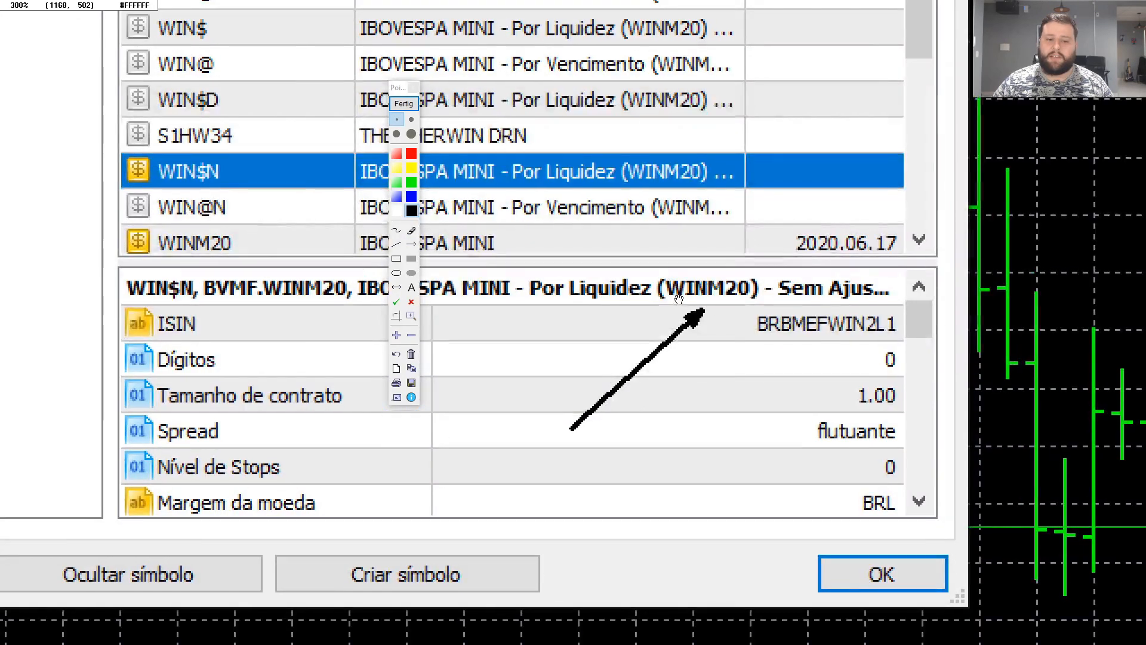
{"action": "left_click_drag", "start_coordinate": [399, 114], "coordinate": [95, 144]}
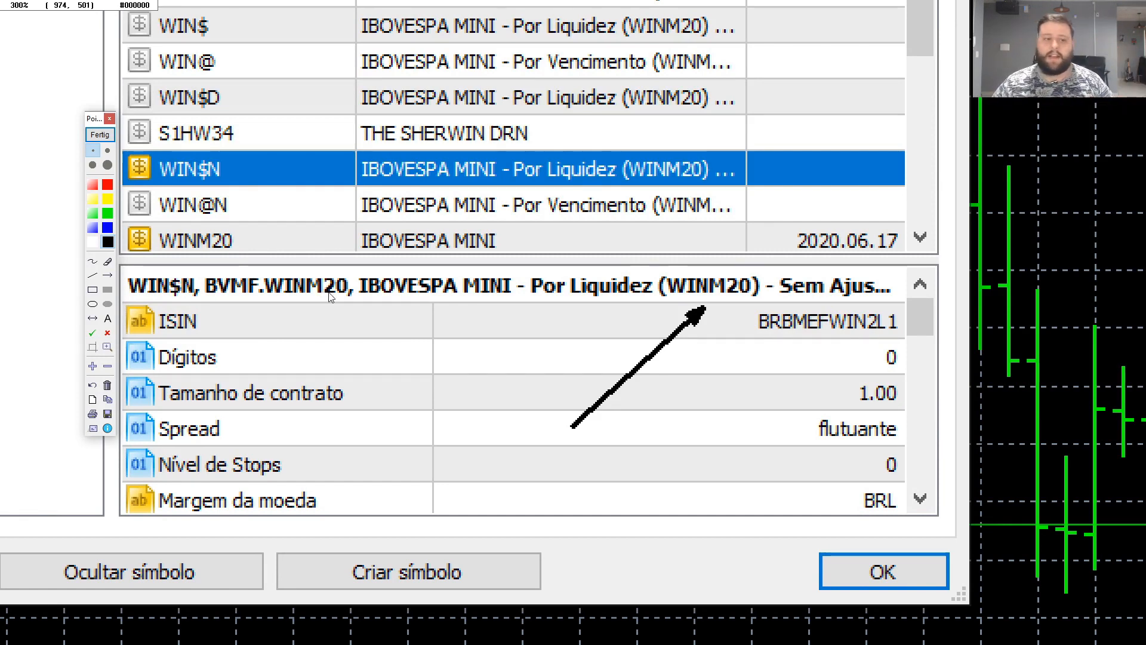
{"action": "key", "text": "Escape"}
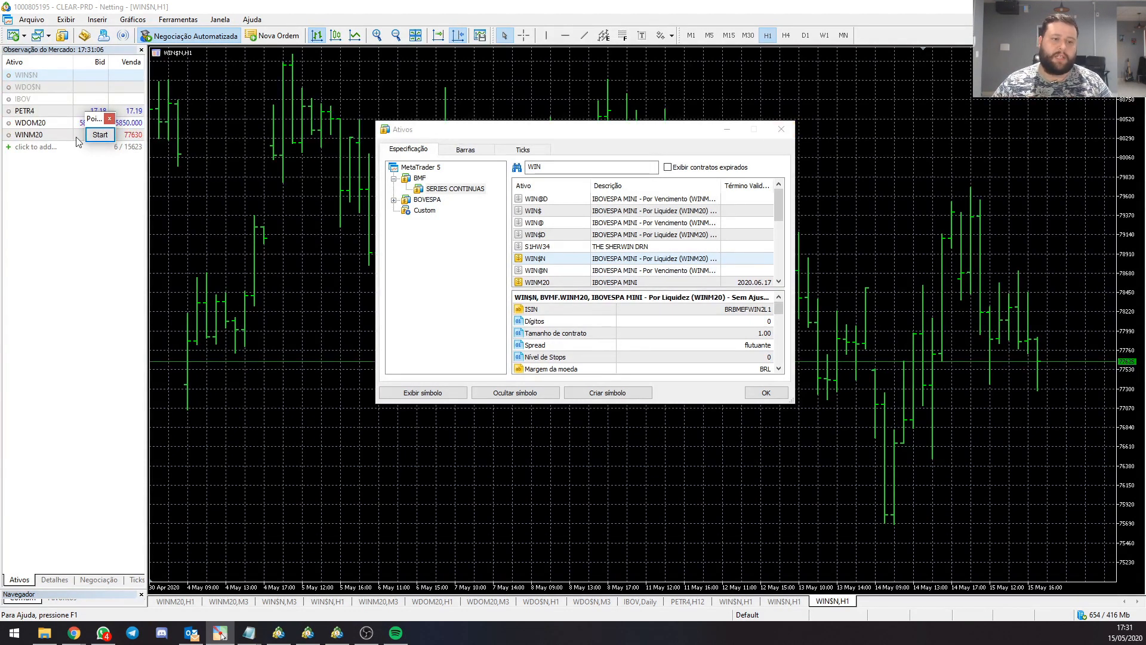
- Enlarge the WIN$N specification heading once more to read it, and leave the enlarged view
{"action": "left_click", "coordinate": [100, 134]}
{"action": "scroll", "coordinate": [634, 307], "scroll_direction": "up", "scroll_amount": 2}
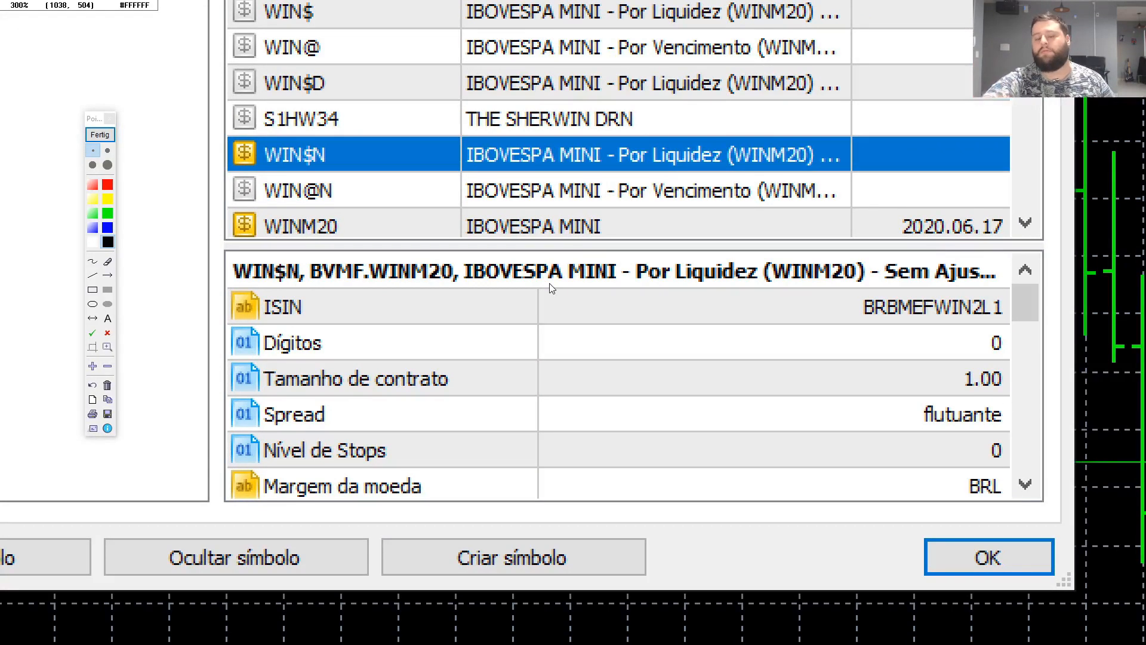
{"action": "key", "text": "Escape"}
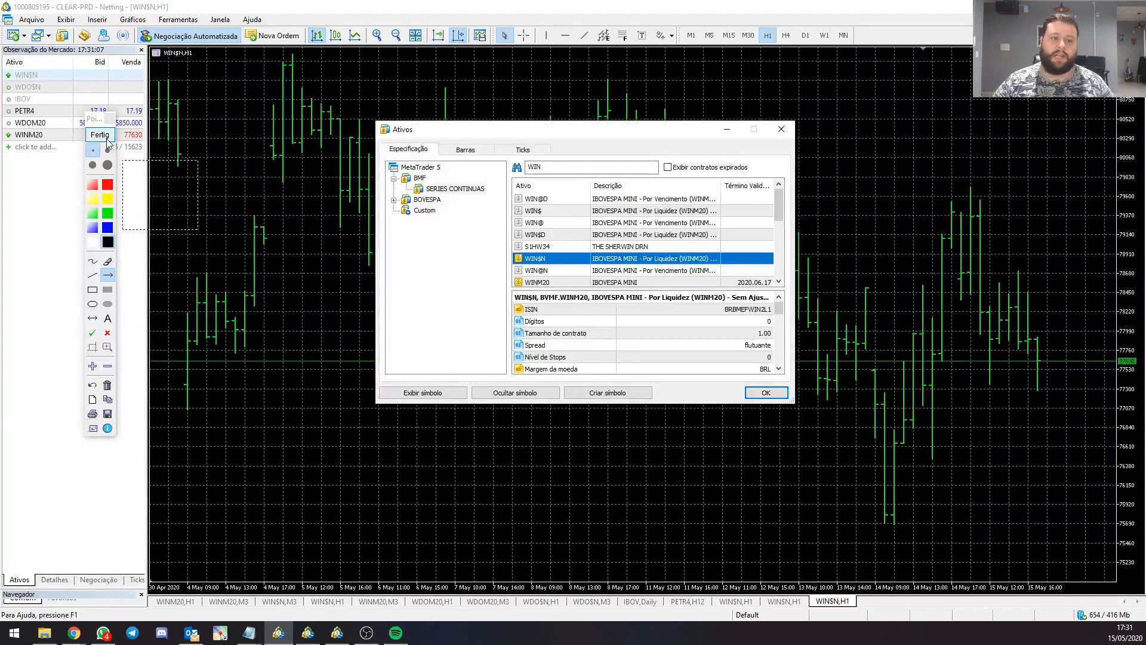
- Move the Ativos window higher over the chart and close it
{"action": "left_click", "coordinate": [469, 131]}
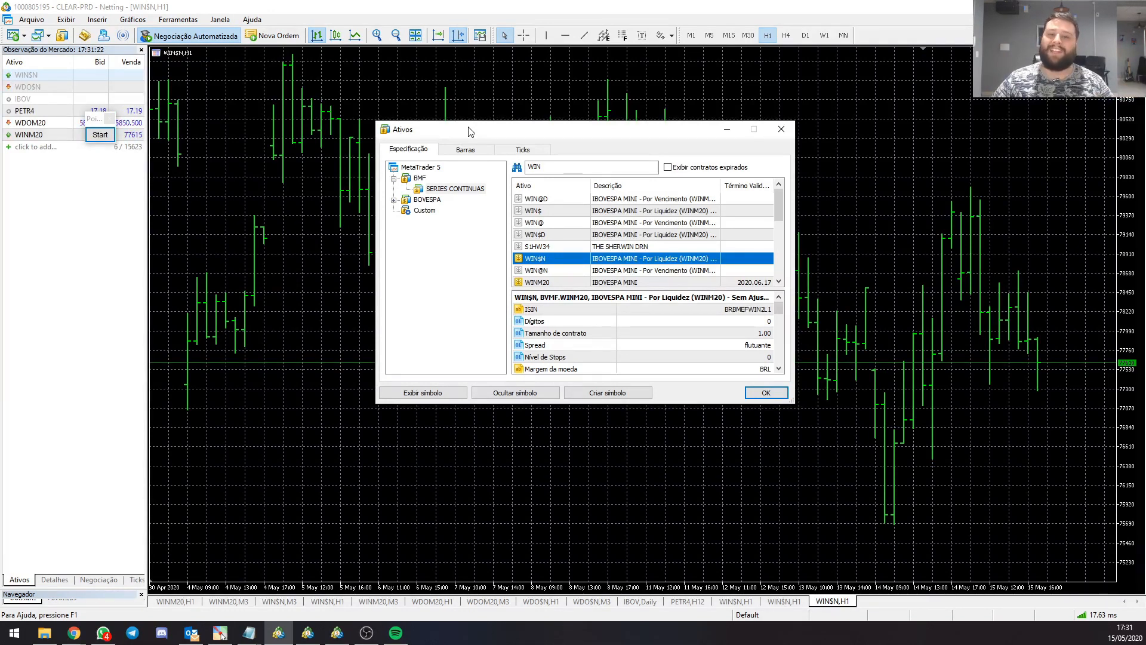
{"action": "left_click_drag", "start_coordinate": [469, 131], "coordinate": [420, 104]}
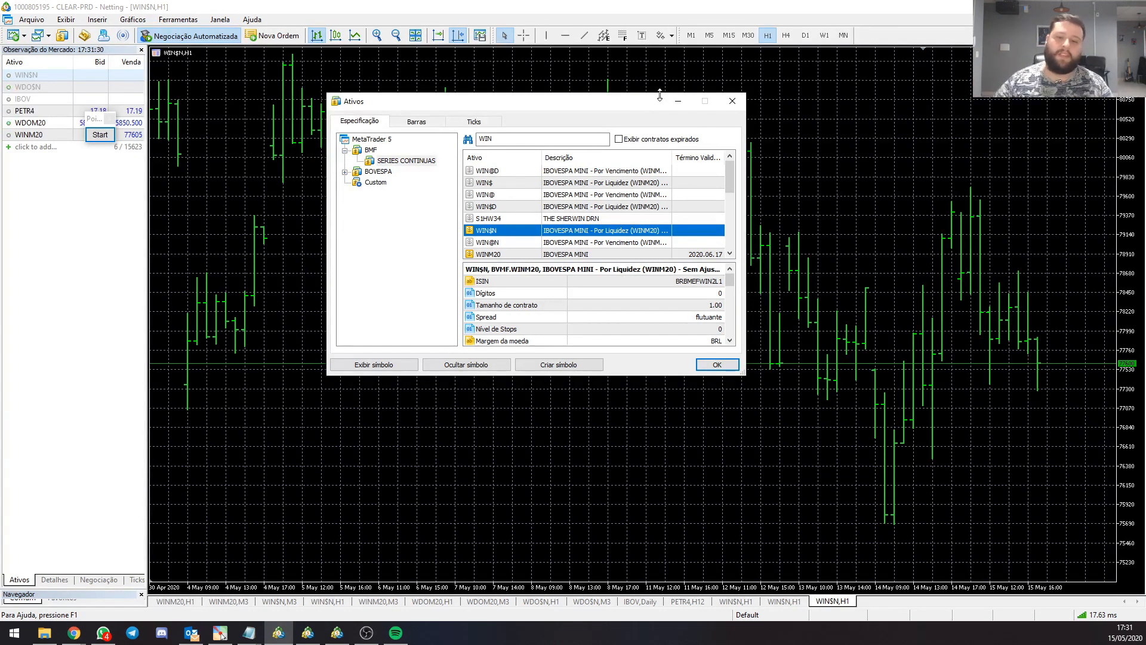
{"action": "left_click_drag", "start_coordinate": [672, 158], "coordinate": [671, 157]}
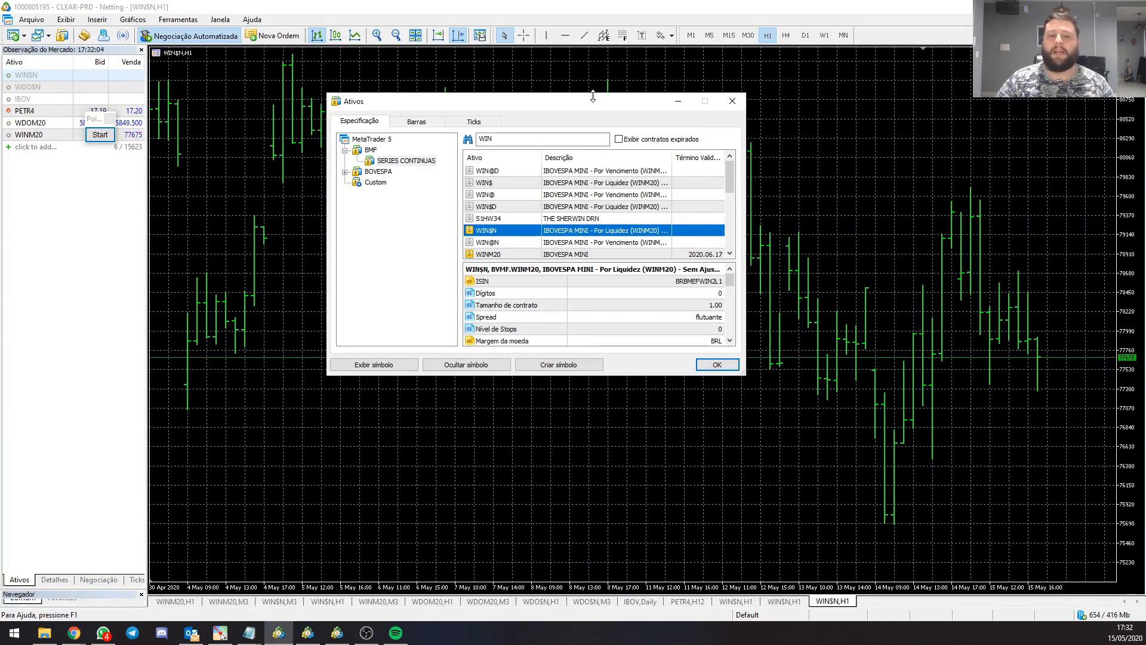
{"action": "left_click", "coordinate": [729, 105]}
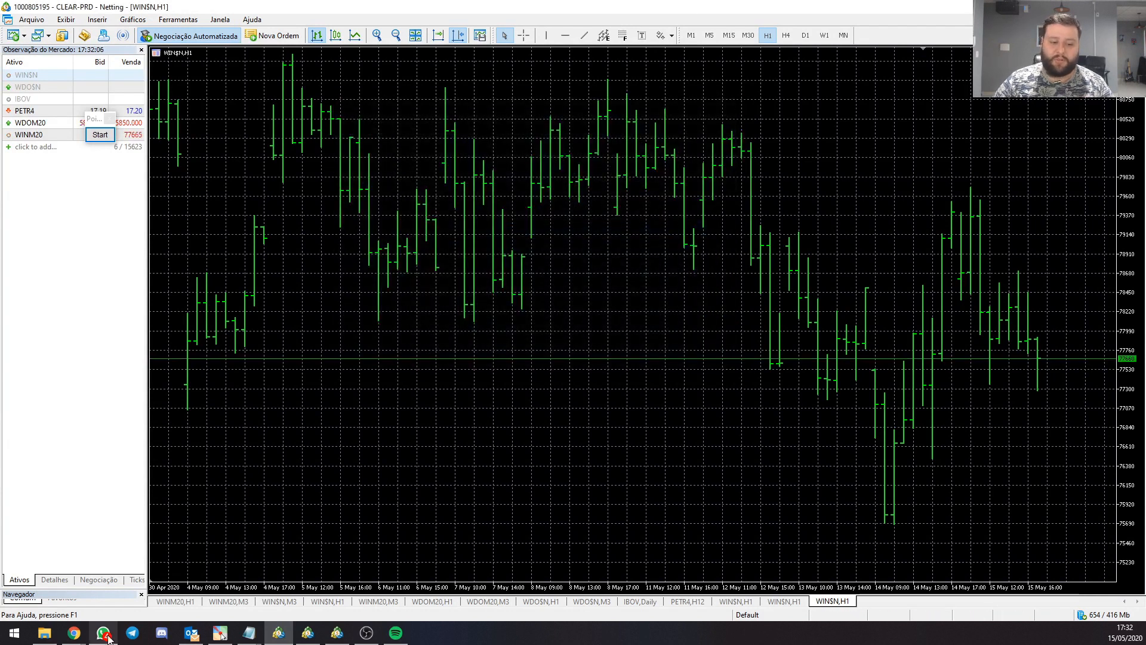
- Switch to Chrome, open the MetaTrader 5 tutorial playlist linked on the Hunter installation page, pause its video, and return to that page
{"action": "mouse_move", "coordinate": [73, 633]}
{"action": "left_click", "coordinate": [152, 615]}
{"action": "scroll", "coordinate": [671, 216], "scroll_direction": "down", "scroll_amount": 4}
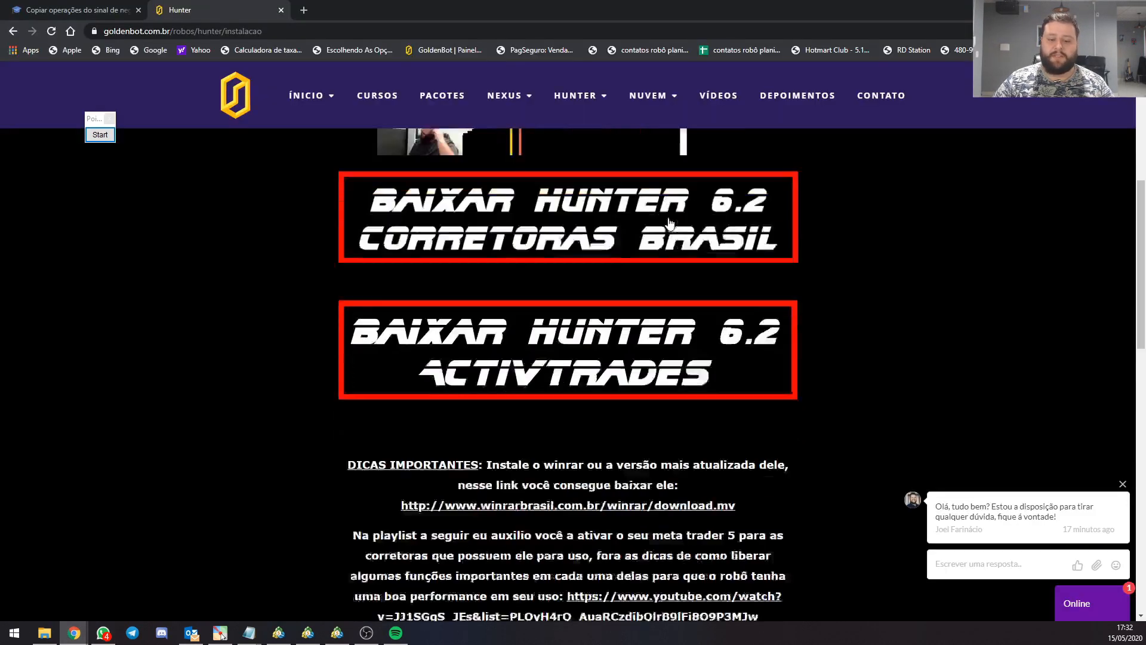
{"action": "left_click", "coordinate": [679, 424]}
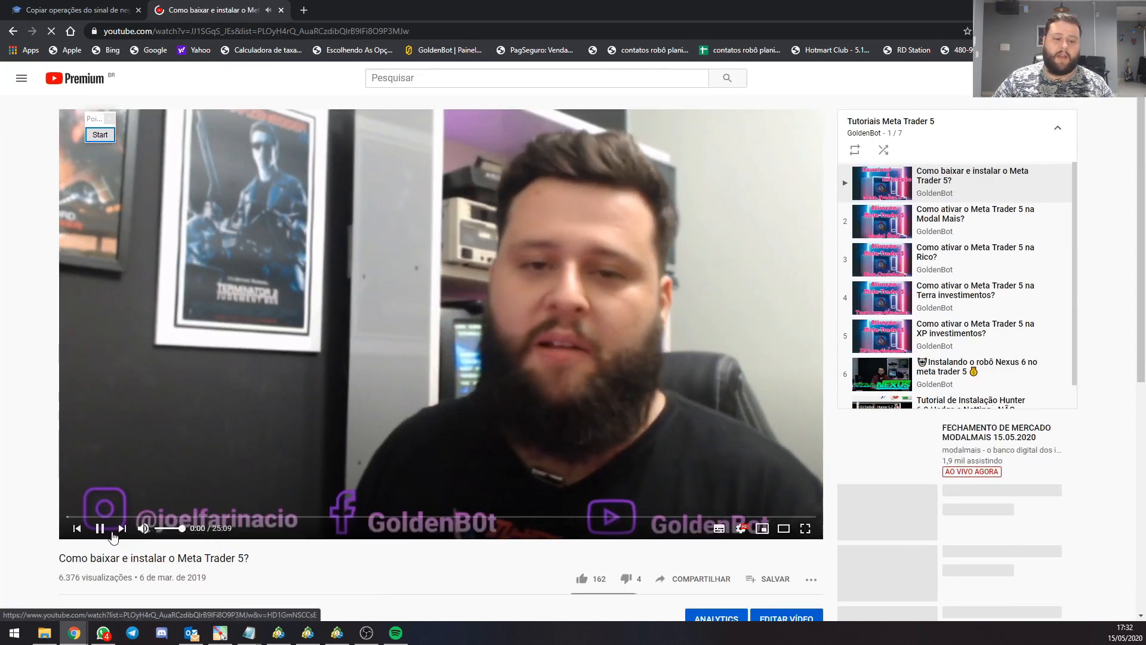
{"action": "left_click", "coordinate": [112, 533]}
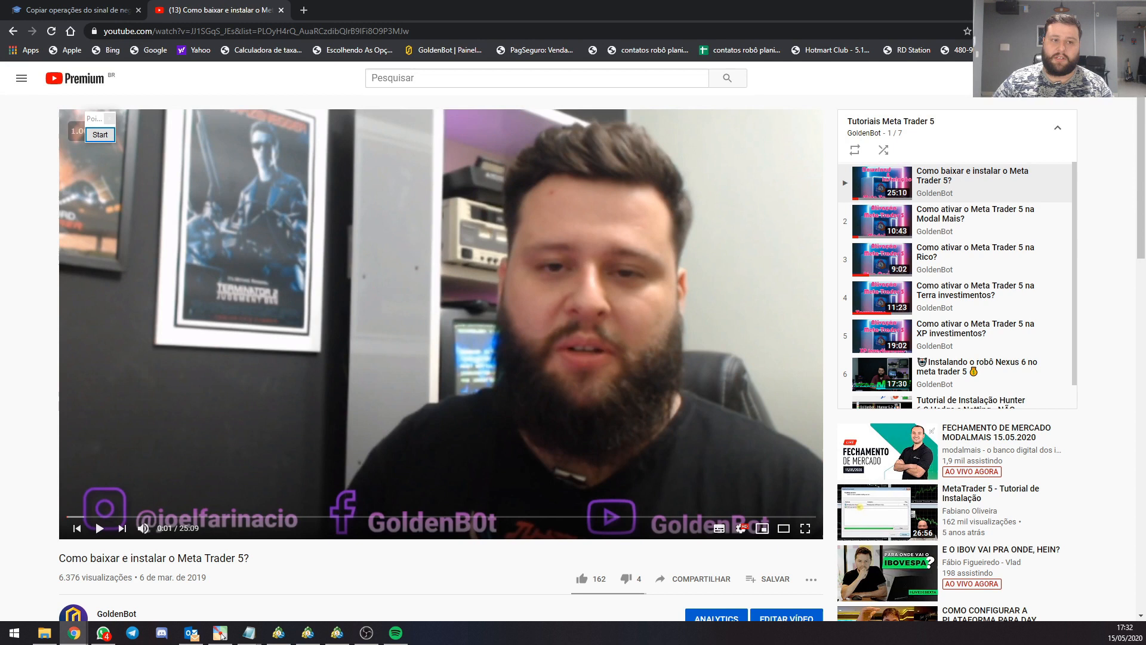
{"action": "left_click", "coordinate": [13, 31]}
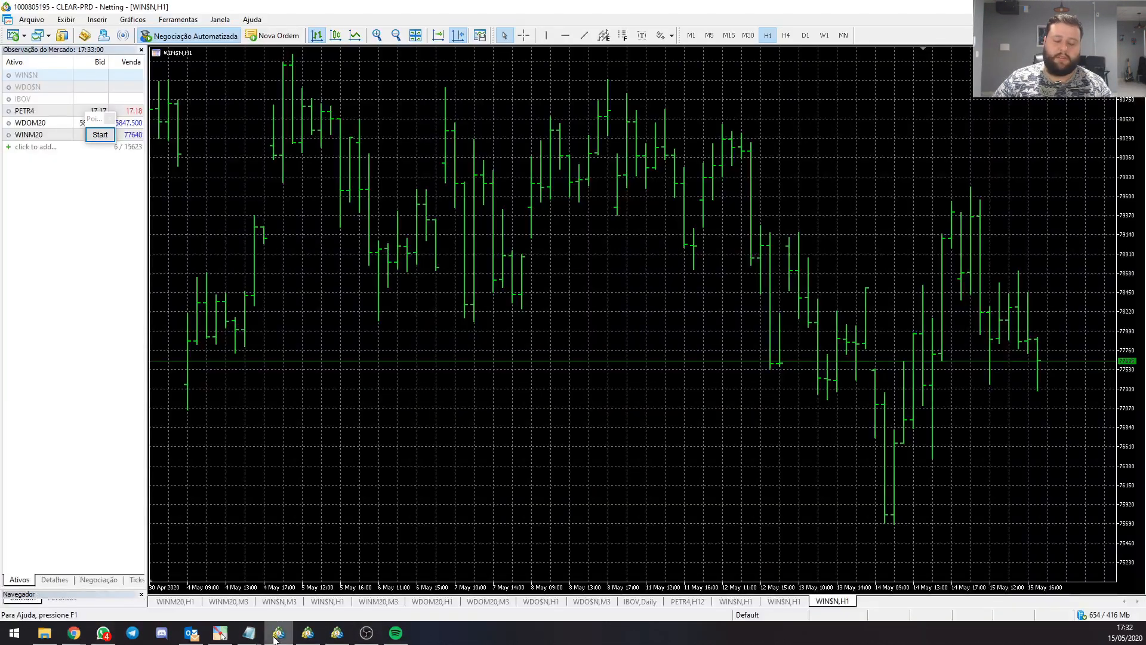
- Switch back to MetaTrader 5 and move the floating annotation window off the market list onto the chart
{"action": "left_click", "coordinate": [279, 632]}
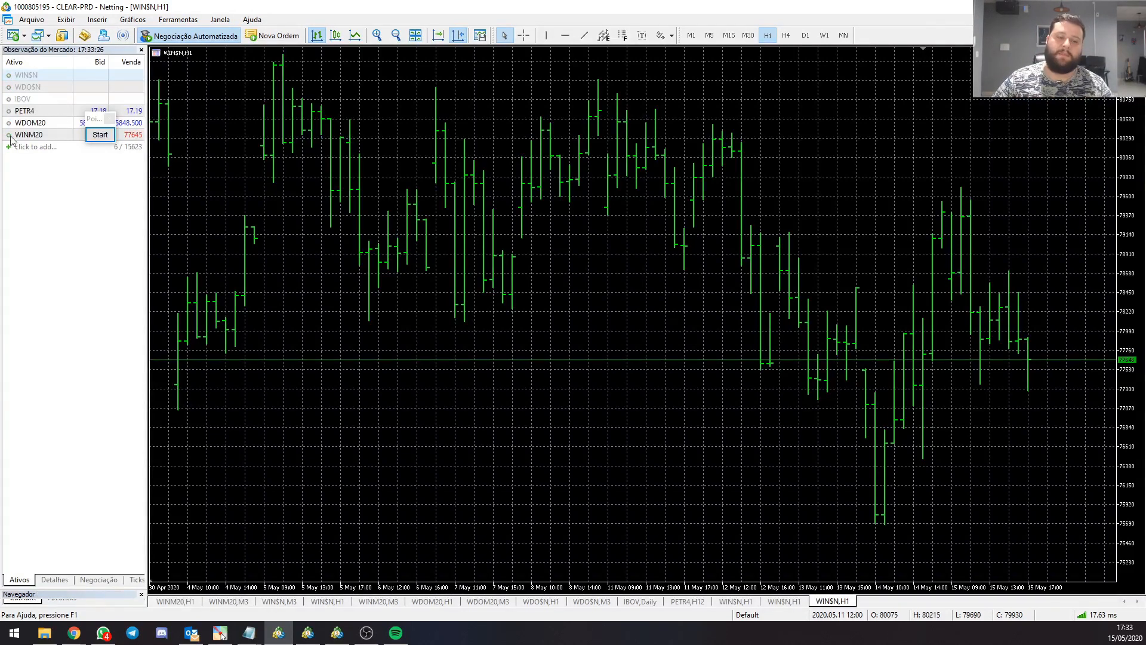
{"action": "left_click_drag", "start_coordinate": [93, 118], "coordinate": [303, 178]}
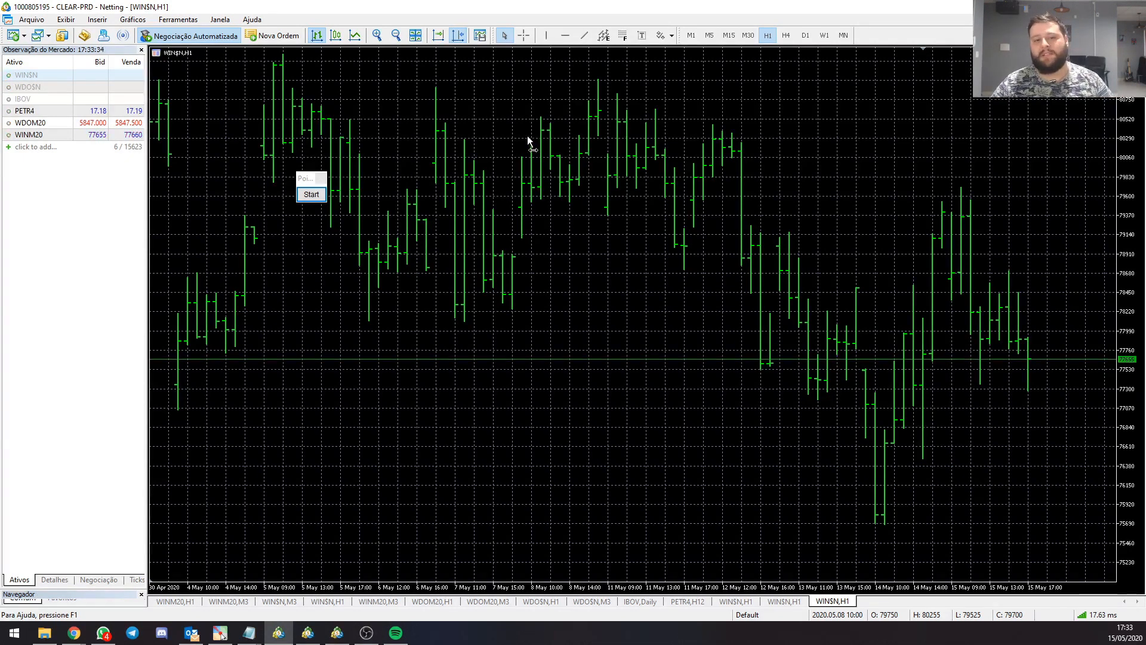
- Move the floating annotation window off the chart onto the empty area of the market list
{"action": "scroll", "coordinate": [528, 136], "scroll_direction": "down", "scroll_amount": 1}
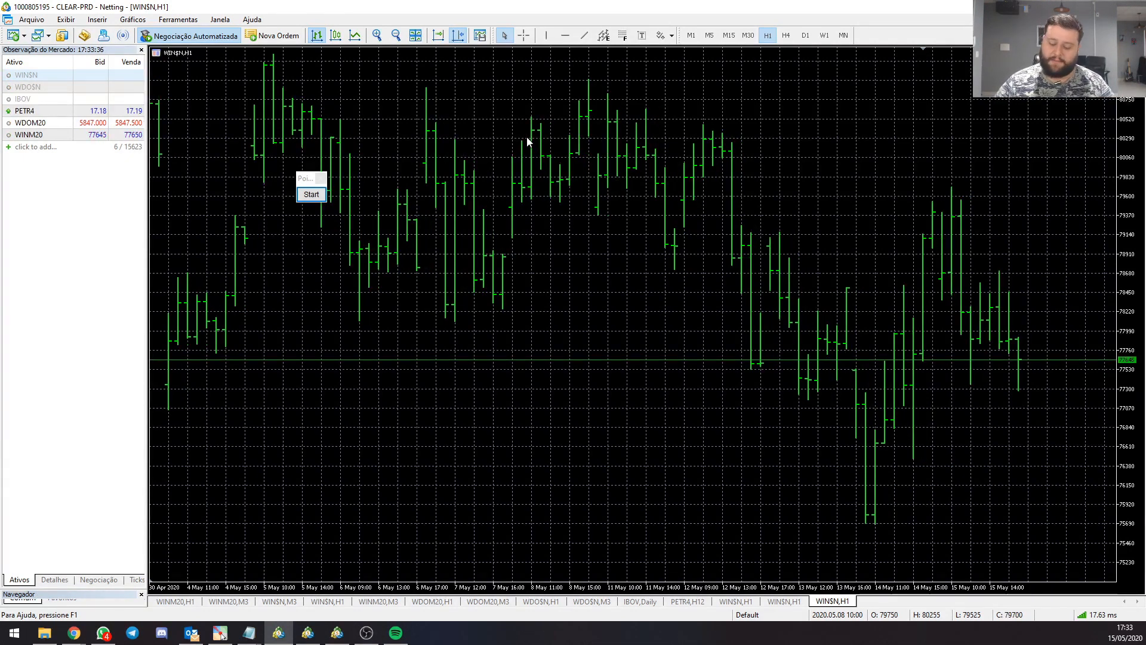
{"action": "left_click", "coordinate": [303, 183]}
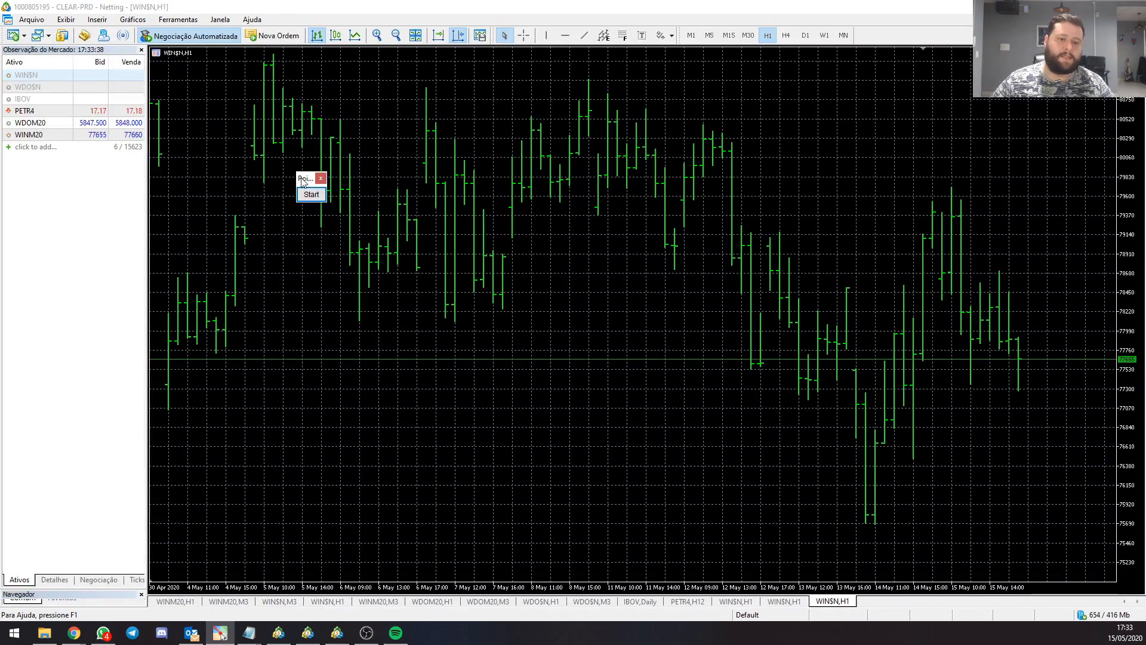
{"action": "left_click_drag", "start_coordinate": [303, 183], "coordinate": [87, 221]}
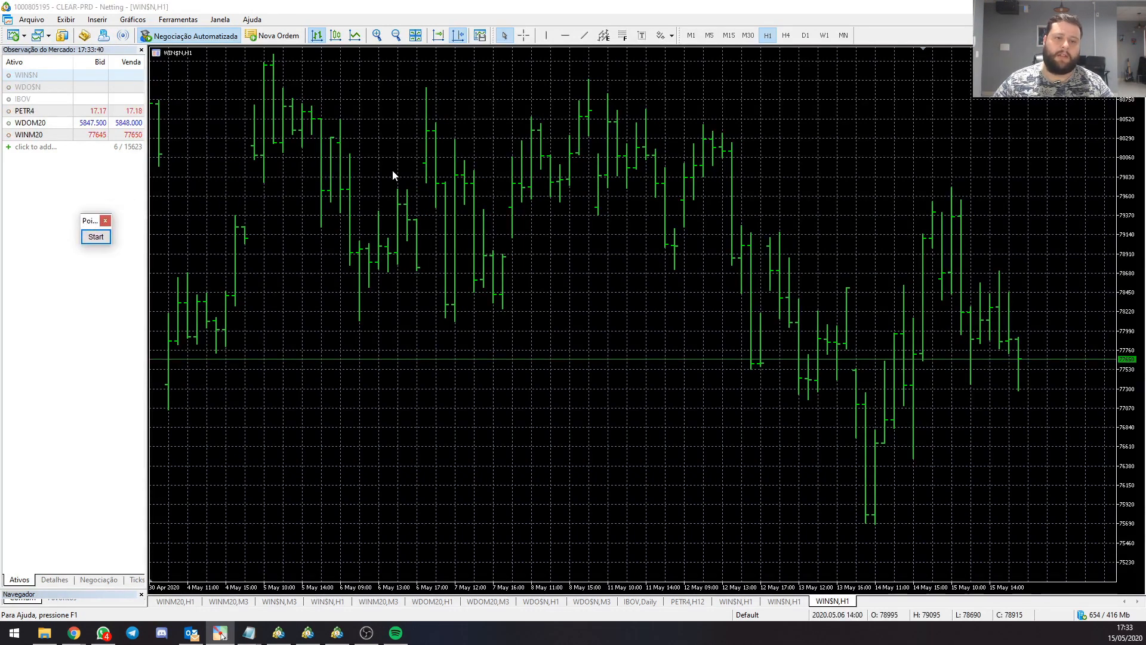
- Display the WIN$N chart as candlesticks and hide its grid
{"action": "left_click", "coordinate": [336, 35]}
{"action": "right_click", "coordinate": [521, 93]}
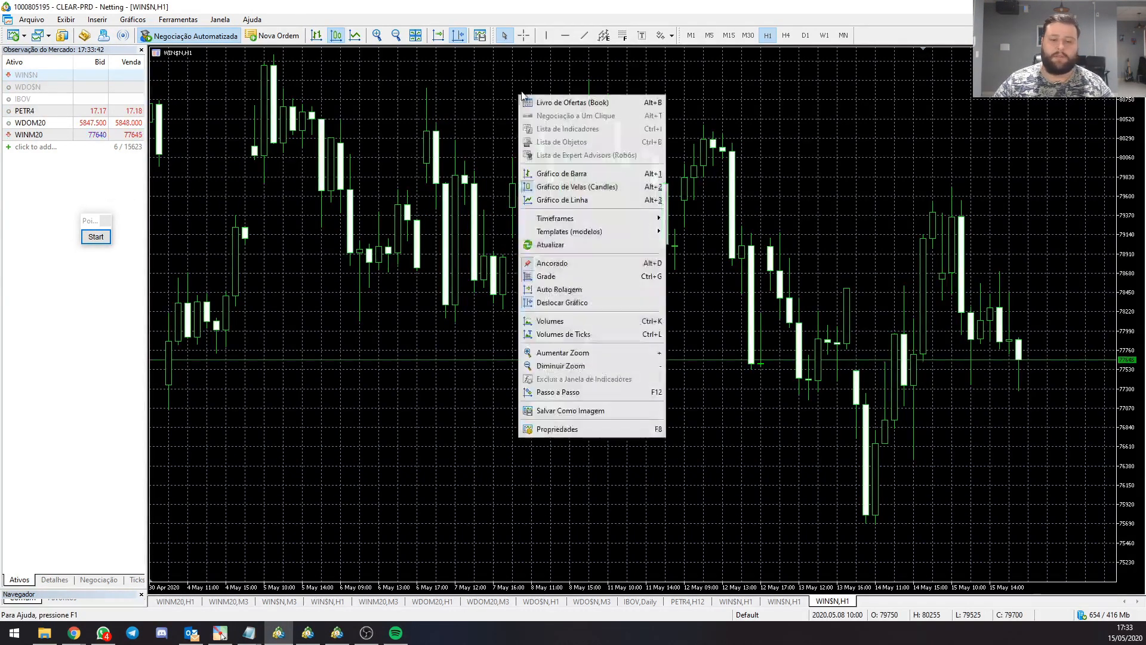
{"action": "left_click", "coordinate": [557, 276]}
{"action": "scroll", "coordinate": [786, 163], "scroll_direction": "down", "scroll_amount": 2}
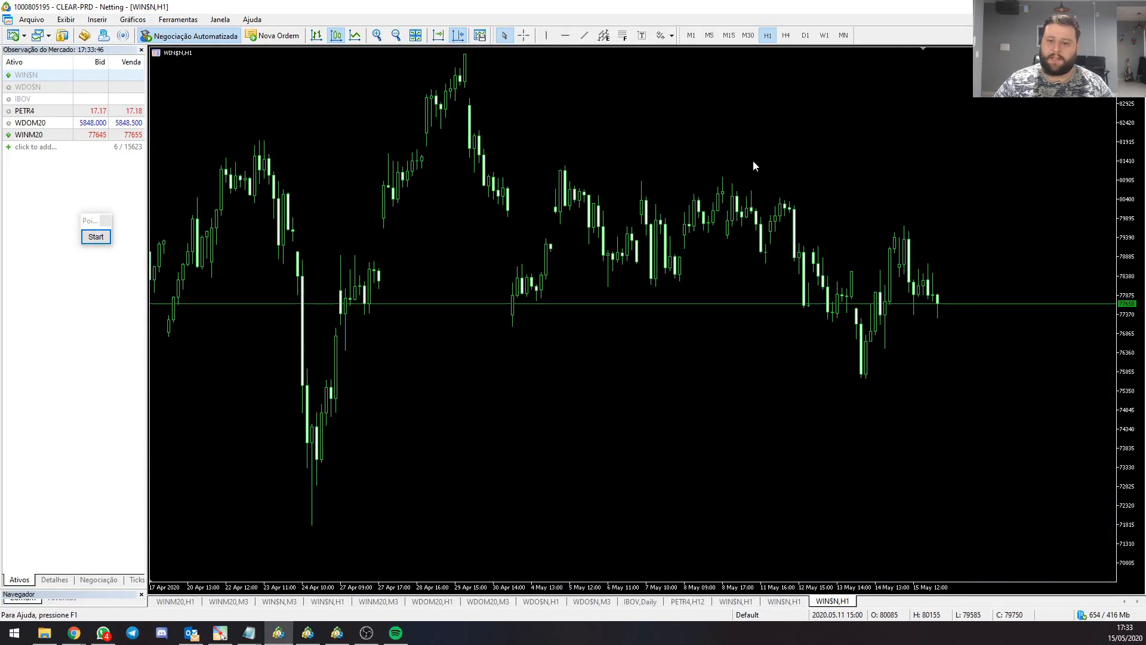
- Set the WIN$N chart's timeframe to M5 and bring its latest candles into view
{"action": "key", "text": "Return"}
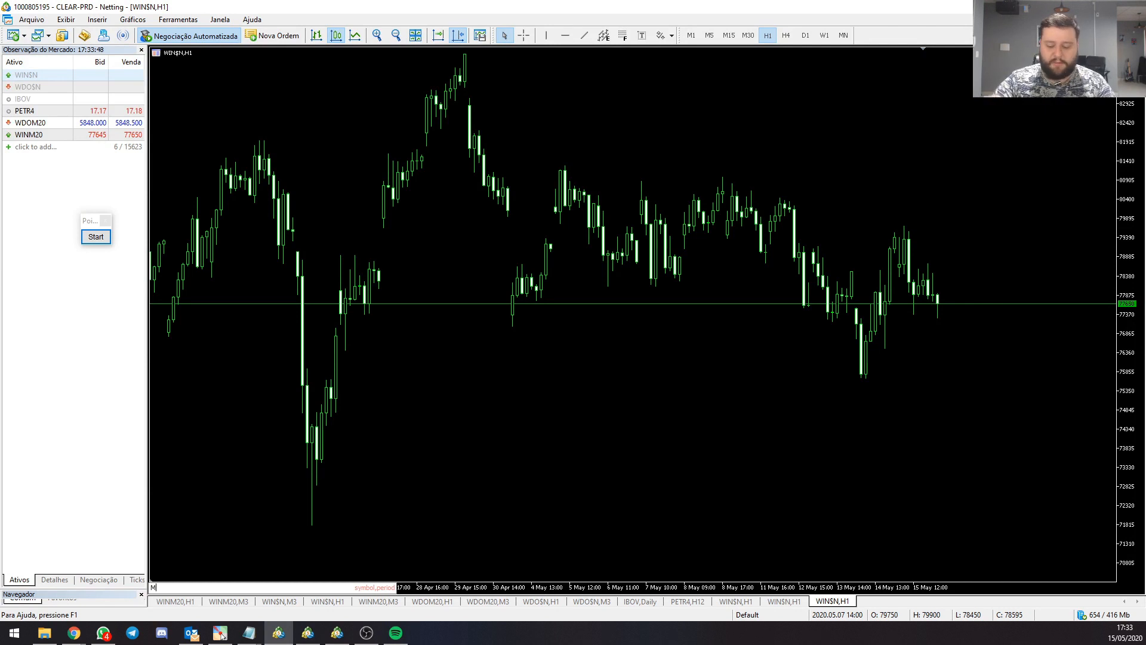
{"action": "key", "text": "Return"}
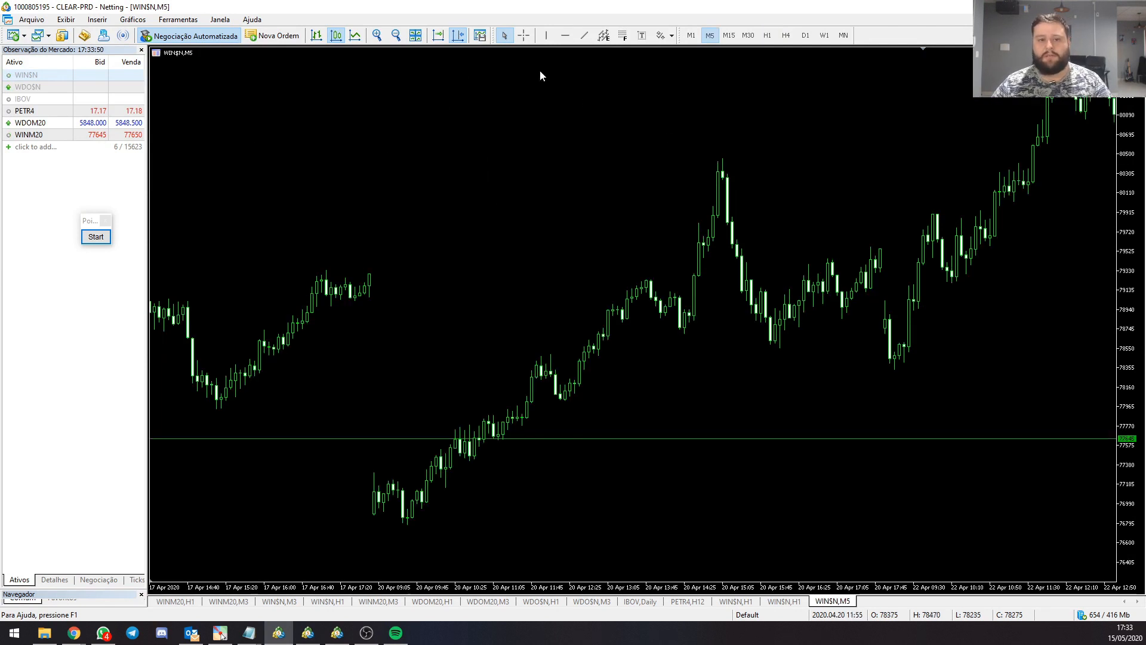
{"action": "left_click", "coordinate": [463, 37]}
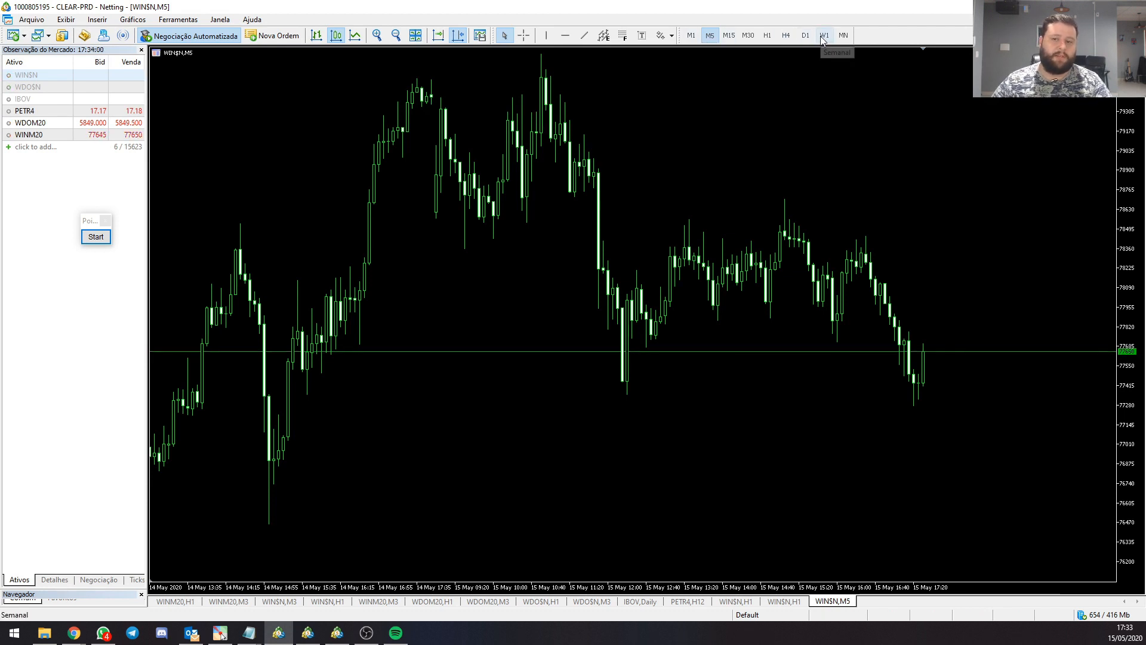
- Enlarge the timeframe choices with the annotation tool, leave it, and open and dismiss the chart's quick symbol and period entry
{"action": "left_click", "coordinate": [95, 236]}
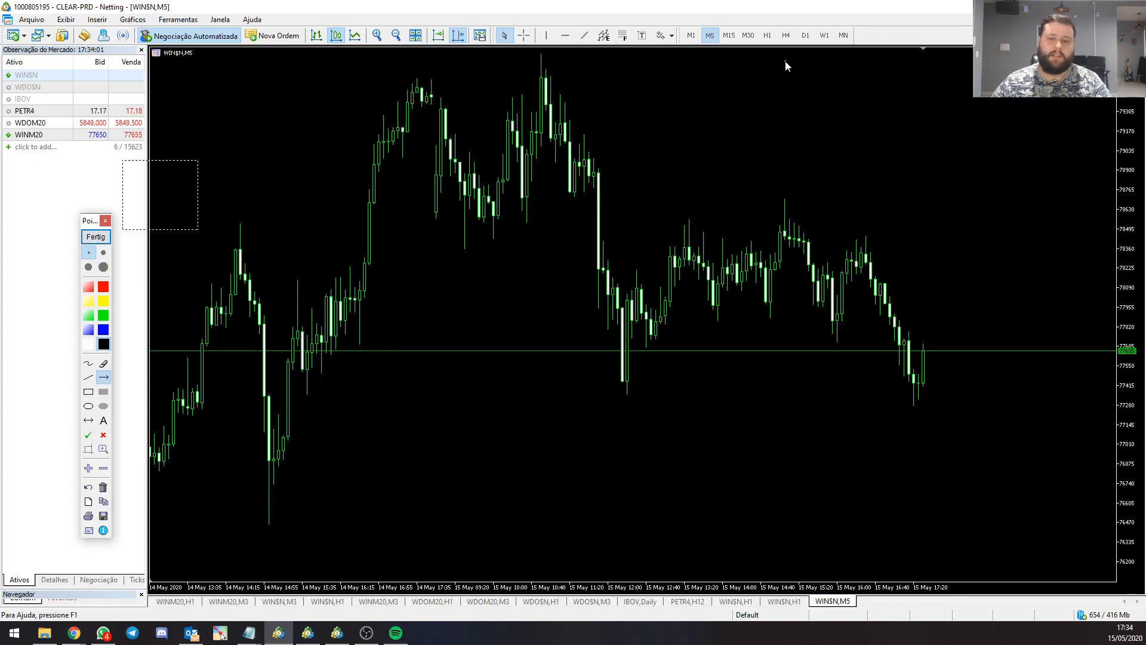
{"action": "scroll", "coordinate": [733, 40], "scroll_direction": "up", "scroll_amount": 2}
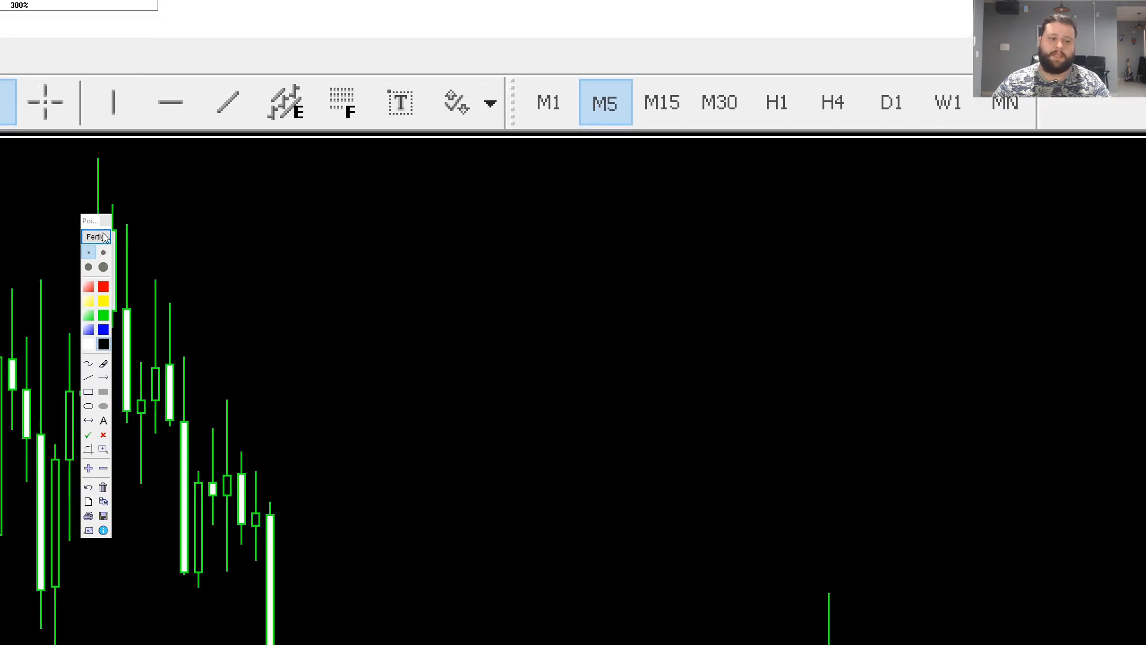
{"action": "left_click", "coordinate": [96, 236]}
{"action": "left_click", "coordinate": [682, 141]}
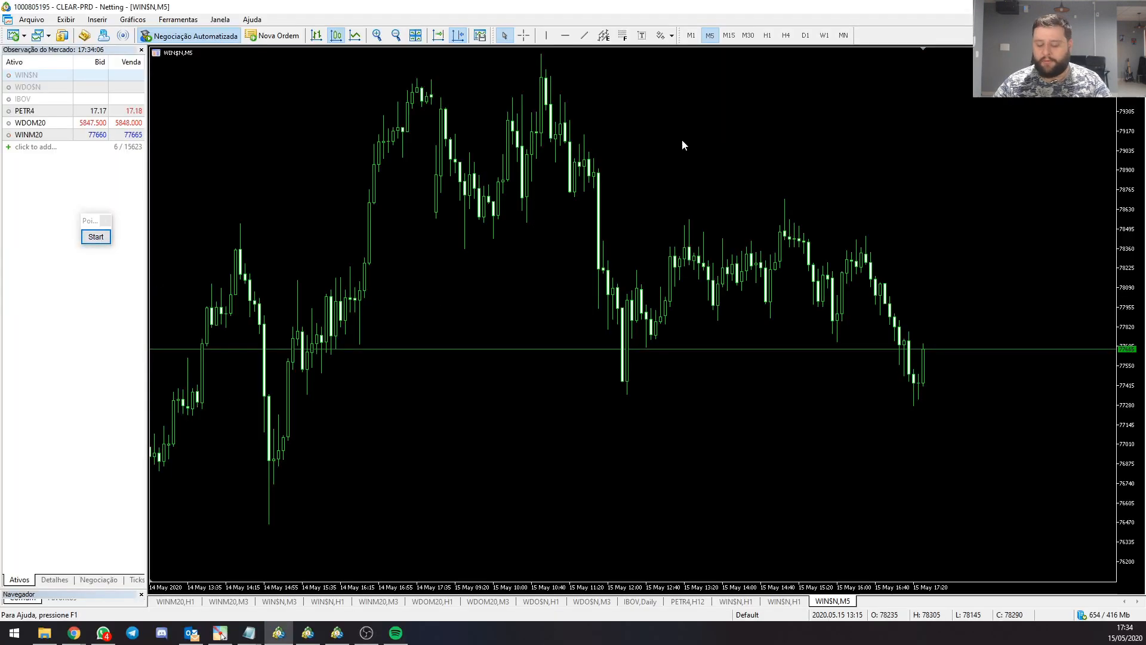
{"action": "key", "text": "Return"}
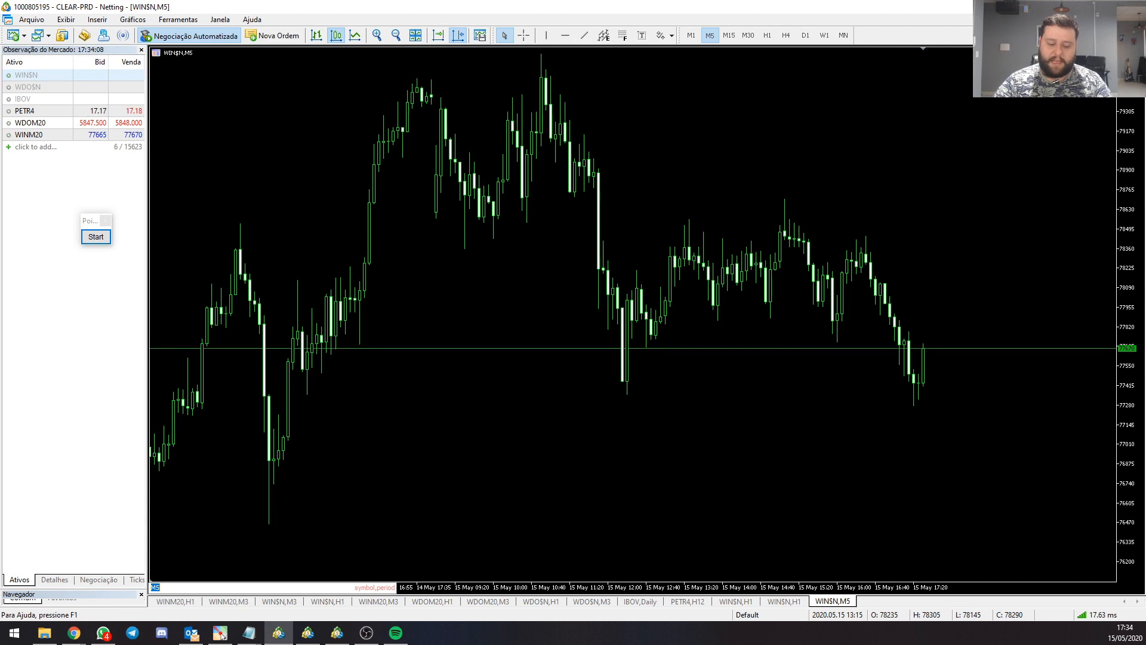
{"action": "left_click", "coordinate": [681, 139]}
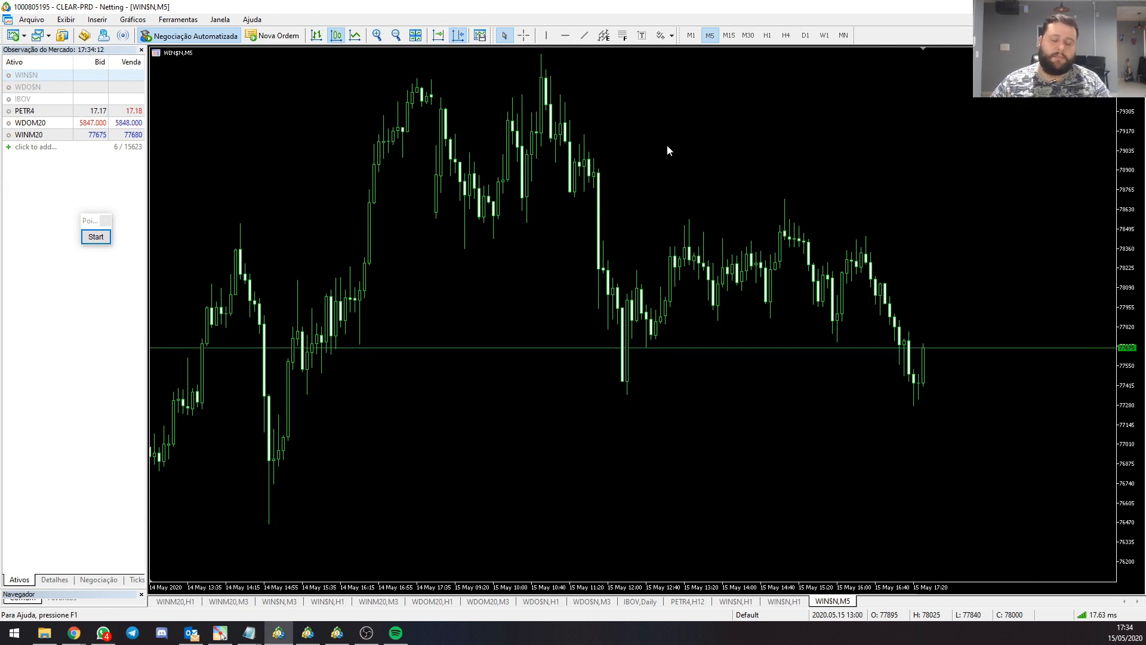
- Enlarge the Navegador pane beneath the market list to expose the full list of expert advisors
{"action": "left_click", "coordinate": [67, 22]}
{"action": "left_click", "coordinate": [67, 22]}
{"action": "left_click_drag", "start_coordinate": [72, 558], "coordinate": [94, 345]}
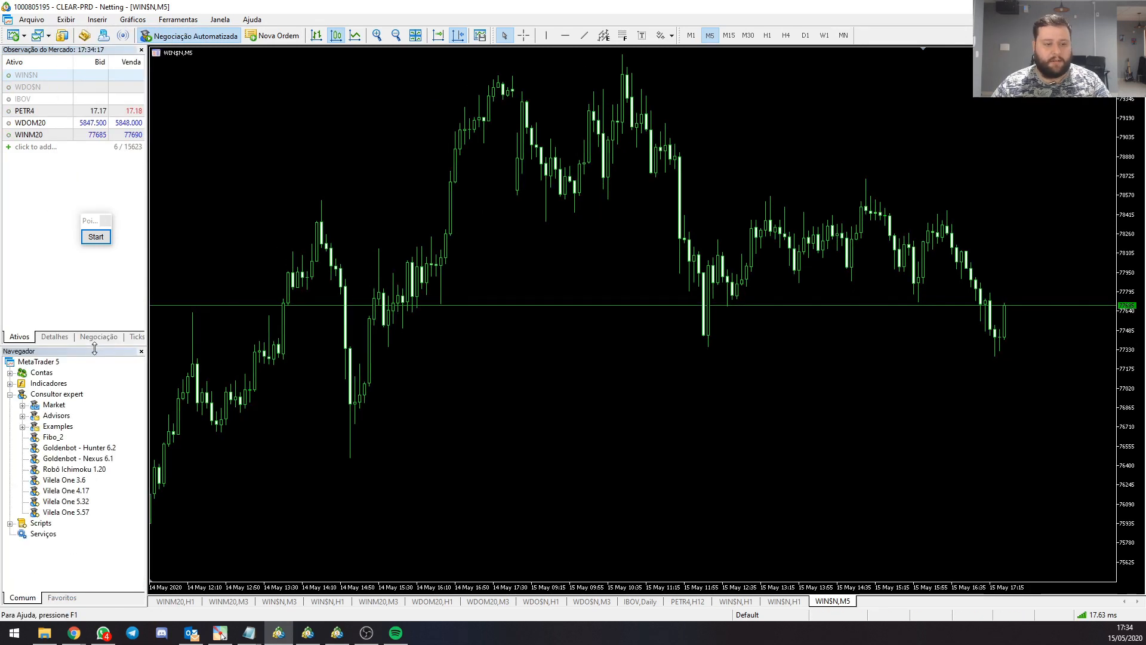
- Open the Goldenbot - Hunter 6.2 settings for the WIN$N M5 chart and make the settings window taller
{"action": "left_click", "coordinate": [110, 450]}
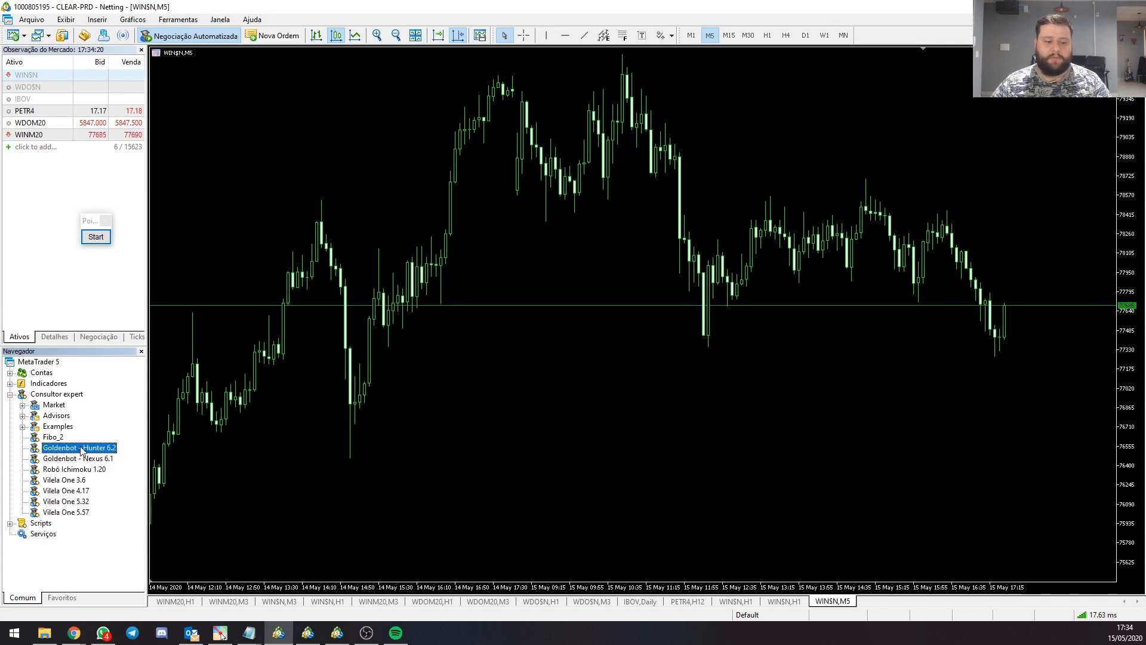
{"action": "left_click", "coordinate": [522, 276]}
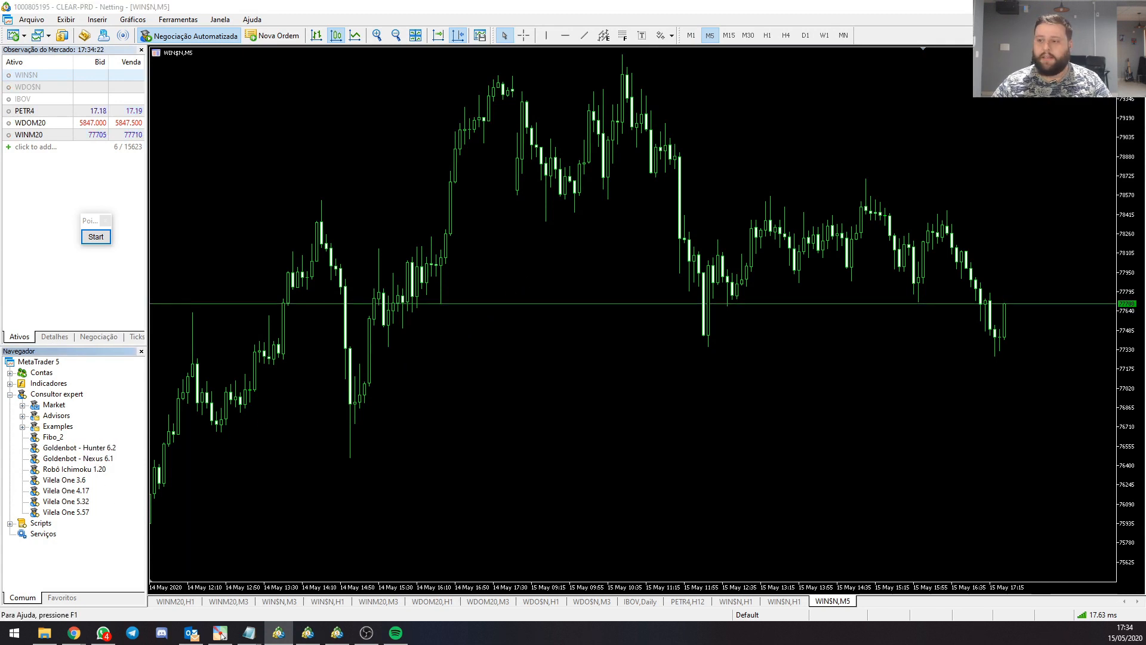
{"action": "left_click", "coordinate": [391, 151]}
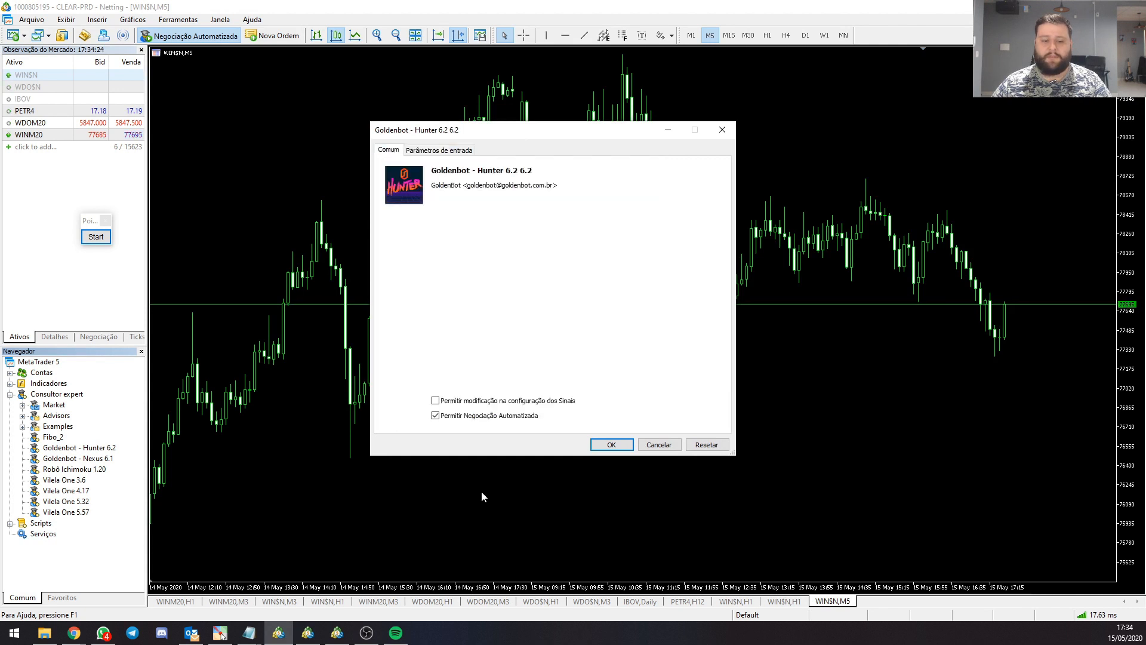
{"action": "left_click_drag", "start_coordinate": [486, 458], "coordinate": [463, 562]}
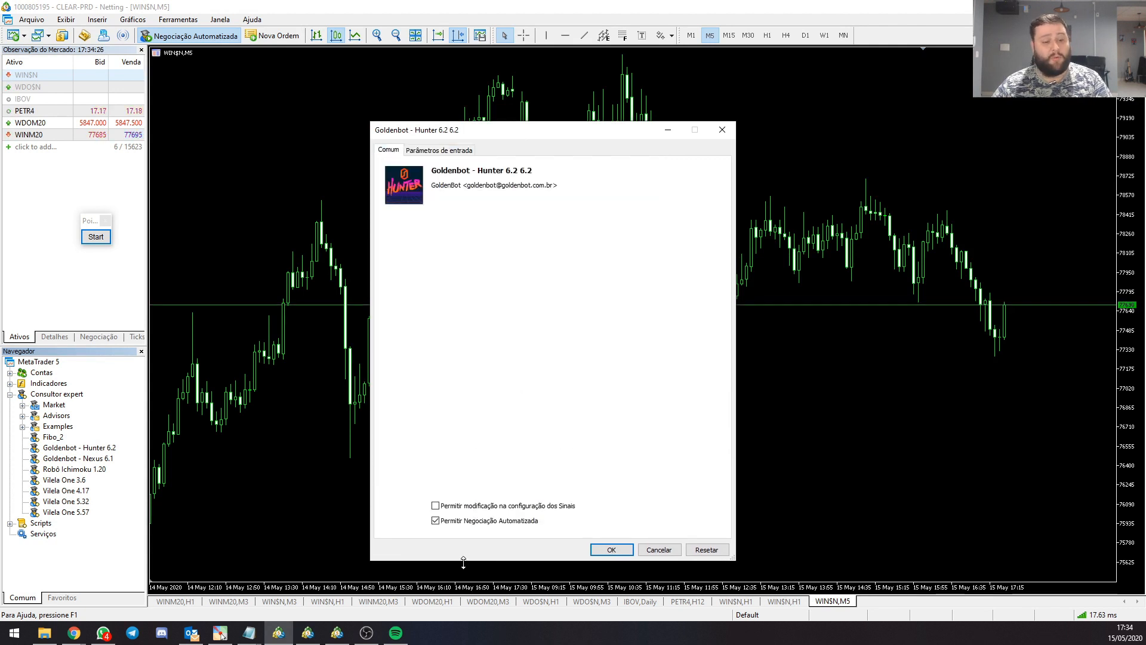
- Point out the Permitir Negociação Automatizada option with an annotation arrow and enlarge it for reading
{"action": "left_click", "coordinate": [99, 239]}
{"action": "left_click", "coordinate": [105, 378]}
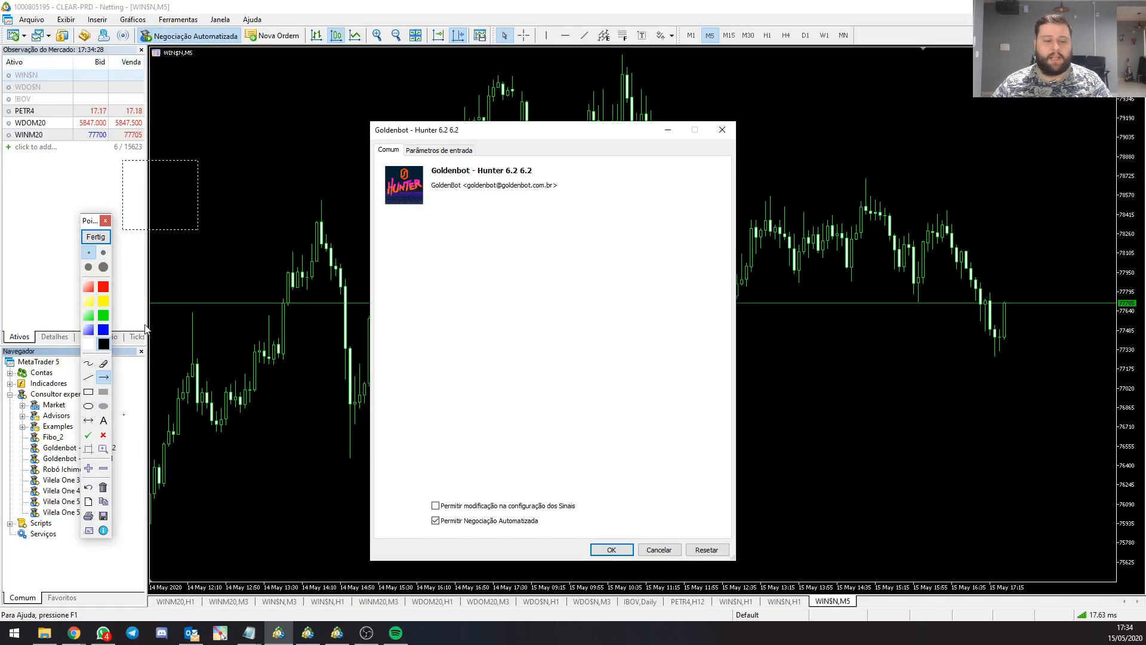
{"action": "left_click_drag", "start_coordinate": [375, 442], "coordinate": [430, 517]}
{"action": "scroll", "coordinate": [431, 520], "scroll_direction": "up", "scroll_amount": 2}
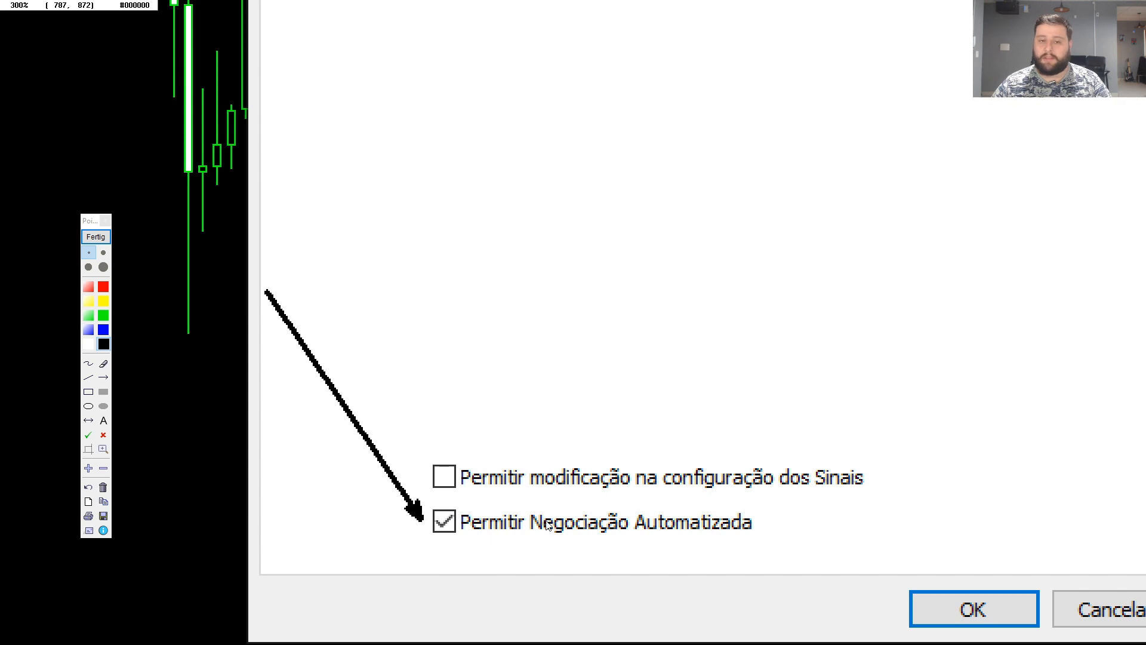
{"action": "scroll", "coordinate": [552, 526], "scroll_direction": "down", "scroll_amount": 2}
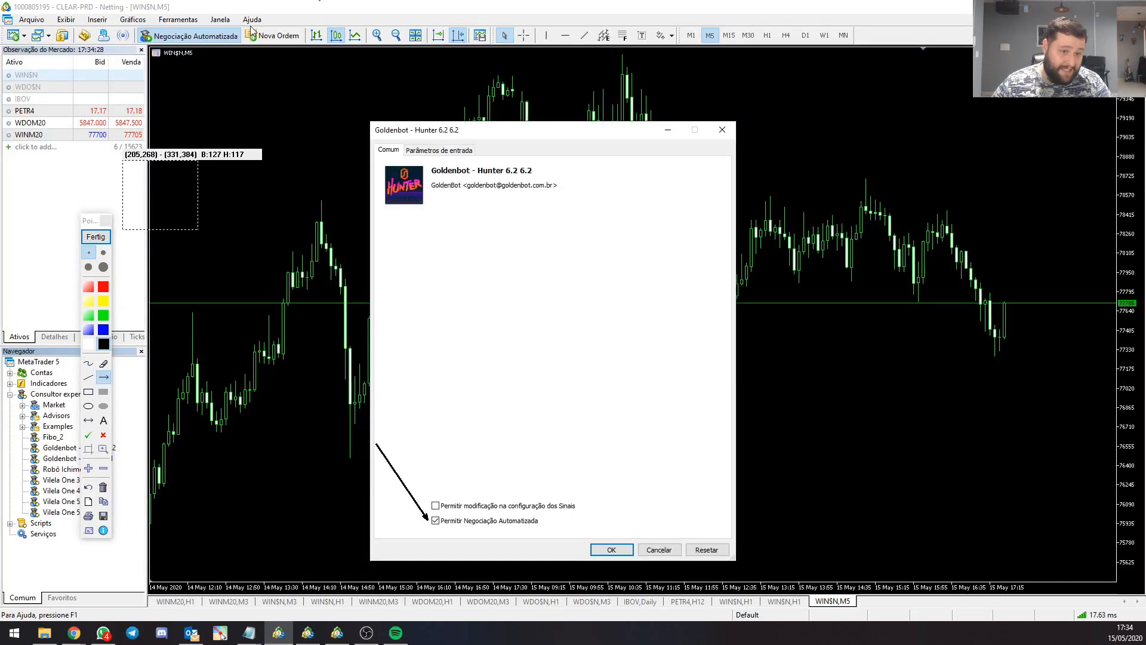
- Mark the main window's Negociação Automatizada control with an arrow, enlarge it, leave annotation mode, and close the robot's settings
{"action": "left_click_drag", "start_coordinate": [235, 30], "coordinate": [229, 31]}
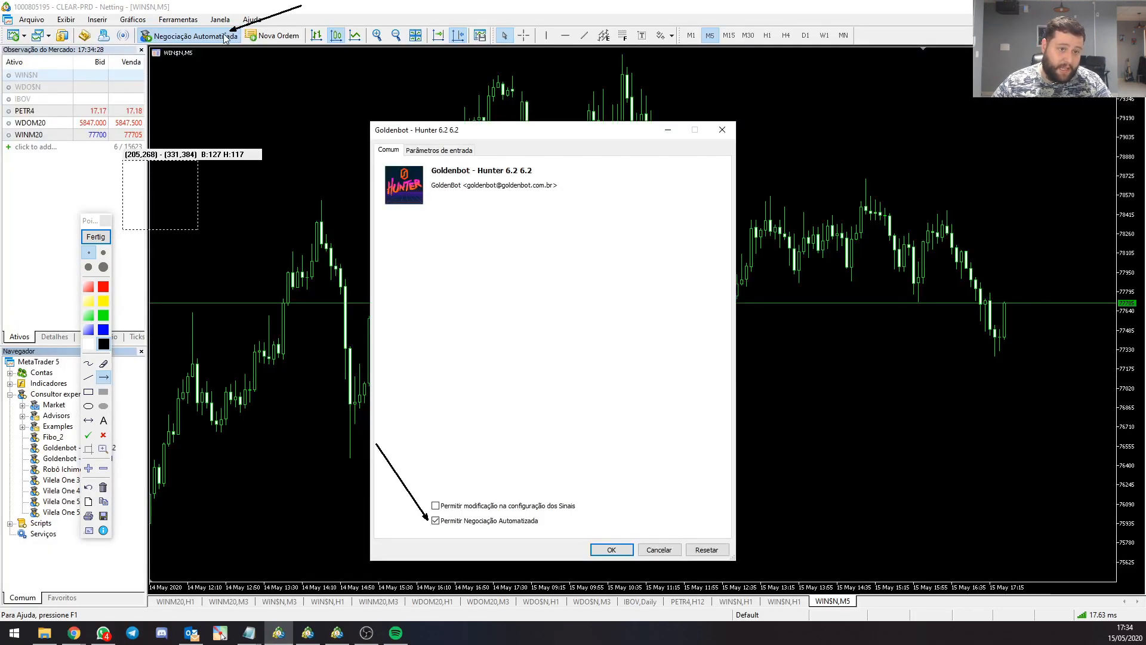
{"action": "scroll", "coordinate": [202, 42], "scroll_direction": "up", "scroll_amount": 2}
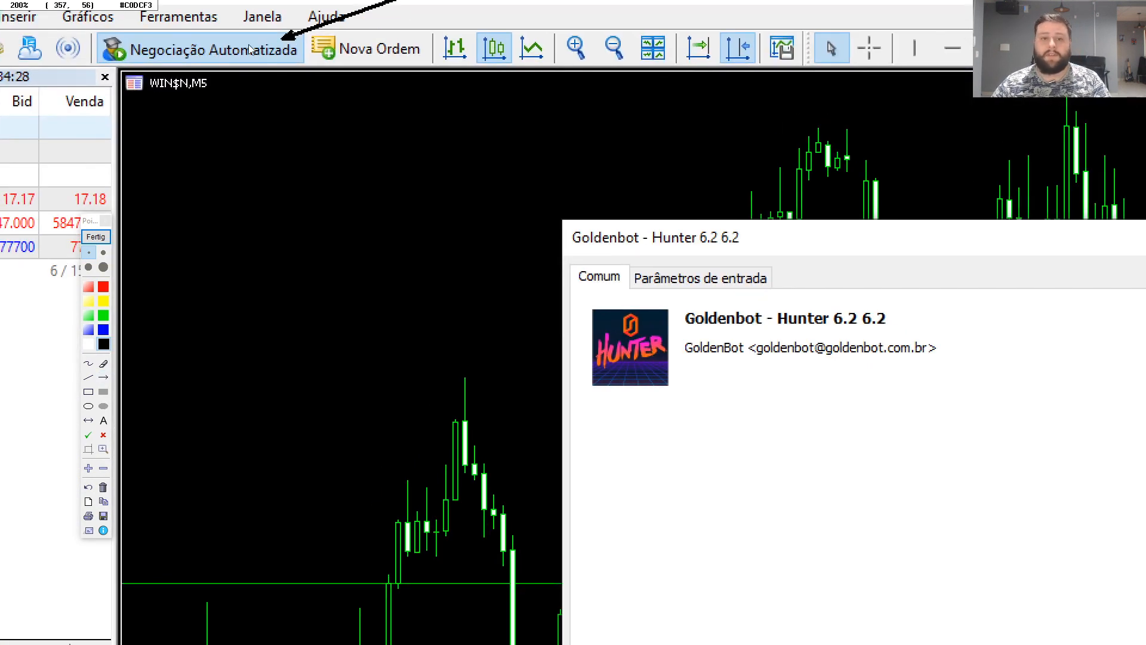
{"action": "scroll", "coordinate": [268, 57], "scroll_direction": "down", "scroll_amount": 2}
{"action": "left_click", "coordinate": [96, 236]}
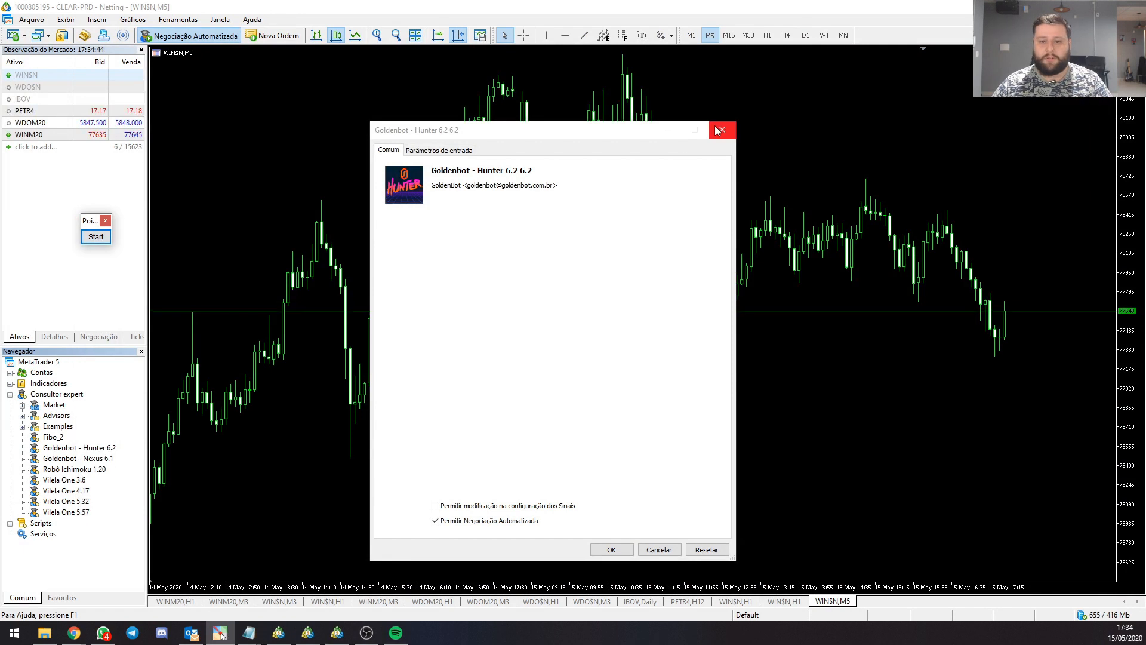
{"action": "left_click", "coordinate": [725, 128]}
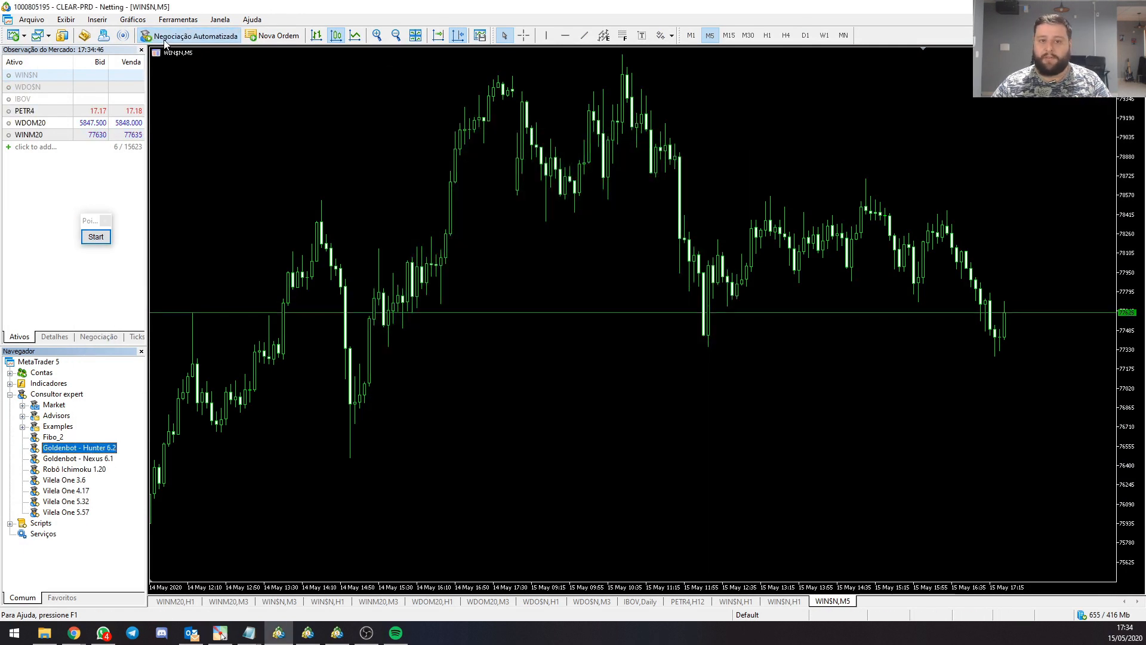
- Attach Goldenbot - Hunter 6.2 to the WIN$N M5 chart, accepting its current settings
{"action": "left_click_drag", "start_coordinate": [80, 447], "coordinate": [557, 268]}
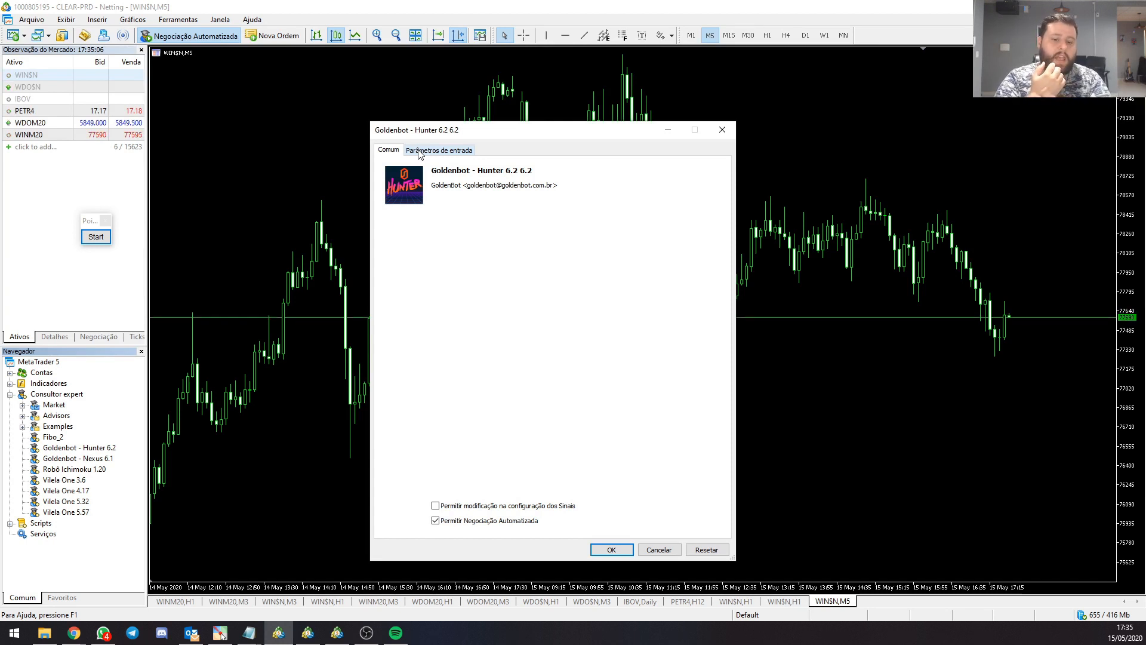
{"action": "left_click", "coordinate": [617, 549]}
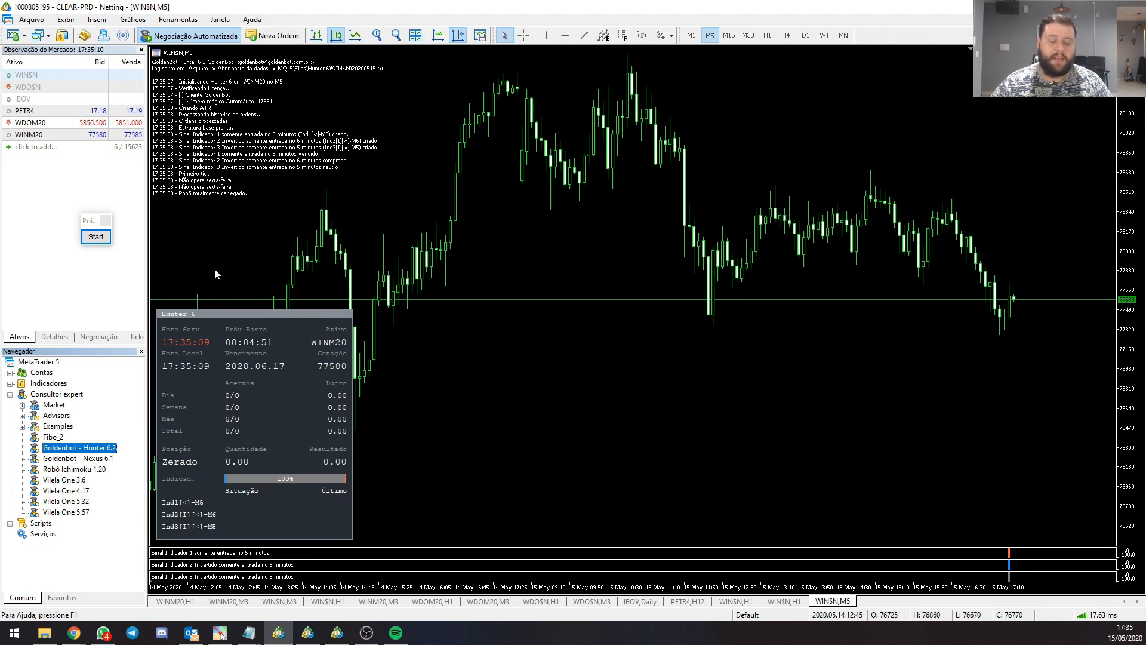
- Point a white annotation arrow at the indicator rows of the Hunter 6 panel, enlarge them for reading, and leave annotation mode
{"action": "left_click", "coordinate": [96, 236]}
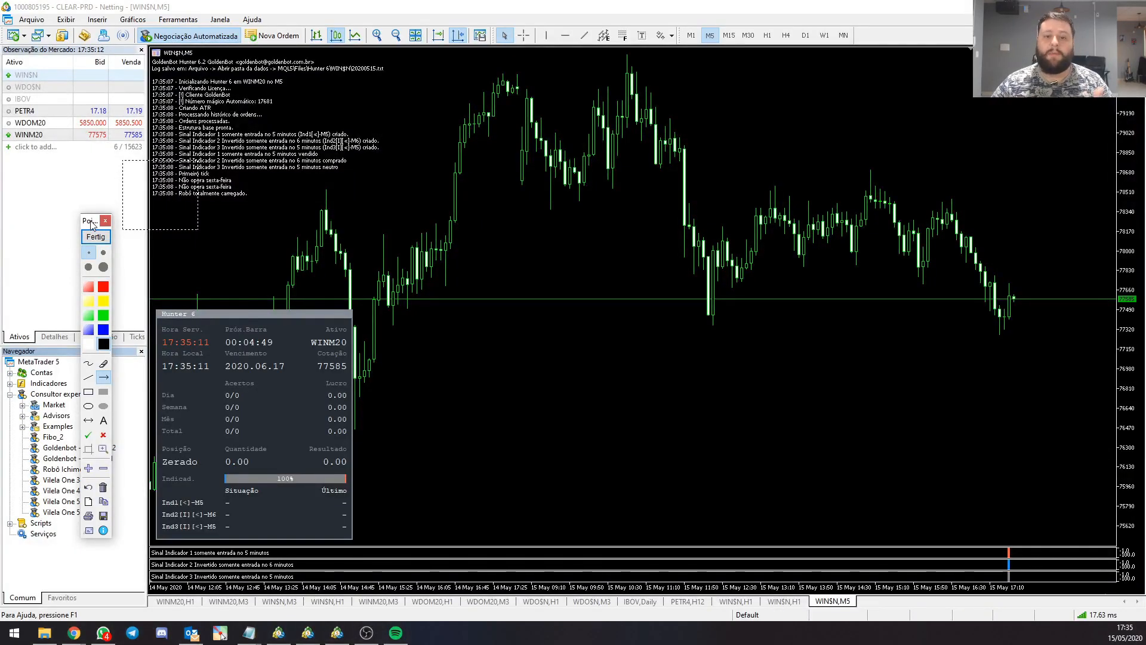
{"action": "left_click_drag", "start_coordinate": [91, 223], "coordinate": [100, 160]}
{"action": "left_click", "coordinate": [100, 280]}
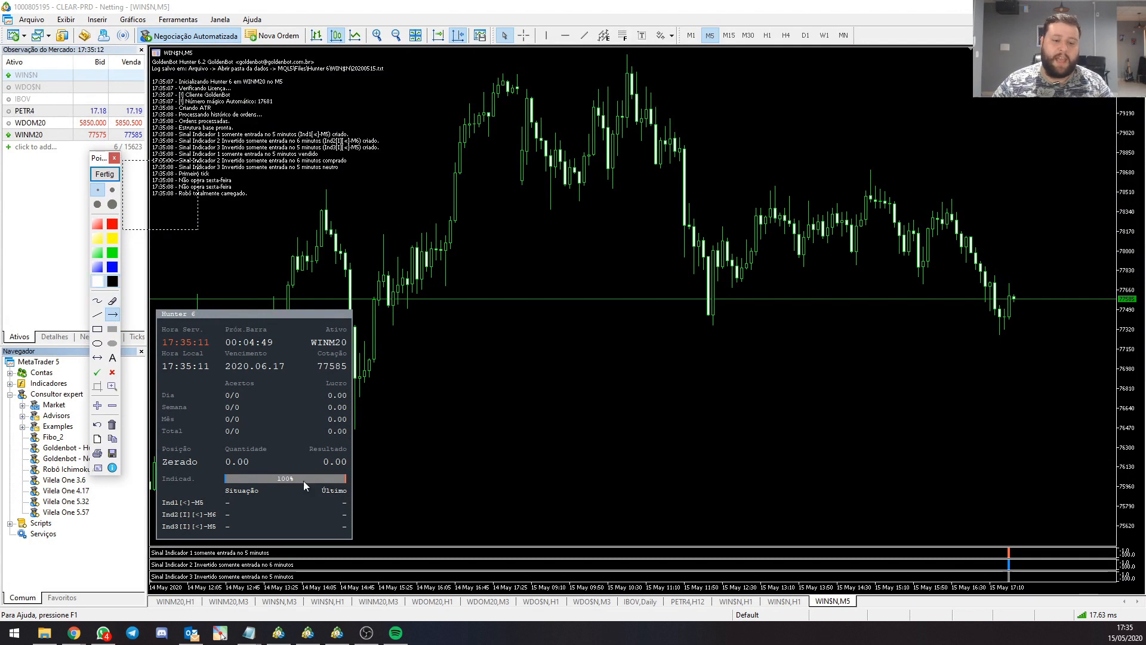
{"action": "left_click_drag", "start_coordinate": [260, 509], "coordinate": [253, 511]}
{"action": "scroll", "coordinate": [253, 511], "scroll_direction": "up", "scroll_amount": 2}
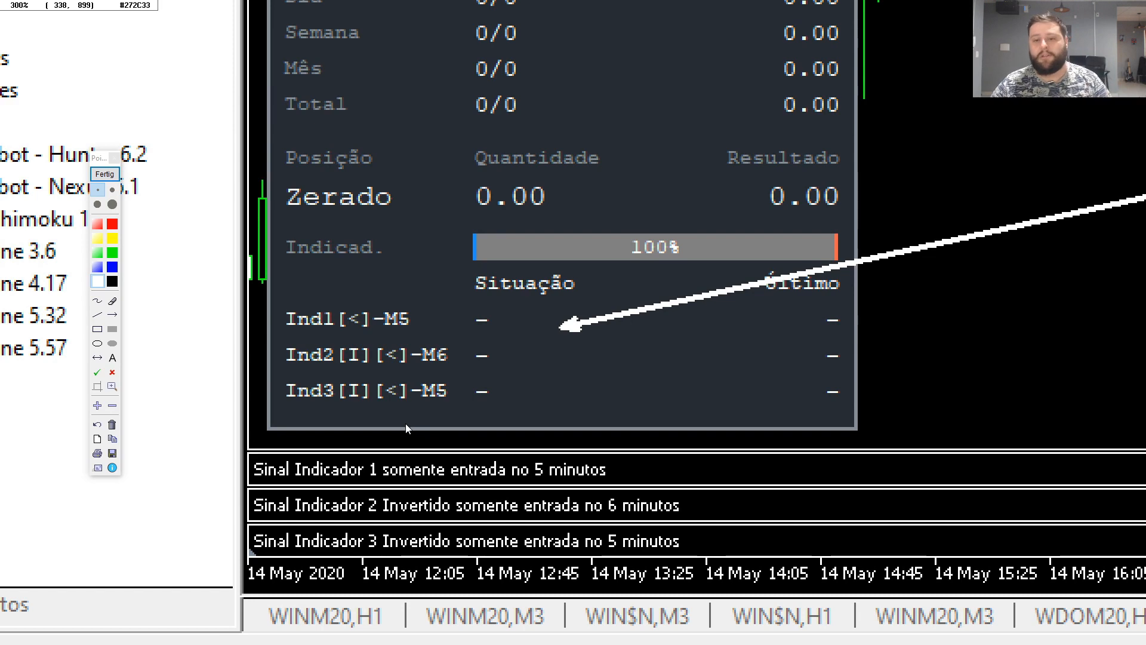
{"action": "key", "text": "Escape"}
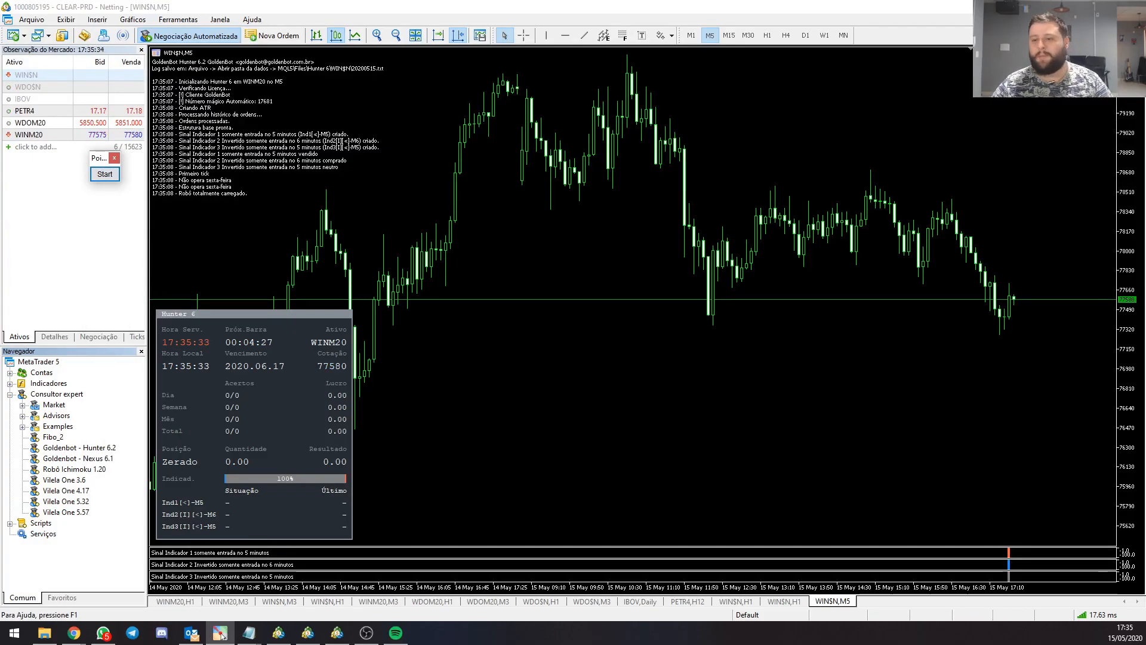
- Review the Hunter 6.2 input parameters, close them without changes, and remove the robot from the WIN$N chart
{"action": "left_click", "coordinate": [221, 635]}
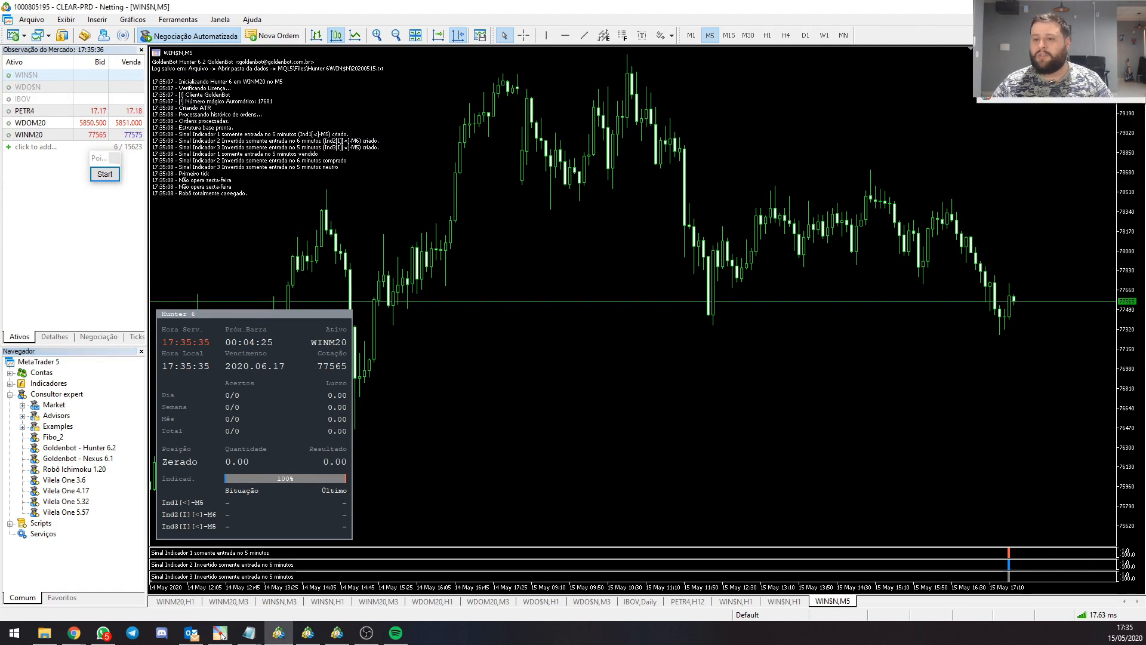
{"action": "key", "text": "F7"}
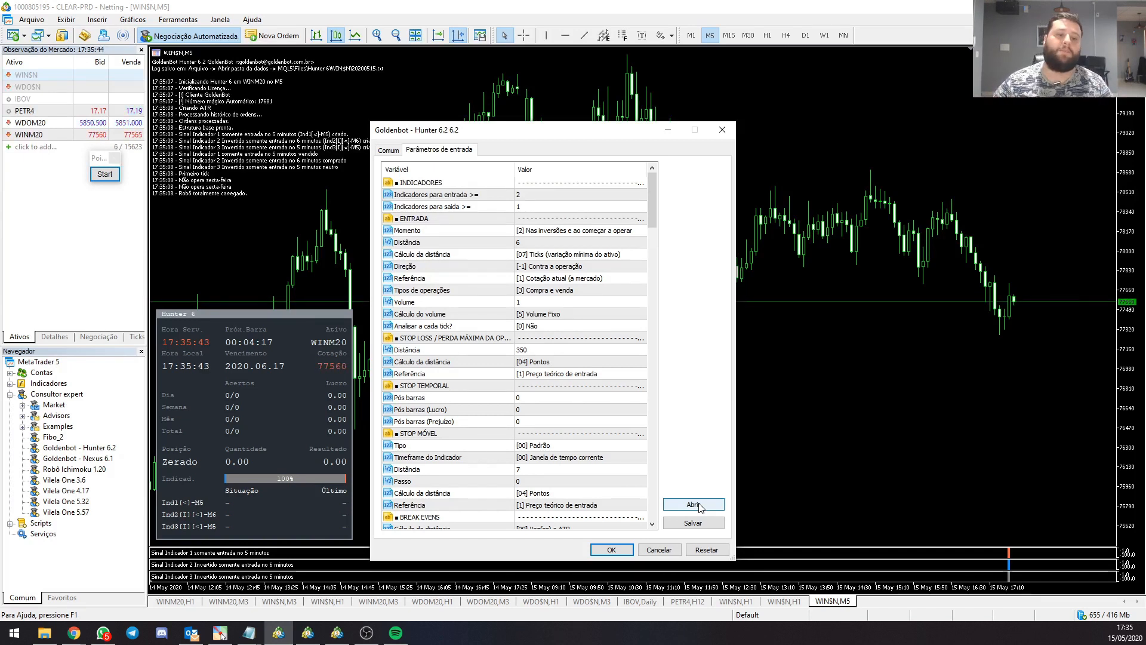
{"action": "left_click", "coordinate": [727, 134]}
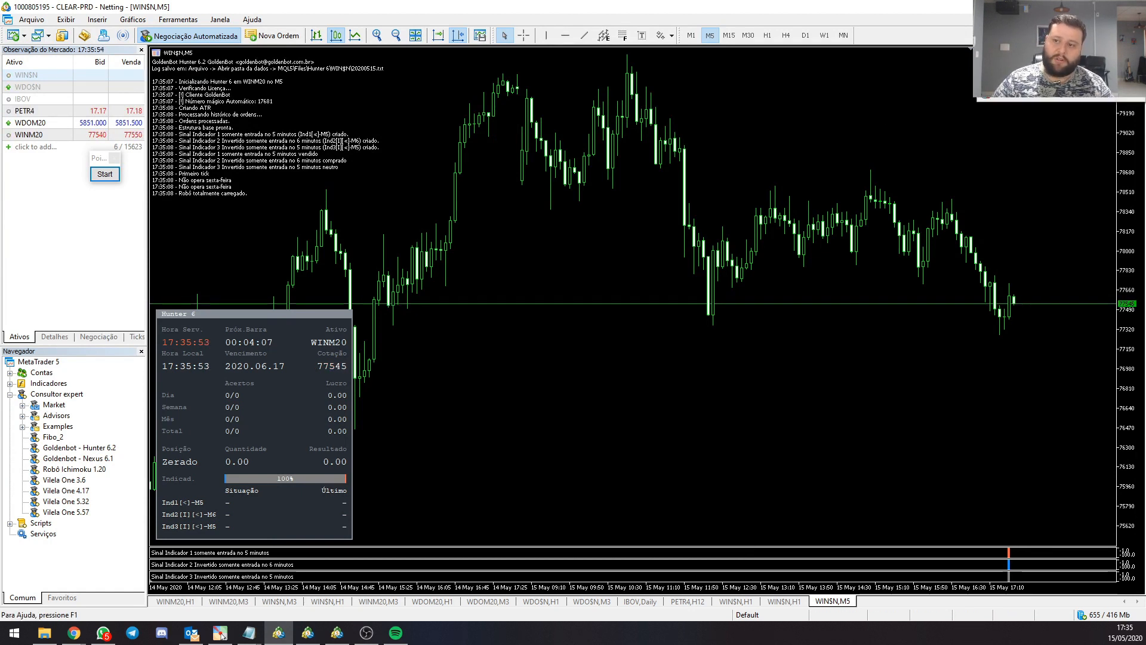
{"action": "key", "text": "ctrl+F4"}
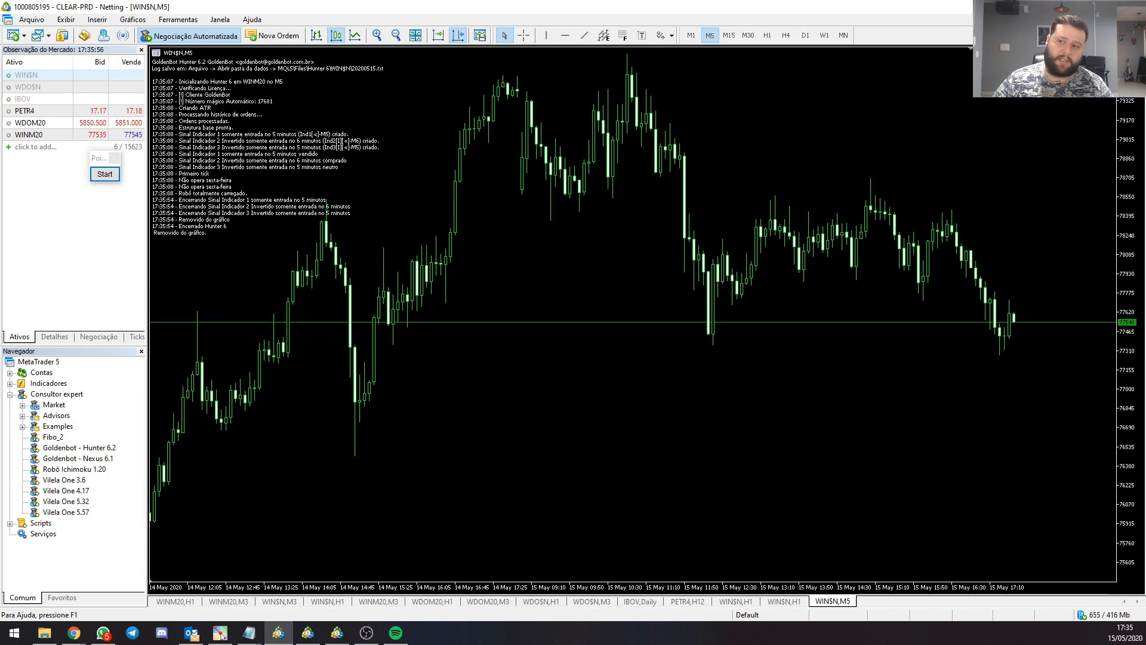
- Close the existing WIN$N M5 chart and open a new chart window for WIN$N
{"action": "left_click", "coordinate": [37, 134]}
{"action": "left_click", "coordinate": [37, 75]}
{"action": "right_click", "coordinate": [40, 75]}
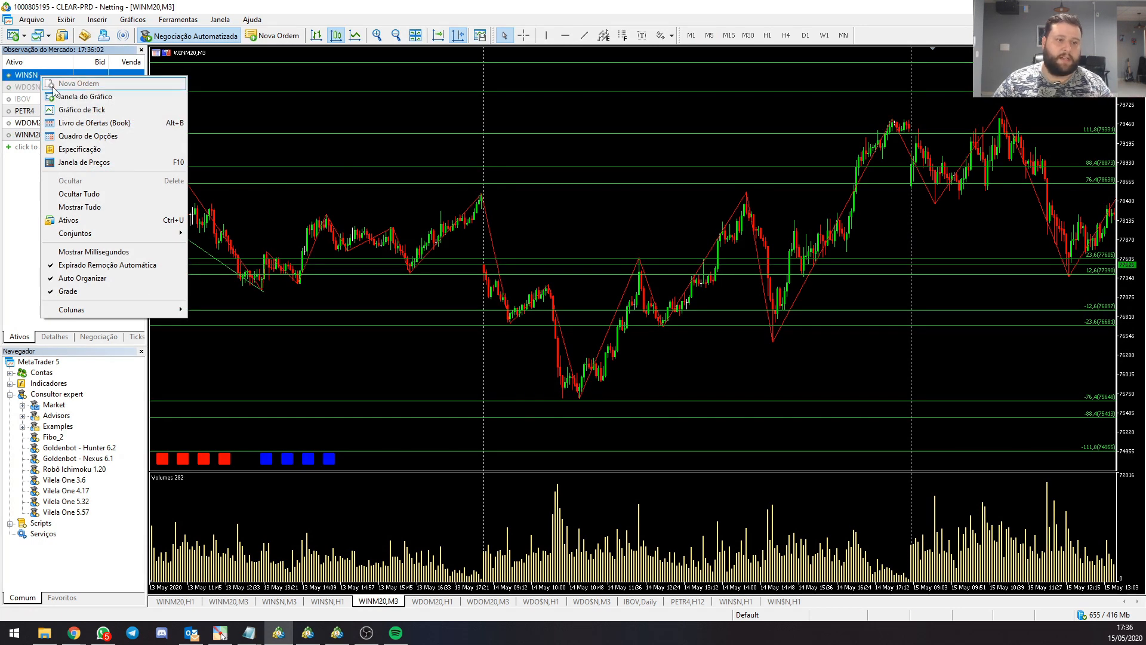
{"action": "left_click", "coordinate": [67, 98]}
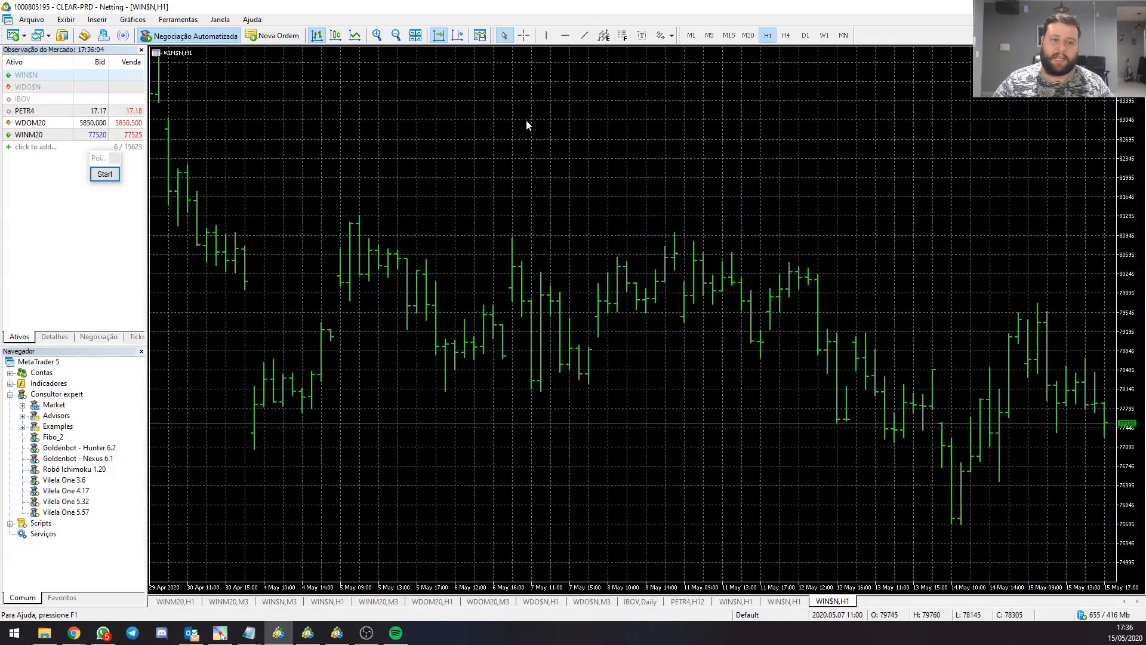
- Shift the new WIN$N chart's last bars away from the edge and display it as M5 candlesticks
{"action": "left_click", "coordinate": [458, 35]}
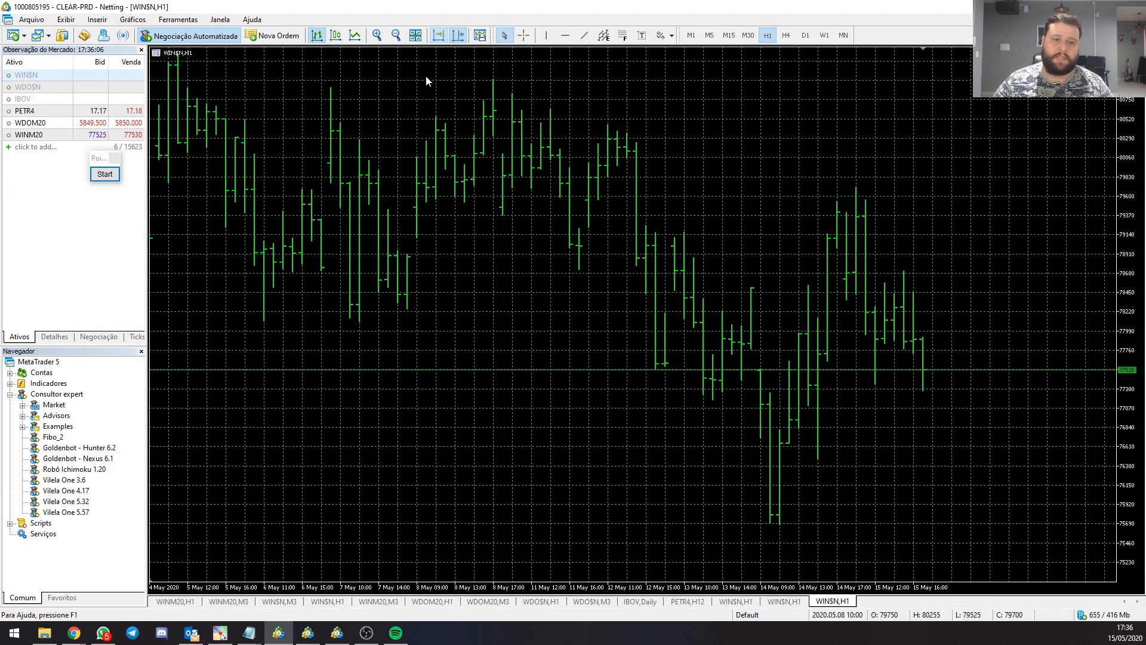
{"action": "type", "text": "M5"}
{"action": "key", "text": "Return"}
{"action": "key", "text": "alt+2"}
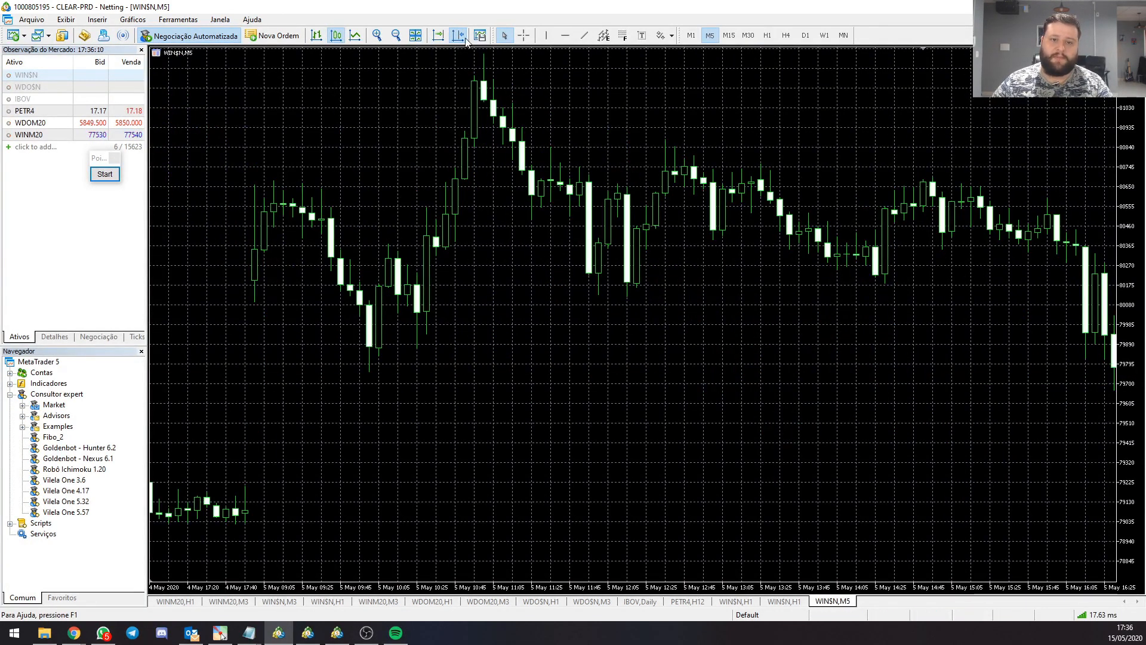
- Hide the WIN$N chart's grid and zoom out on its most recent candles with chart shift on
{"action": "left_click_drag", "start_coordinate": [555, 149], "coordinate": [294, 159]}
{"action": "right_click", "coordinate": [516, 169]}
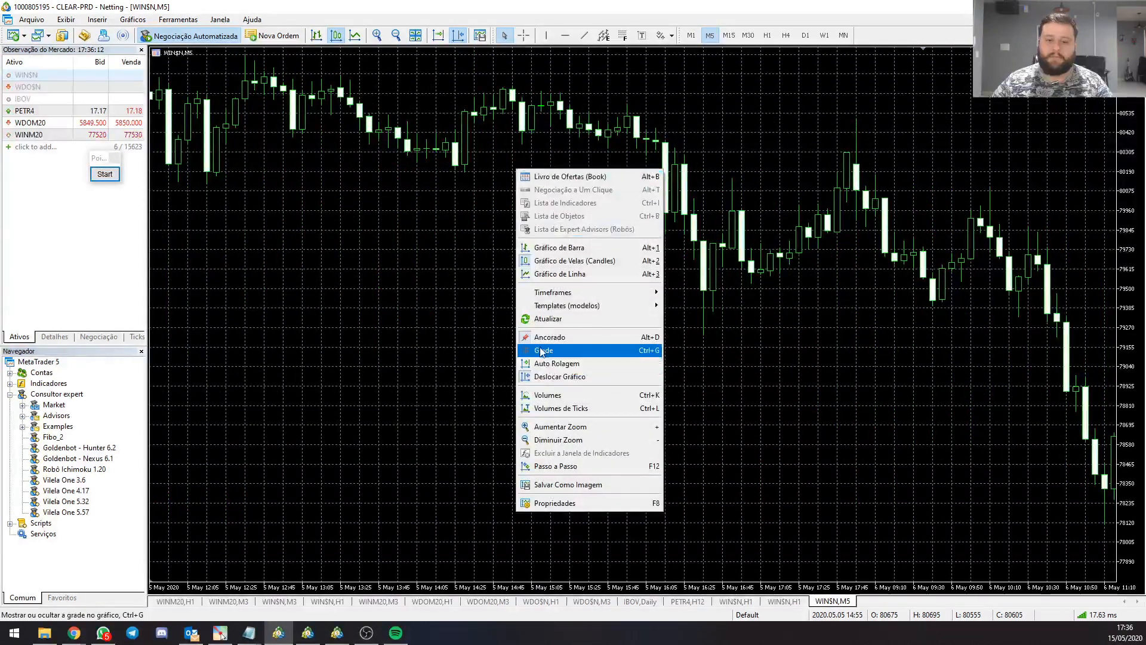
{"action": "left_click", "coordinate": [588, 351]}
{"action": "left_click", "coordinate": [463, 36]}
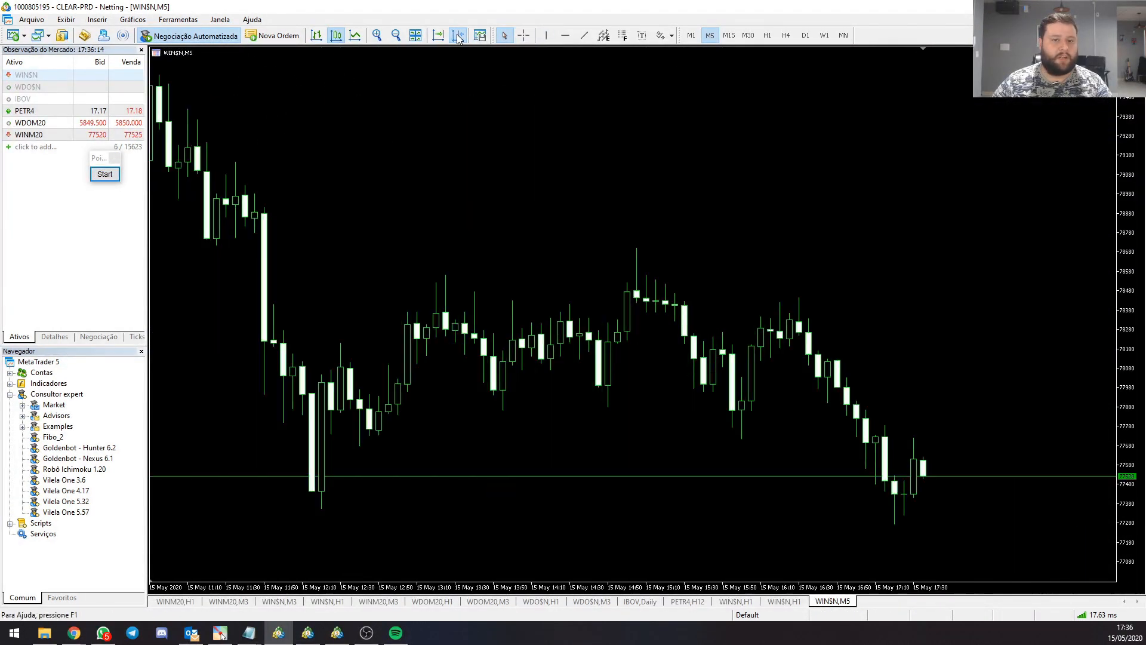
{"action": "key", "text": "minus"}
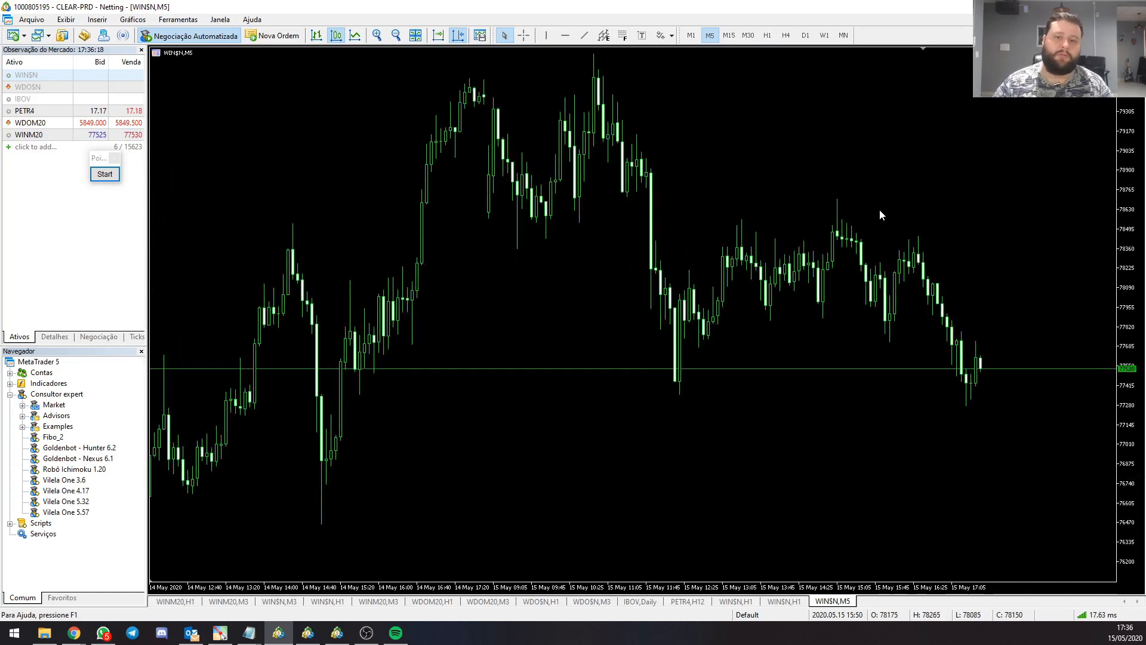
- Start attaching Goldenbot - Hunter 6.2 to the WIN$N M5 chart, check its common options and bring up its input parameters
{"action": "left_click", "coordinate": [53, 436]}
{"action": "left_click", "coordinate": [68, 447]}
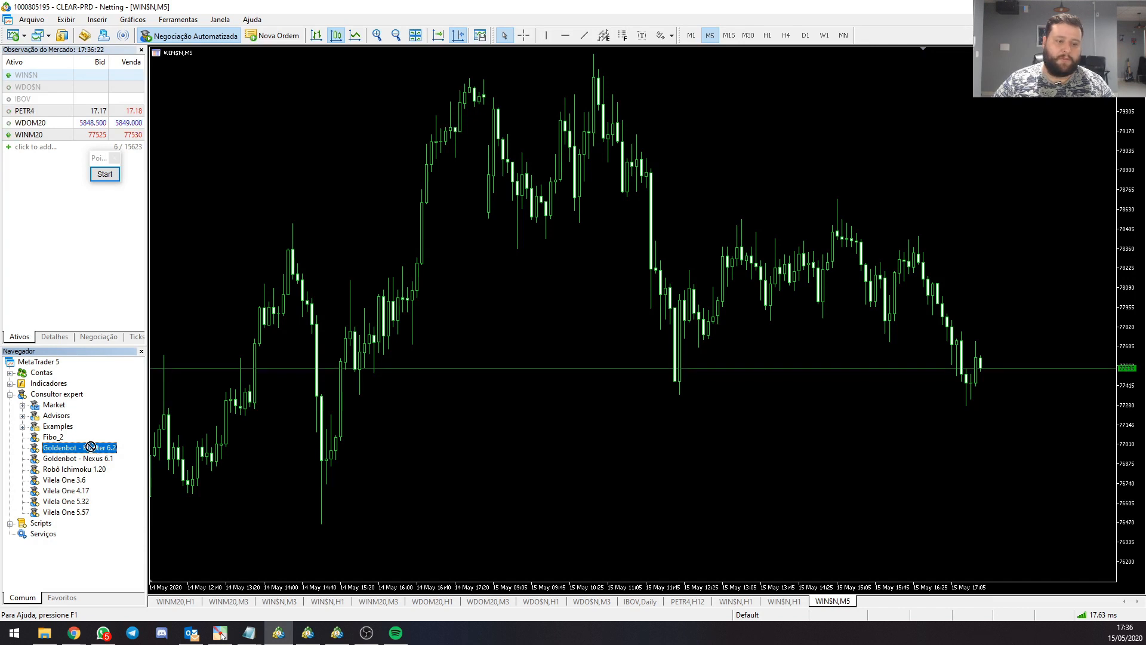
{"action": "left_click_drag", "start_coordinate": [647, 306], "coordinate": [646, 302]}
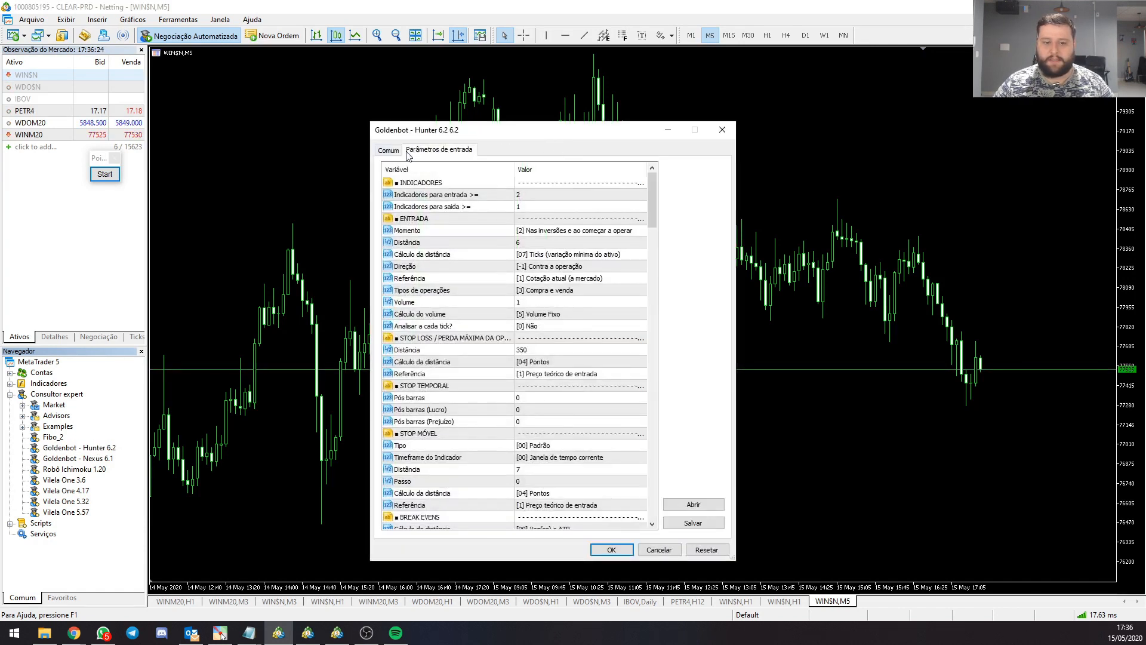
{"action": "left_click", "coordinate": [389, 149]}
{"action": "left_click_drag", "start_coordinate": [468, 136], "coordinate": [473, 49]}
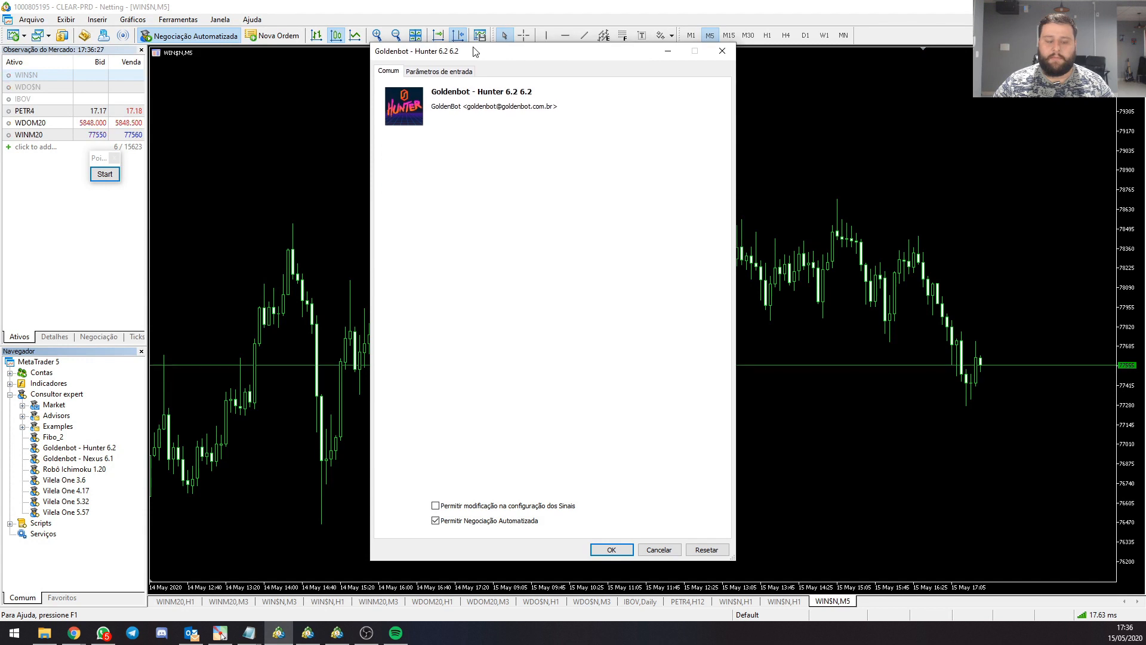
{"action": "left_click", "coordinate": [447, 75]}
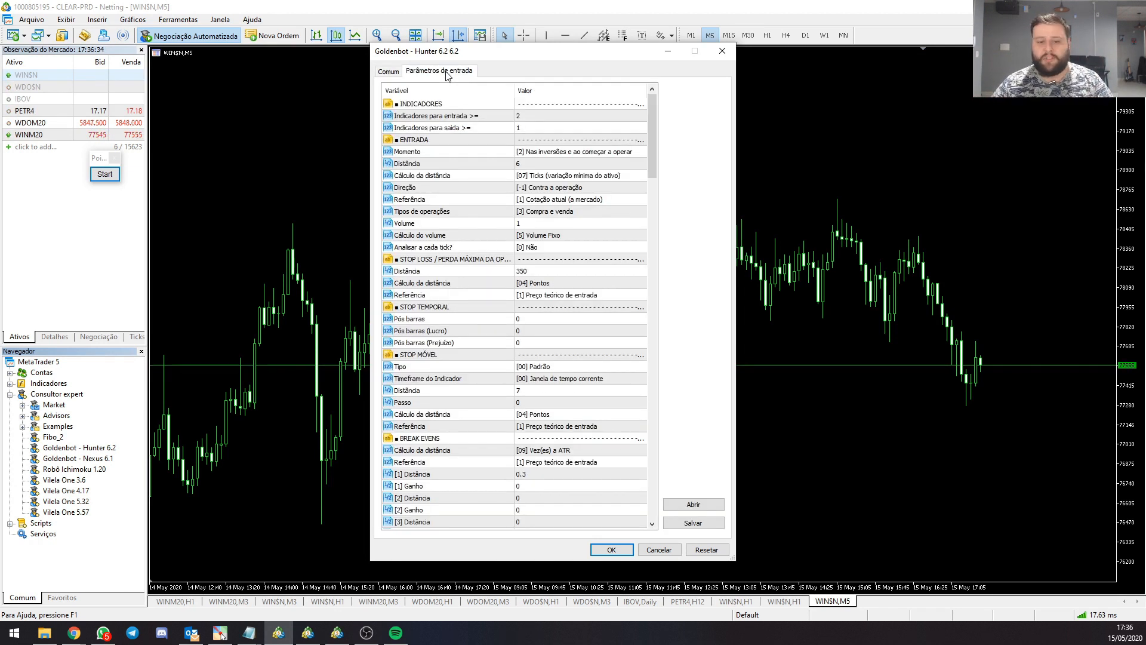
- Point a black annotation arrow at the Abrir control in the Hunter 6.2 parameters and leave annotation mode
{"action": "left_click_drag", "start_coordinate": [99, 158], "coordinate": [617, 141]}
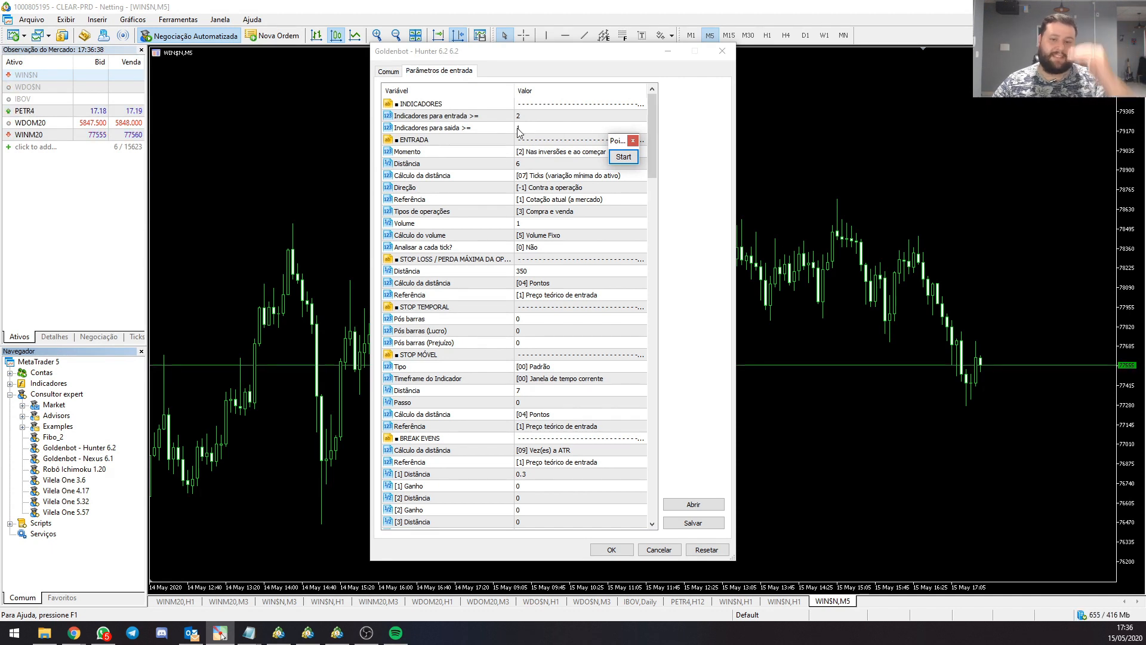
{"action": "left_click", "coordinate": [623, 157]}
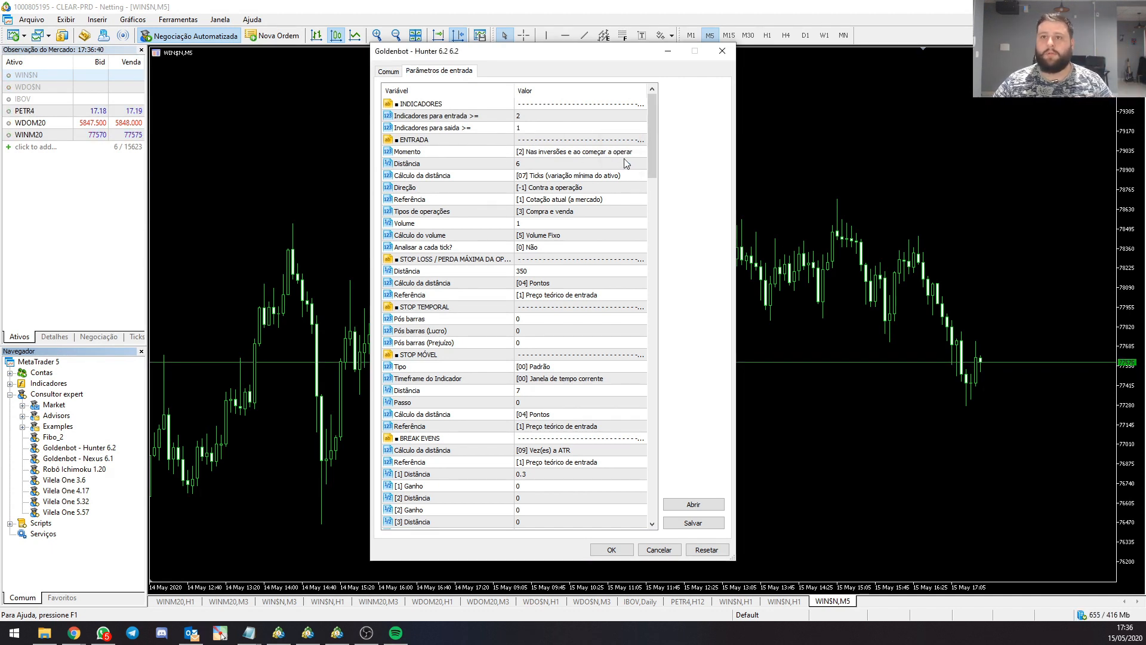
{"action": "left_click_drag", "start_coordinate": [687, 341], "coordinate": [678, 445]}
{"action": "key", "text": "ctrl+z"}
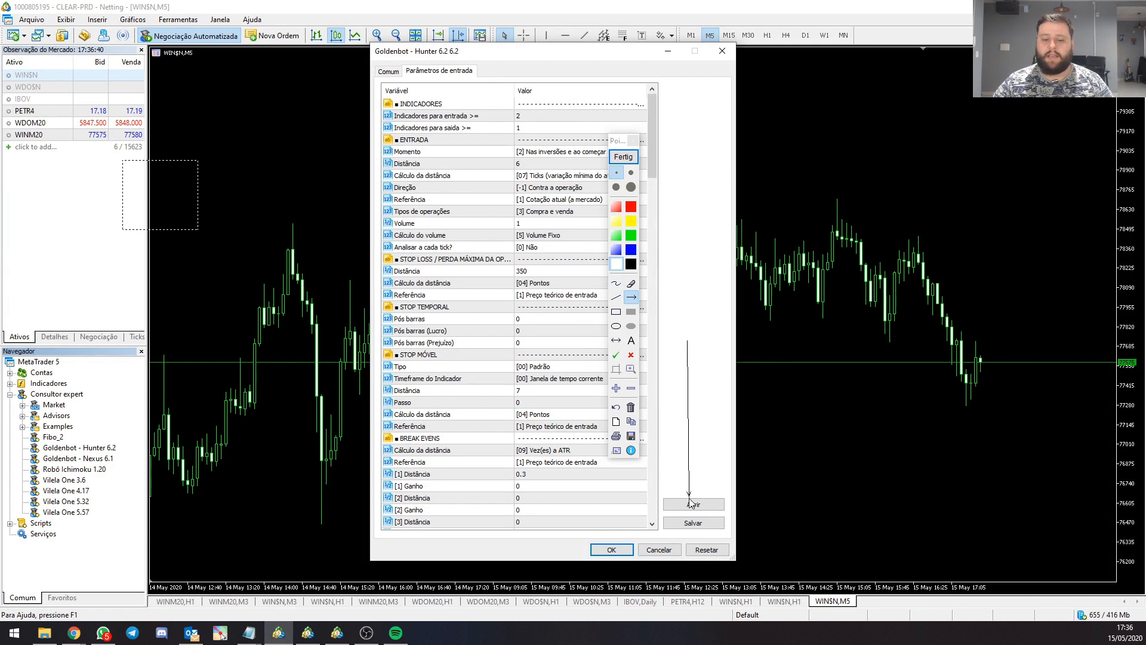
{"action": "left_click", "coordinate": [632, 266]}
{"action": "left_click_drag", "start_coordinate": [692, 220], "coordinate": [690, 503]}
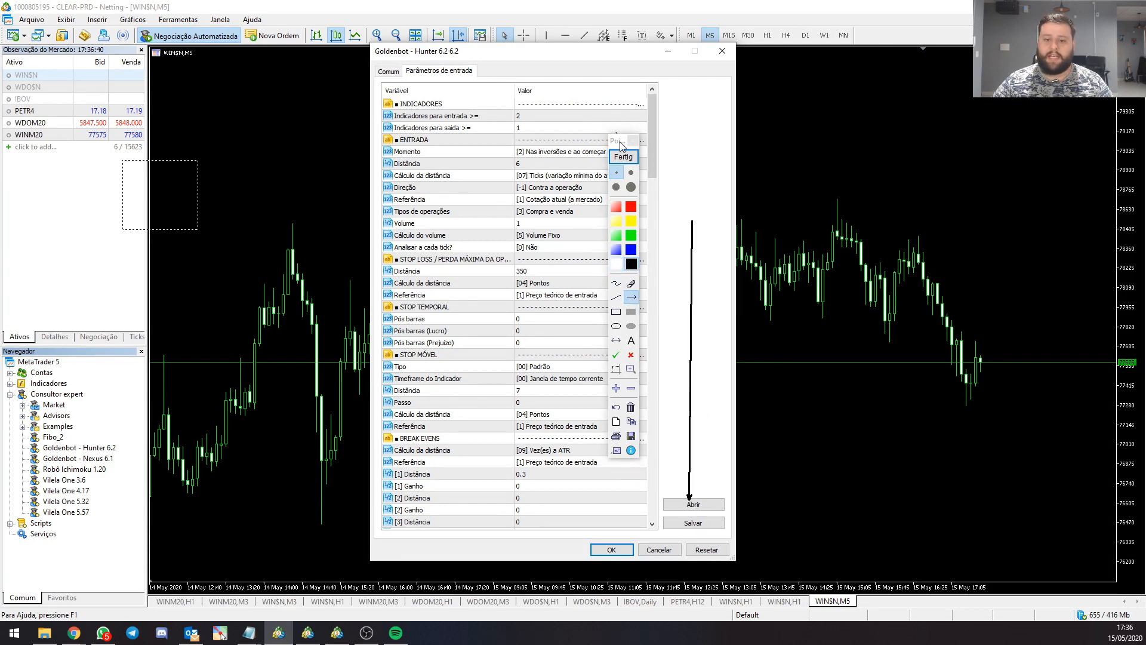
{"action": "left_click", "coordinate": [623, 156]}
- Browse for a settings file in the desktop folder Hunter corretoras Brasil and select the folder 1. Set. Oficial Hunter 2 á 80 cts Ouro
{"action": "left_click", "coordinate": [688, 505]}
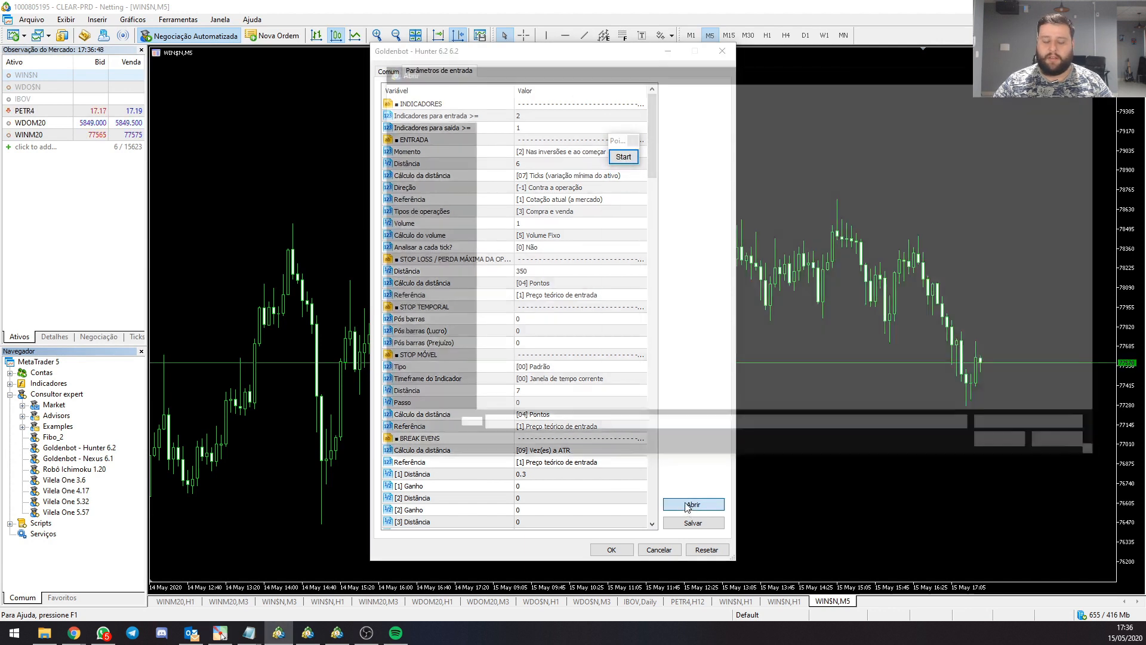
{"action": "left_click_drag", "start_coordinate": [640, 70], "coordinate": [564, 68]}
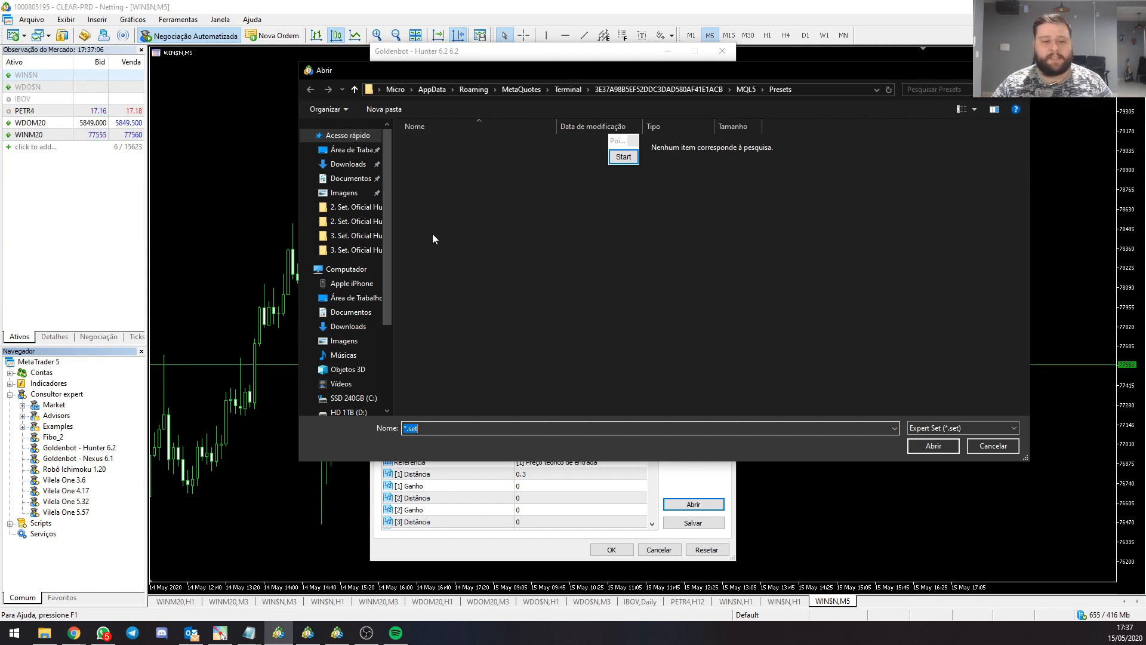
{"action": "left_click", "coordinate": [351, 149]}
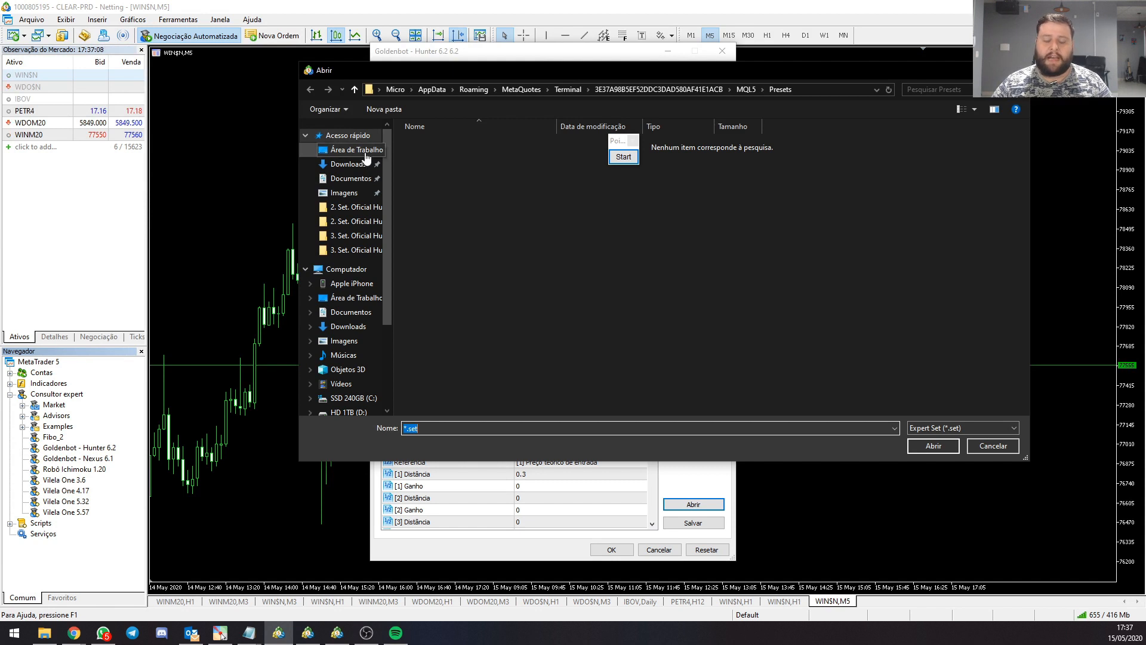
{"action": "left_click_drag", "start_coordinate": [621, 149], "coordinate": [559, 188]}
{"action": "double_click", "coordinate": [643, 176]}
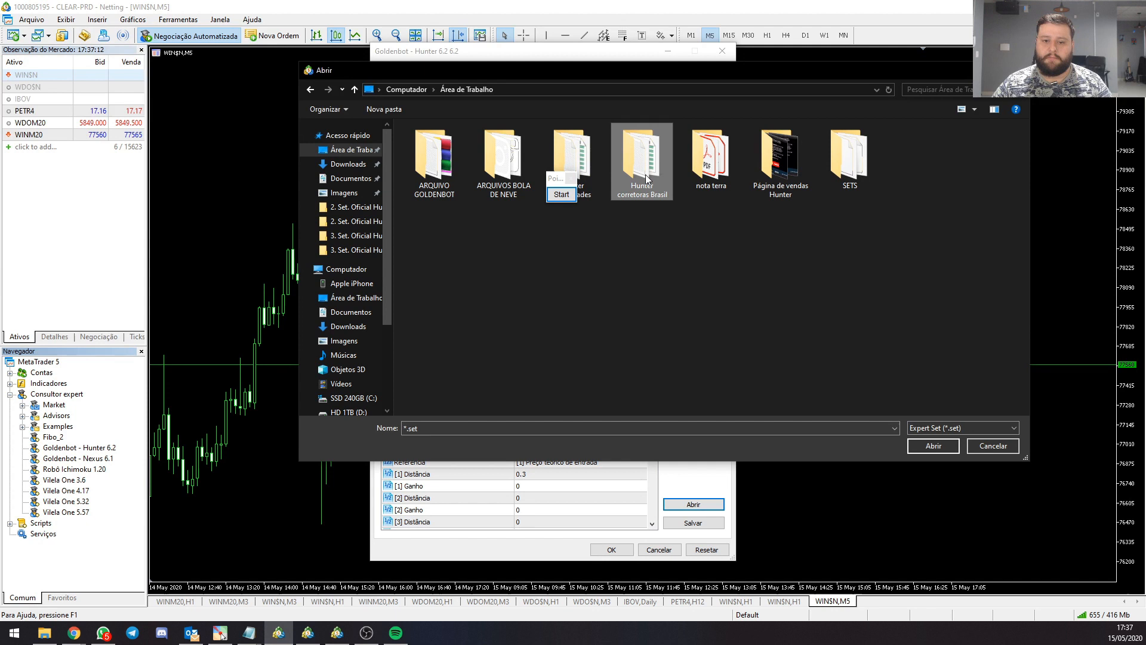
{"action": "left_click", "coordinate": [562, 192]}
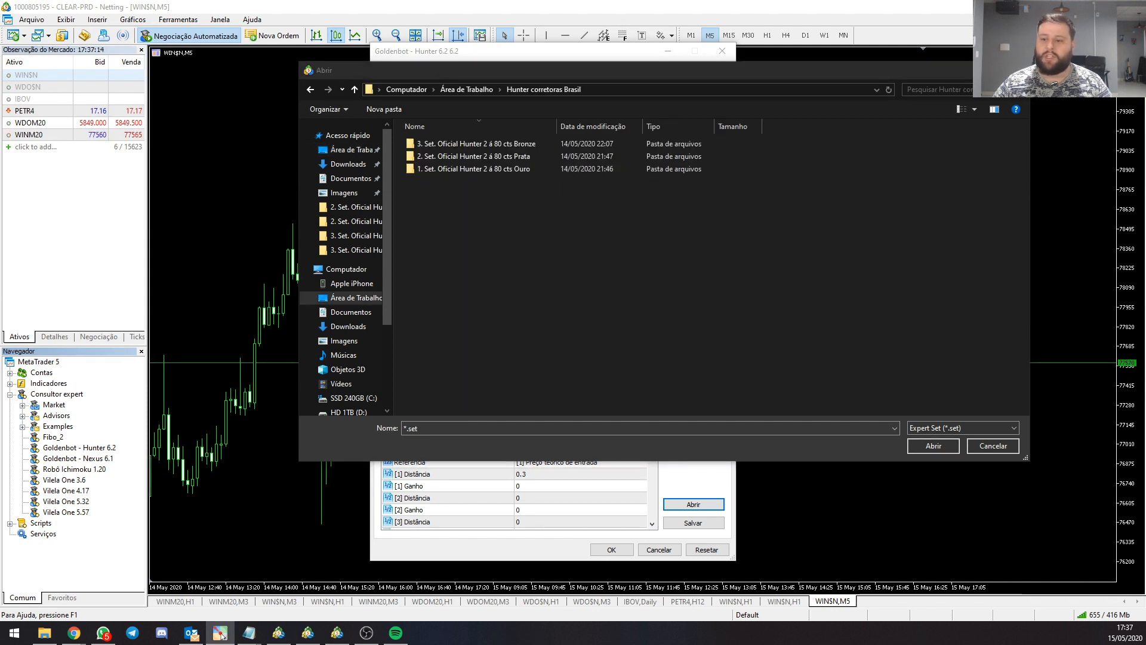
{"action": "left_click", "coordinate": [509, 147]}
{"action": "left_click", "coordinate": [518, 169]}
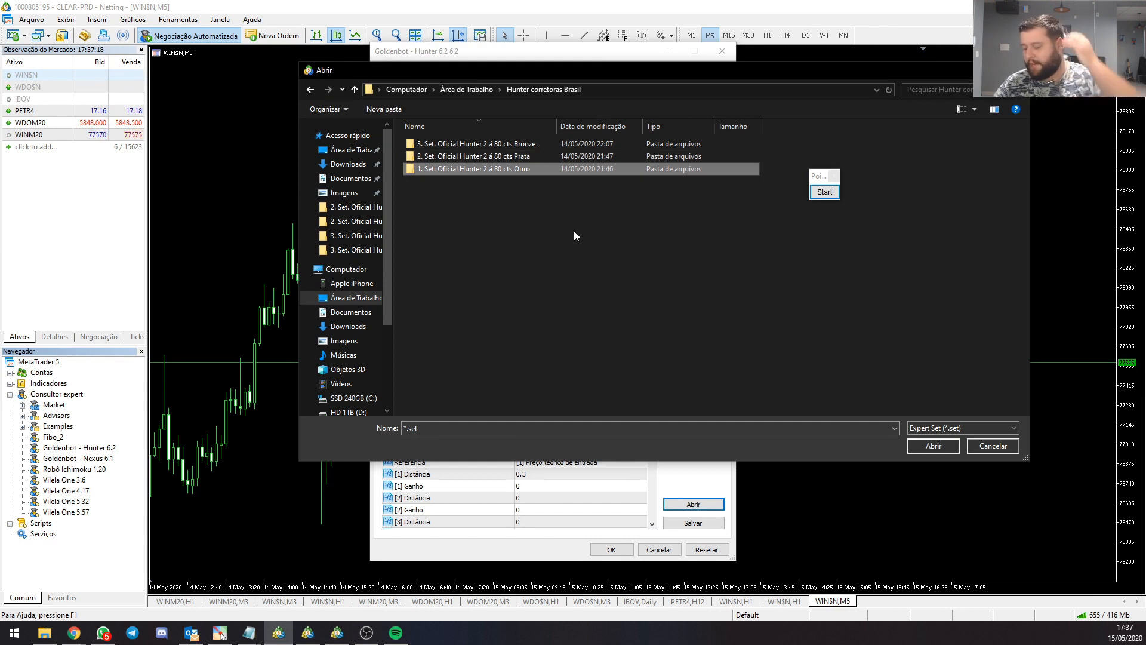
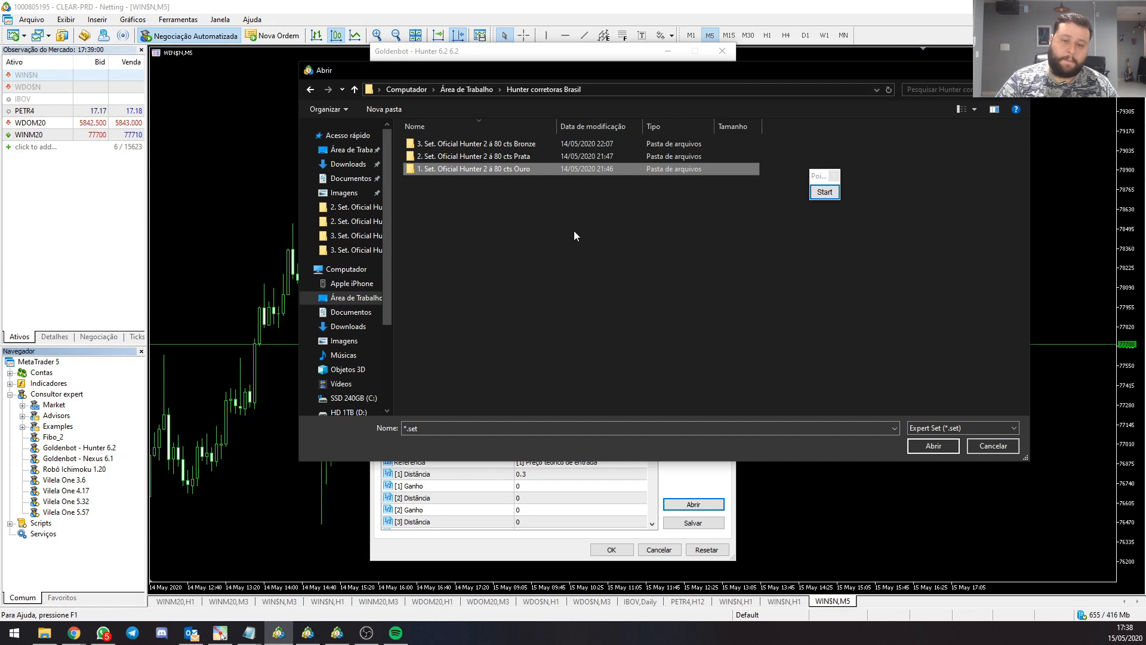
- Point a white annotation arrow at the Ouro set folder, enlarge the folder list for reading, and leave annotation mode
{"action": "left_click", "coordinate": [824, 192]}
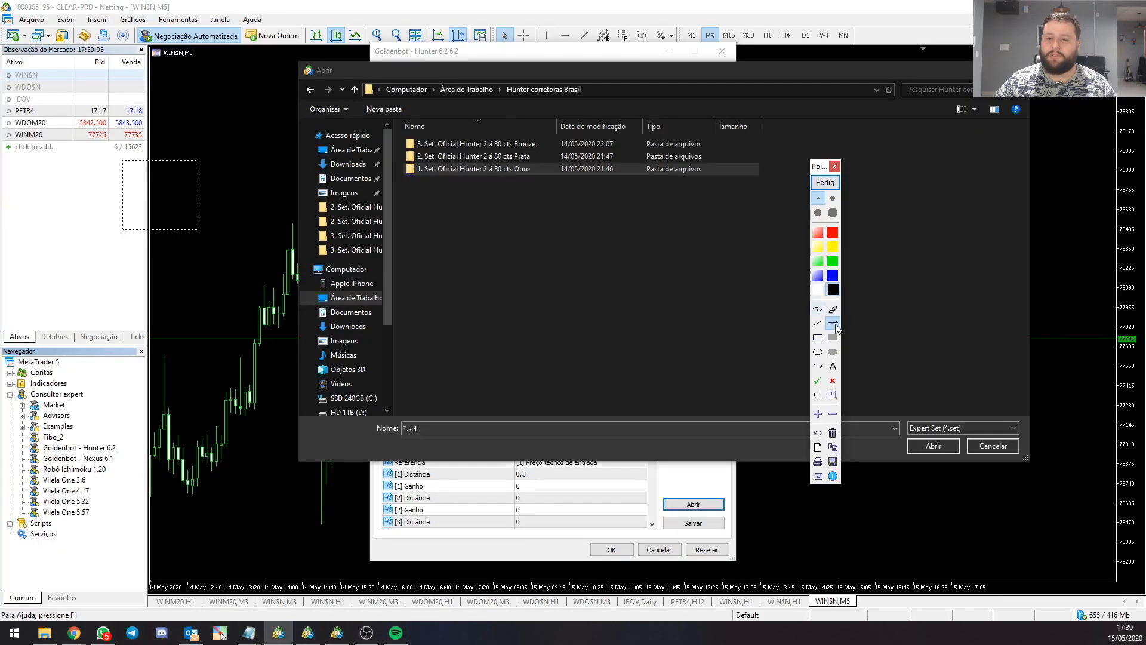
{"action": "left_click_drag", "start_coordinate": [550, 228], "coordinate": [533, 181]}
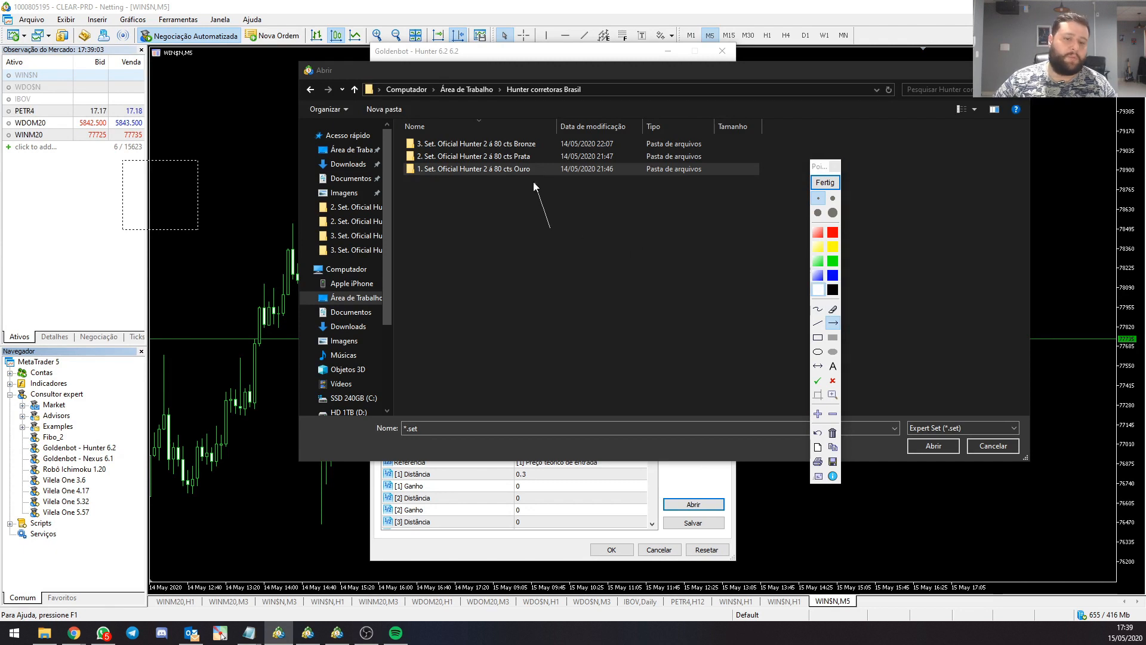
{"action": "scroll", "coordinate": [532, 180], "scroll_direction": "up", "scroll_amount": 2}
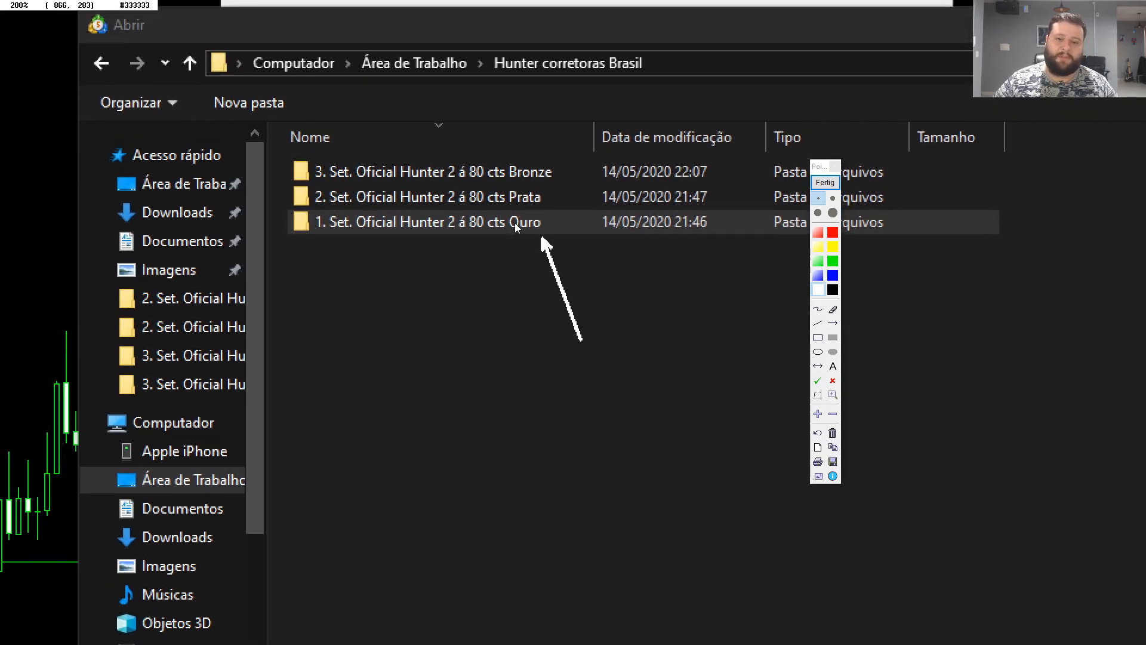
{"action": "scroll", "coordinate": [518, 238], "scroll_direction": "up", "scroll_amount": 1}
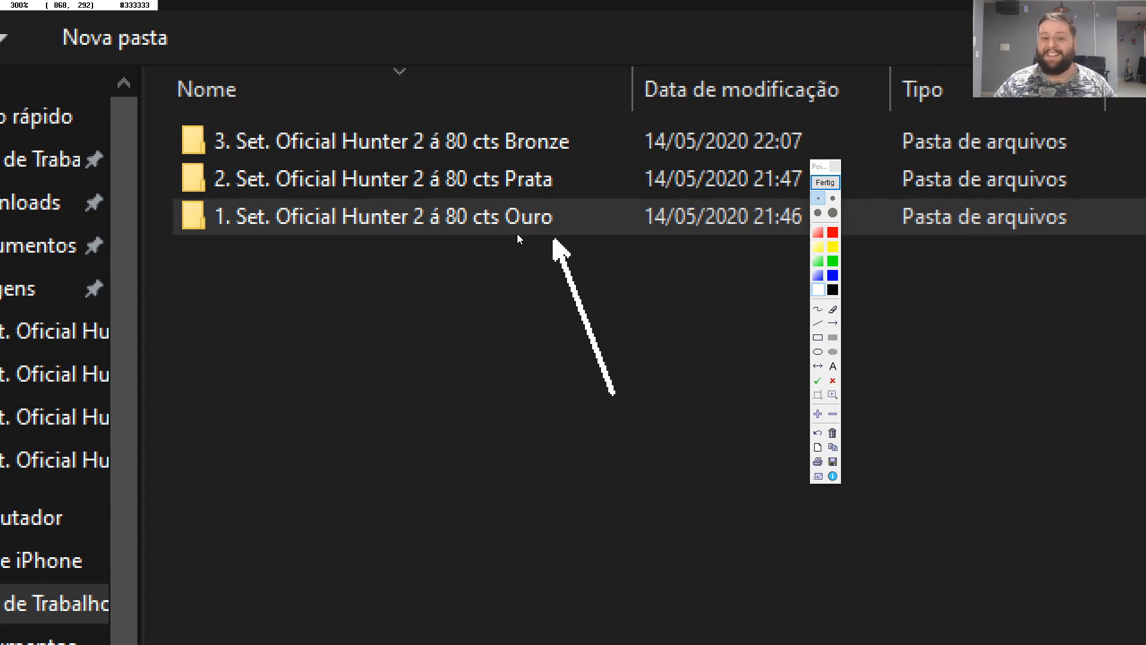
{"action": "left_click_drag", "start_coordinate": [528, 181], "coordinate": [495, 179]}
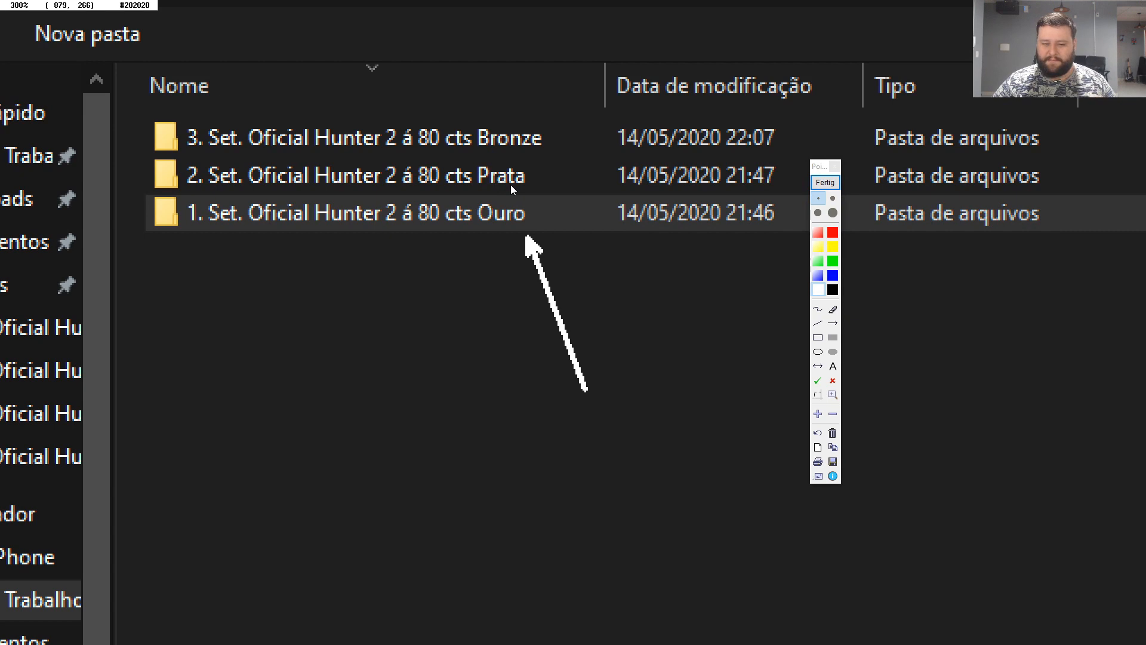
{"action": "left_click", "coordinate": [825, 182]}
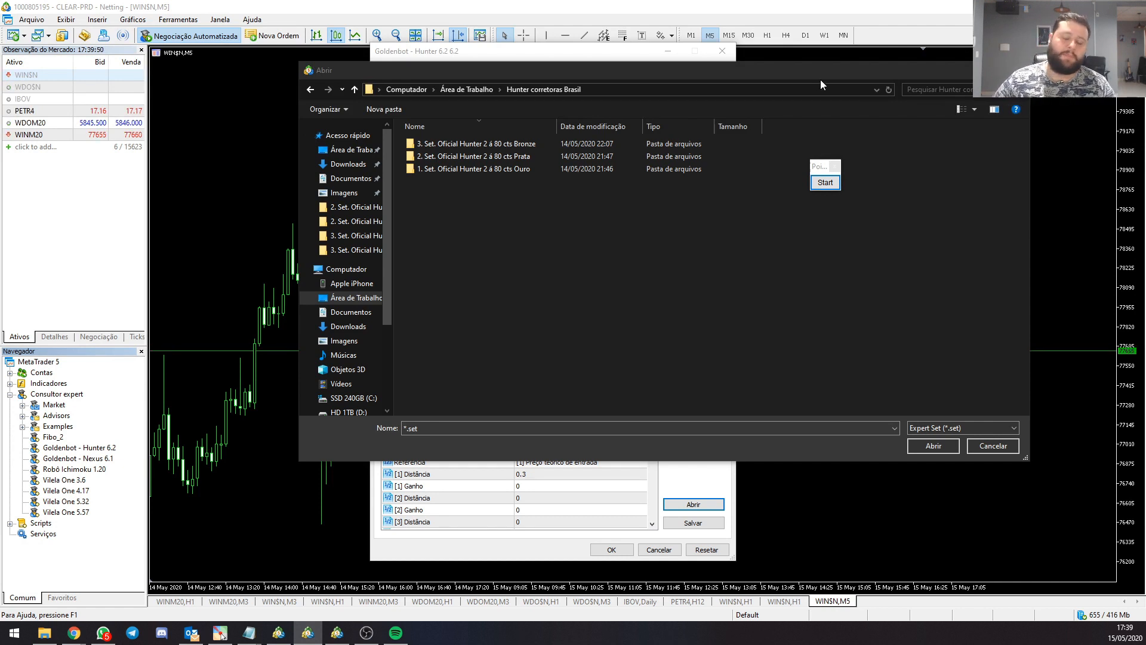
{"action": "left_click_drag", "start_coordinate": [826, 166], "coordinate": [837, 129]}
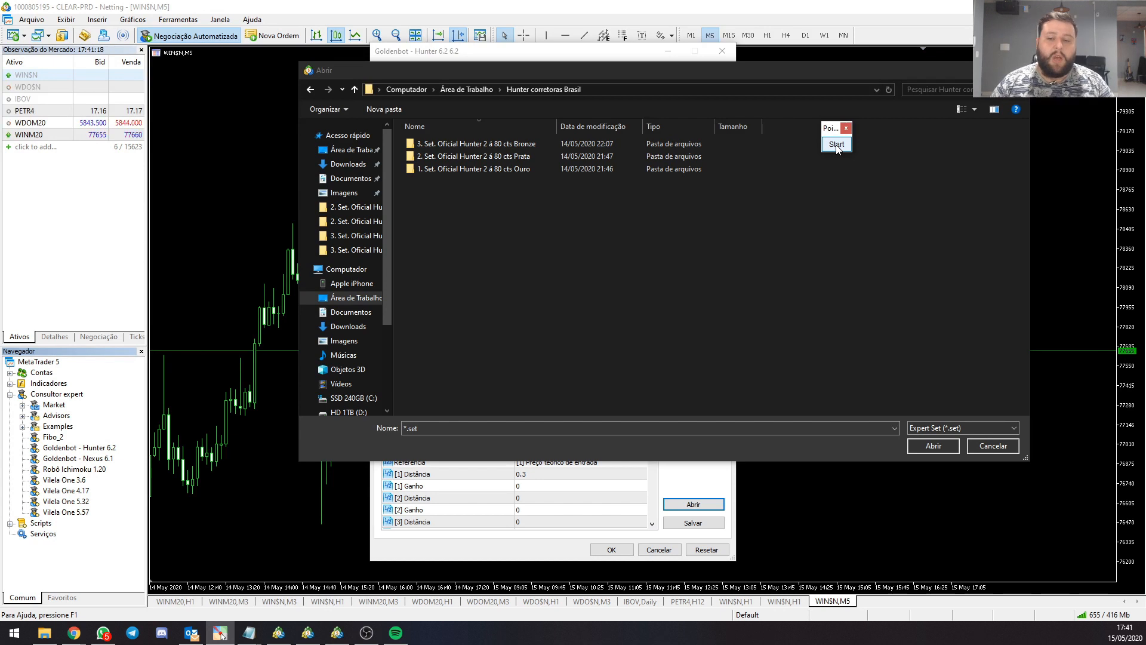
- Load the 2 contratos valor recomendado R$ 1.250,00.set file from the Ouro folder into the Hunter 6.2 parameters
{"action": "left_click_drag", "start_coordinate": [643, 71], "coordinate": [630, 72]}
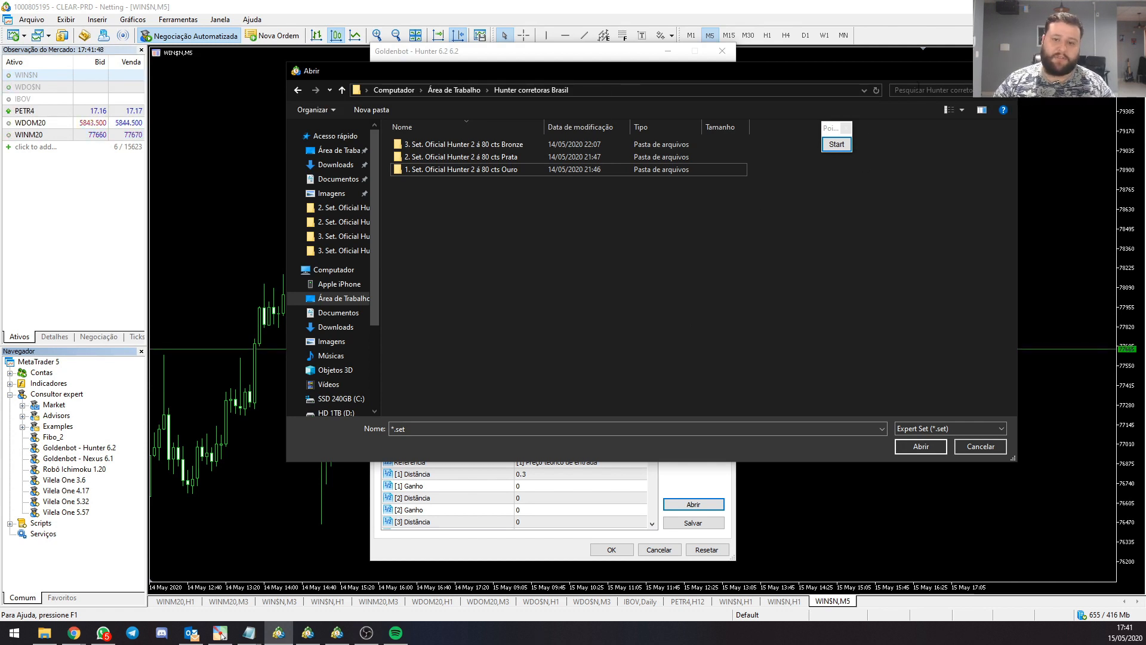
{"action": "double_click", "coordinate": [509, 168]}
{"action": "left_click", "coordinate": [459, 145]}
{"action": "left_click", "coordinate": [913, 443]}
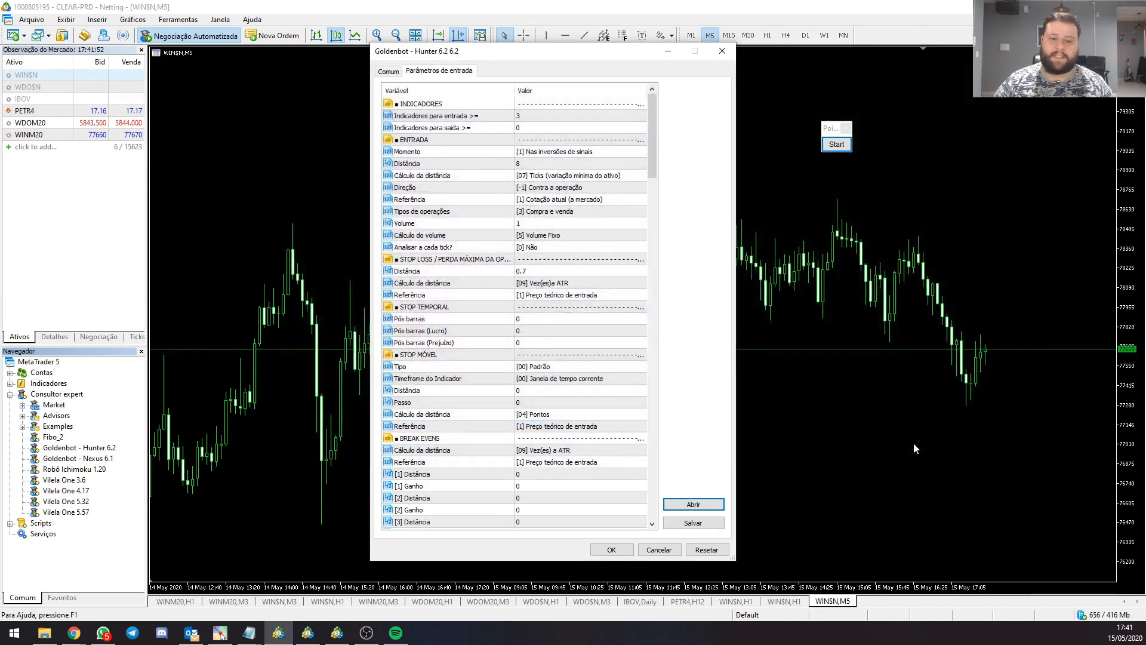
- Browse back to the Ouro folder in Hunter corretoras Brasil, widen the name column and review the available set files
{"action": "left_click", "coordinate": [679, 505]}
{"action": "left_click", "coordinate": [337, 151]}
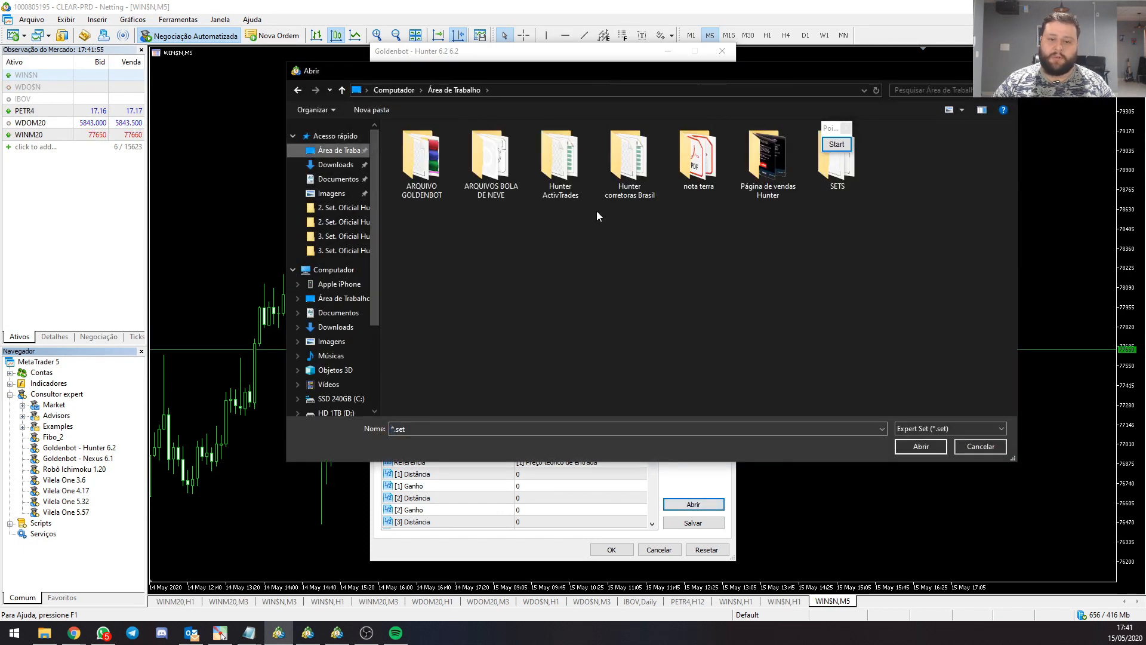
{"action": "double_click", "coordinate": [614, 171]}
{"action": "double_click", "coordinate": [505, 169]}
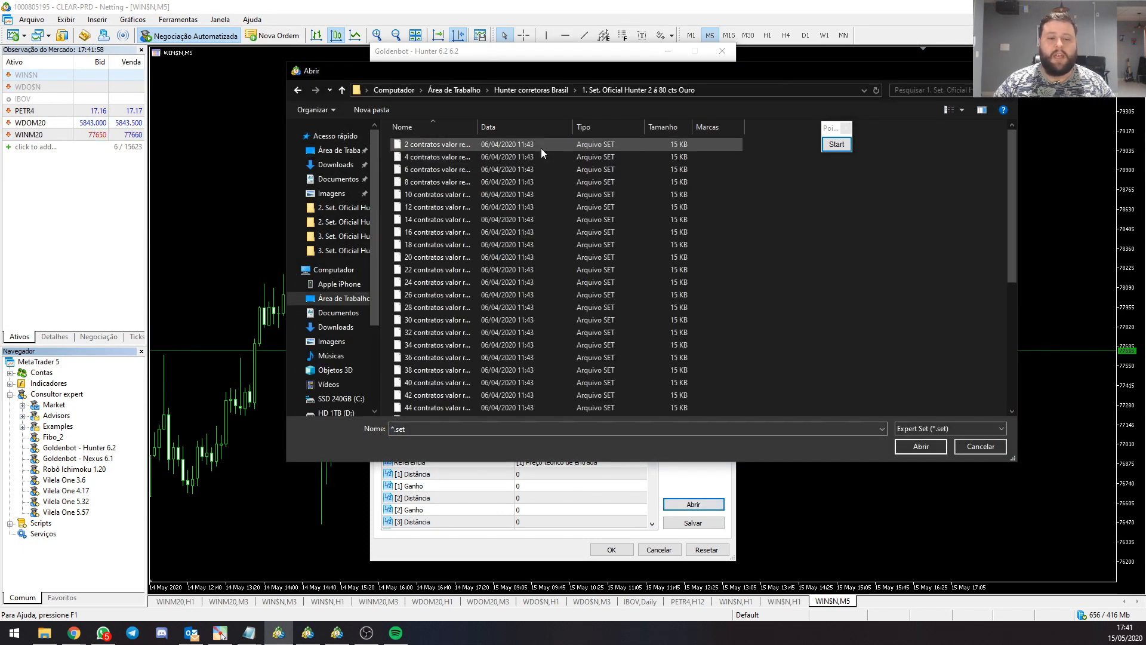
{"action": "left_click_drag", "start_coordinate": [478, 127], "coordinate": [669, 135]}
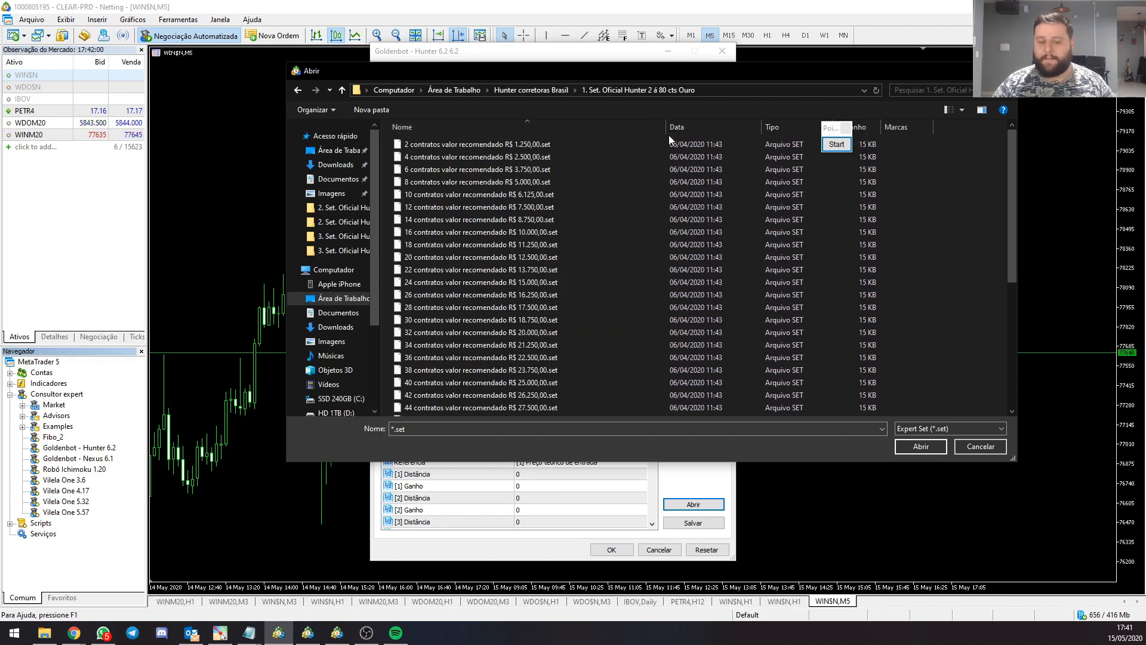
{"action": "scroll", "coordinate": [620, 173], "scroll_direction": "down", "scroll_amount": 6}
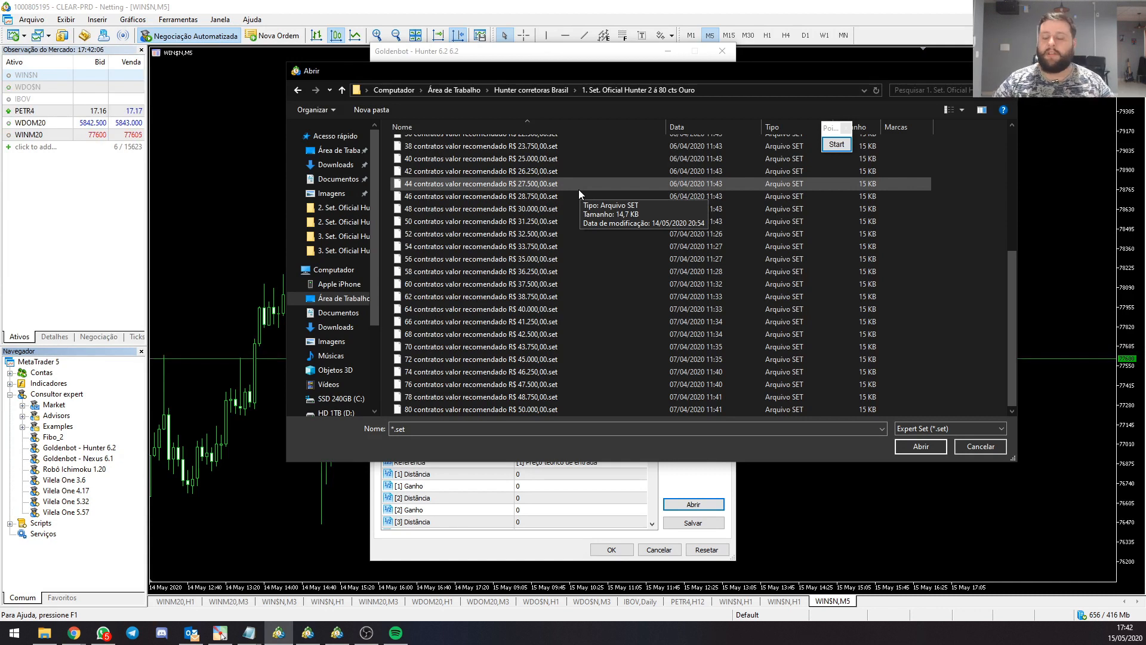
- Examine the Ouro set files from 2 contratos R$ 1.250,00 to 80 contratos R$ 50.000,00, enlarging the list for reading
{"action": "scroll", "coordinate": [577, 190], "scroll_direction": "up", "scroll_amount": 6}
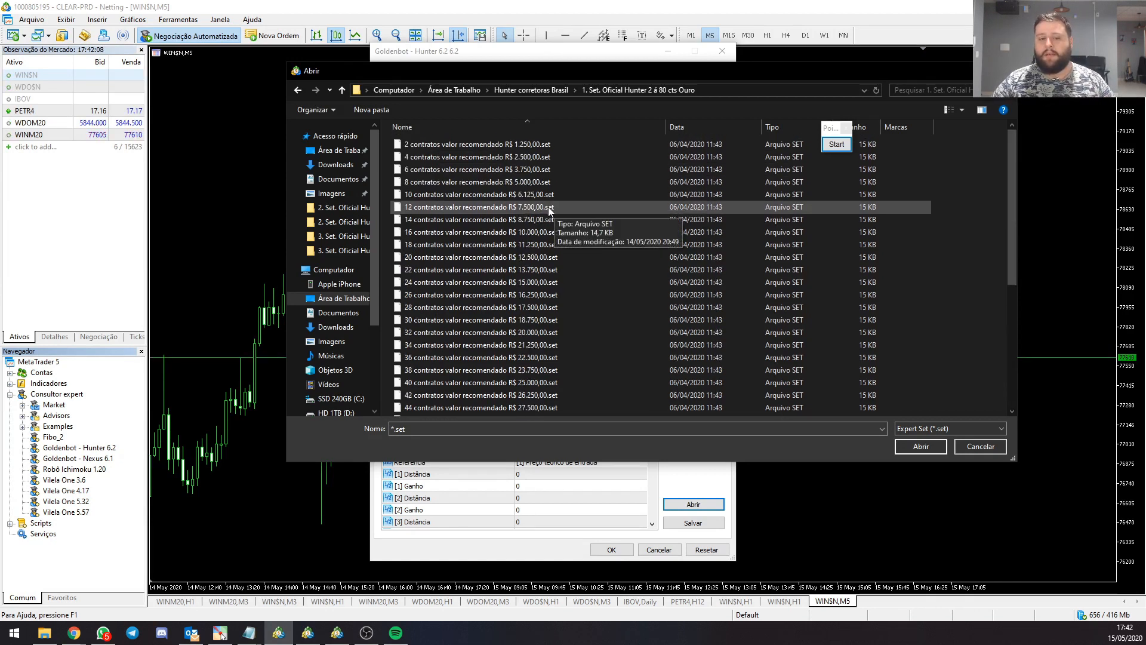
{"action": "left_click", "coordinate": [519, 147]}
{"action": "scroll", "coordinate": [517, 179], "scroll_direction": "down", "scroll_amount": 6}
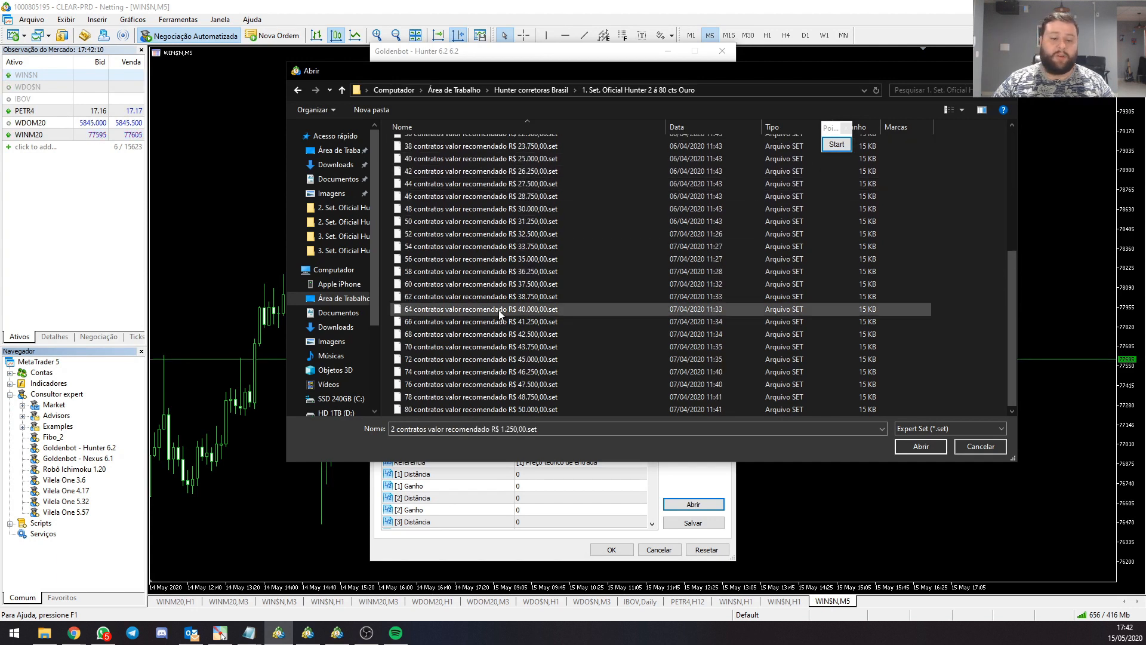
{"action": "left_click", "coordinate": [472, 409]}
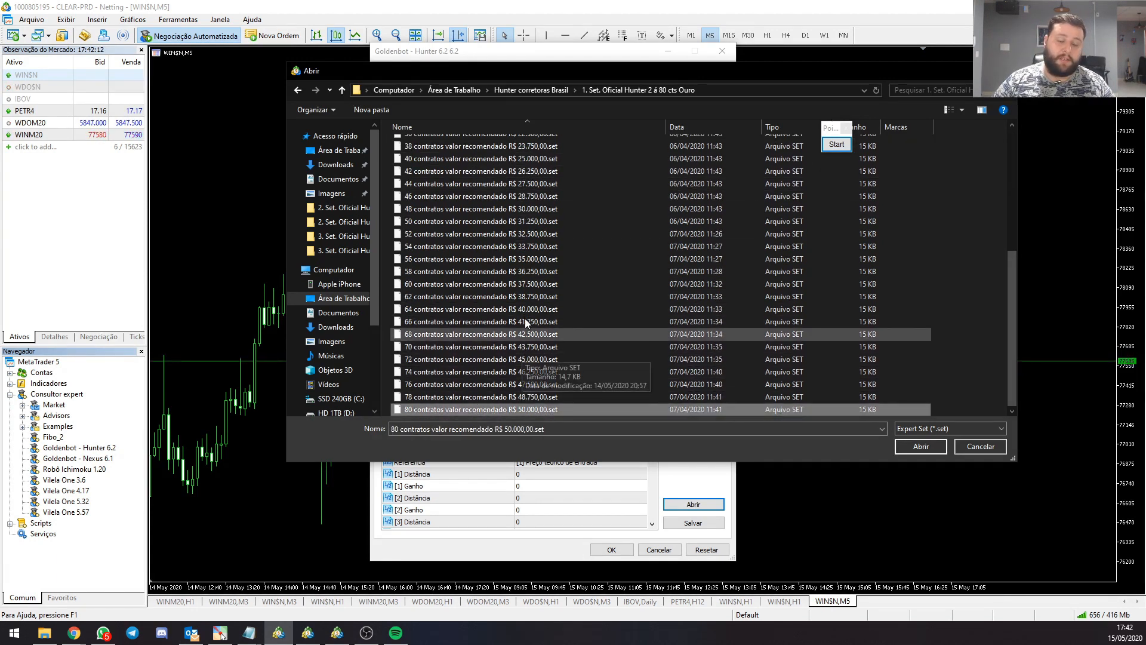
{"action": "left_click", "coordinate": [842, 150]}
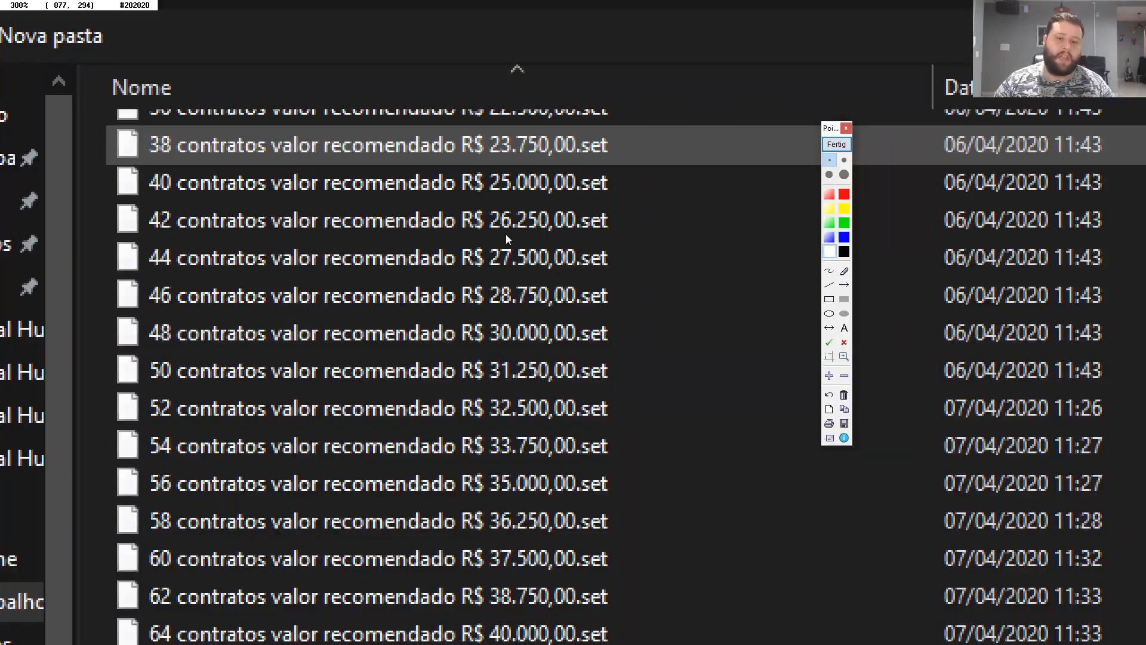
{"action": "left_click", "coordinate": [836, 144]}
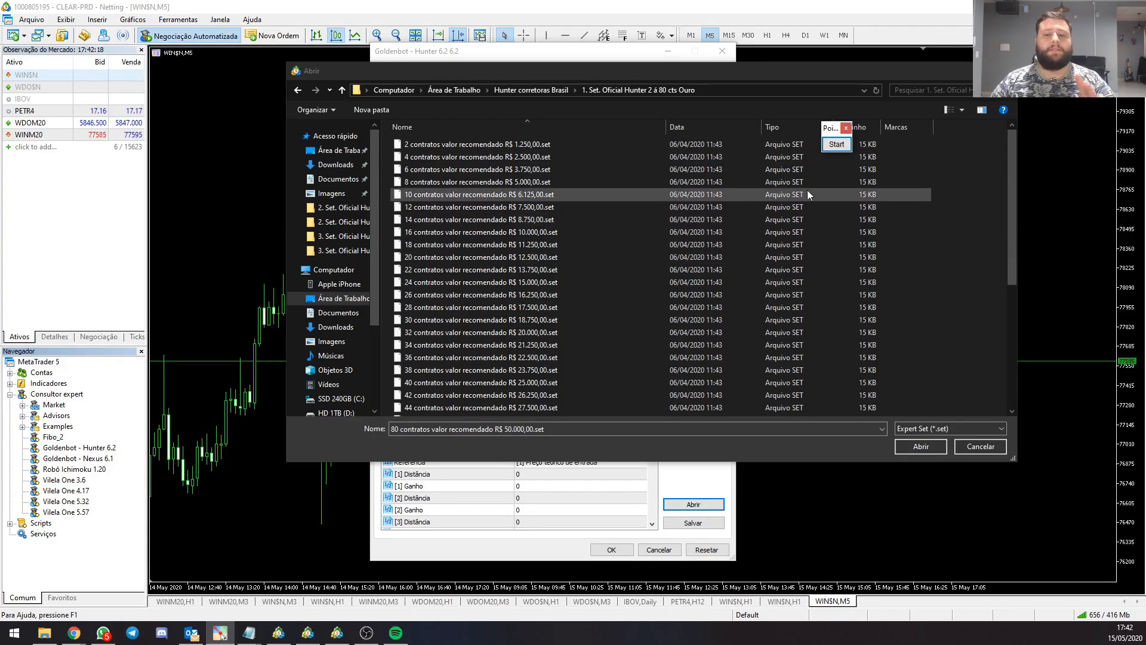
{"action": "left_click", "coordinate": [836, 144]}
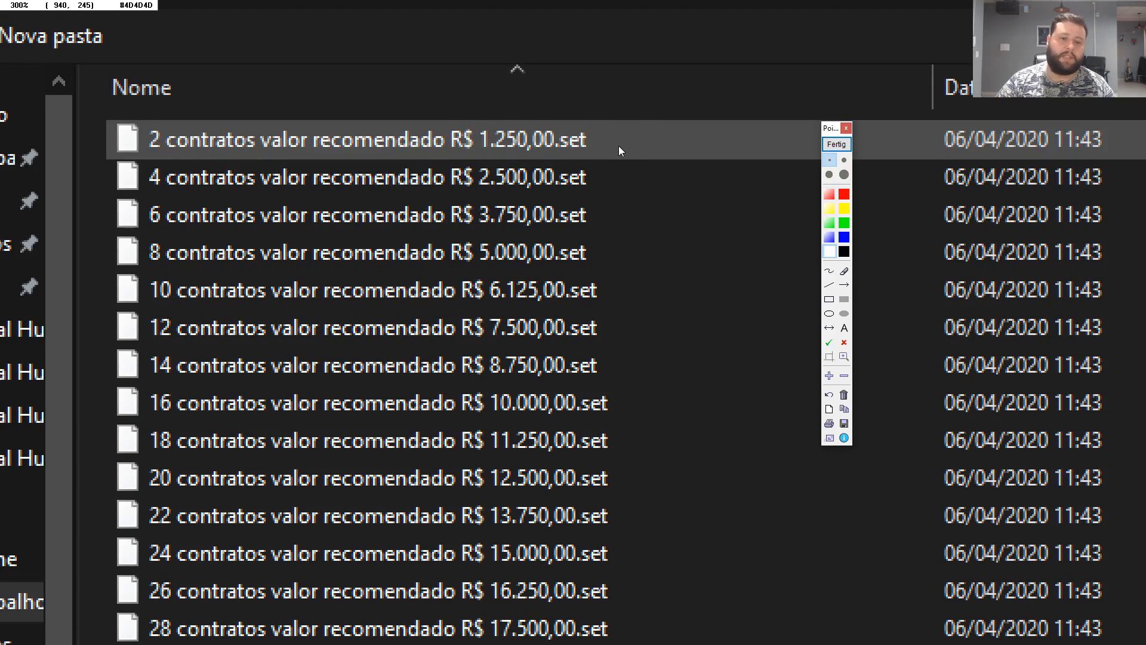
{"action": "key", "text": "Escape"}
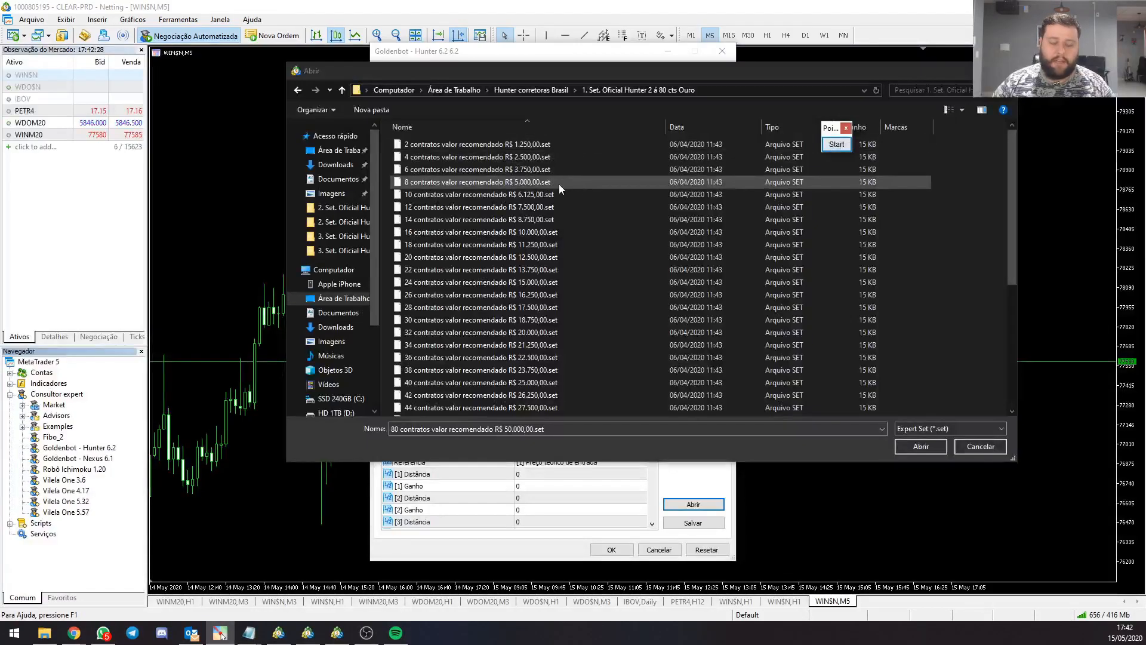
- Load 2 contratos valor recomendado R$ 1.250,00.set into the Hunter 6.2 parameters and move the annotation toolbar beside the parameter list
{"action": "left_click", "coordinate": [503, 146]}
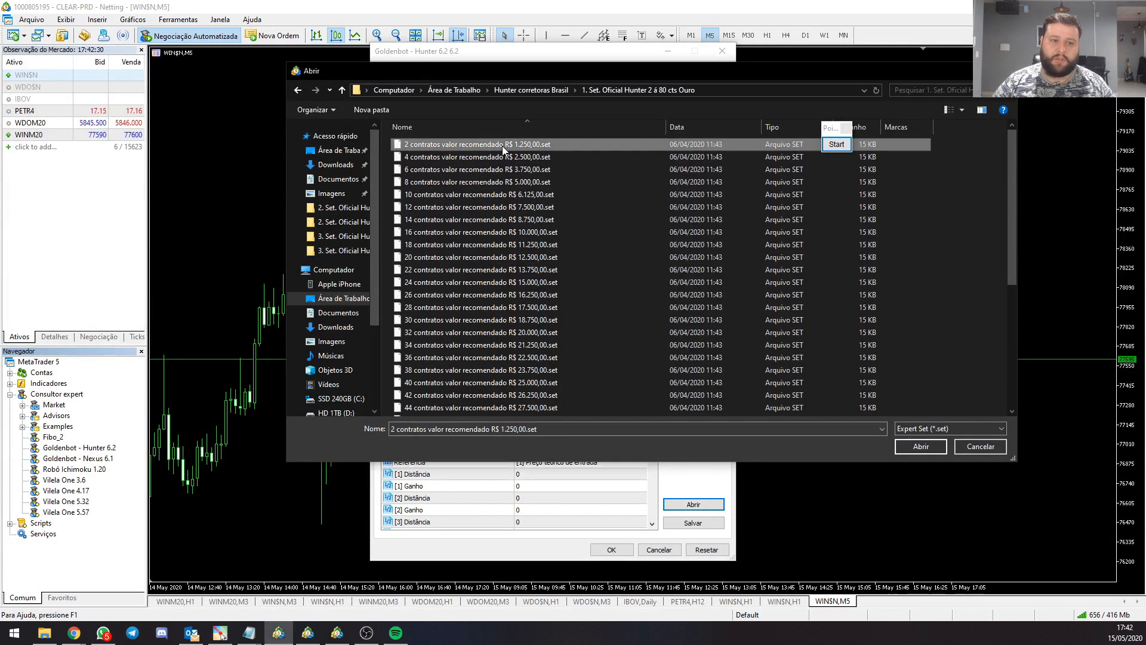
{"action": "left_click", "coordinate": [931, 448]}
{"action": "left_click_drag", "start_coordinate": [825, 131], "coordinate": [705, 156]}
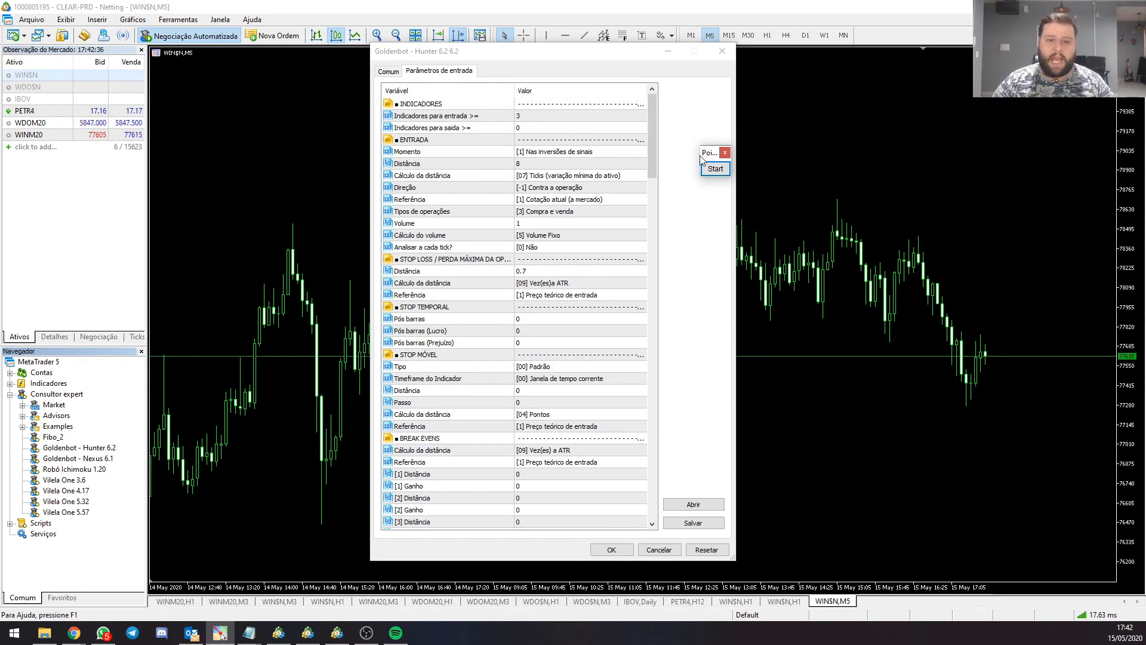
- Point black annotation arrows at the stop loss distance, the entry distance, and the entry and exit indicator counts, then leave annotation mode
{"action": "left_click", "coordinate": [713, 170]}
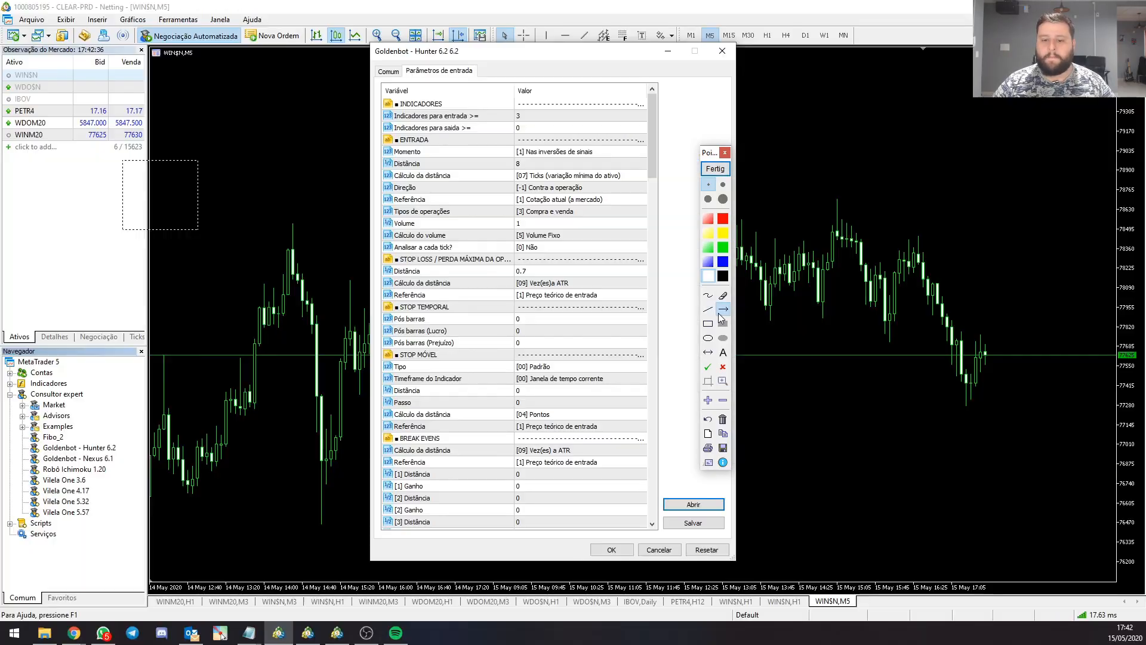
{"action": "left_click", "coordinate": [722, 309]}
{"action": "left_click_drag", "start_coordinate": [640, 270], "coordinate": [545, 272]}
{"action": "left_click", "coordinate": [722, 275]}
{"action": "left_click_drag", "start_coordinate": [628, 269], "coordinate": [539, 272]}
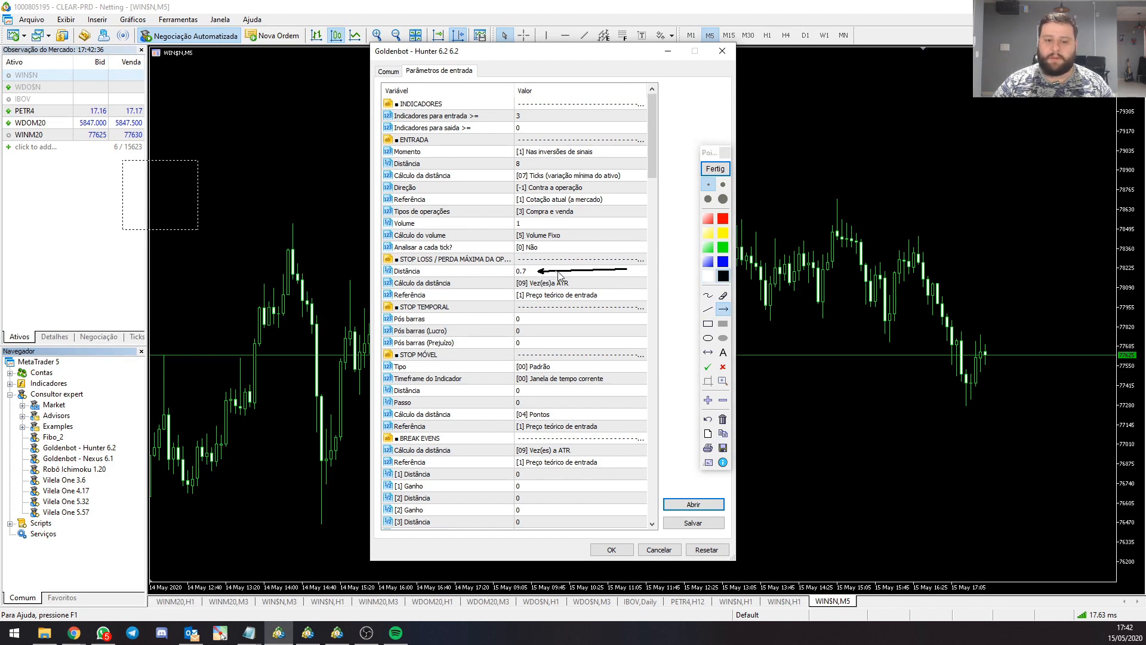
{"action": "left_click_drag", "start_coordinate": [640, 162], "coordinate": [532, 163]}
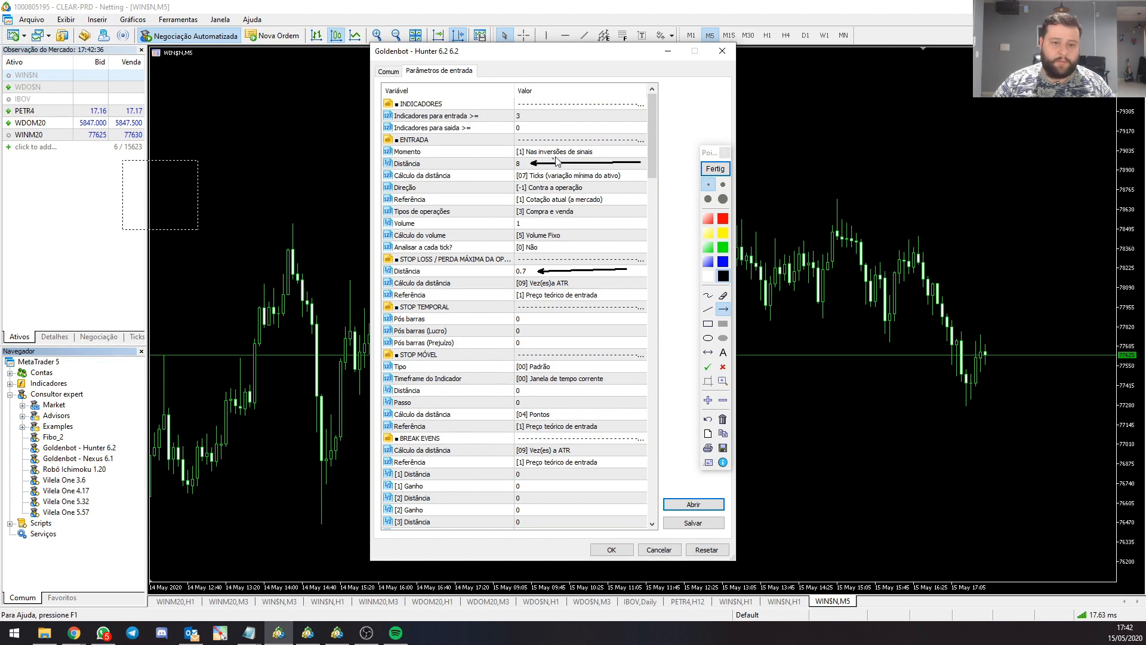
{"action": "left_click_drag", "start_coordinate": [615, 114], "coordinate": [537, 115]}
{"action": "left_click_drag", "start_coordinate": [614, 128], "coordinate": [542, 127]}
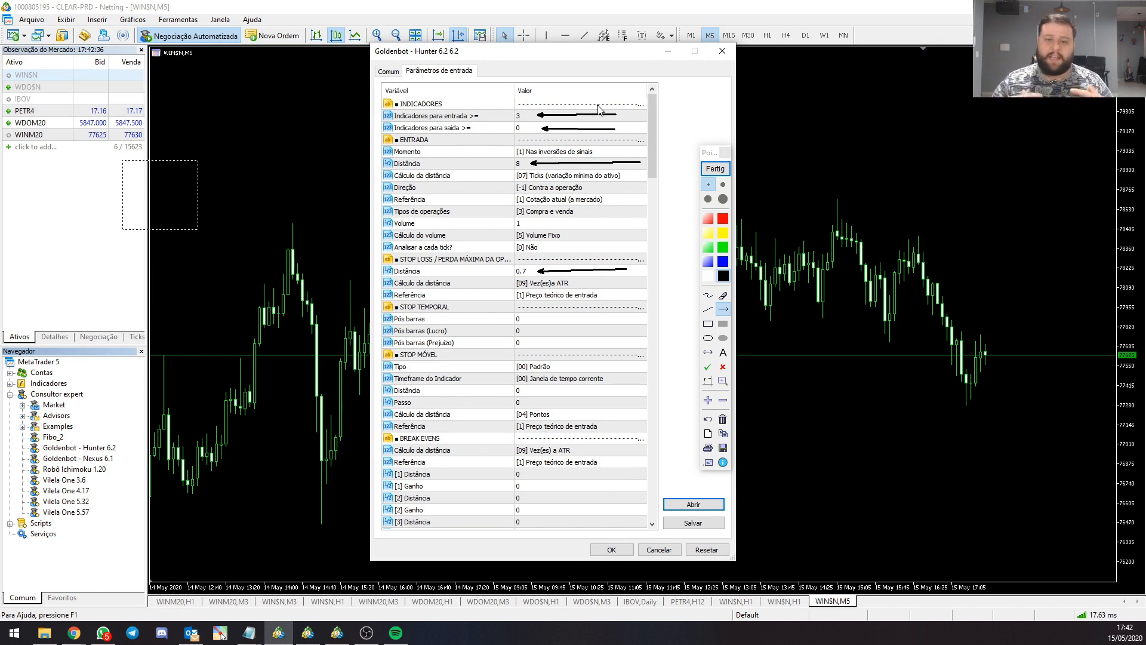
{"action": "left_click", "coordinate": [716, 168]}
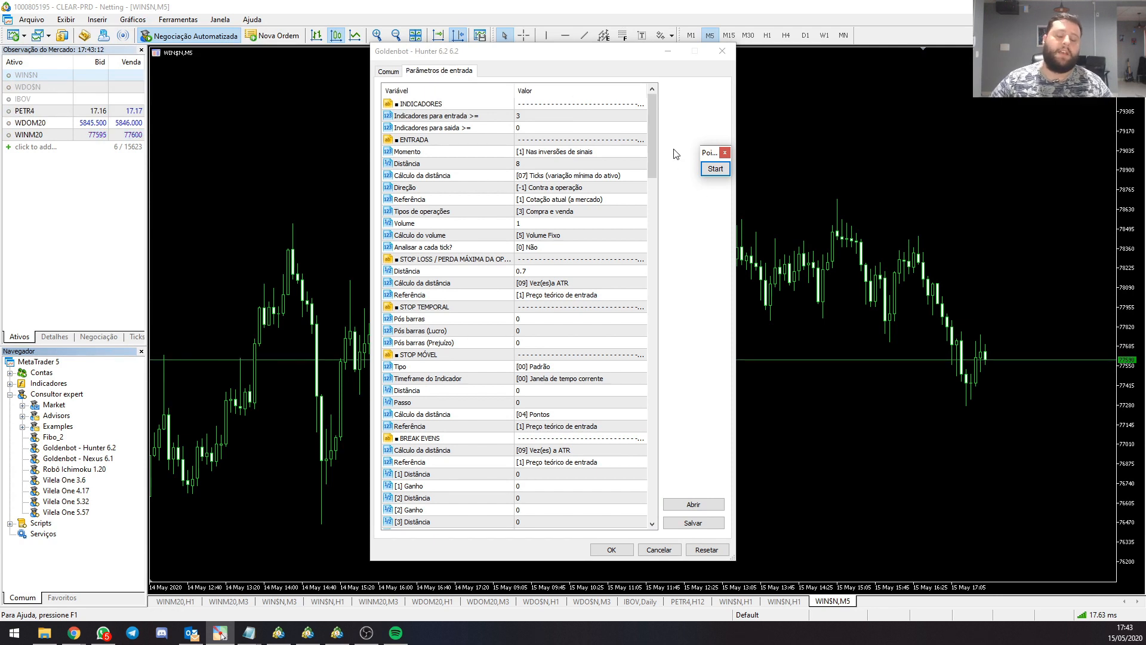
- Point black annotation arrows at the Momento and Distância values in the ENTRADA section
{"action": "left_click", "coordinate": [713, 169]}
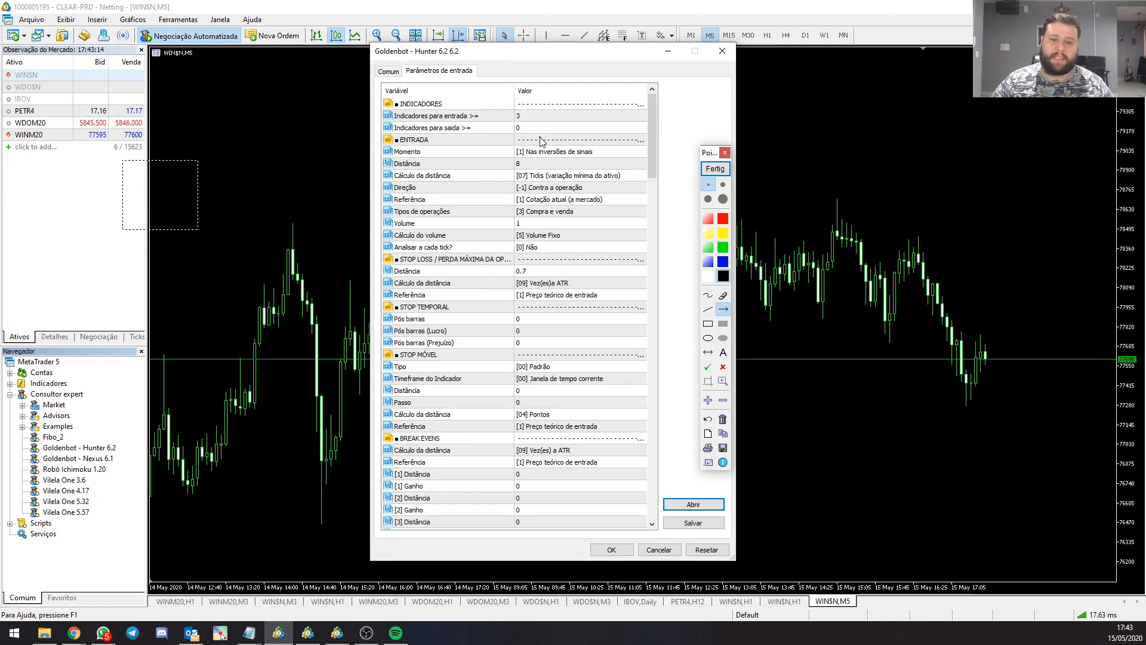
{"action": "left_click_drag", "start_coordinate": [635, 148], "coordinate": [605, 153]}
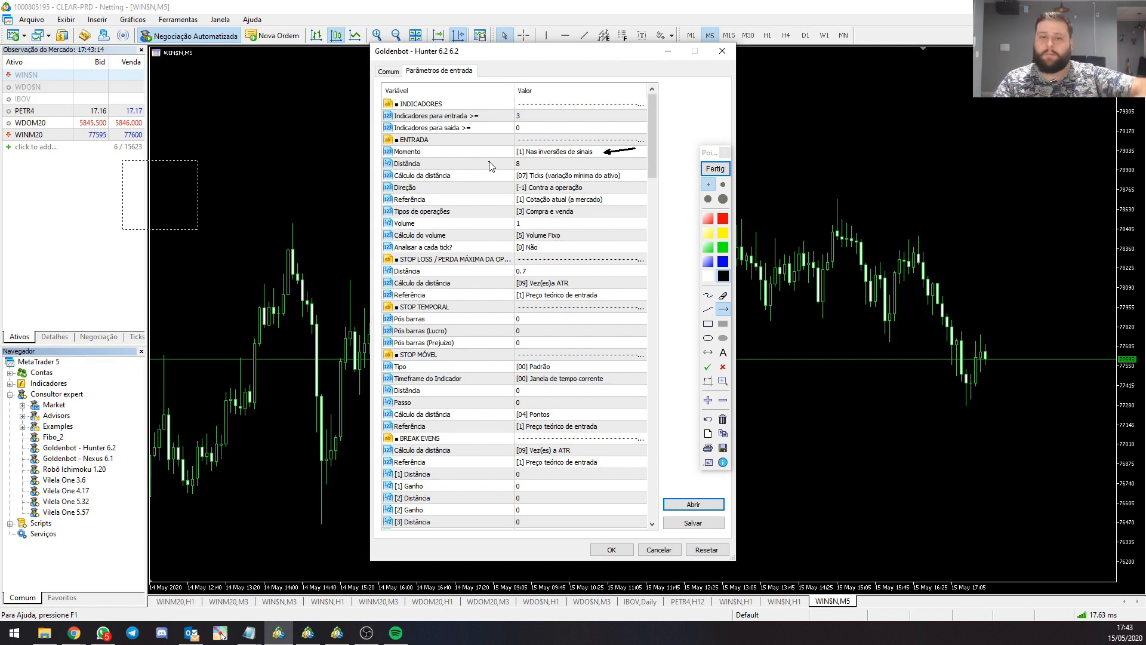
{"action": "left_click_drag", "start_coordinate": [629, 163], "coordinate": [547, 167]}
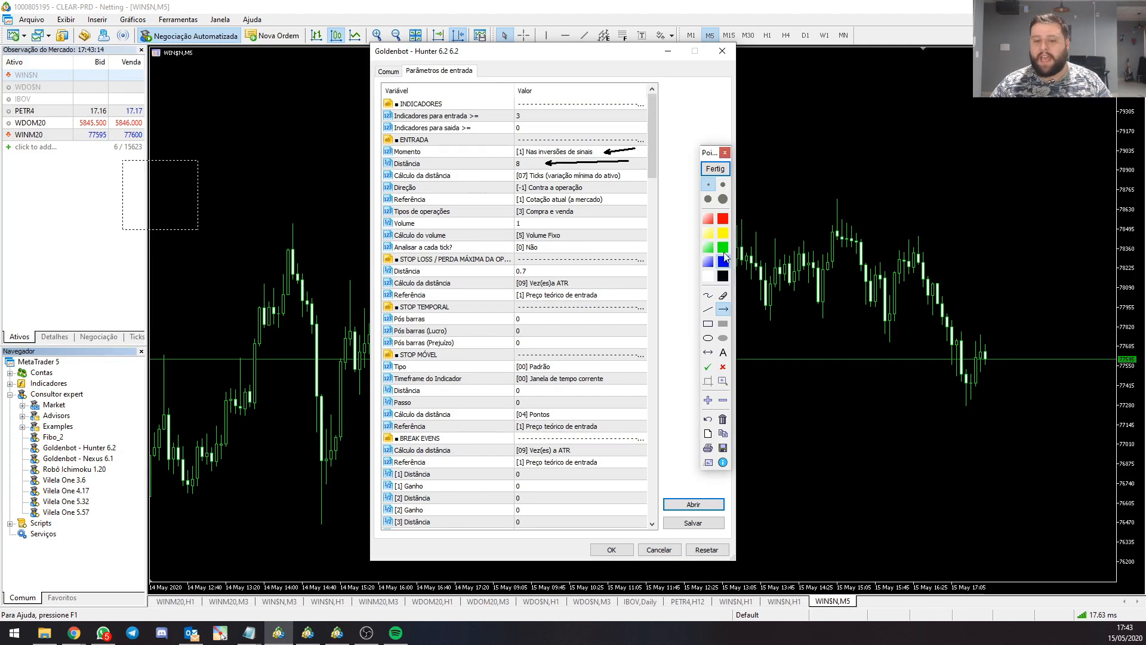
- Draw two roughly parallel green annotation arrows in the empty chart area beyond the last candles, then end the annotation
{"action": "left_click", "coordinate": [707, 185]}
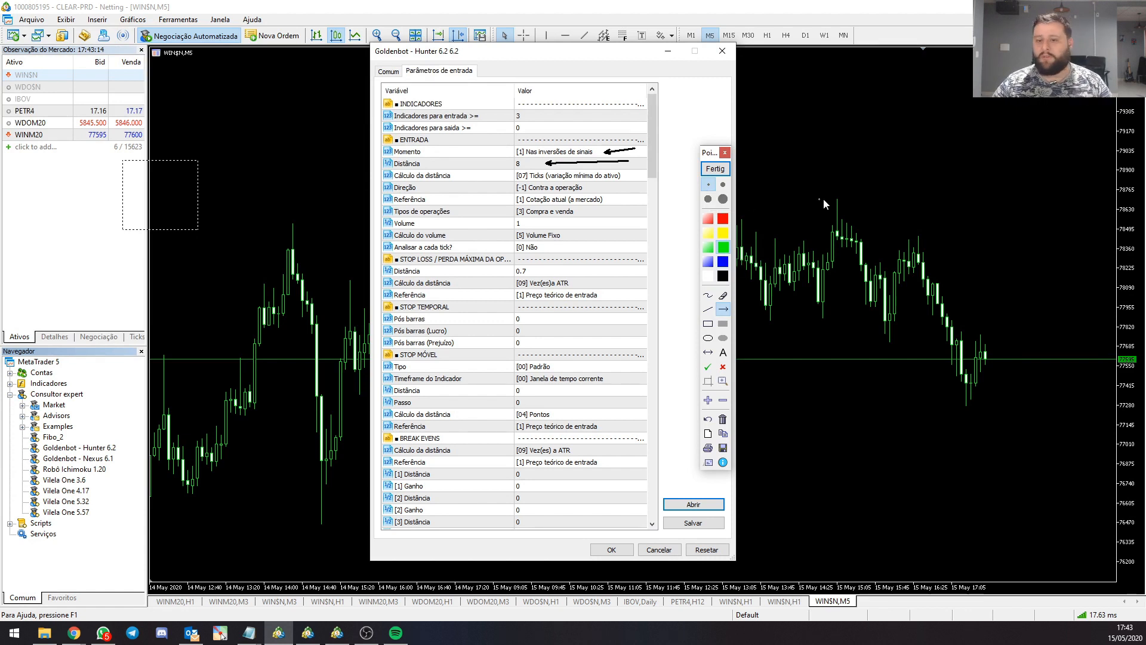
{"action": "left_click_drag", "start_coordinate": [988, 220], "coordinate": [1071, 219]}
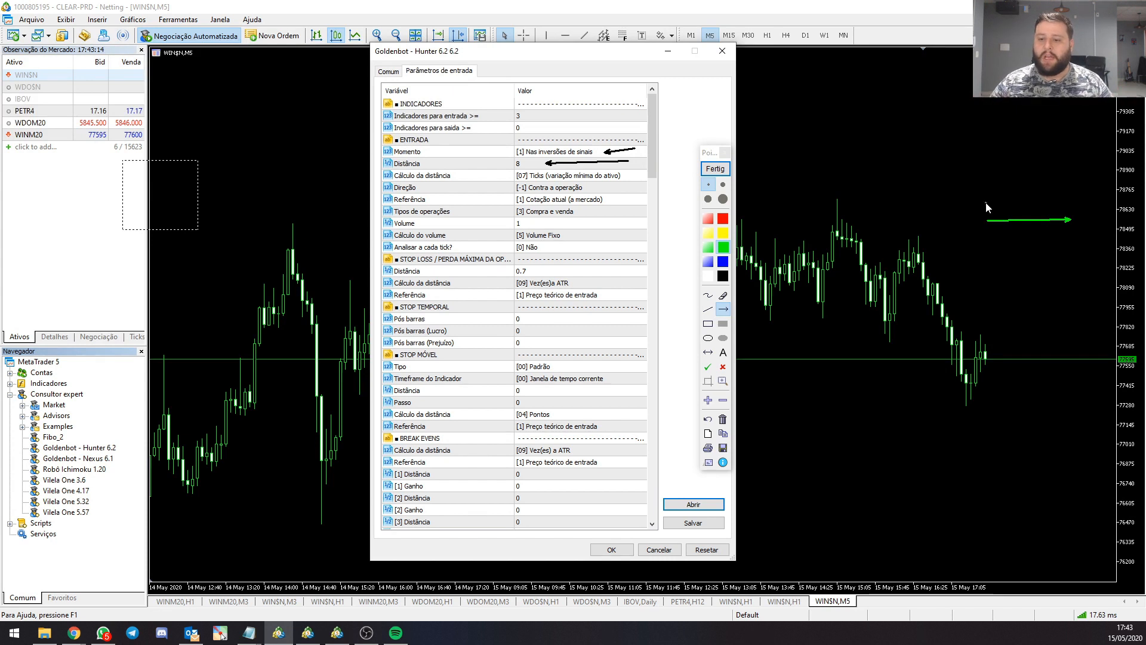
{"action": "left_click_drag", "start_coordinate": [1091, 193], "coordinate": [1095, 199]}
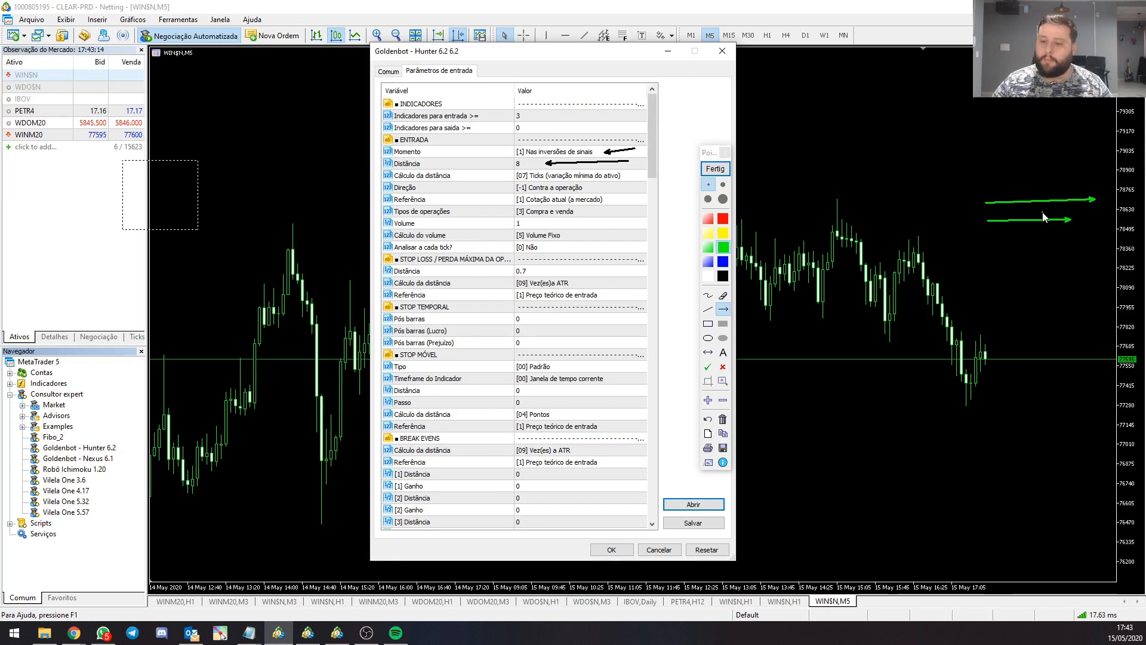
{"action": "left_click", "coordinate": [728, 164]}
- Sketch a green arrow with red arrows stepping down below it in the empty chart area to illustrate the entry distance
{"action": "left_click_drag", "start_coordinate": [986, 201], "coordinate": [1062, 209]}
{"action": "left_click", "coordinate": [724, 219]}
{"action": "left_click_drag", "start_coordinate": [984, 228], "coordinate": [1045, 232]}
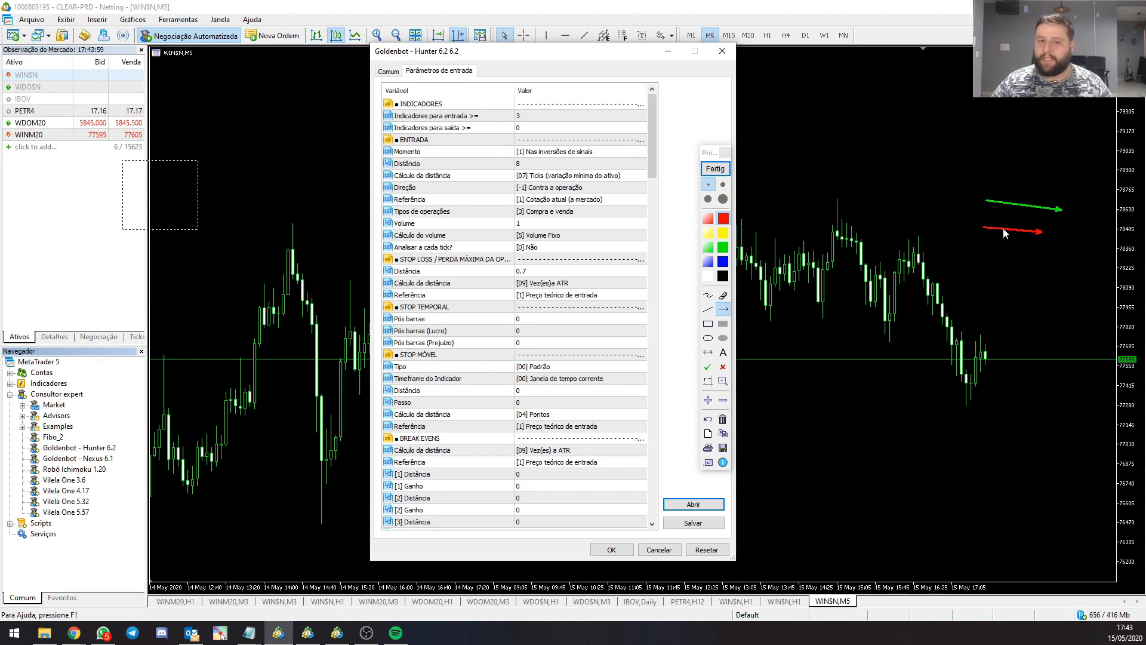
{"action": "left_click_drag", "start_coordinate": [1002, 253], "coordinate": [1055, 275]}
{"action": "left_click", "coordinate": [721, 310]}
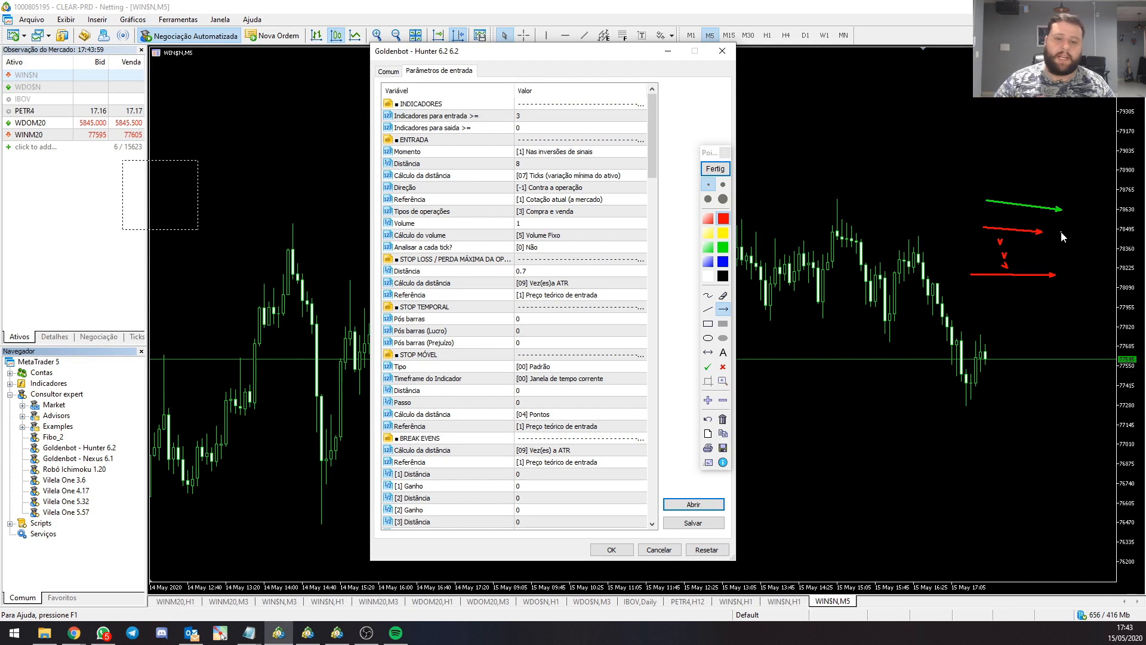
- Point red arrows at the Volume value and the upper red chart arrow, show the sketch enlarged, and leave annotation mode
{"action": "left_click_drag", "start_coordinate": [590, 226], "coordinate": [529, 224]}
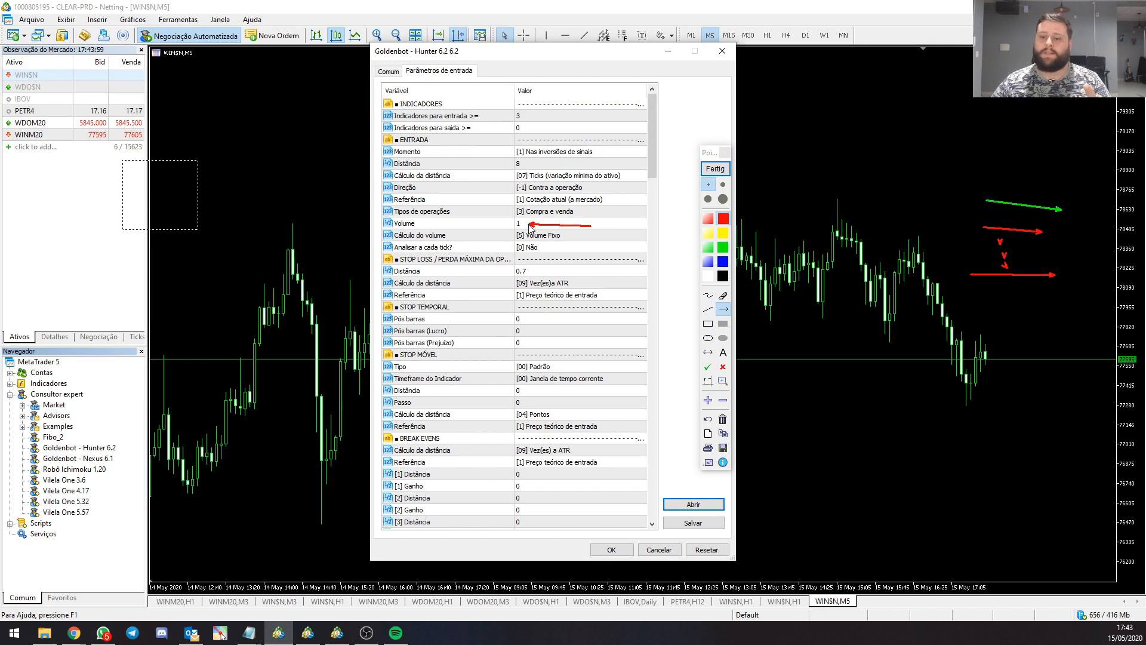
{"action": "left_click_drag", "start_coordinate": [1060, 227], "coordinate": [1047, 233]}
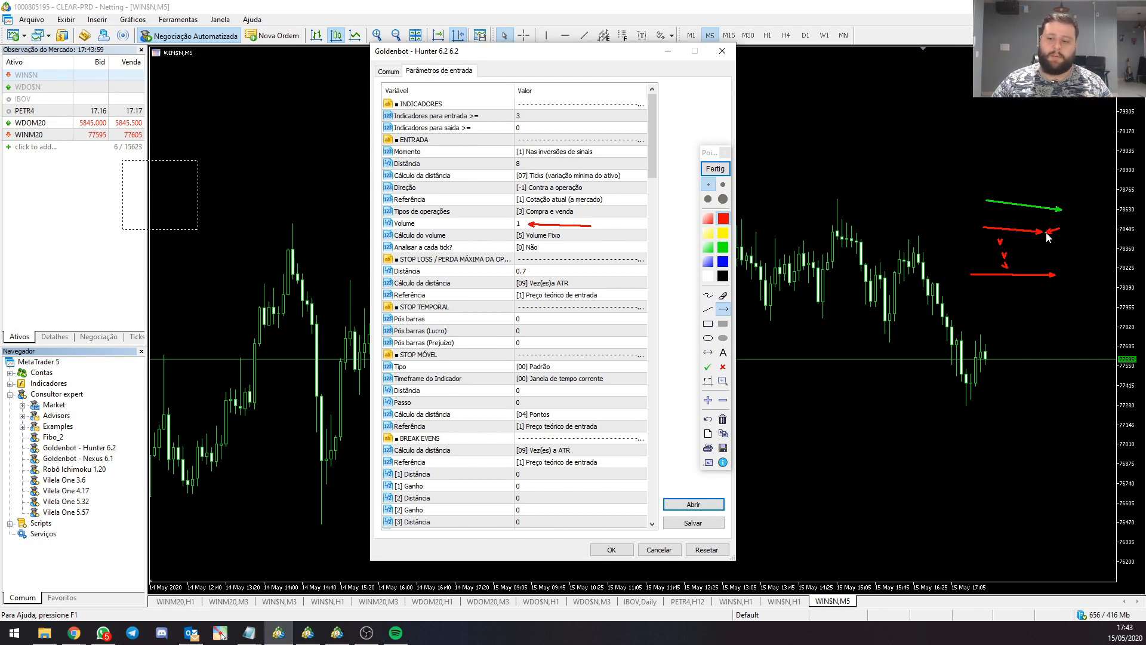
{"action": "scroll", "coordinate": [1069, 249], "scroll_direction": "up", "scroll_amount": 1}
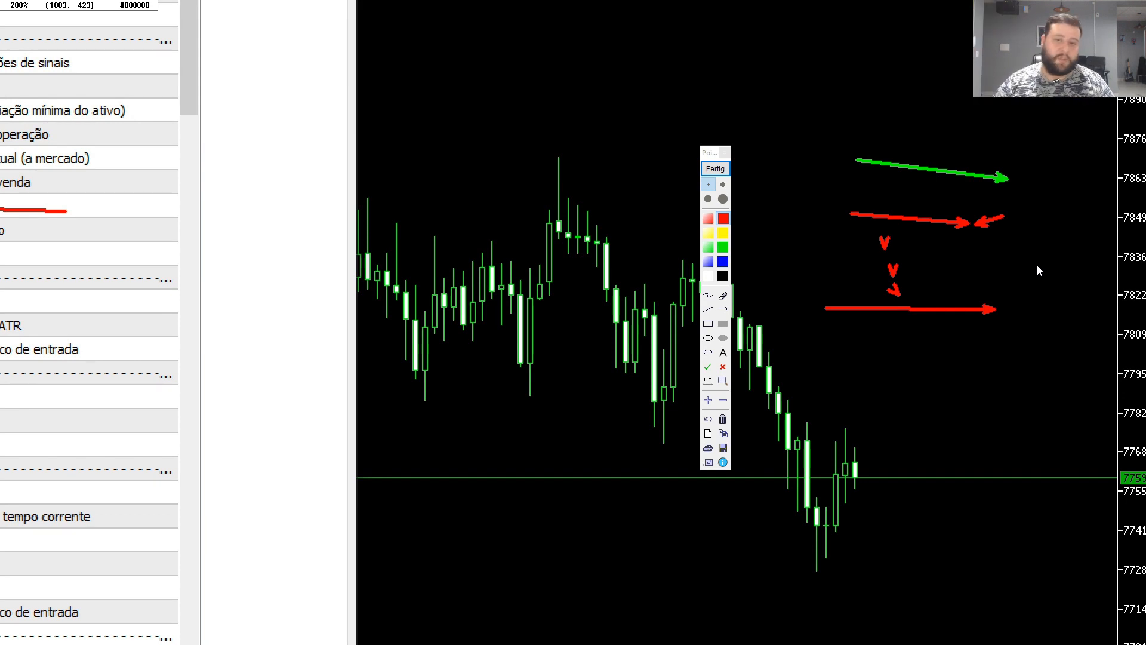
{"action": "scroll", "coordinate": [874, 224], "scroll_direction": "down", "scroll_amount": 2}
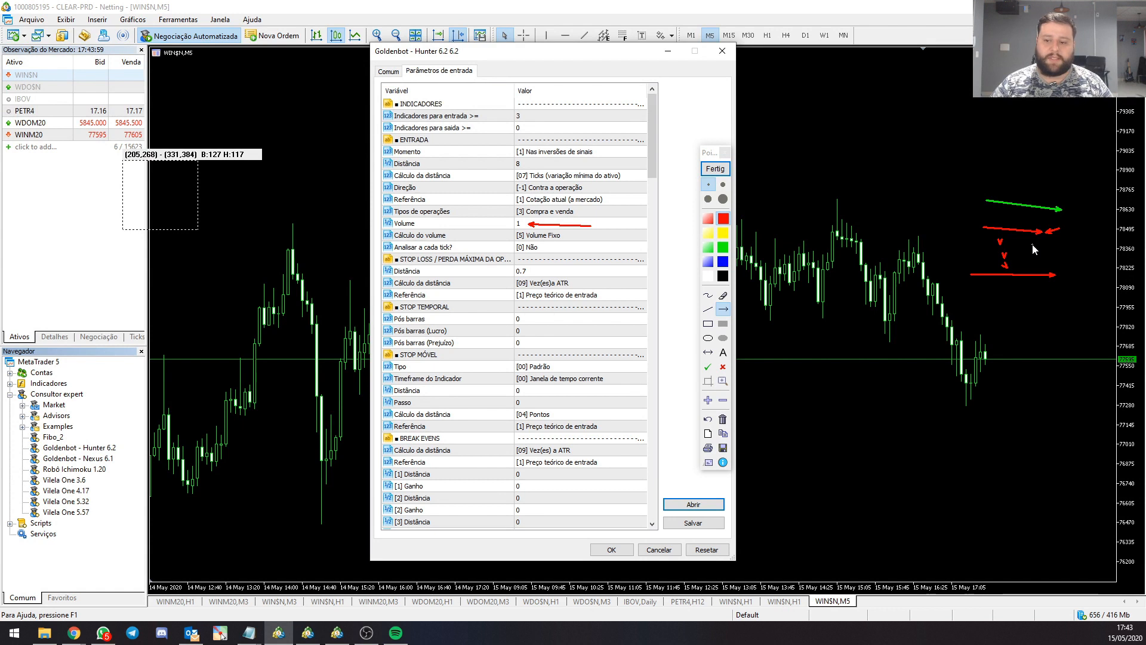
{"action": "scroll", "coordinate": [1033, 239], "scroll_direction": "up", "scroll_amount": 2}
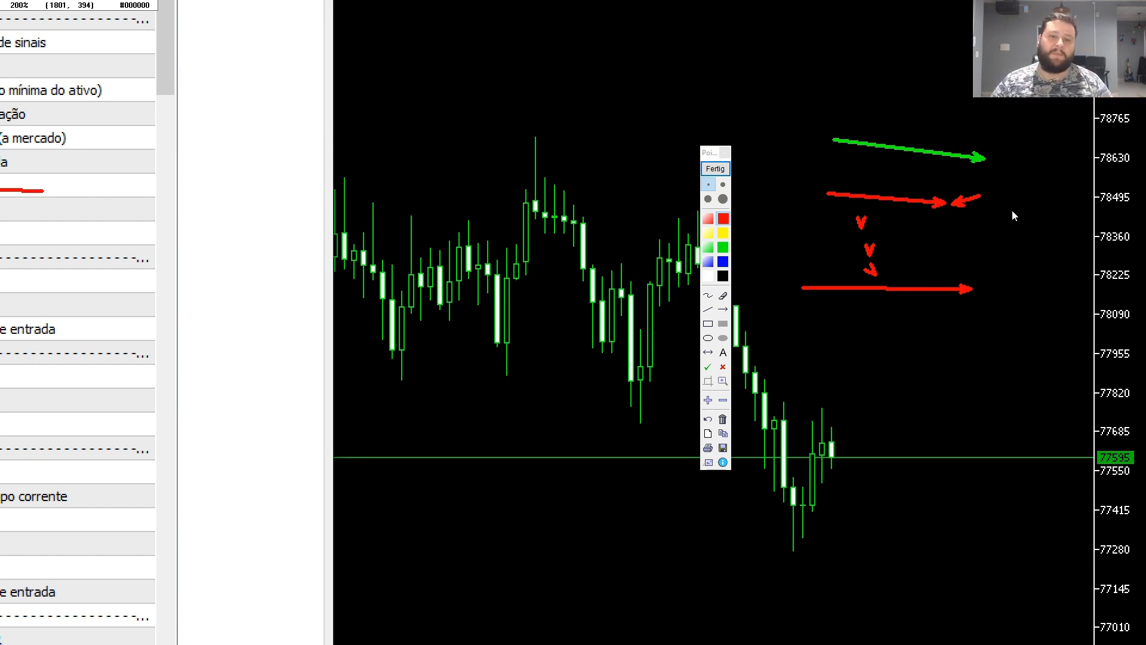
{"action": "scroll", "coordinate": [1009, 210], "scroll_direction": "down", "scroll_amount": 2}
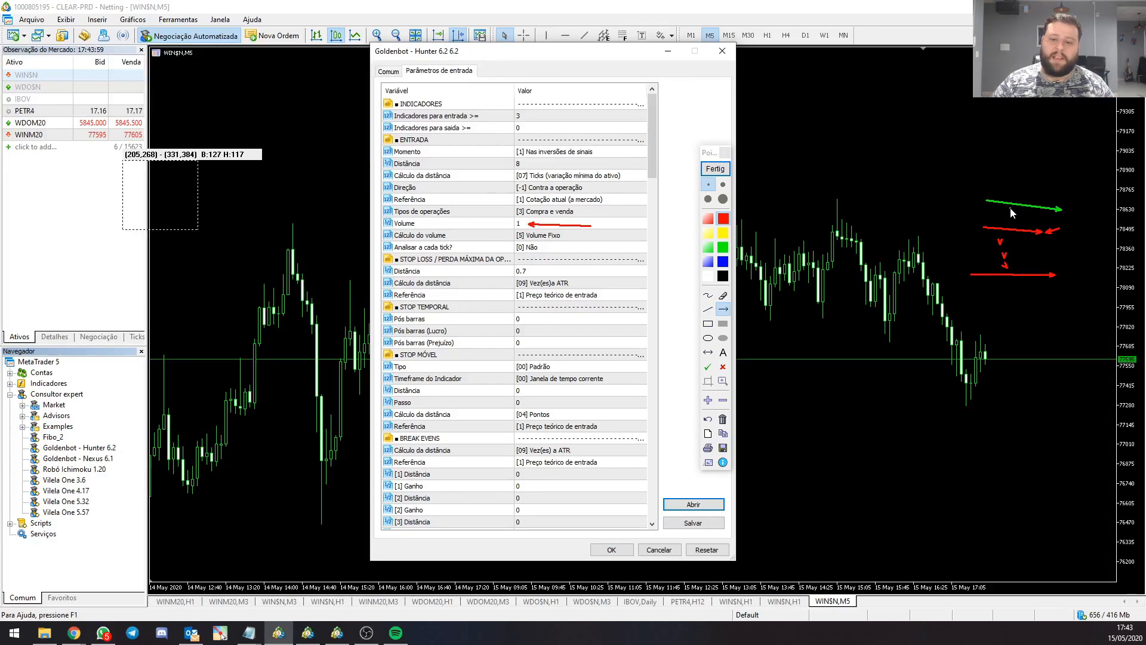
{"action": "left_click", "coordinate": [723, 168]}
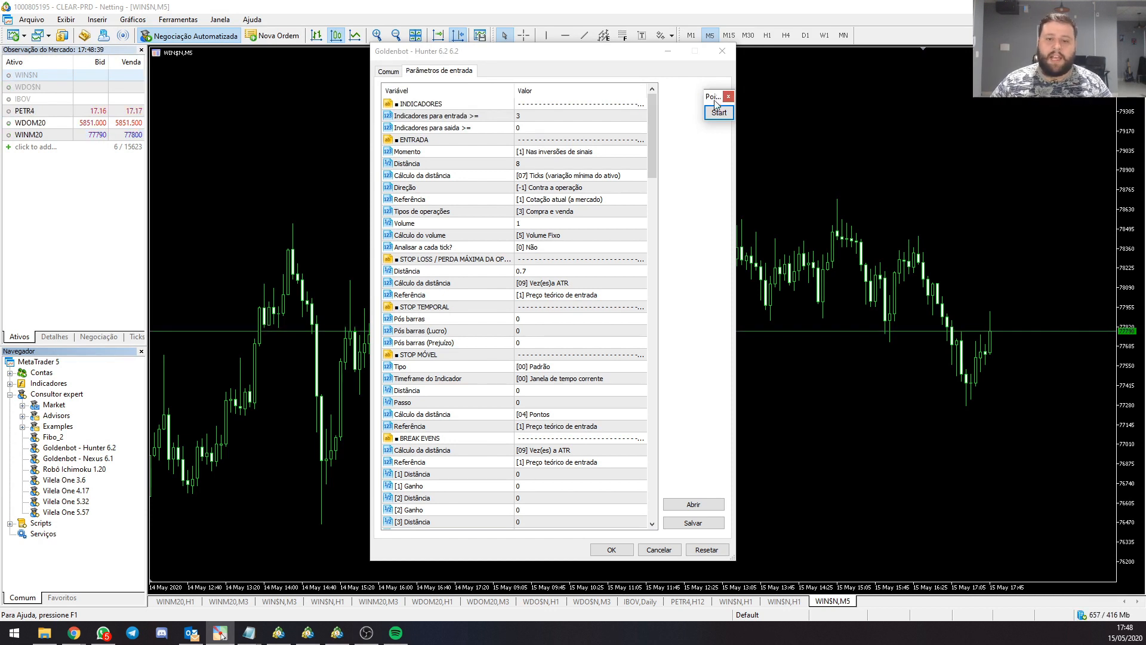
- Move the annotation toolbar higher, point a red arrow at the stop loss Distância value, and leave annotation mode
{"action": "left_click_drag", "start_coordinate": [717, 98], "coordinate": [708, 81]}
{"action": "left_click", "coordinate": [711, 93]}
{"action": "left_click_drag", "start_coordinate": [588, 252], "coordinate": [536, 275]}
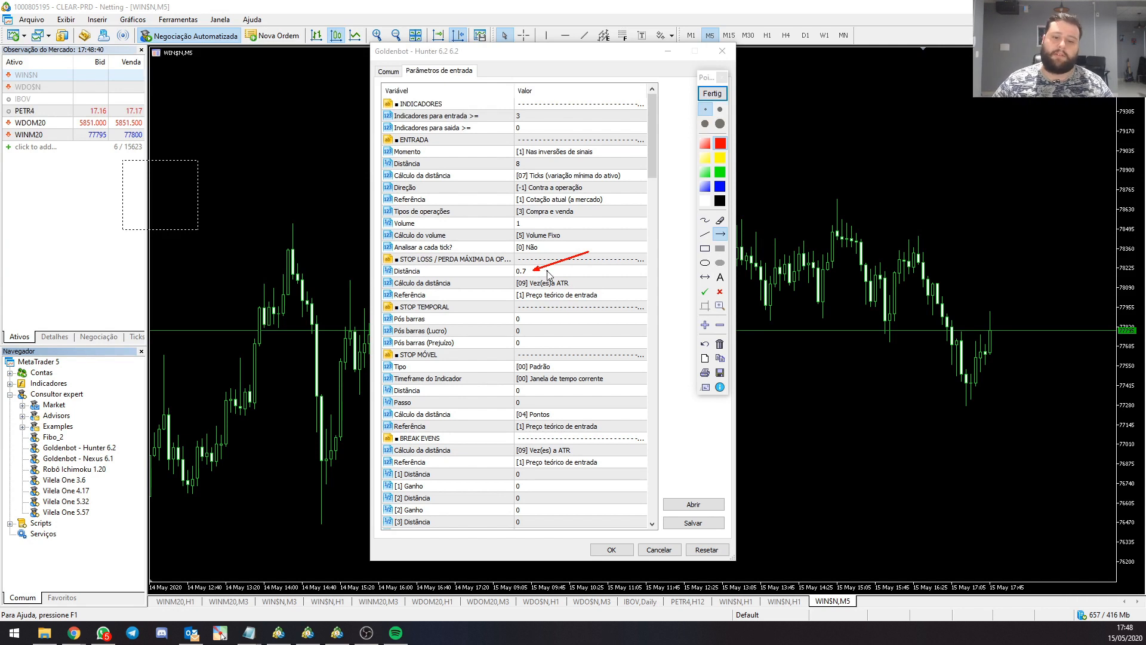
{"action": "left_click", "coordinate": [711, 94]}
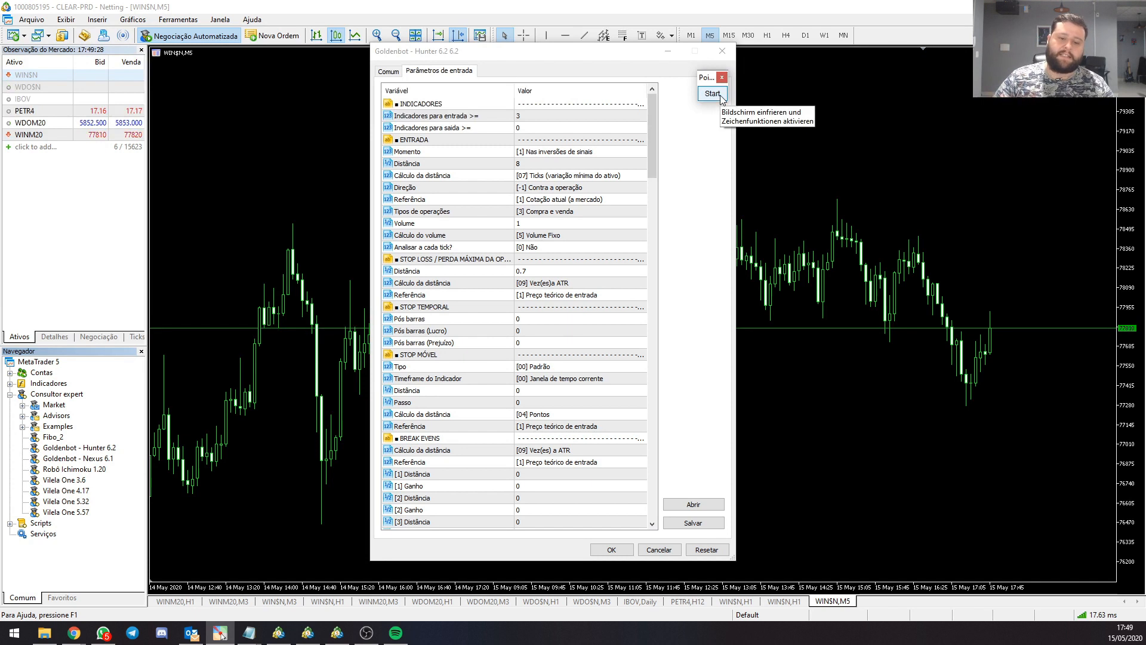
- Examine the SAÍDAS PARCIAIS, ENTRADAS PARCIAIS and TAKE PROFIT sections of the Hunter 6.2 parameters
{"action": "scroll", "coordinate": [556, 190], "scroll_direction": "down", "scroll_amount": 12}
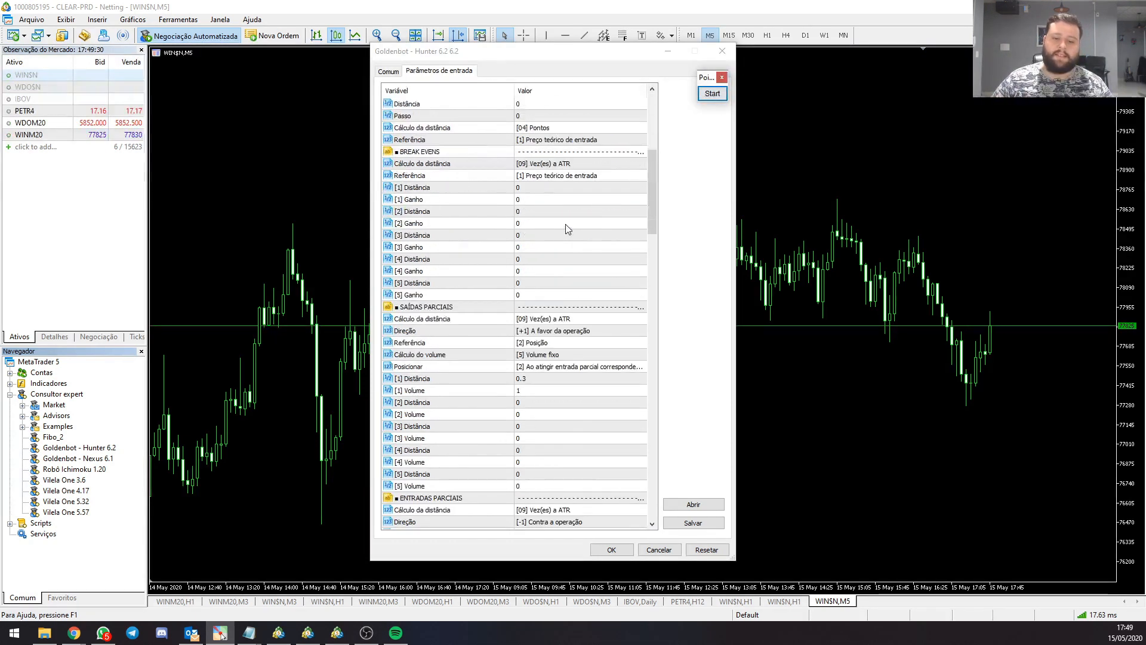
{"action": "scroll", "coordinate": [556, 190], "scroll_direction": "down", "scroll_amount": 7}
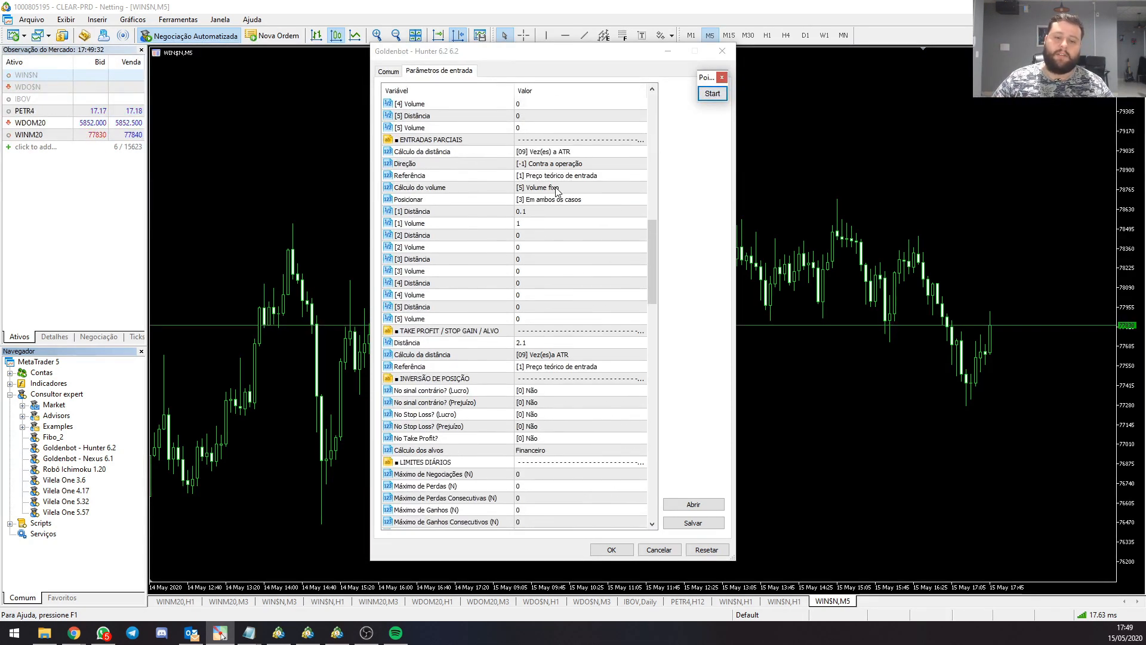
{"action": "scroll", "coordinate": [556, 190], "scroll_direction": "up", "scroll_amount": 3}
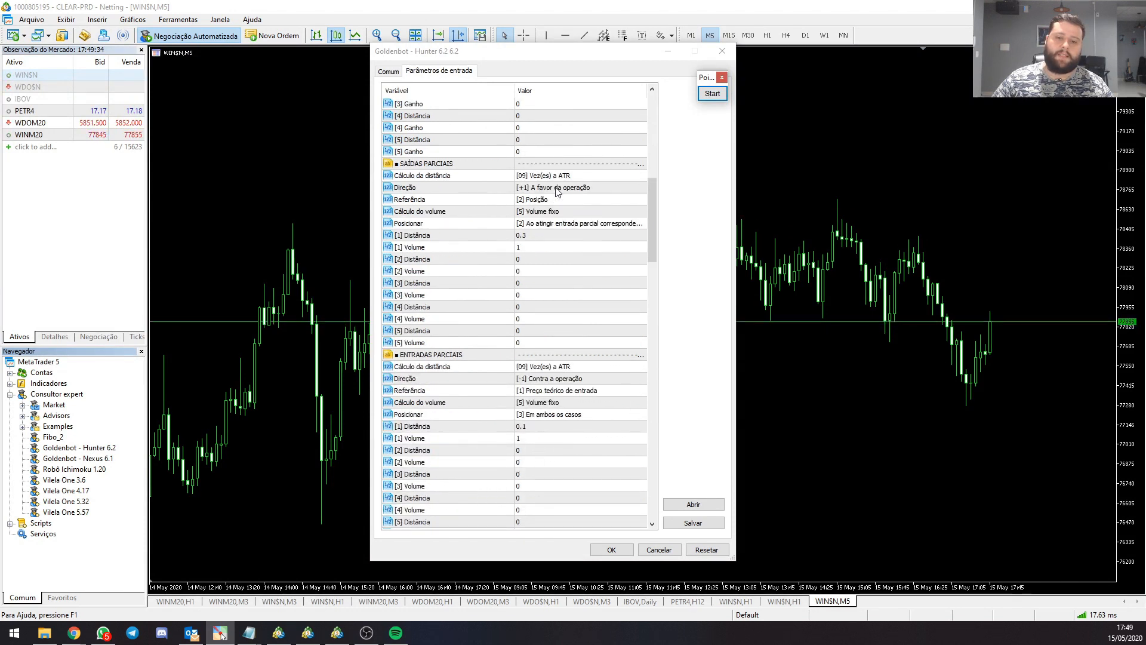
{"action": "scroll", "coordinate": [556, 190], "scroll_direction": "down", "scroll_amount": 5}
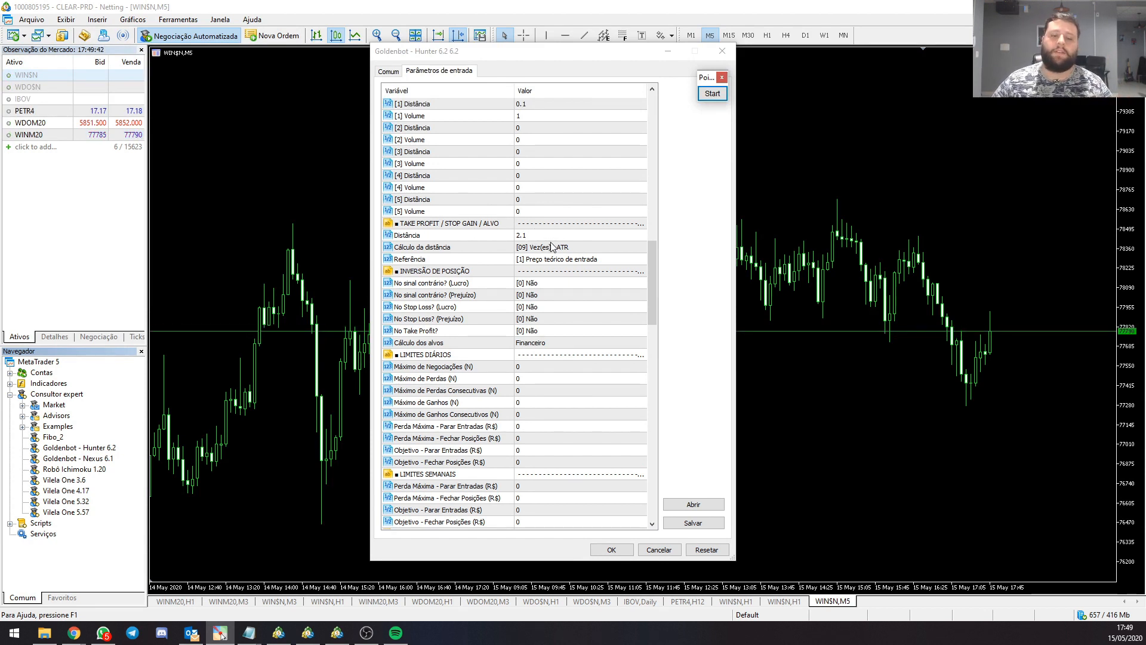
- Examine the LIMITES DIÁRIOS parameters, from Máximo de Negociações through the maximum losses and gains to Perda Máxima
{"action": "scroll", "coordinate": [550, 242], "scroll_direction": "down", "scroll_amount": 3}
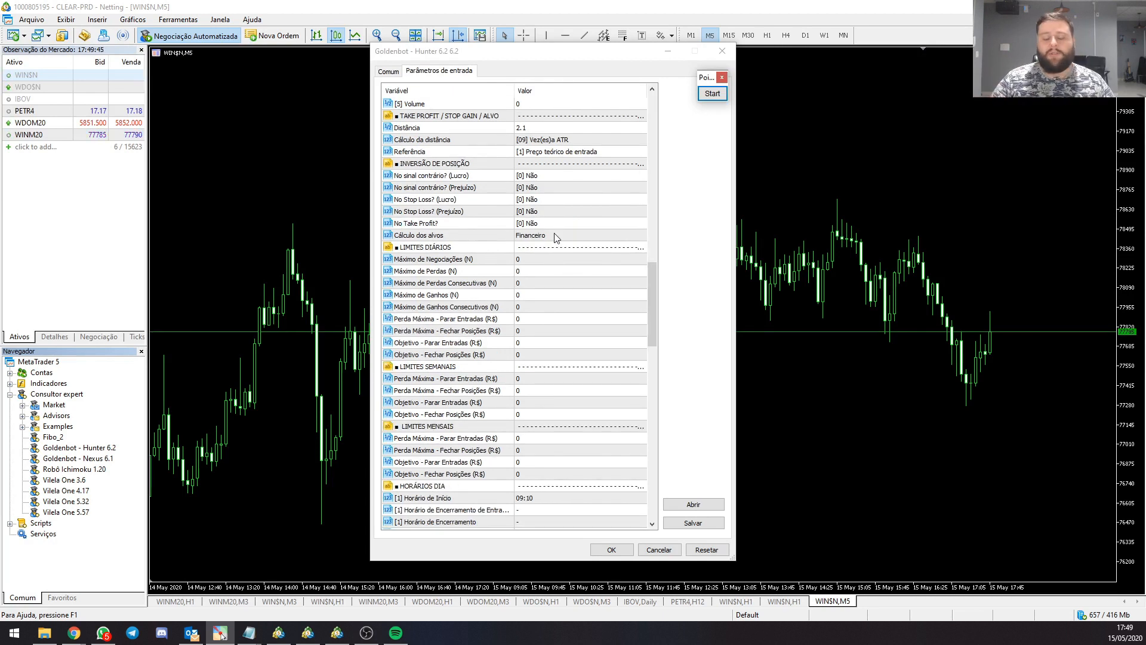
{"action": "scroll", "coordinate": [555, 238], "scroll_direction": "down", "scroll_amount": 1}
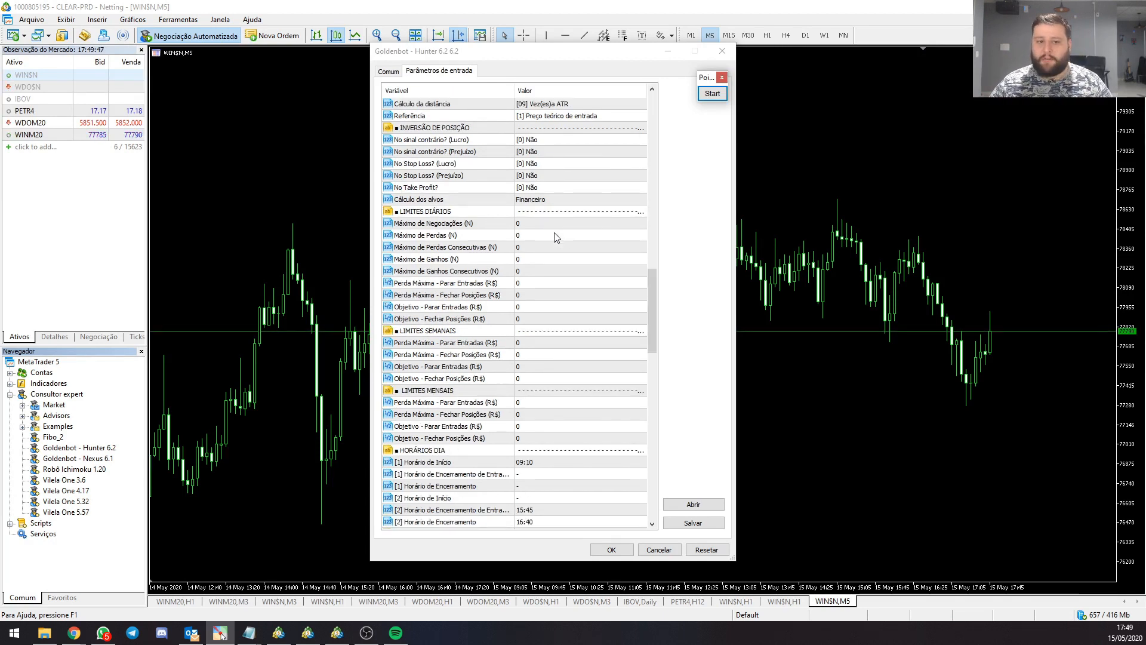
{"action": "left_click", "coordinate": [566, 225]}
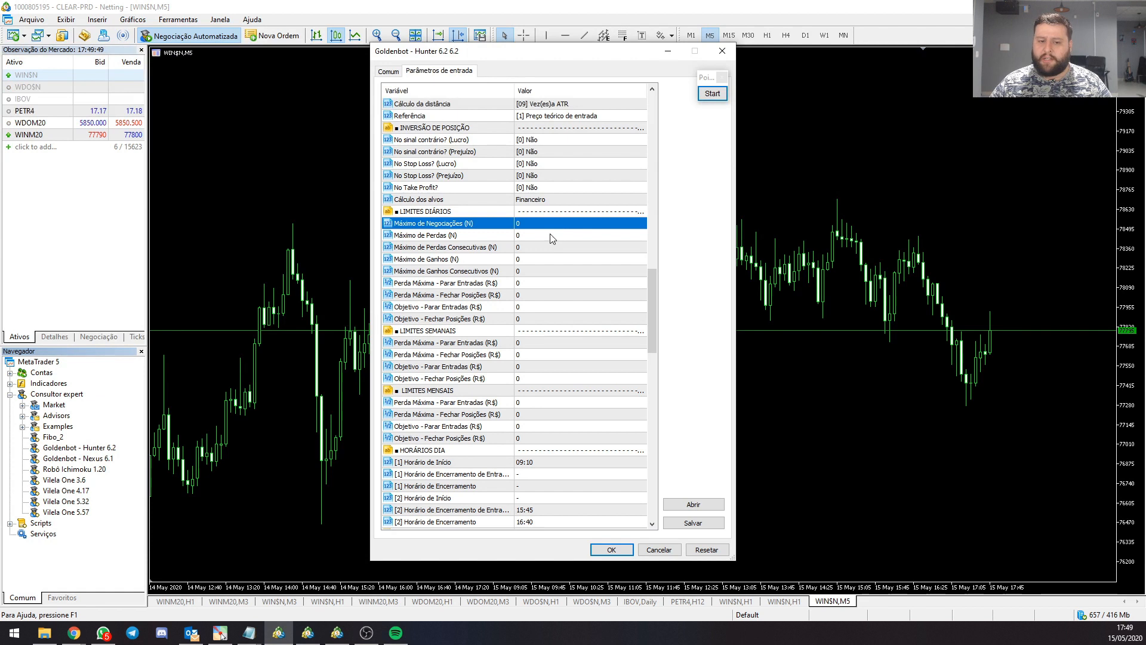
{"action": "left_click", "coordinate": [533, 238]}
{"action": "left_click", "coordinate": [536, 260]}
{"action": "left_click", "coordinate": [539, 283]}
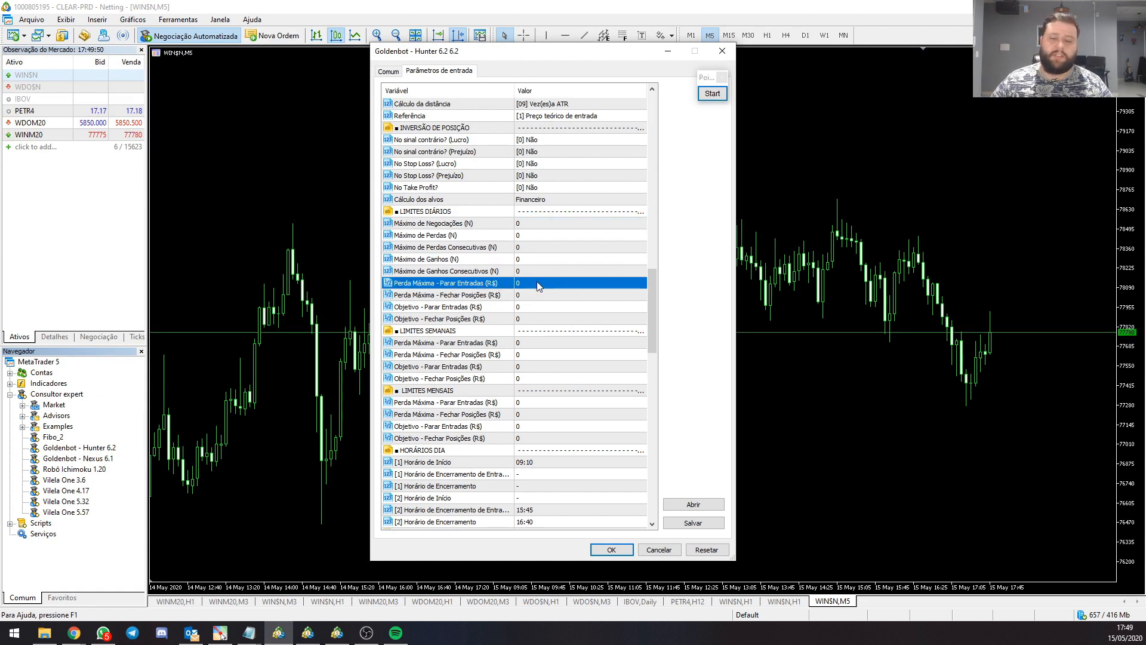
{"action": "left_click", "coordinate": [546, 247]}
{"action": "left_click", "coordinate": [545, 224]}
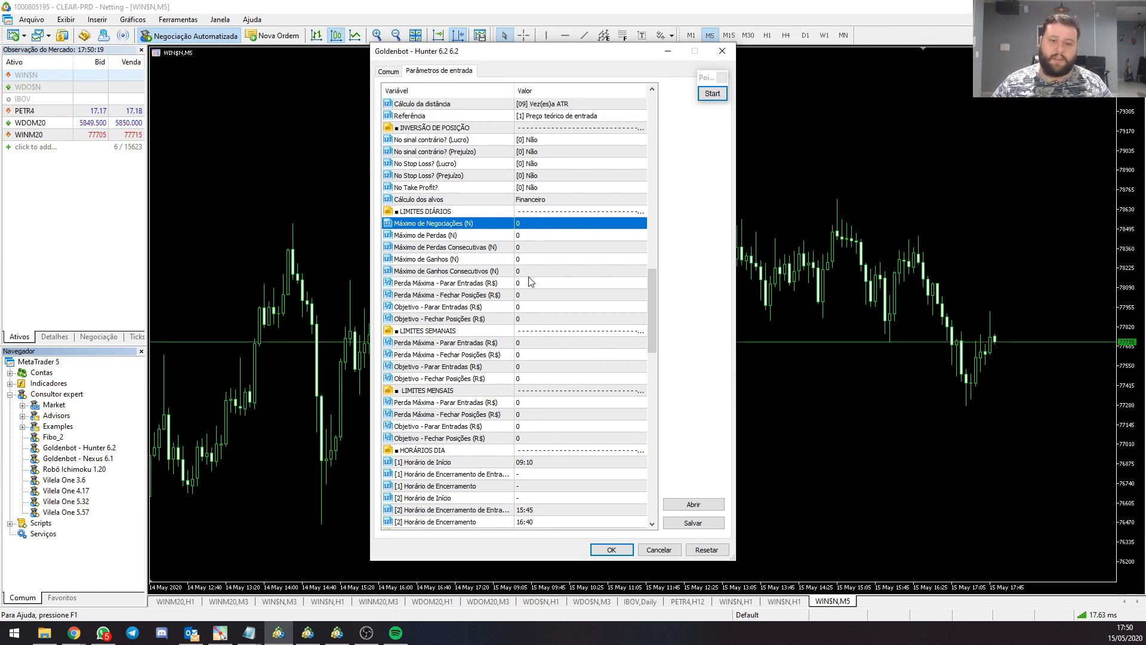
- Review the HORÁRIOS DIA section, highlighting the second Horário de Encerramento de Entradas and Horário de Encerramento
{"action": "scroll", "coordinate": [529, 279], "scroll_direction": "down", "scroll_amount": 7}
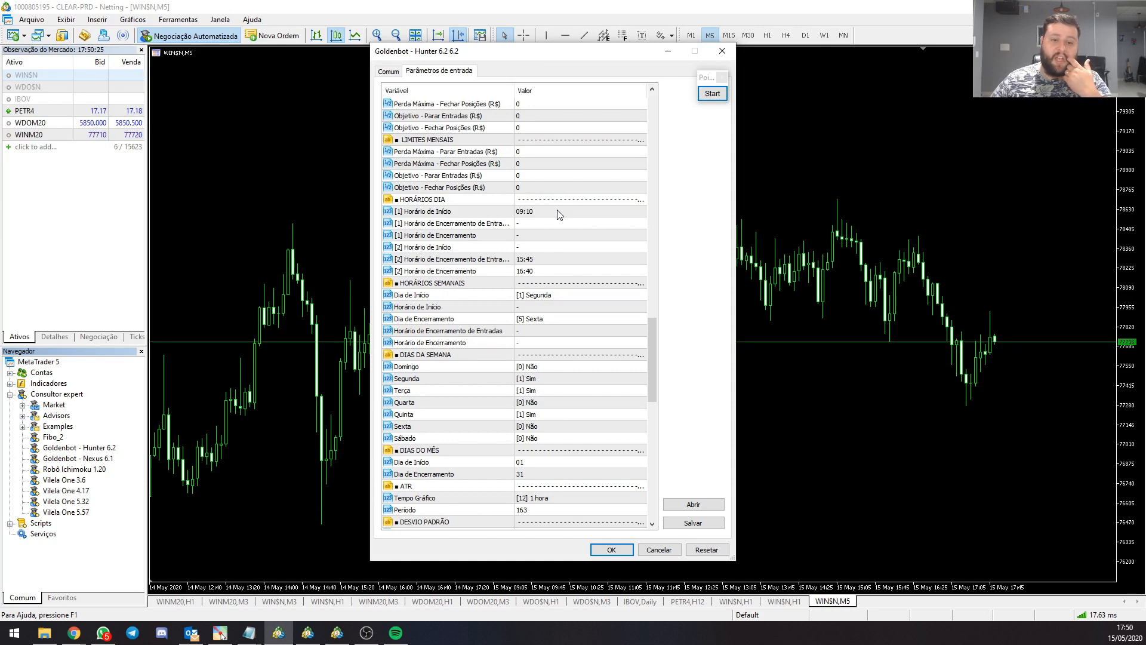
{"action": "left_click", "coordinate": [545, 263]}
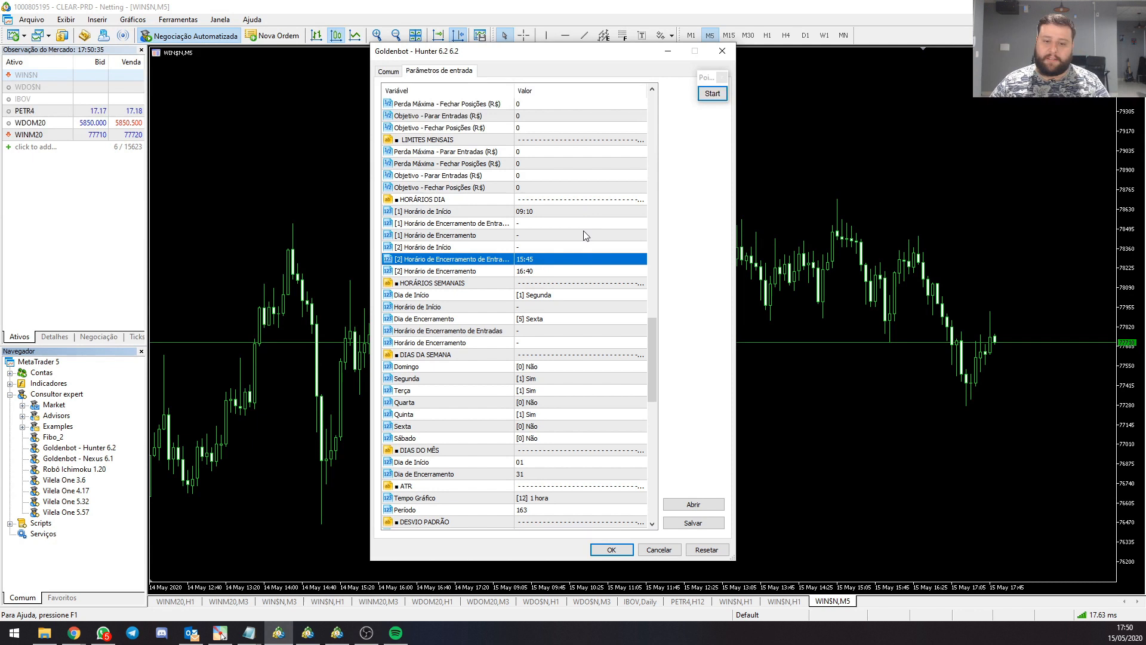
{"action": "left_click", "coordinate": [553, 272]}
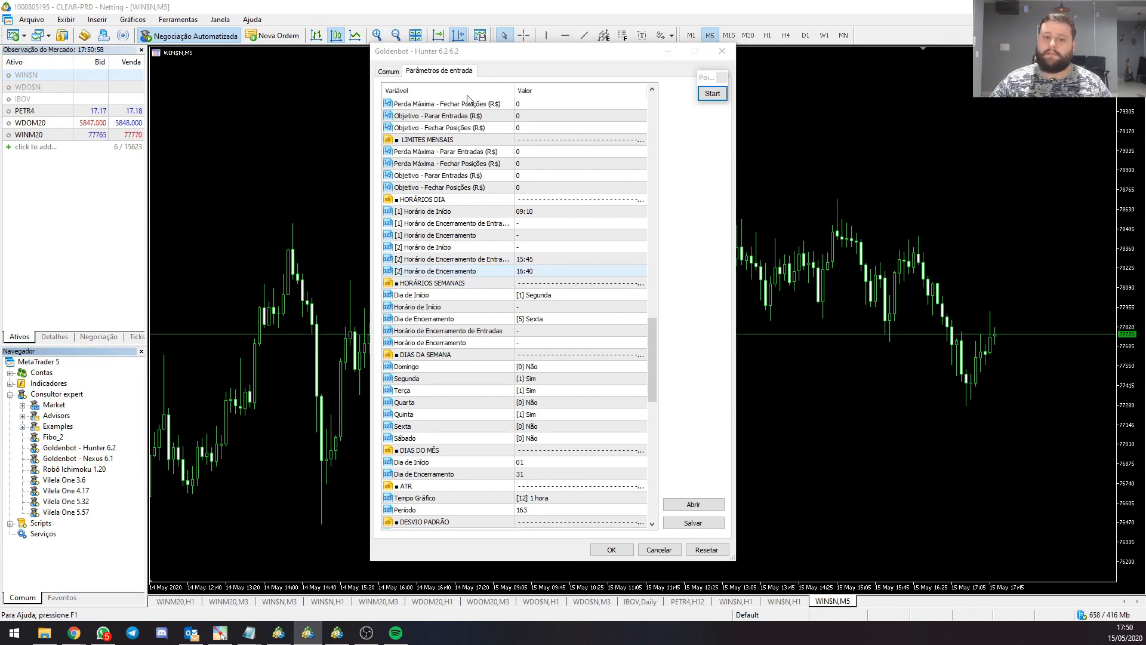
- Compare the HORÁRIOS DIA start and closing times with those in one open Testador de Estratégia, and hide it
{"action": "key", "text": "ctrl+r"}
{"action": "scroll", "coordinate": [478, 356], "scroll_direction": "down", "scroll_amount": 9}
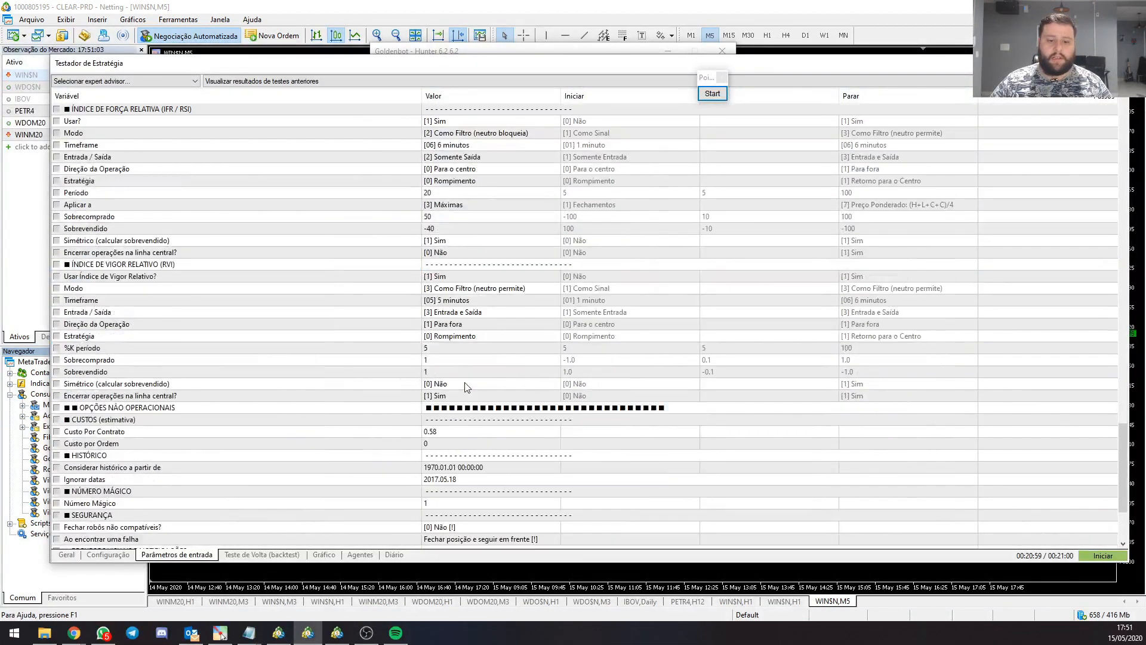
{"action": "scroll", "coordinate": [468, 376], "scroll_direction": "up", "scroll_amount": 19}
{"action": "scroll", "coordinate": [464, 388], "scroll_direction": "down", "scroll_amount": 3}
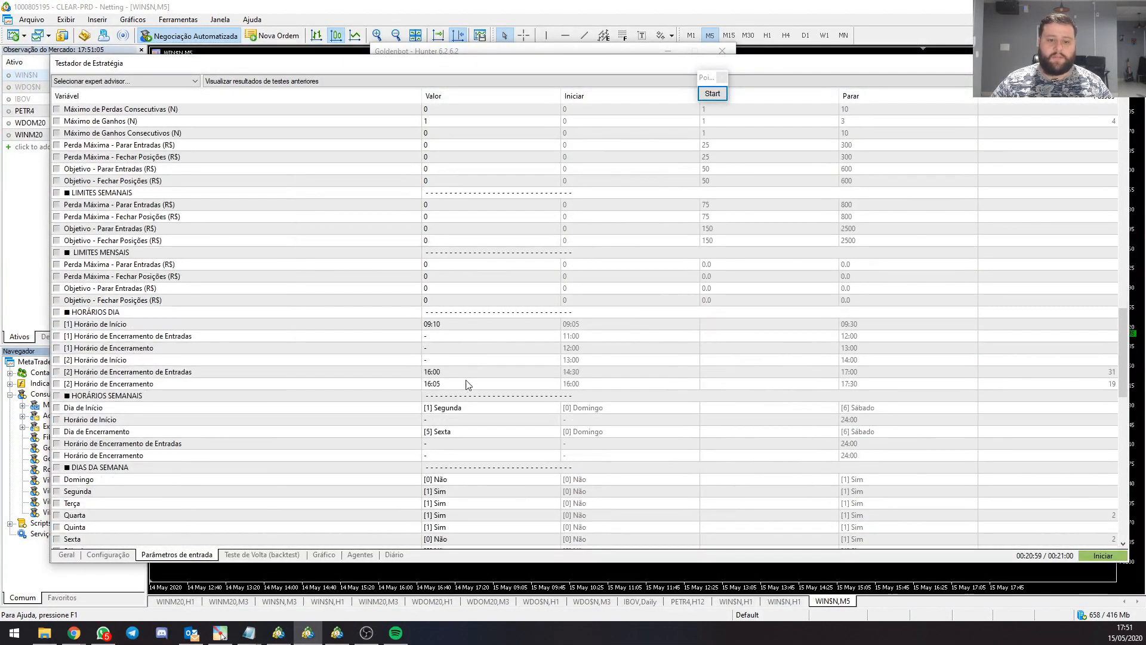
{"action": "left_click", "coordinate": [458, 326]}
{"action": "left_click", "coordinate": [435, 372]}
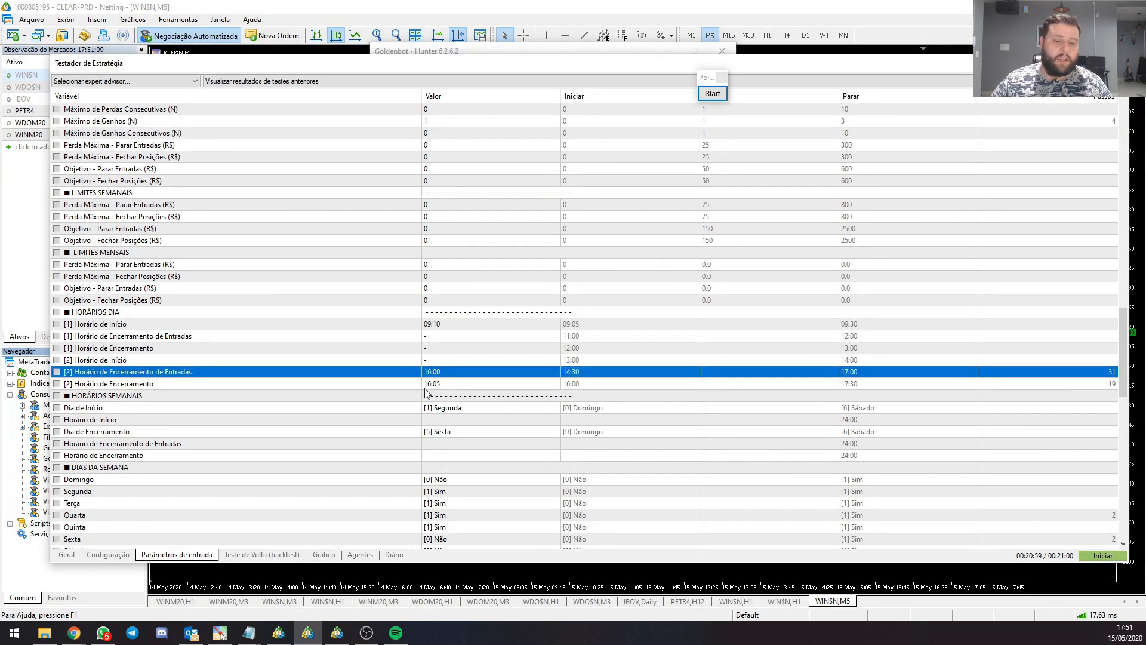
{"action": "left_click", "coordinate": [428, 387]}
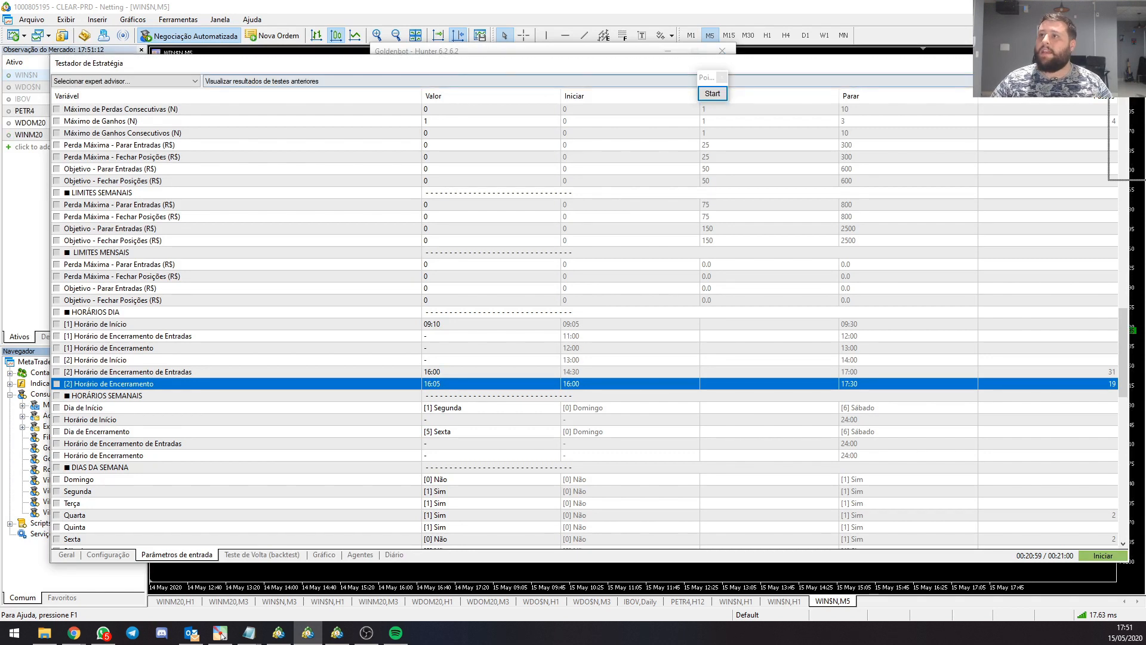
{"action": "key", "text": "ctrl+r"}
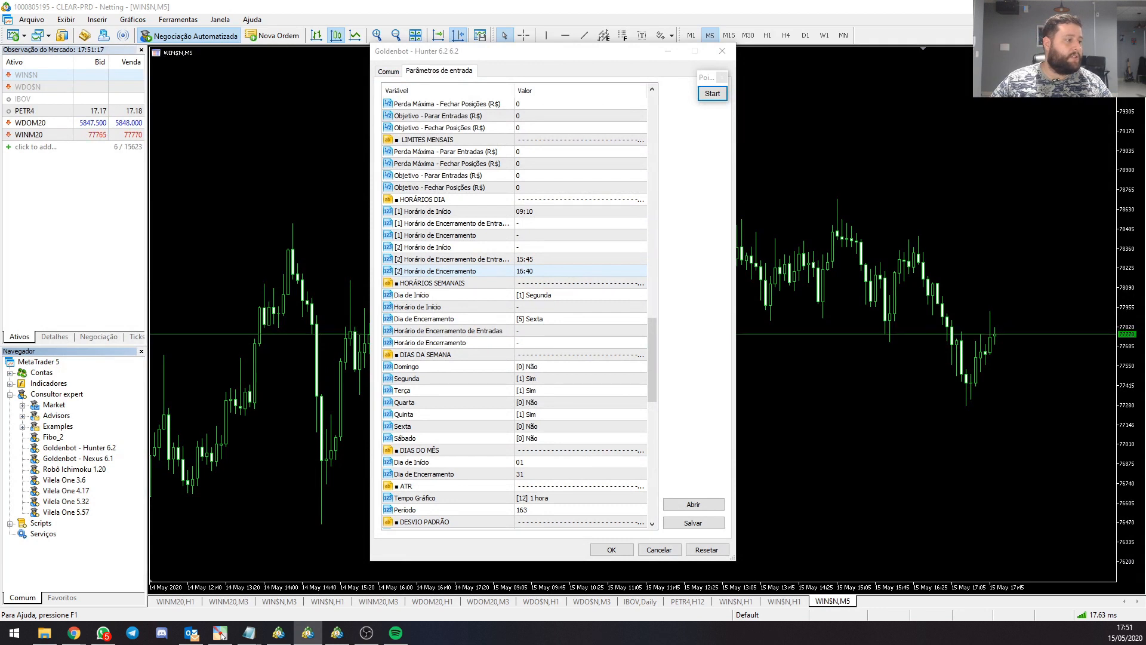
- Check the HORÁRIOS DIA times in the other Testador de Estratégia window, and move that window out of view
{"action": "left_click", "coordinate": [337, 633]}
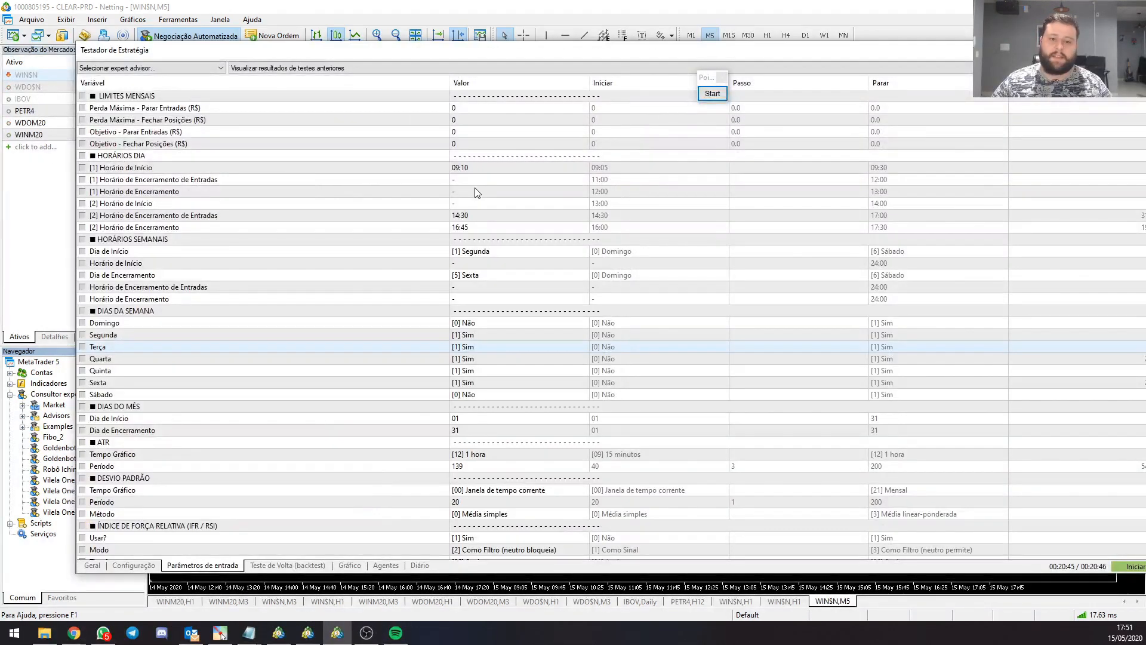
{"action": "left_click", "coordinate": [468, 170]}
{"action": "left_click", "coordinate": [468, 218]}
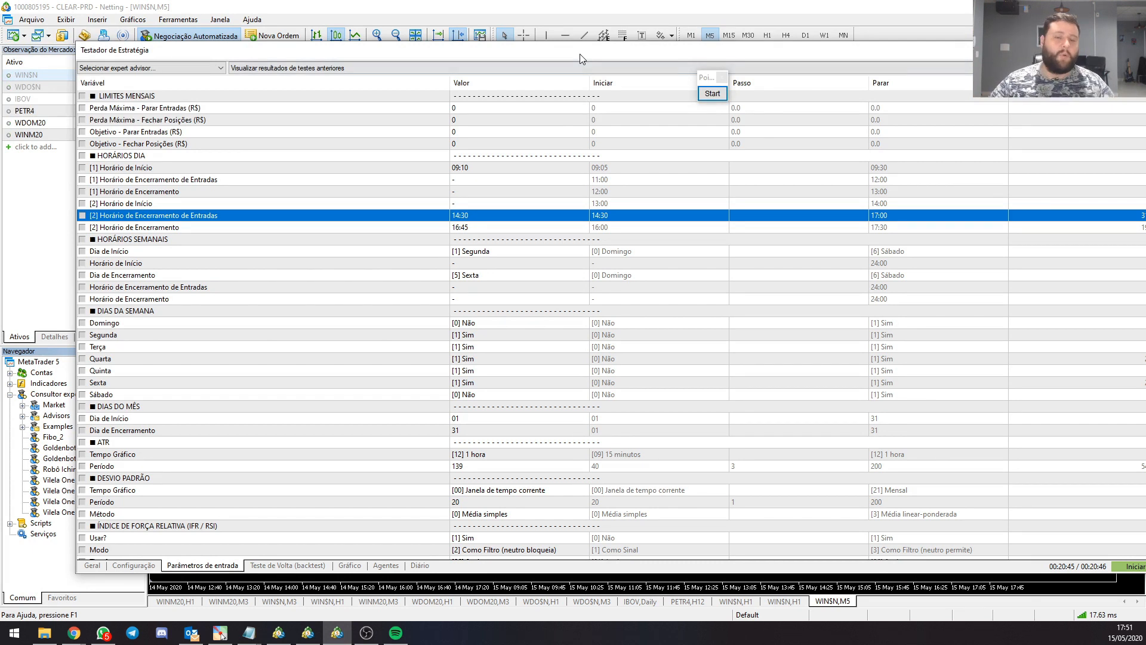
{"action": "left_click_drag", "start_coordinate": [583, 52], "coordinate": [21, 54]}
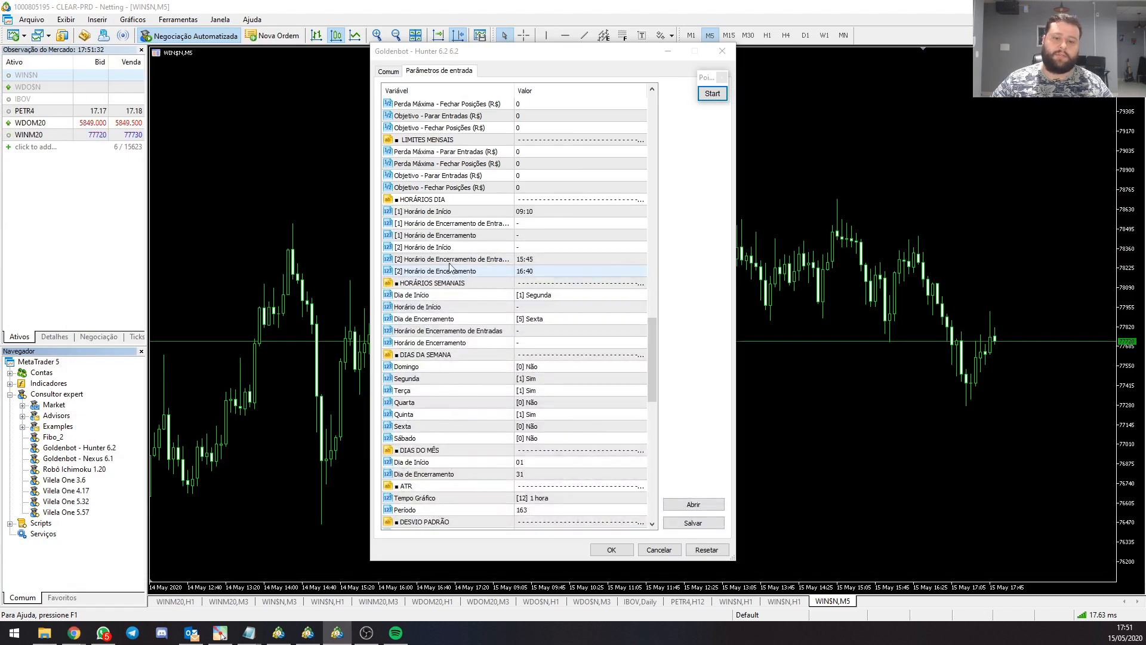
- Show the DIAS DA SEMANA settings of Hunter 6.2 enlarged in annotation mode, and leave it again
{"action": "left_click", "coordinate": [479, 272]}
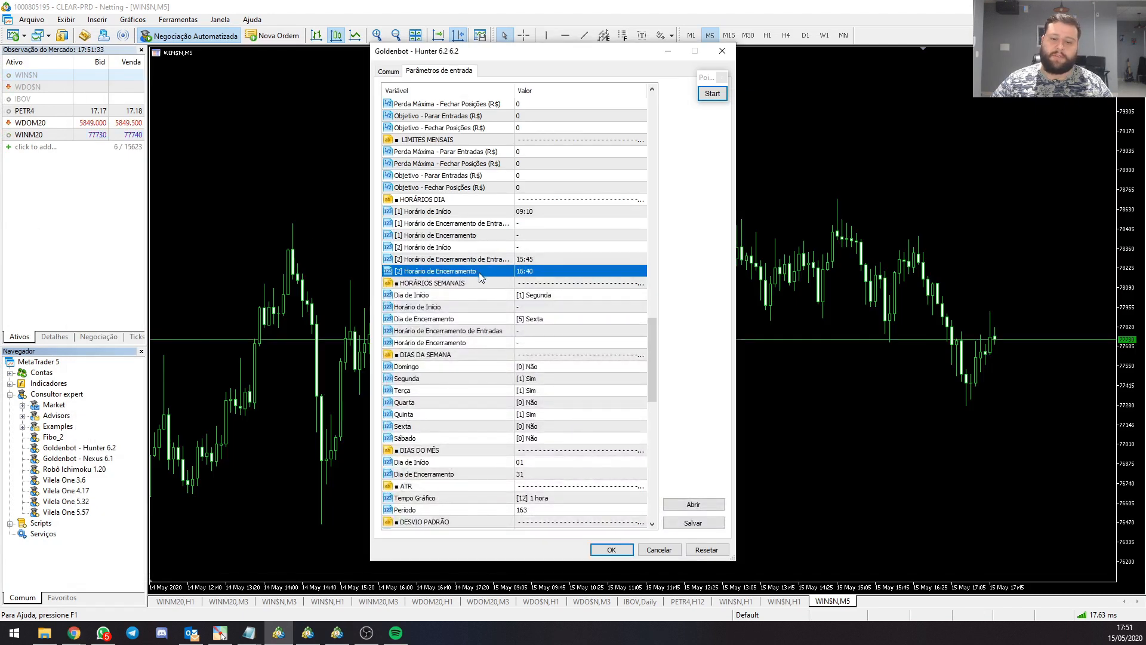
{"action": "scroll", "coordinate": [479, 273], "scroll_direction": "down", "scroll_amount": 4}
{"action": "left_click", "coordinate": [713, 94]}
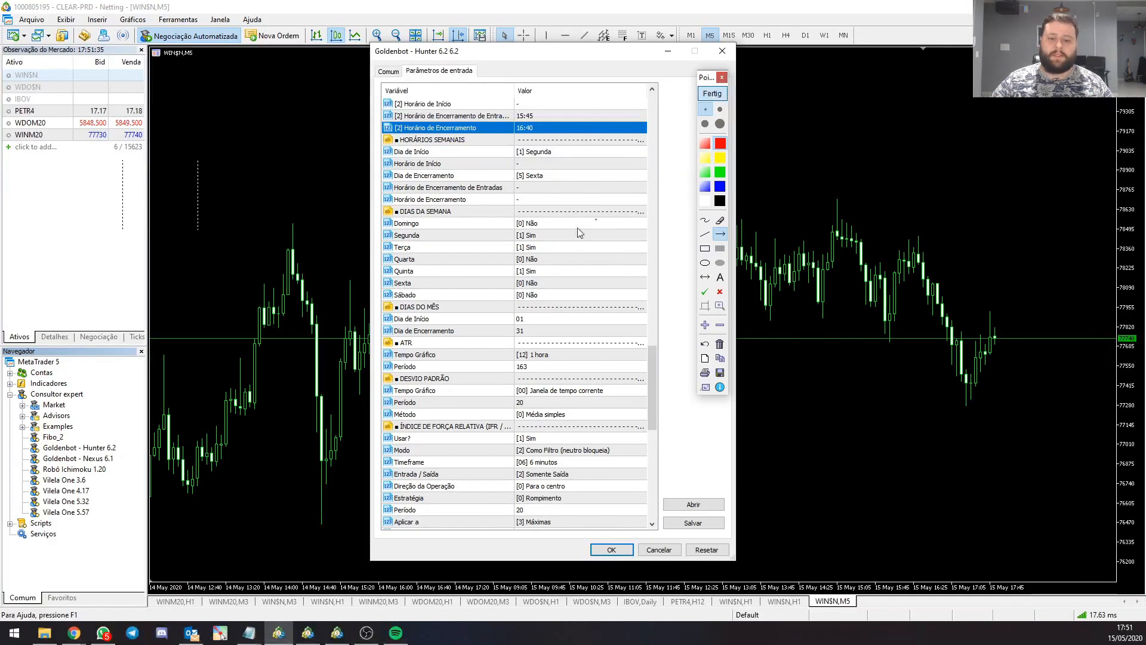
{"action": "scroll", "coordinate": [561, 267], "scroll_direction": "up", "scroll_amount": 2}
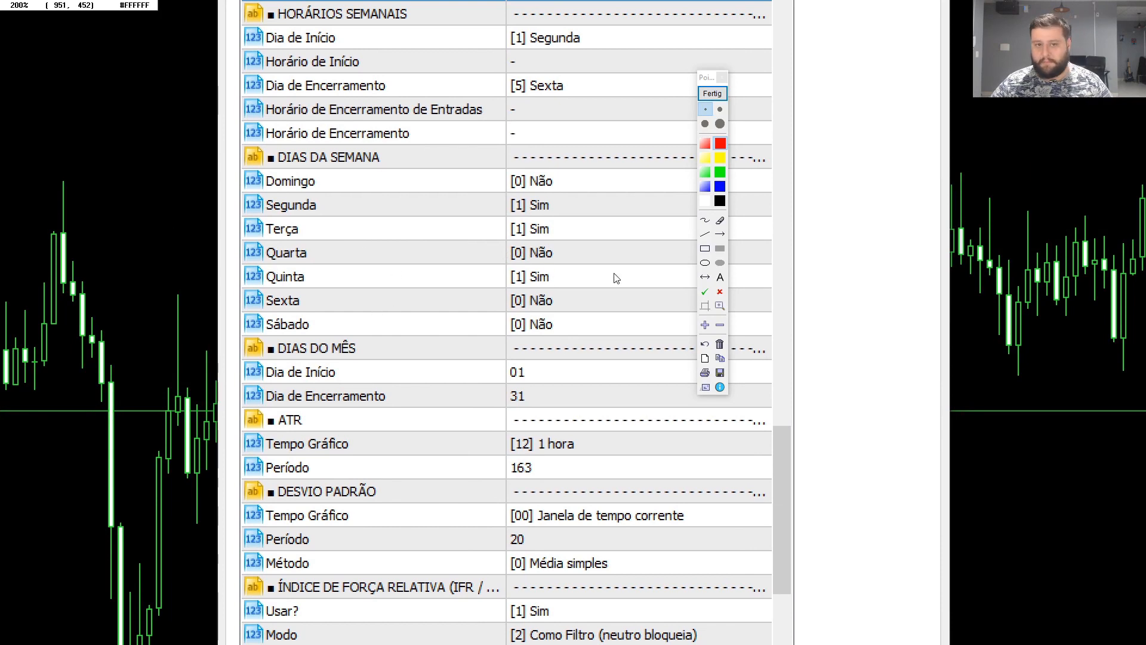
{"action": "scroll", "coordinate": [614, 275], "scroll_direction": "down", "scroll_amount": 2}
{"action": "left_click", "coordinate": [713, 94]}
- Highlight the ATR Período parameter, show the ATR settings enlarged in annotation mode, and leave it
{"action": "left_click", "coordinate": [531, 364]}
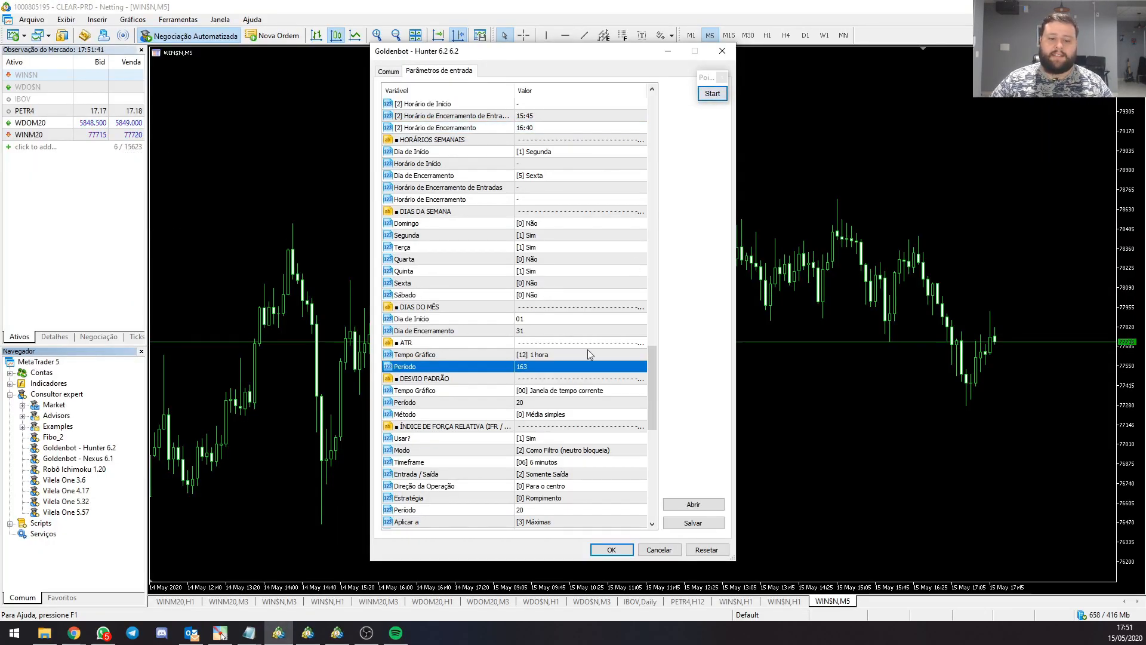
{"action": "key", "text": "ctrl+alt+p"}
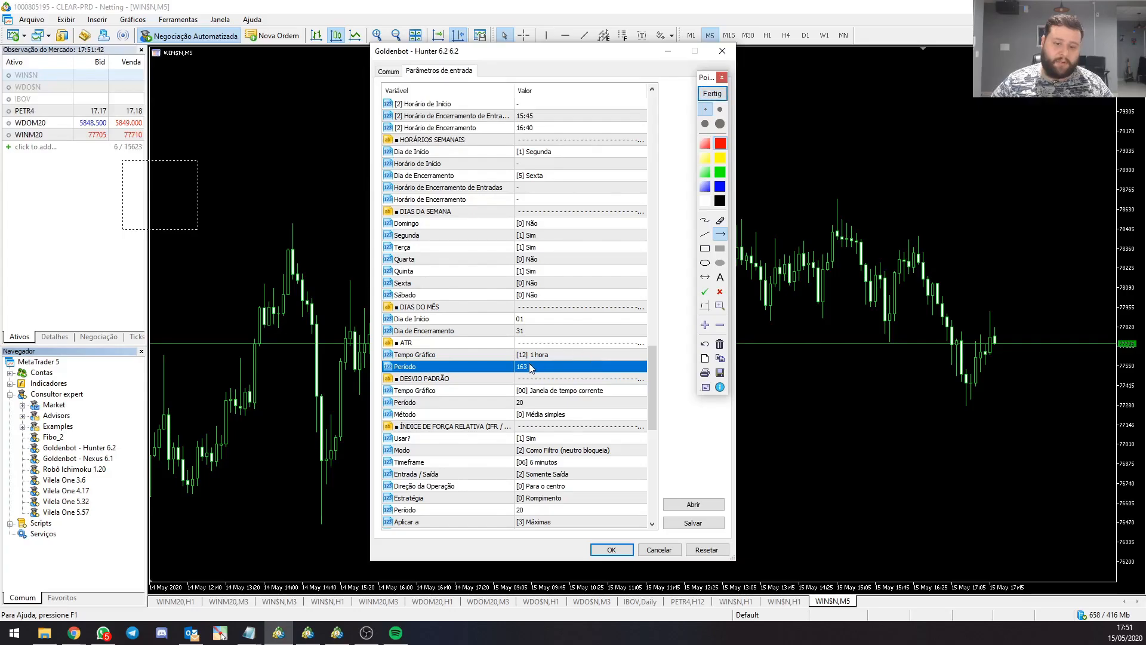
{"action": "scroll", "coordinate": [532, 367], "scroll_direction": "up", "scroll_amount": 2}
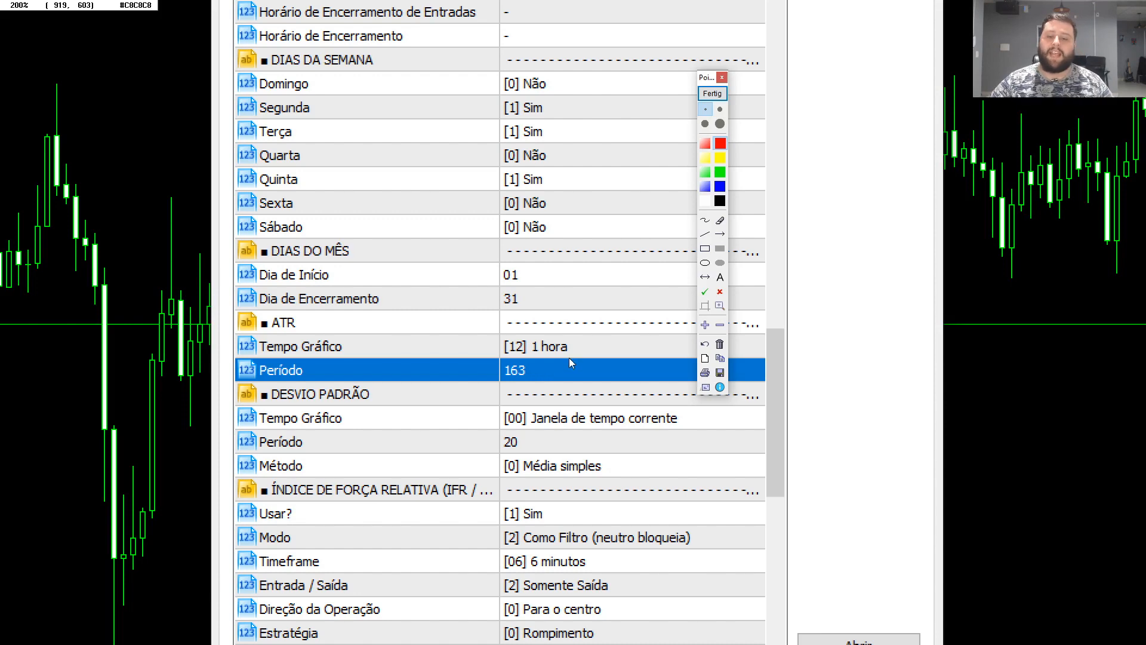
{"action": "left_click", "coordinate": [712, 93]}
- Point red arrows at the OPÇÕES NÃO OPERACIONAIS heading and the Custo Por Contrato value, show them enlarged, and leave annotation mode
{"action": "left_click_drag", "start_coordinate": [652, 388], "coordinate": [688, 466]}
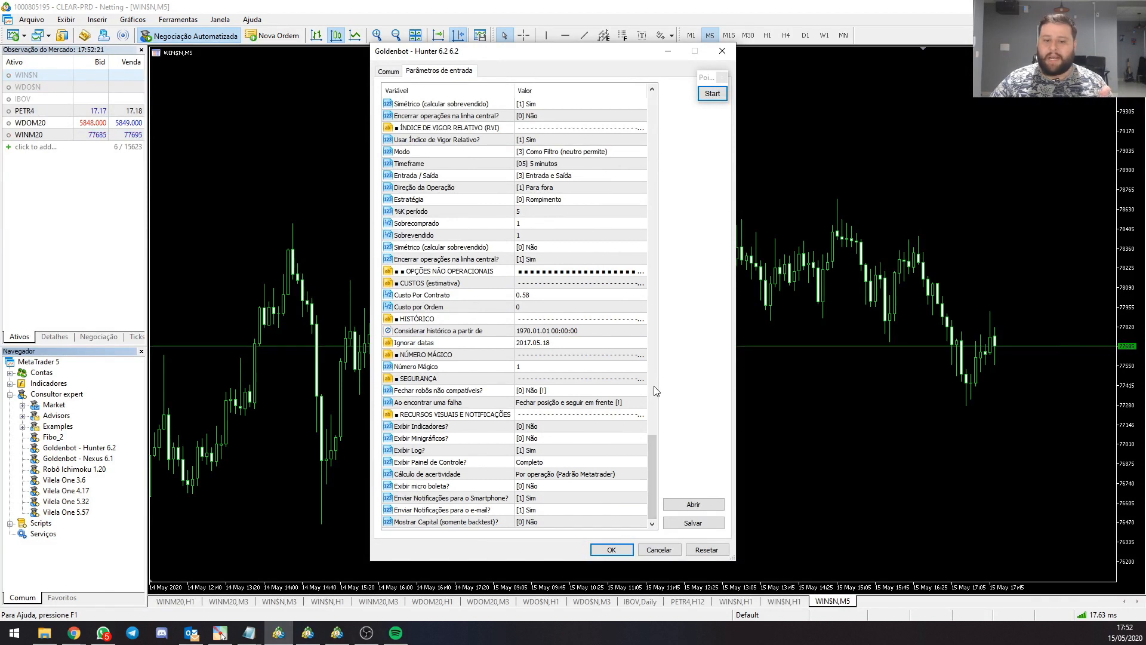
{"action": "left_click", "coordinate": [714, 96]}
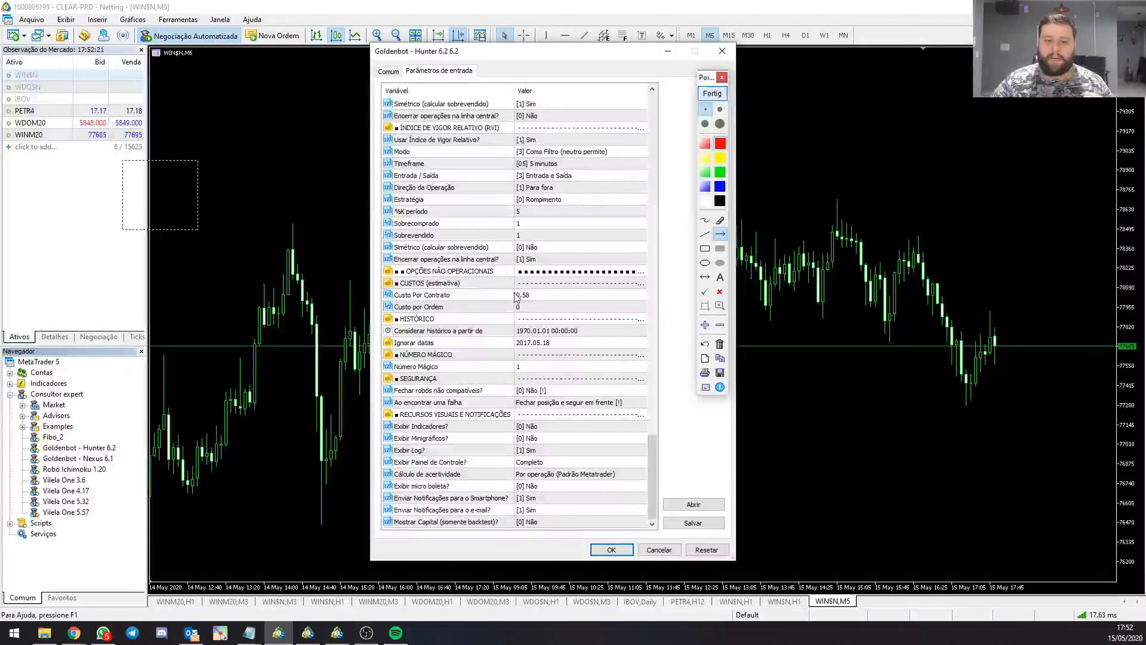
{"action": "left_click_drag", "start_coordinate": [573, 207], "coordinate": [502, 264]}
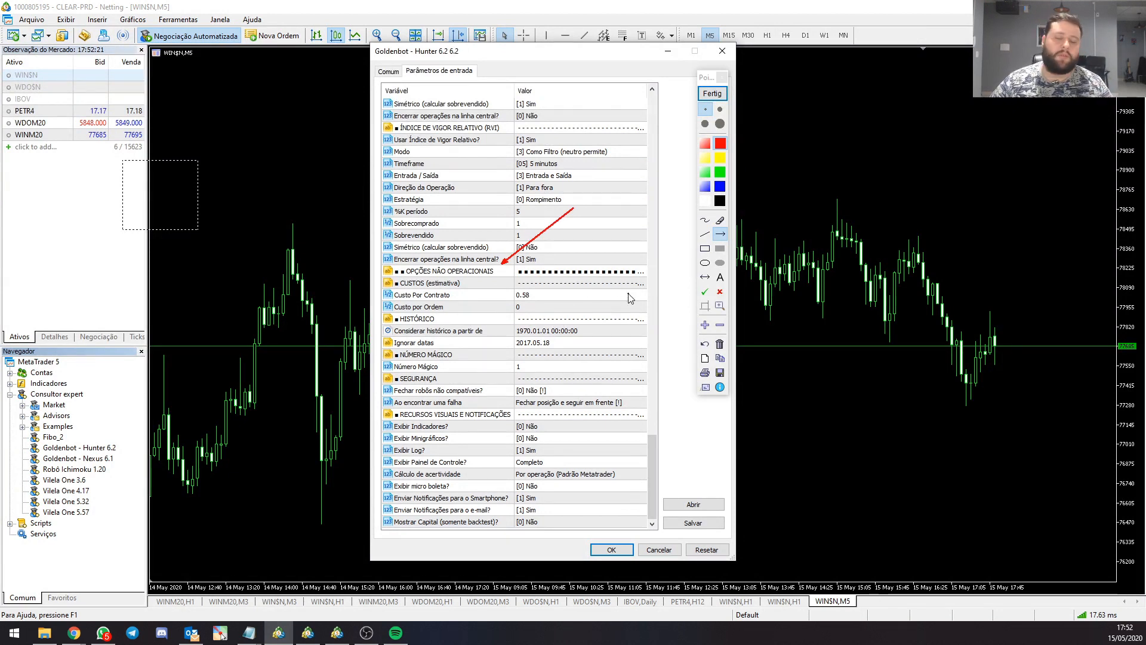
{"action": "left_click_drag", "start_coordinate": [628, 294], "coordinate": [546, 297]}
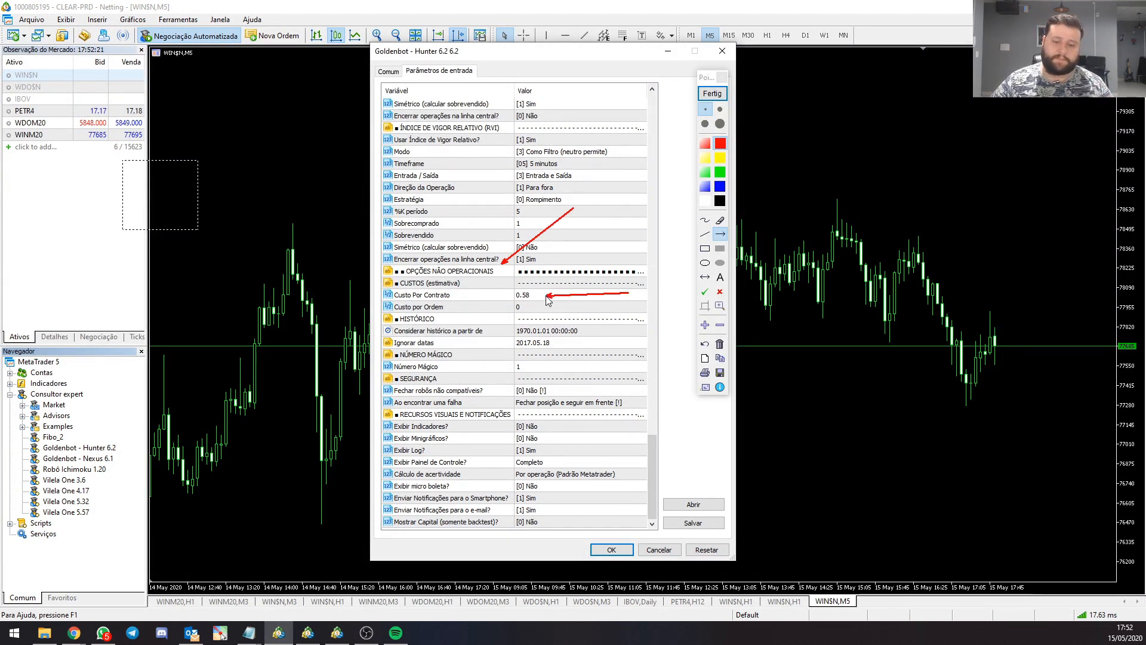
{"action": "key", "text": "super+plus"}
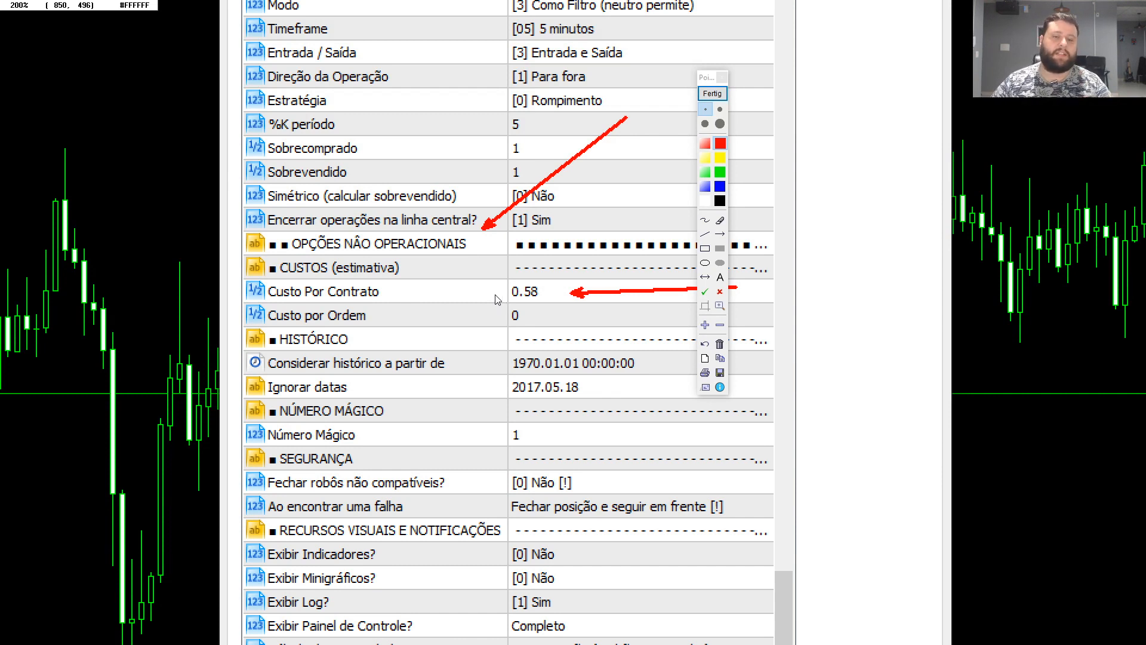
{"action": "key", "text": "Escape"}
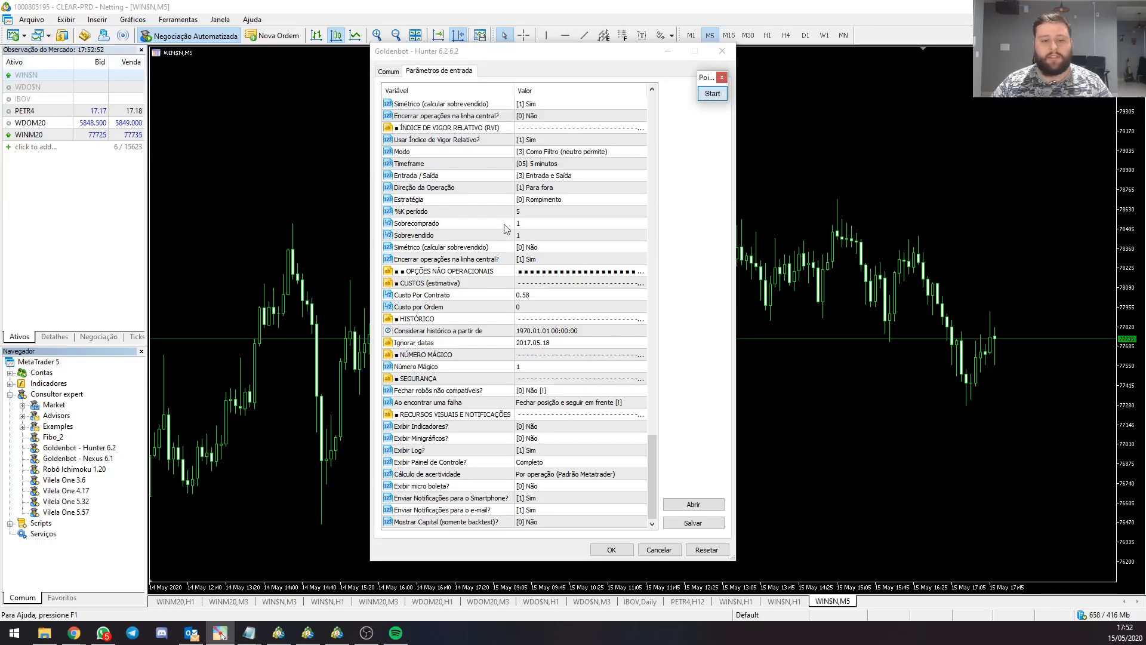
- Try 0.47 as the Custo Por Contrato value, and set it back to 0.58
{"action": "double_click", "coordinate": [532, 296]}
{"action": "type", "text": "0.48"}
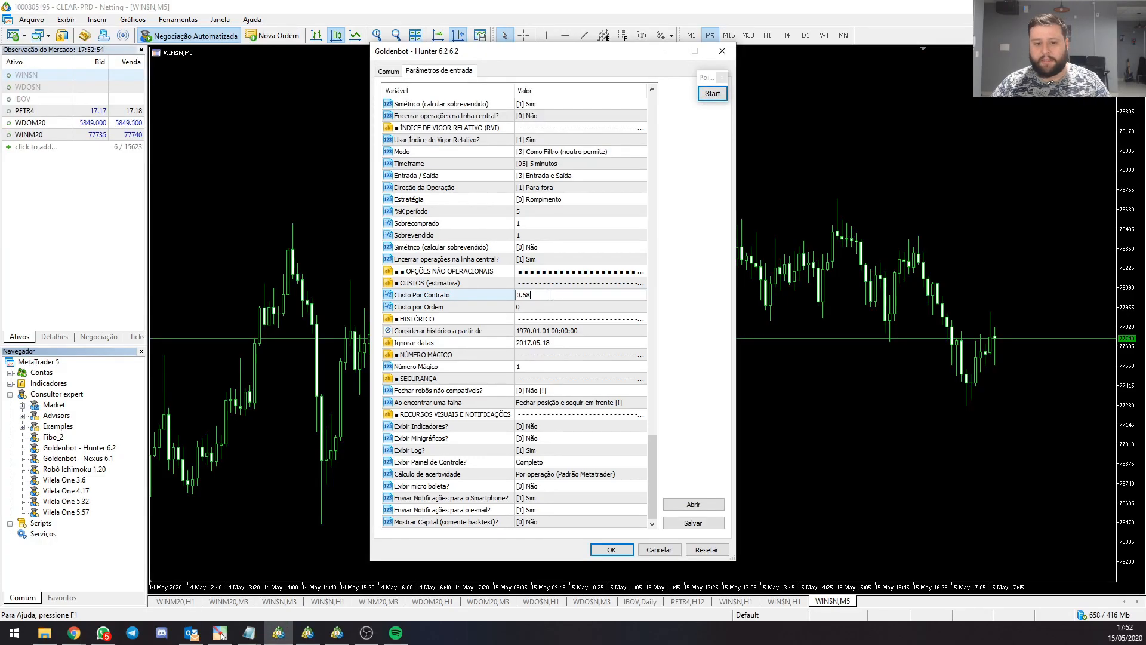
{"action": "key", "text": "BackSpace"}
{"action": "type", "text": "7"}
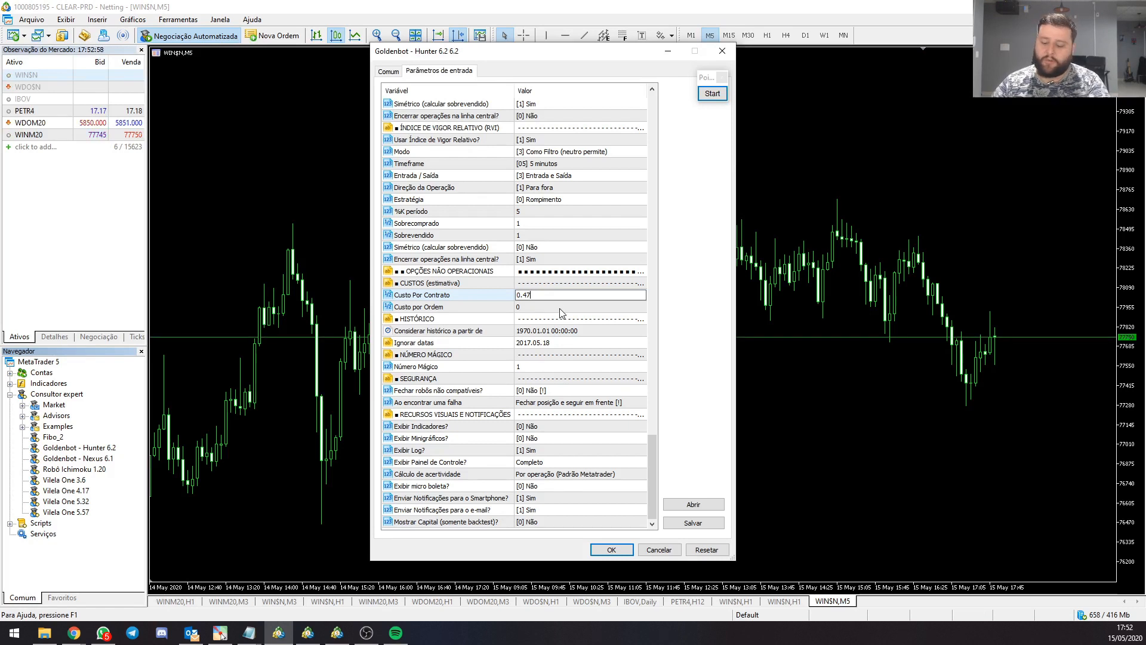
{"action": "key", "text": "BackSpace"}
{"action": "key", "text": "BackSpace"}
{"action": "type", "text": "58"}
{"action": "key", "text": "Return"}
- Review the Ignorar datas and Custo Por Contrato rows, highlight the NÚMERO MÁGICO section, and show it enlarged in annotation mode
{"action": "left_click", "coordinate": [570, 366]}
{"action": "left_click", "coordinate": [570, 343]}
{"action": "left_click", "coordinate": [564, 355]}
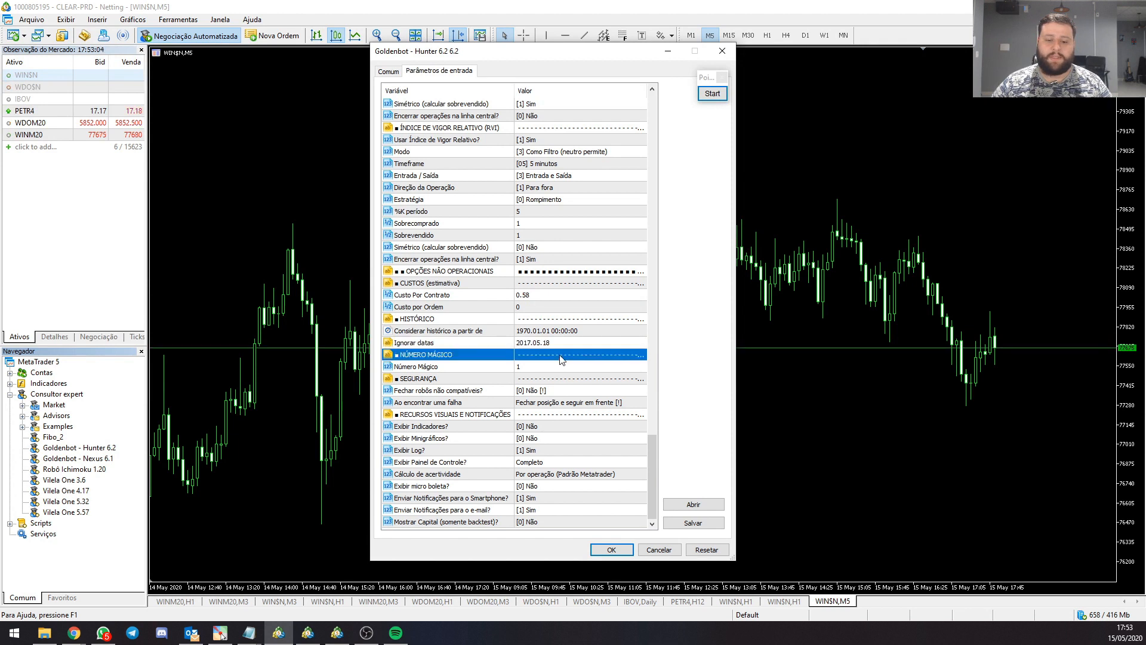
{"action": "left_click", "coordinate": [539, 296]}
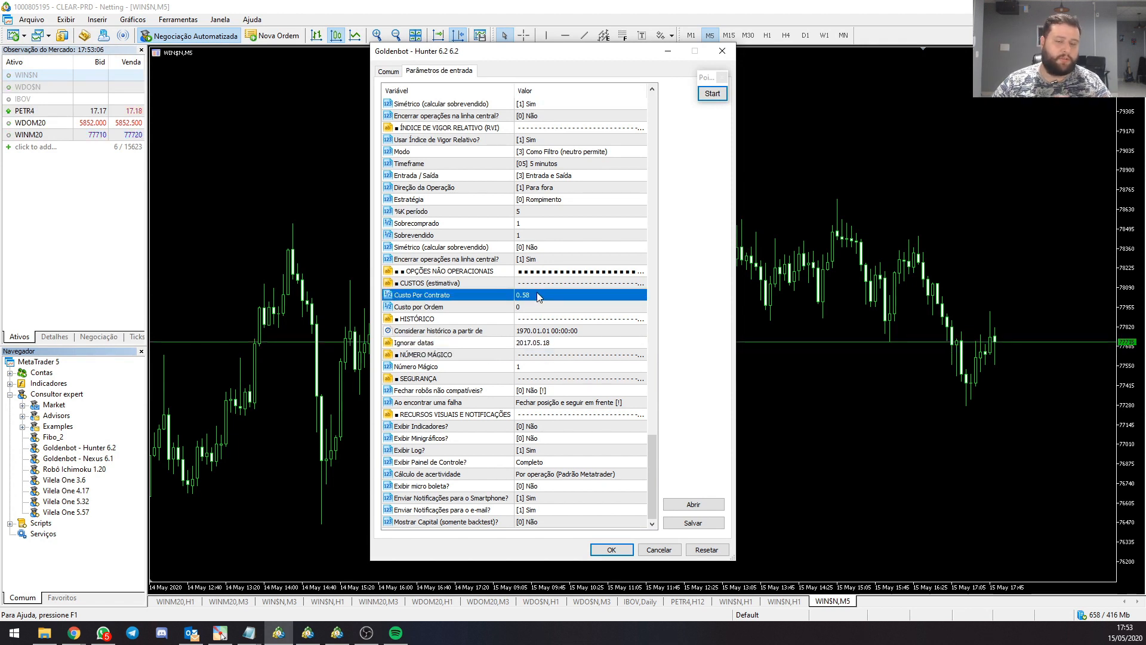
{"action": "left_click", "coordinate": [546, 356]}
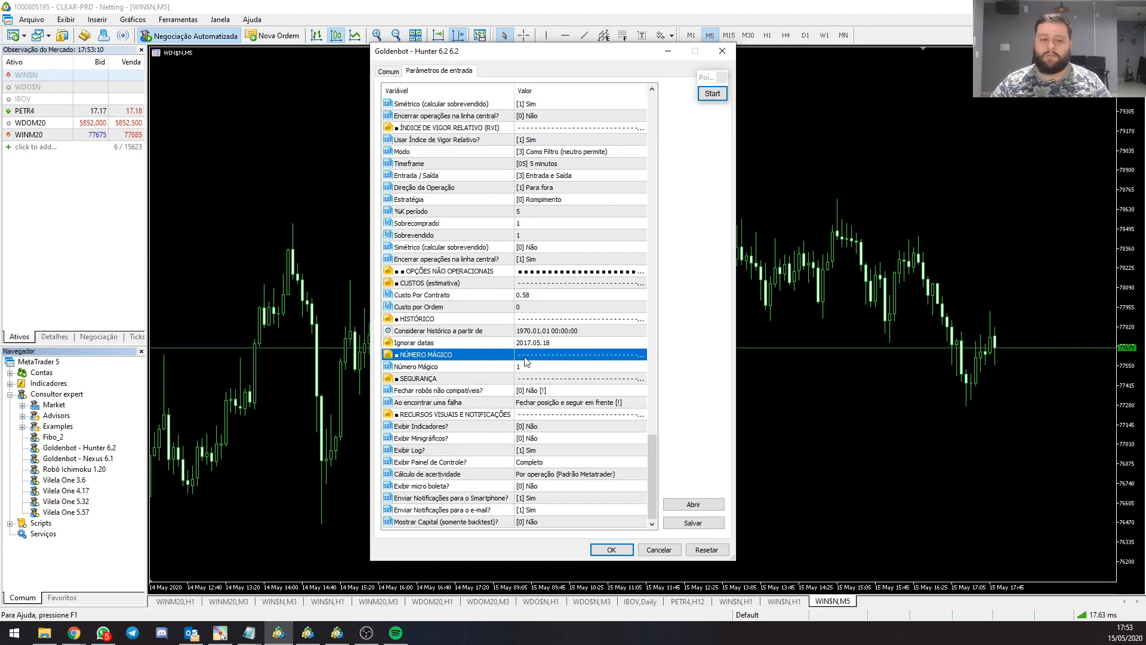
{"action": "key", "text": "alt+Tab"}
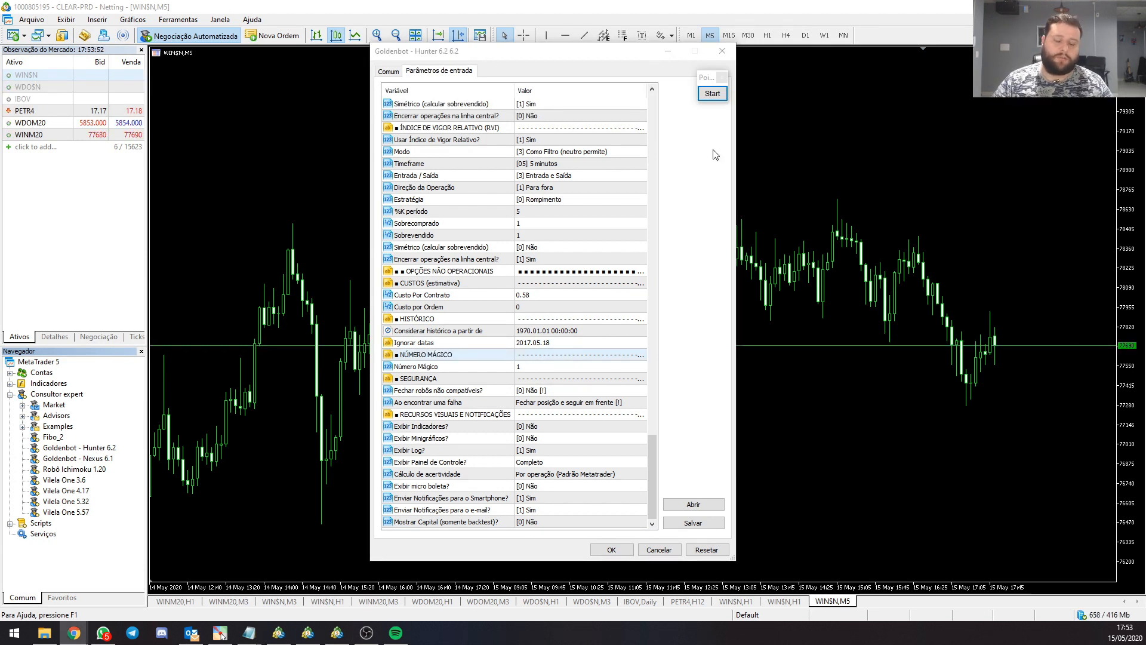
{"action": "left_click", "coordinate": [712, 93]}
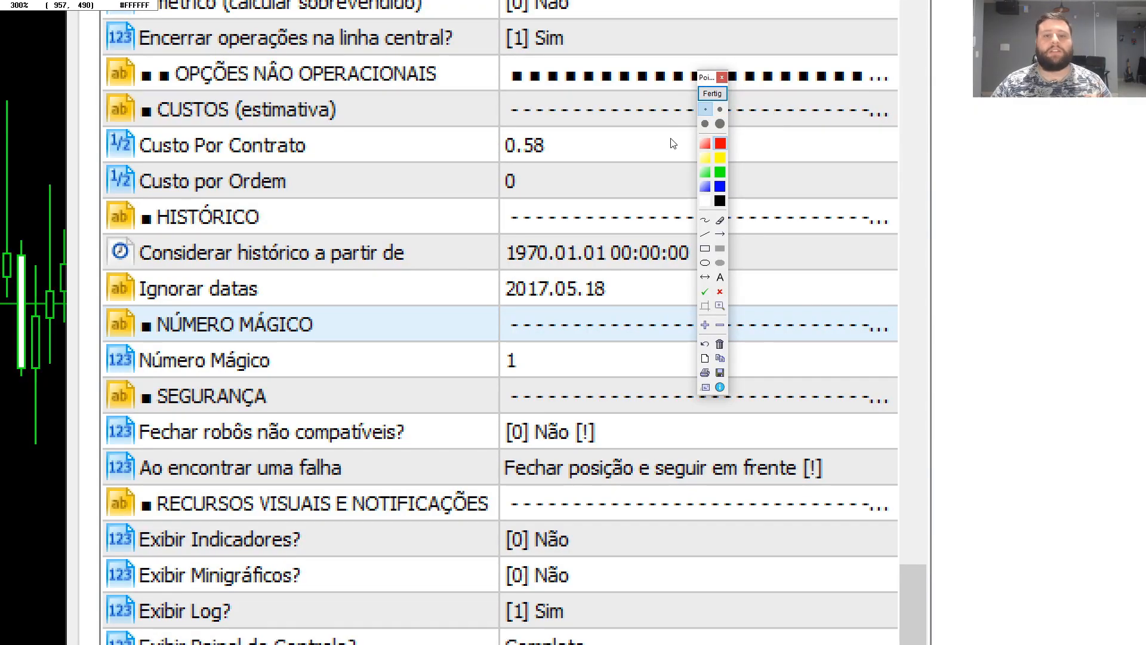
- Try Fechar posição e robô for Ao encontrar uma falha, highlight the SEGURANÇA section, and show it enlarged in annotation mode
{"action": "left_click_drag", "start_coordinate": [708, 78], "coordinate": [916, 80]}
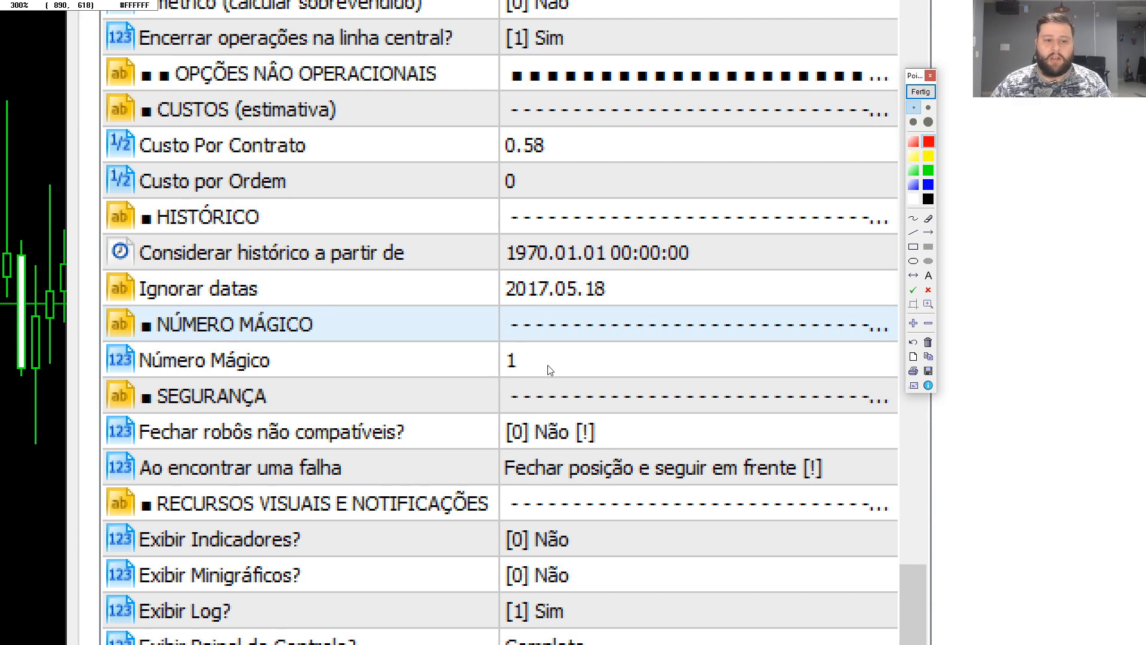
{"action": "left_click", "coordinate": [919, 91]}
{"action": "left_click", "coordinate": [559, 404]}
{"action": "left_click", "coordinate": [559, 408]}
{"action": "left_click", "coordinate": [567, 422]}
{"action": "left_click", "coordinate": [573, 380]}
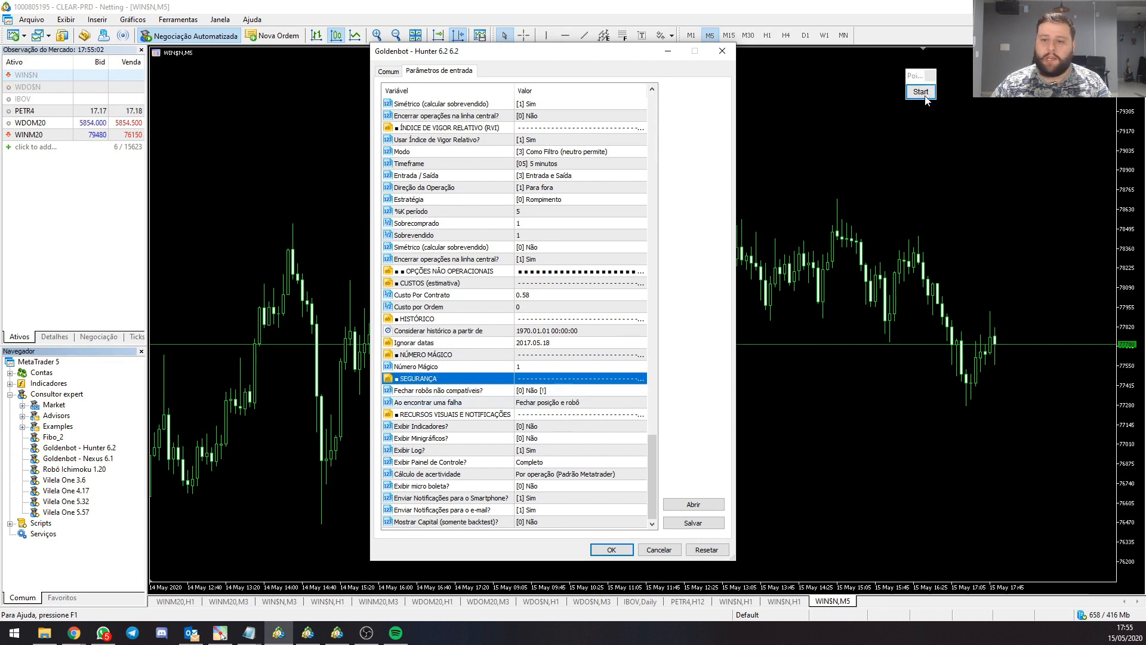
{"action": "left_click", "coordinate": [920, 91]}
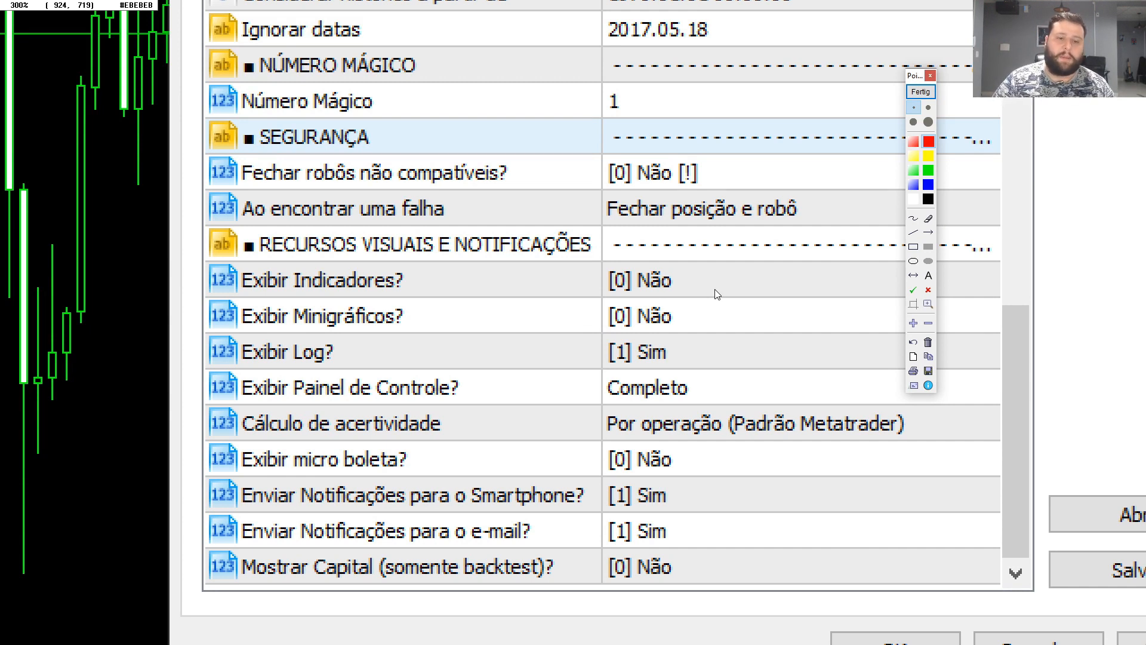
{"action": "key", "text": "Escape"}
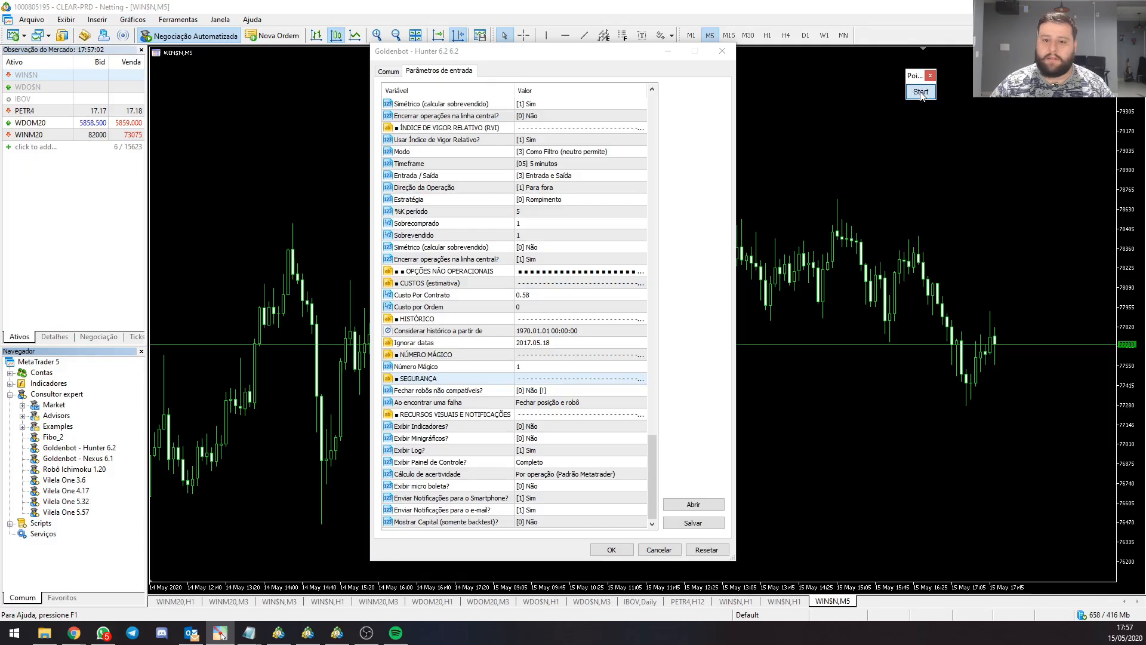
- Set Ao encontrar uma falha to Fechar posição e seguir em frente [!], and highlight the neighbouring Número Mágico and security rows
{"action": "left_click", "coordinate": [561, 402]}
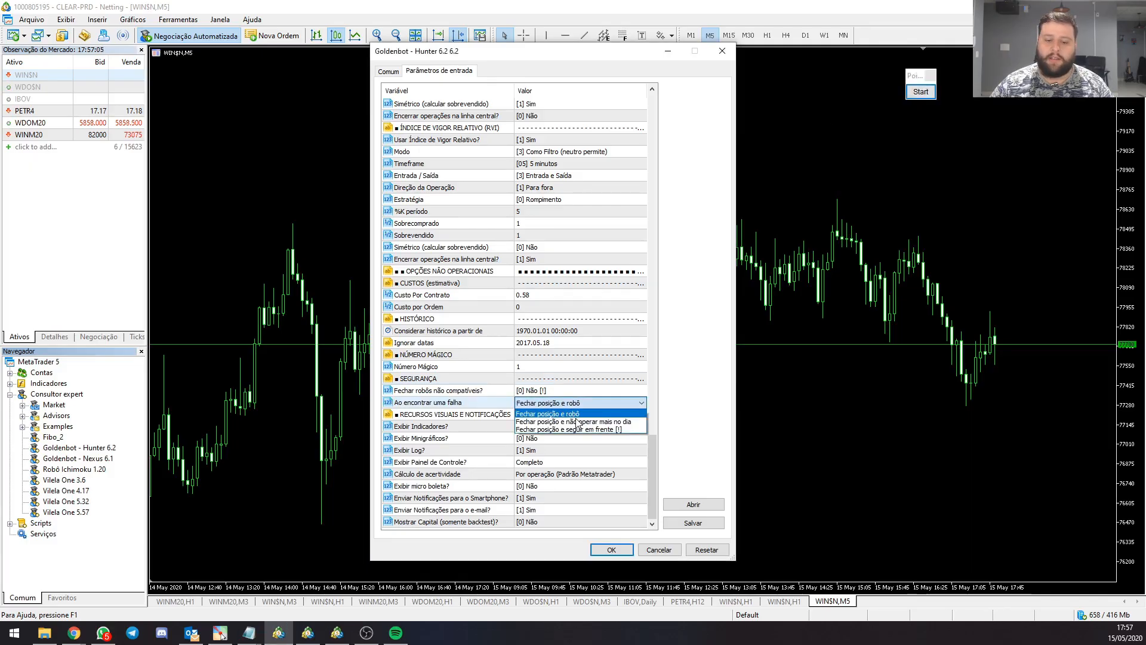
{"action": "left_click", "coordinate": [581, 437]}
{"action": "left_click", "coordinate": [570, 418]}
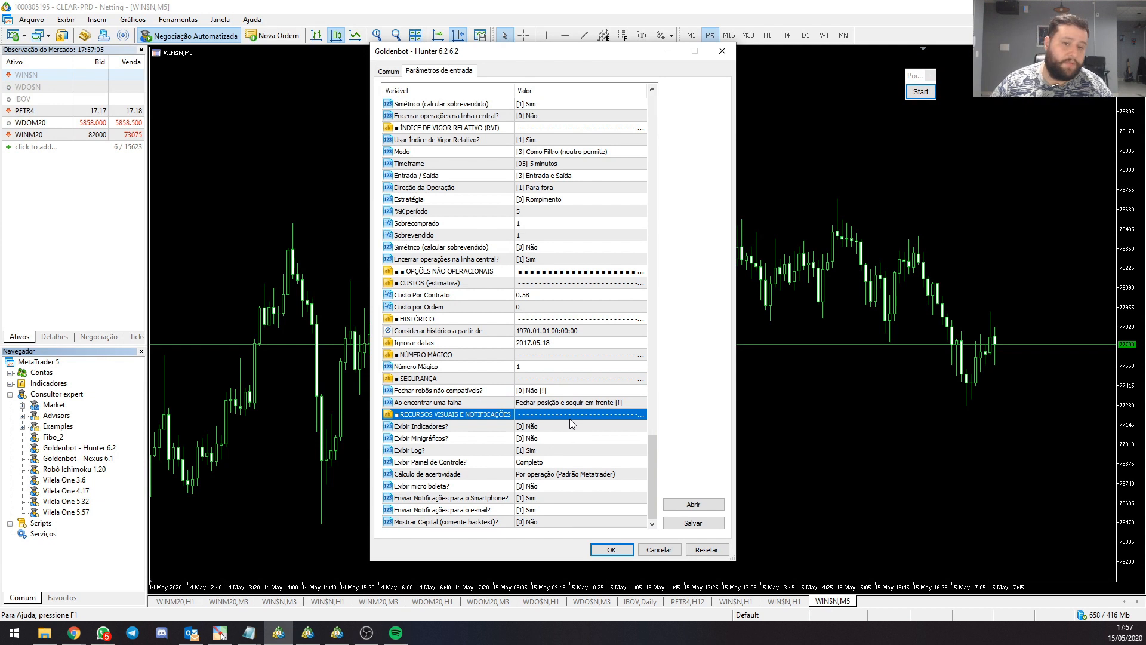
{"action": "left_click", "coordinate": [558, 404]}
{"action": "left_click", "coordinate": [550, 391]}
{"action": "left_click", "coordinate": [546, 378]}
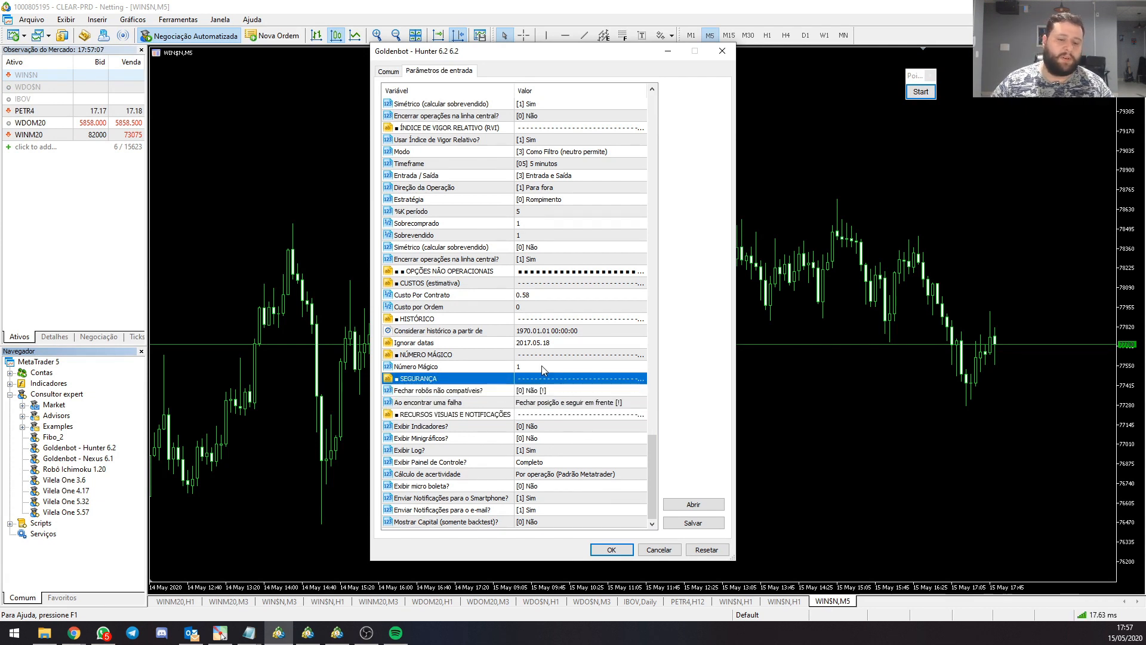
{"action": "left_click", "coordinate": [543, 368]}
{"action": "left_click", "coordinate": [549, 390]}
{"action": "left_click", "coordinate": [555, 402]}
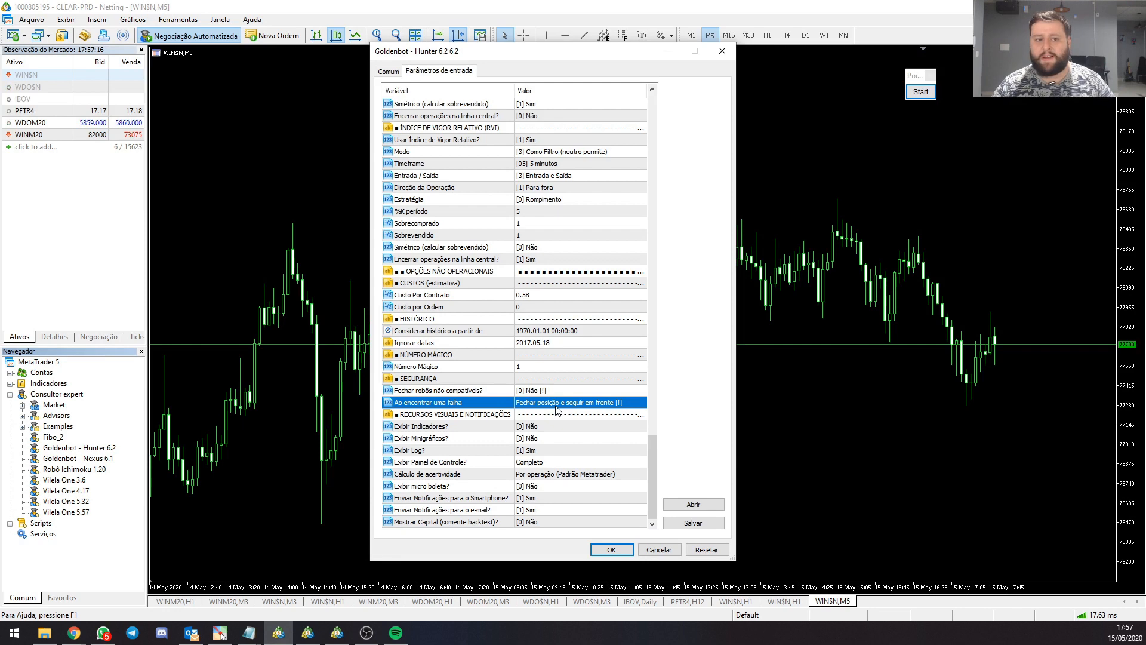
- Show the magic number and security settings and the Netting account type enlarged in annotation mode, and leave it
{"action": "left_click", "coordinate": [920, 91]}
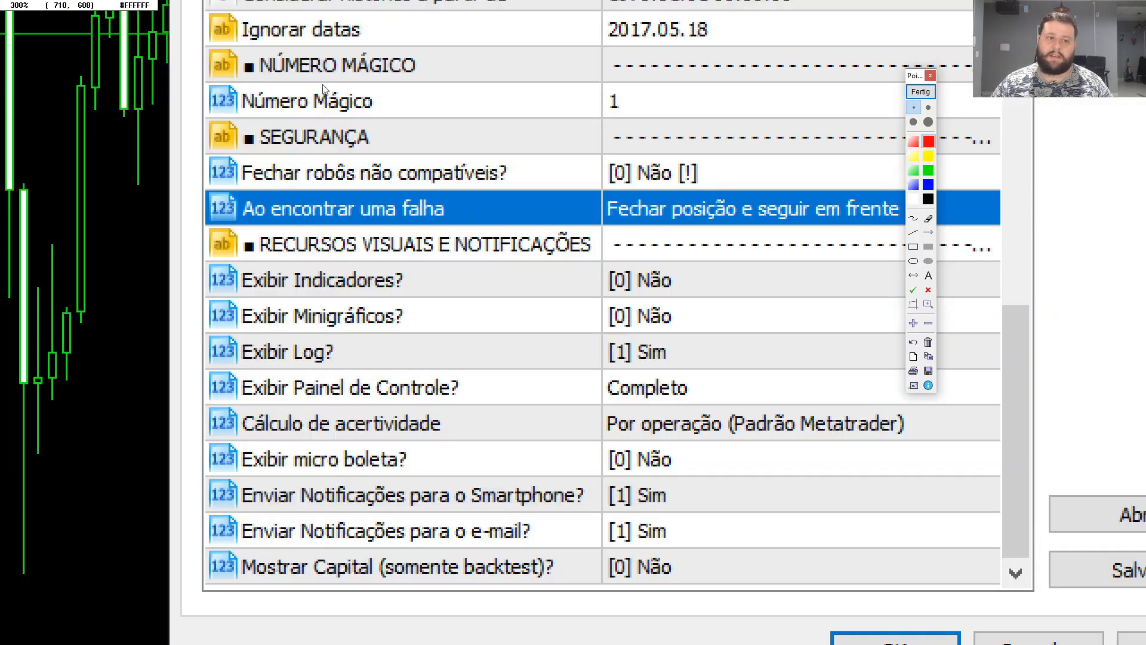
{"action": "scroll", "coordinate": [125, 14], "scroll_direction": "up", "scroll_amount": 5}
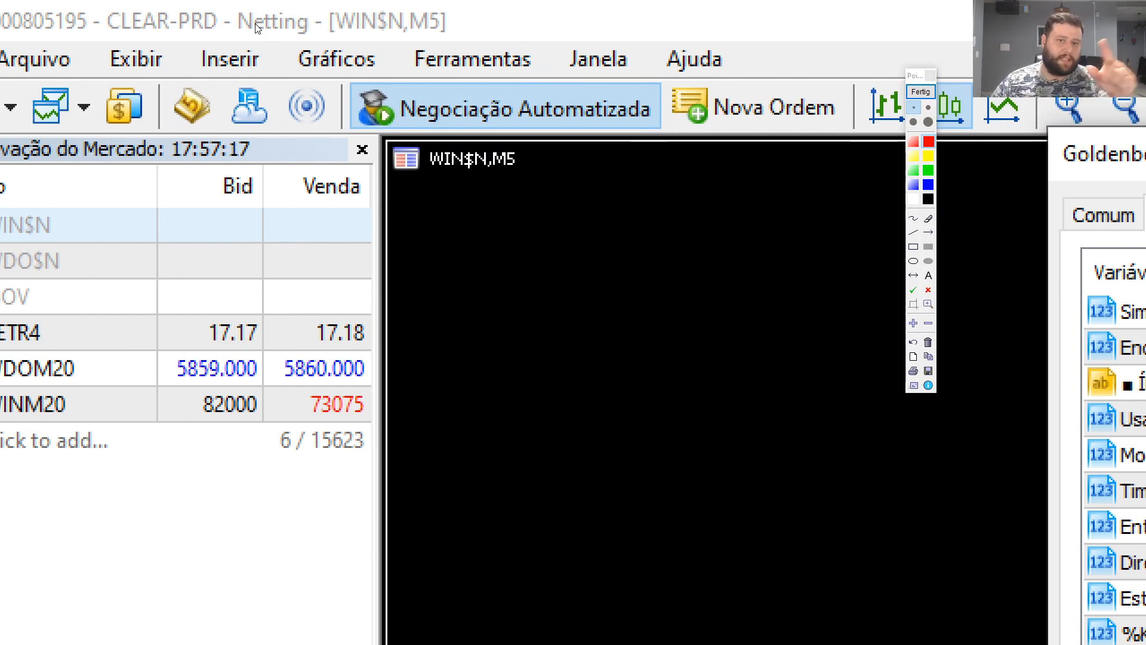
{"action": "scroll", "coordinate": [256, 28], "scroll_direction": "down", "scroll_amount": 5}
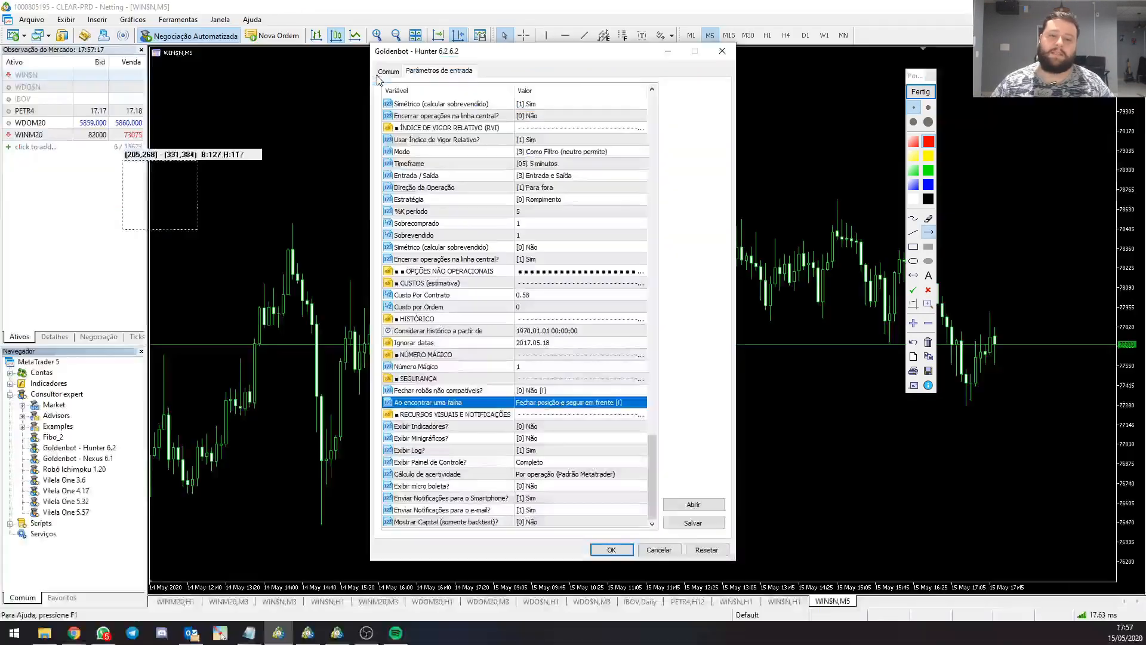
{"action": "scroll", "coordinate": [564, 420], "scroll_direction": "up", "scroll_amount": 3}
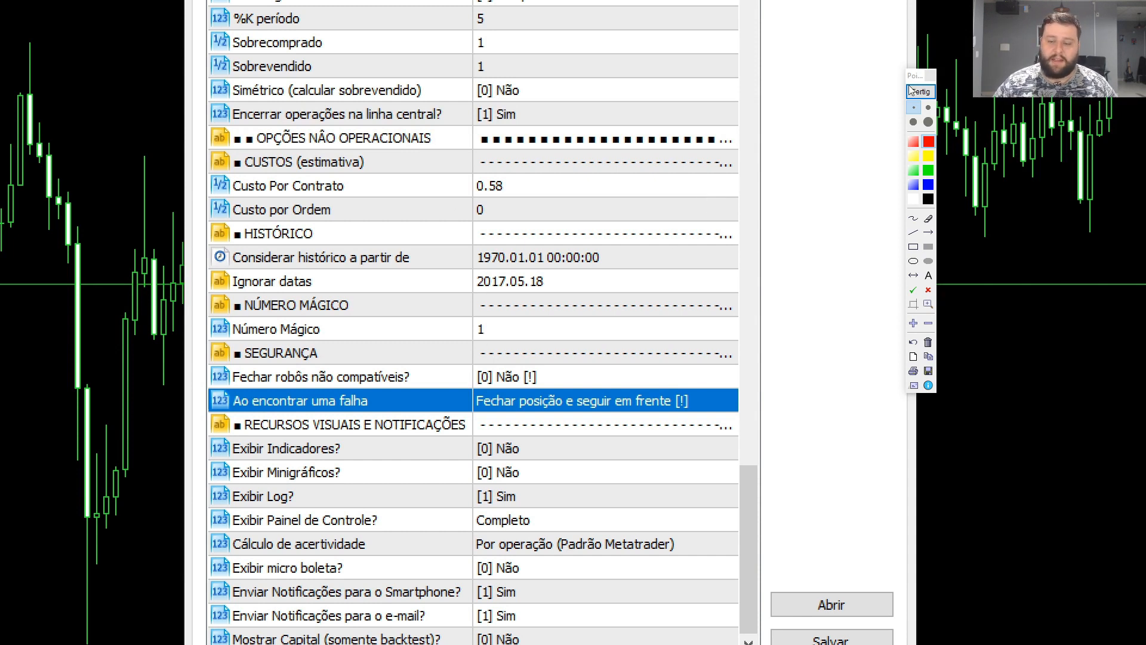
{"action": "left_click", "coordinate": [930, 94]}
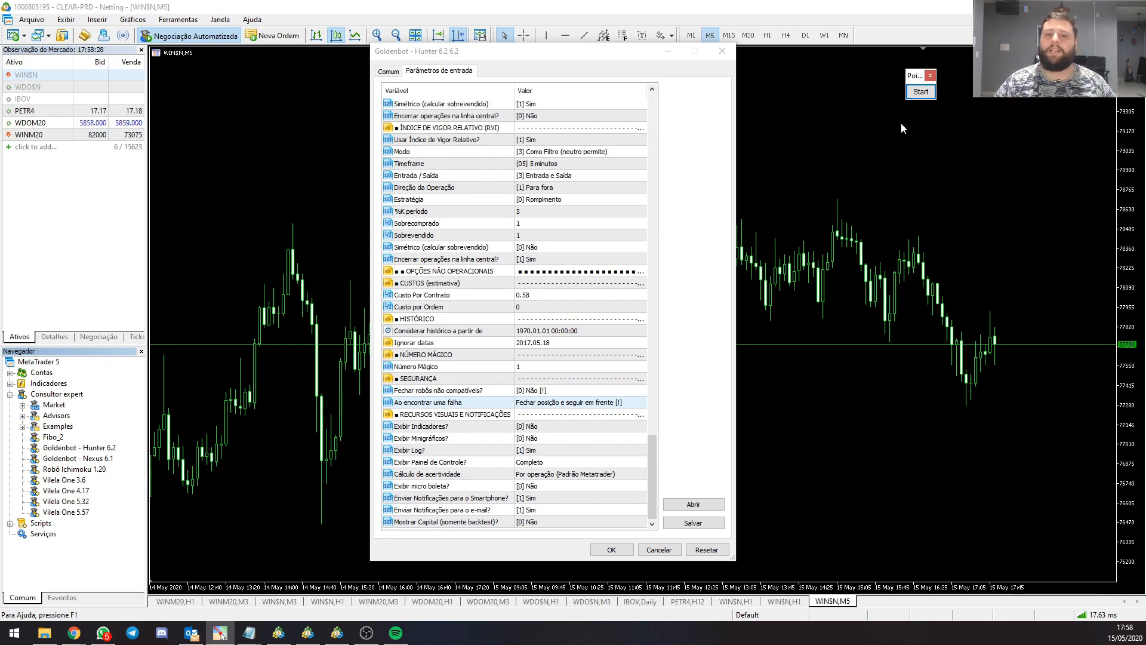
- Return to the INDICADORES section at the start of the parameters, and apply the Hunter 6.2 settings to the chart
{"action": "left_click", "coordinate": [634, 224]}
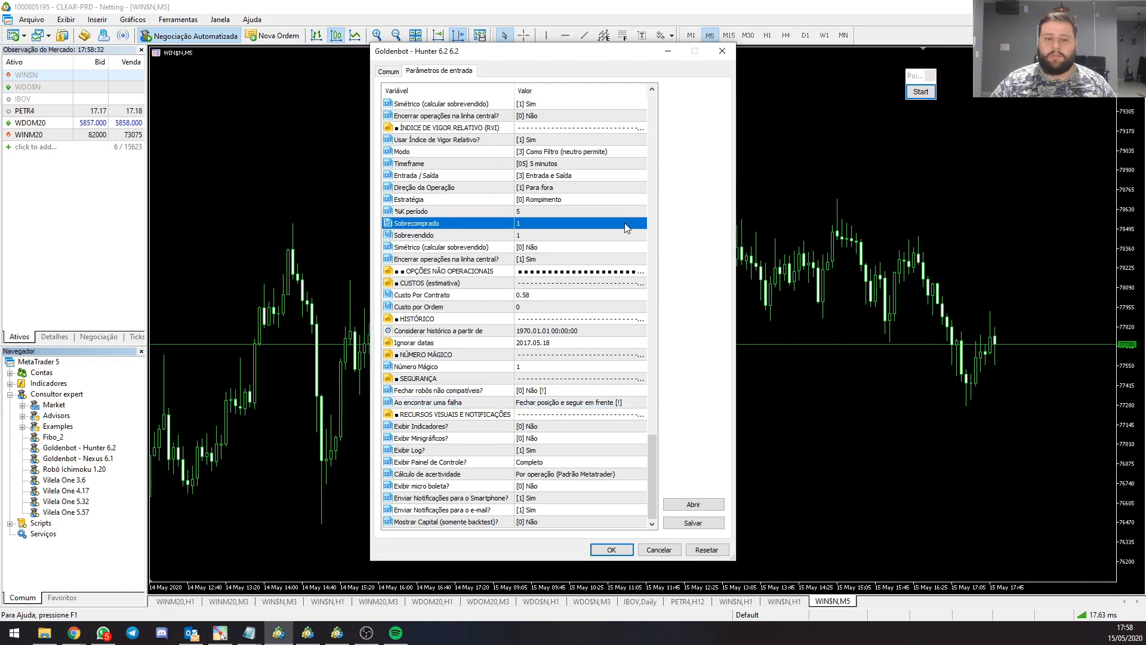
{"action": "scroll", "coordinate": [630, 230], "scroll_direction": "up", "scroll_amount": 14}
{"action": "scroll", "coordinate": [628, 233], "scroll_direction": "up", "scroll_amount": 13}
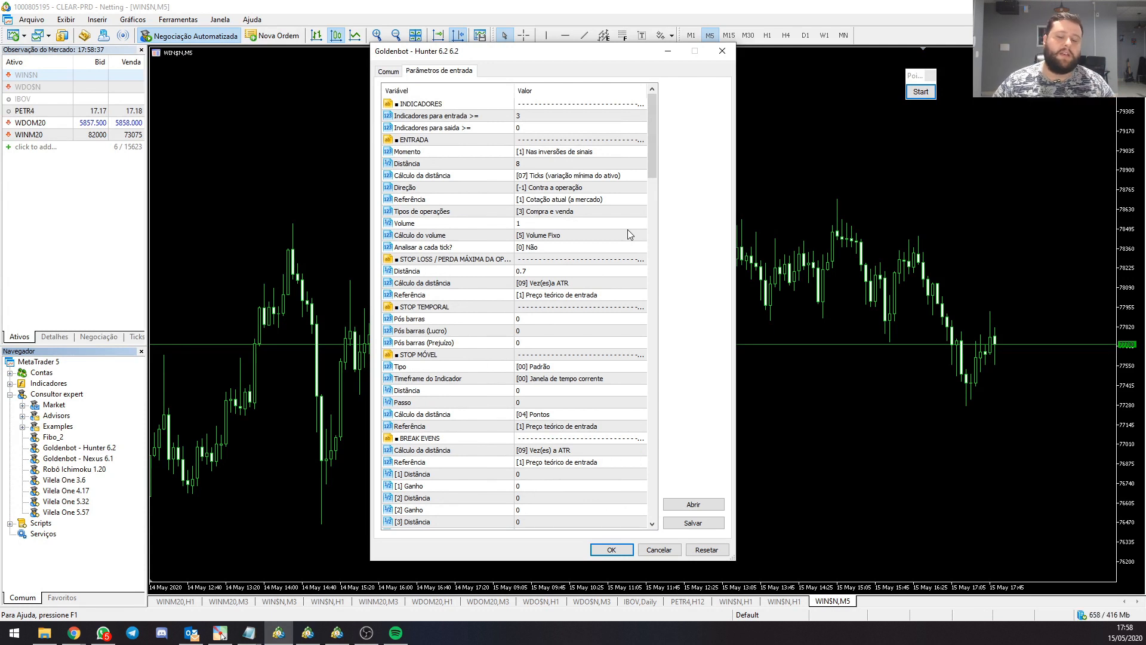
{"action": "left_click", "coordinate": [603, 549]}
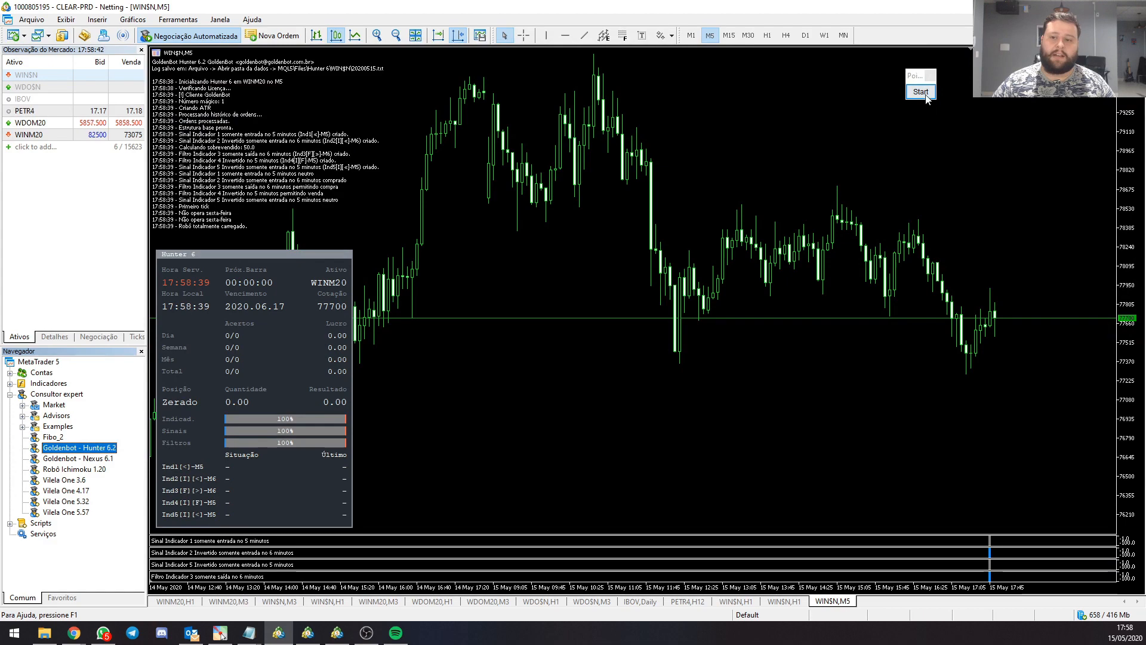
- Show the Hunter 6 control panel on the chart enlarged in annotation mode, and leave it
{"action": "key", "text": "ctrl+1"}
{"action": "scroll", "coordinate": [207, 463], "scroll_direction": "down", "scroll_amount": 1}
{"action": "scroll", "coordinate": [206, 463], "scroll_direction": "up", "scroll_amount": 1}
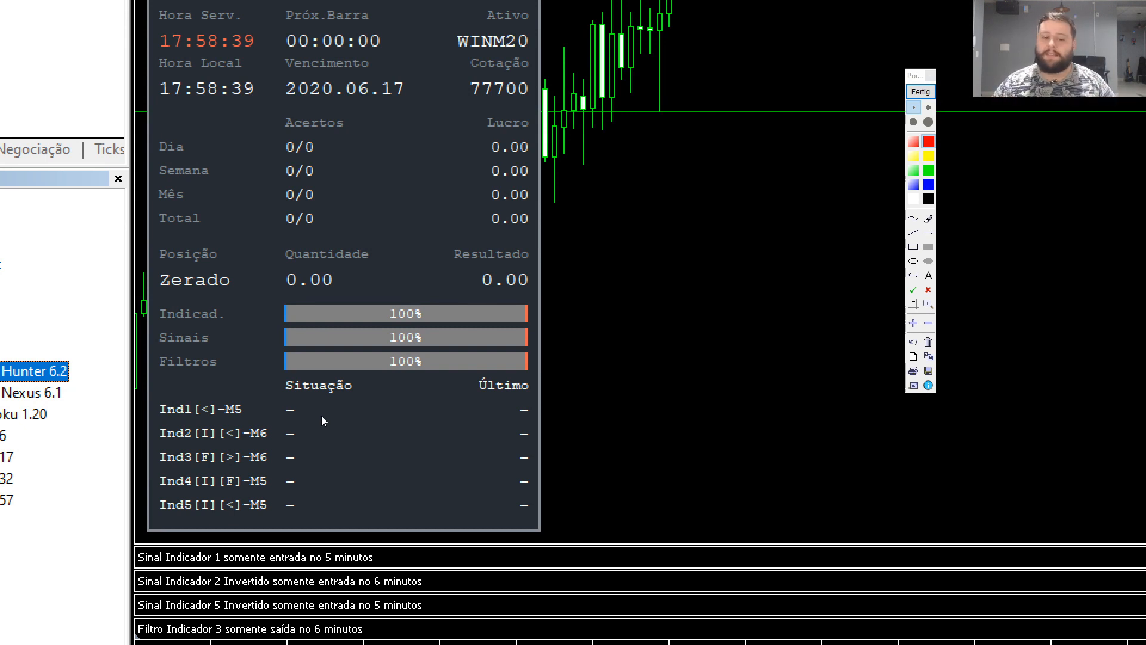
{"action": "left_click", "coordinate": [928, 93]}
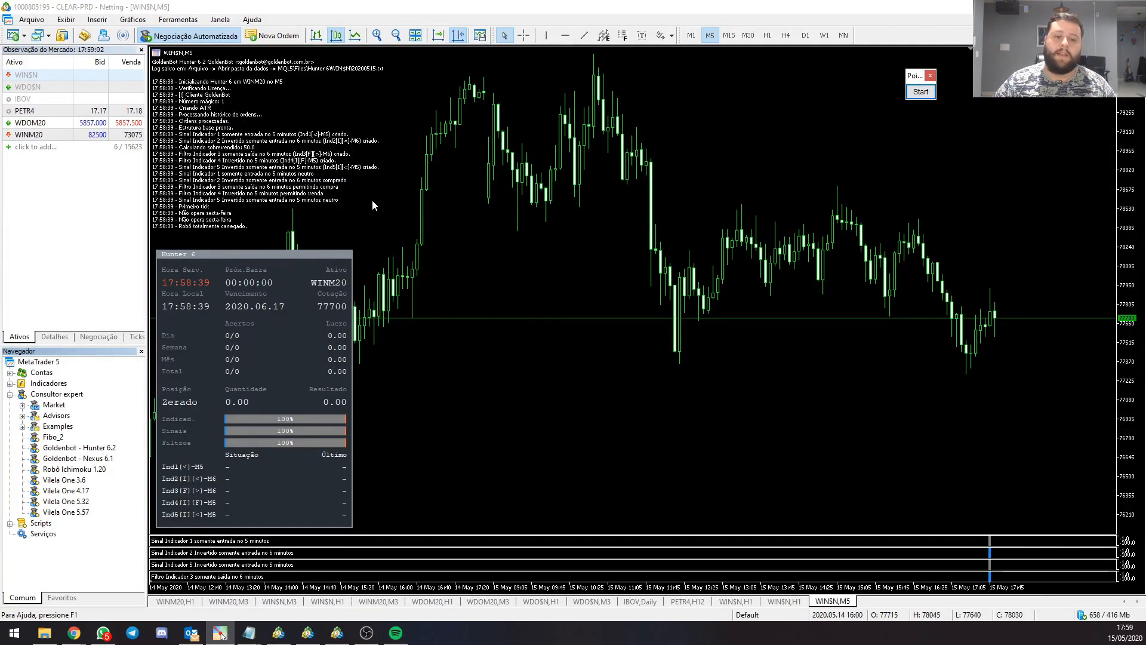
{"action": "scroll", "coordinate": [371, 199], "scroll_direction": "up", "scroll_amount": 3}
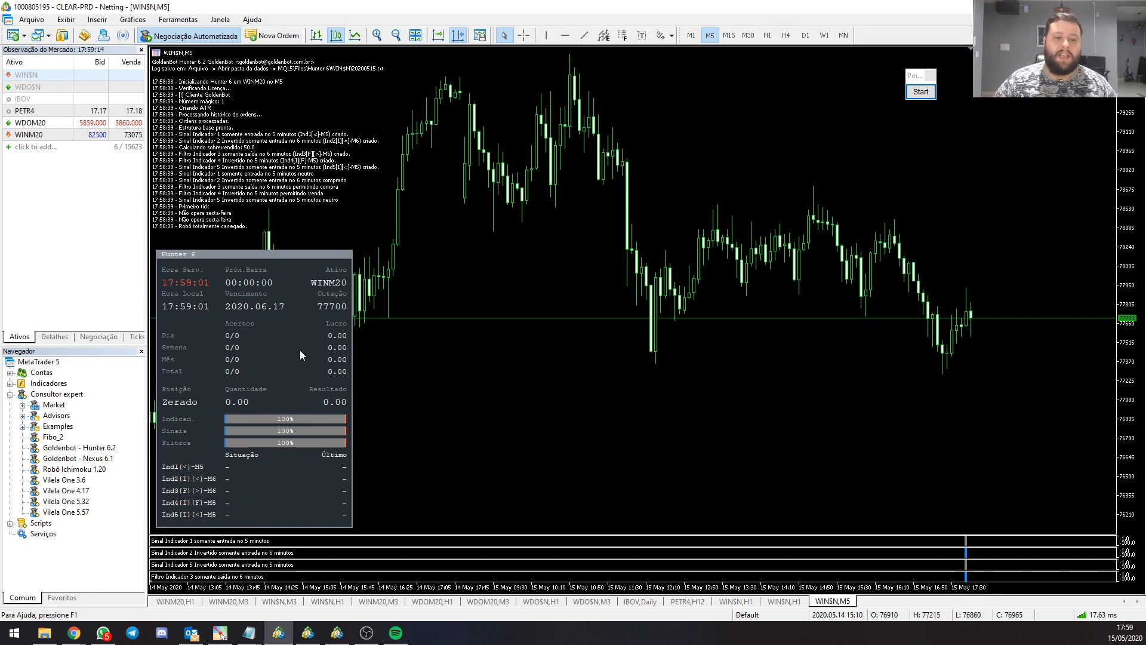
- Show the robot's startup log lines above the control panel enlarged in annotation mode, and leave it
{"action": "left_click", "coordinate": [921, 92]}
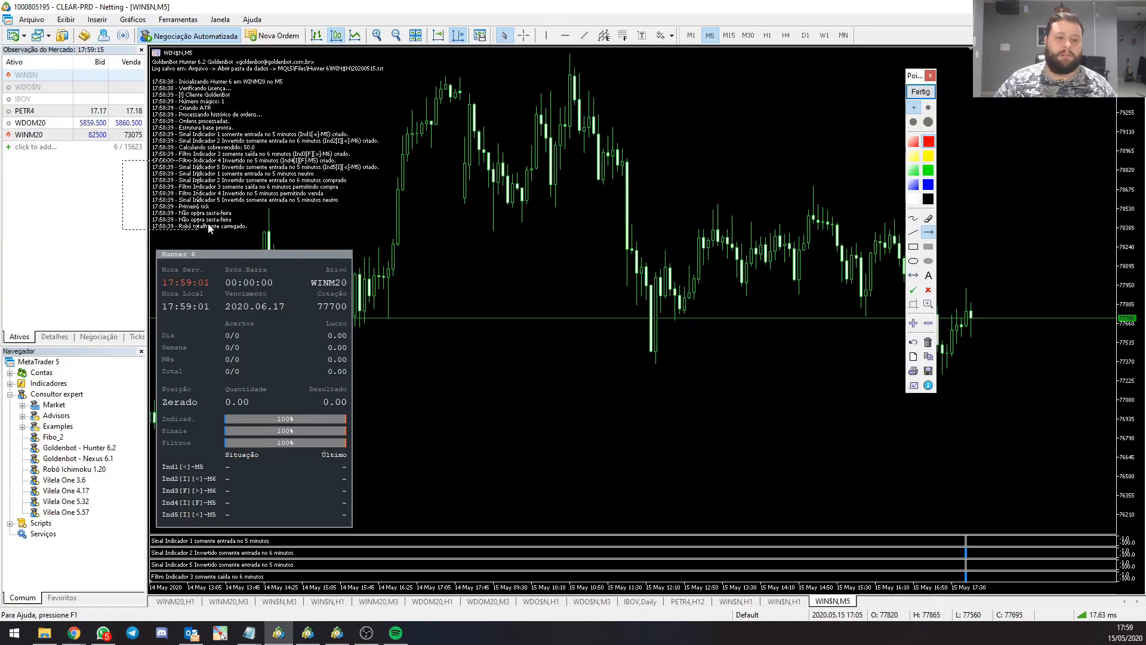
{"action": "scroll", "coordinate": [210, 226], "scroll_direction": "up", "scroll_amount": 3}
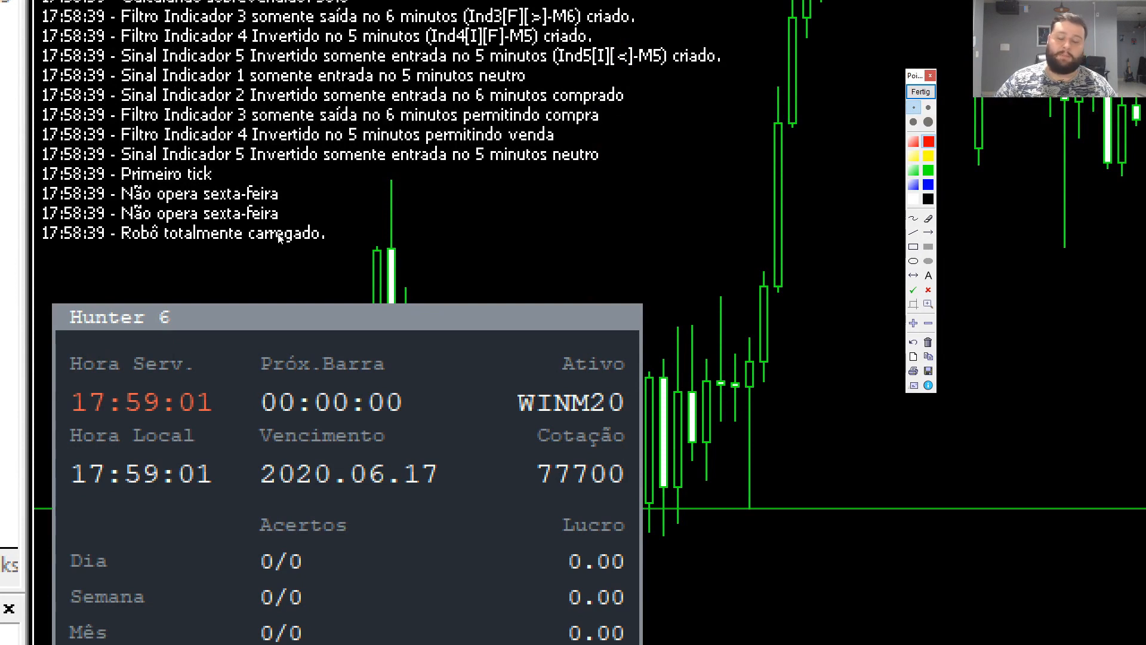
{"action": "scroll", "coordinate": [279, 237], "scroll_direction": "down", "scroll_amount": 3}
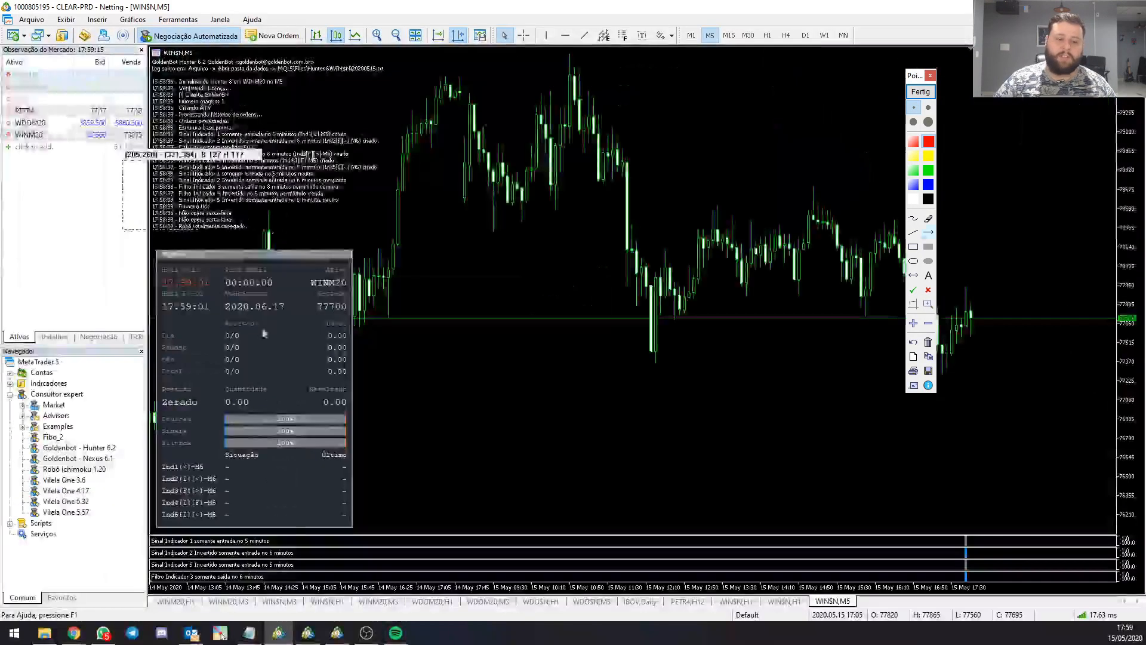
{"action": "left_click", "coordinate": [912, 93]}
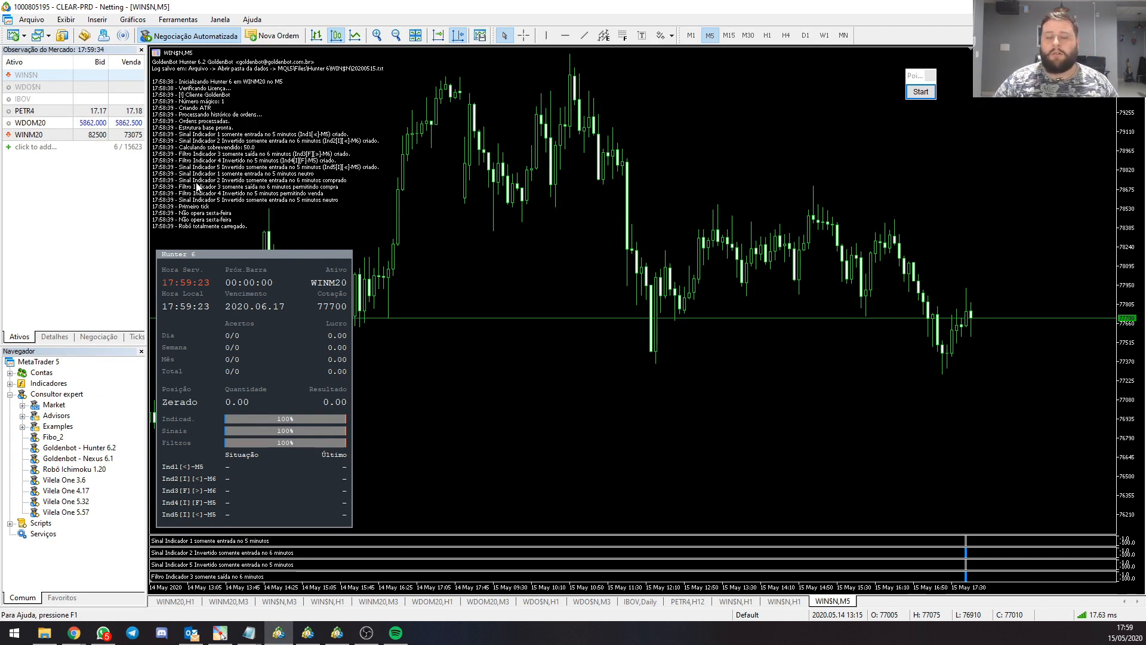
- Draw a white arrow towards the robot's icon on the chart, and show the Negociação Automatizada status enlarged in annotation mode
{"action": "left_click", "coordinate": [922, 93]}
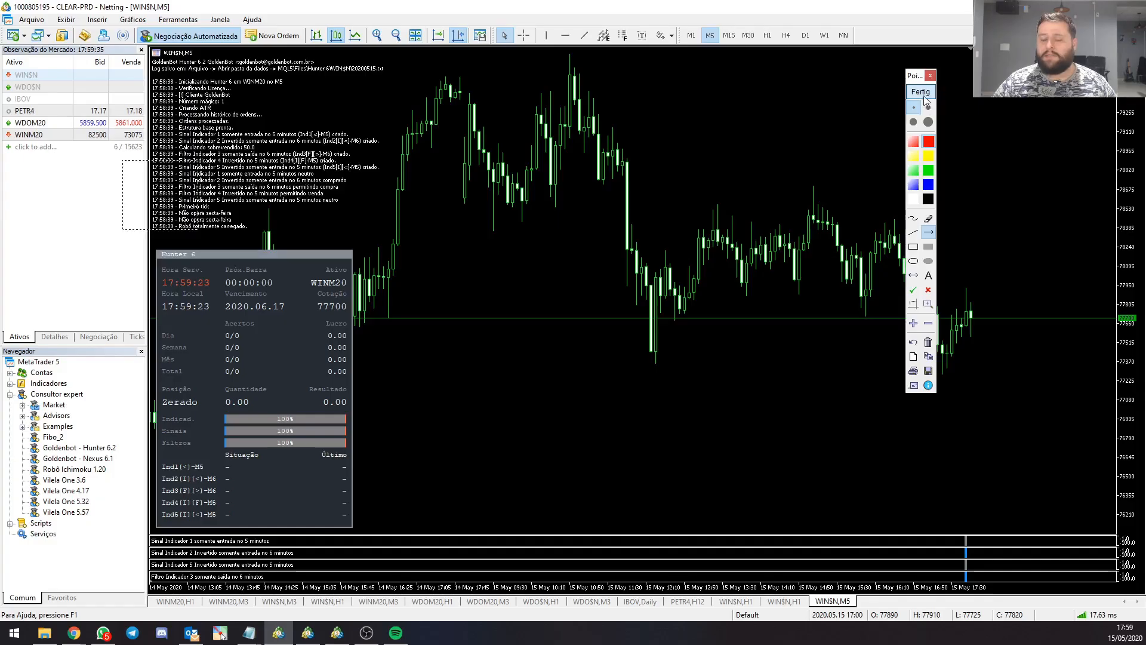
{"action": "left_click", "coordinate": [914, 199]}
{"action": "left_click_drag", "start_coordinate": [1089, 142], "coordinate": [1102, 90]}
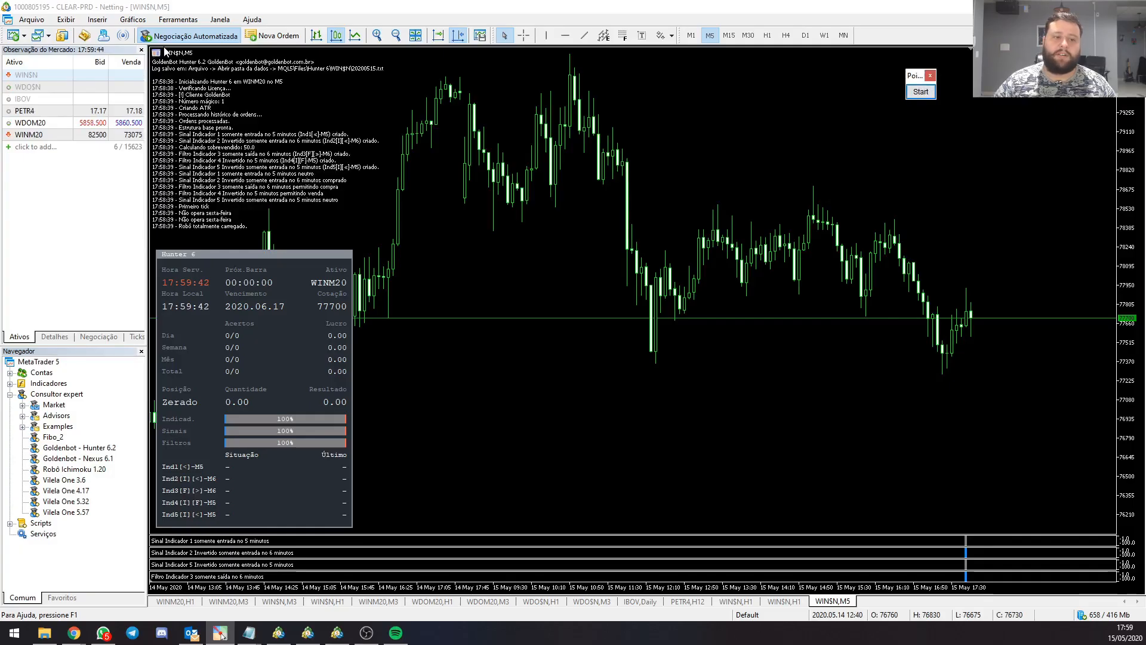
{"action": "left_click", "coordinate": [921, 91]}
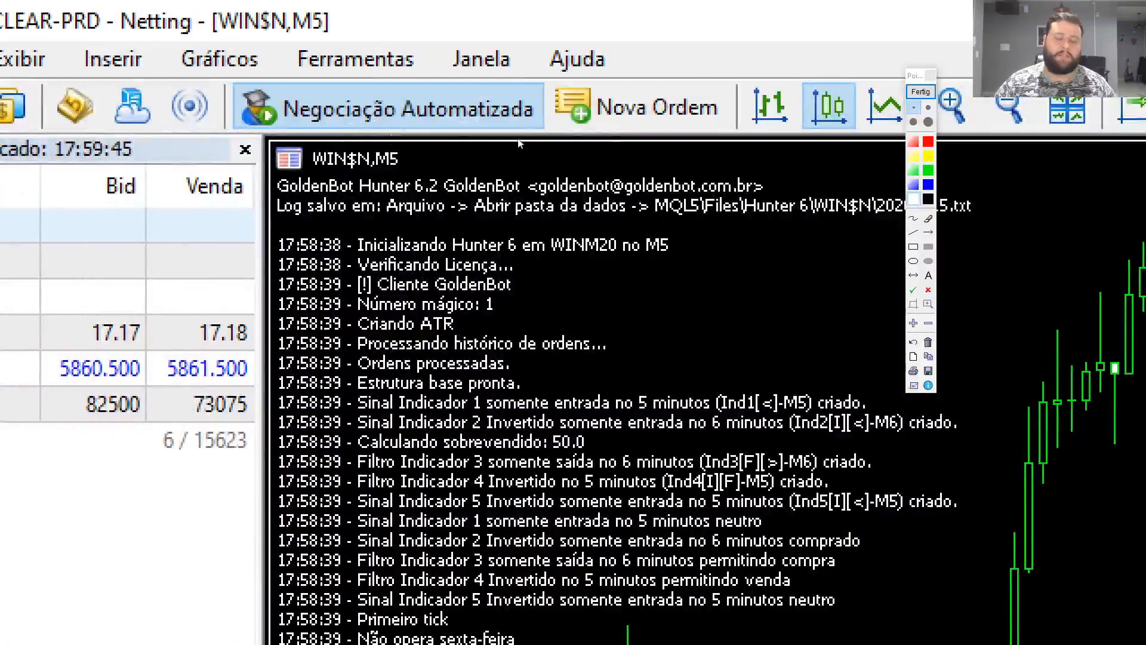
{"action": "left_click", "coordinate": [920, 92]}
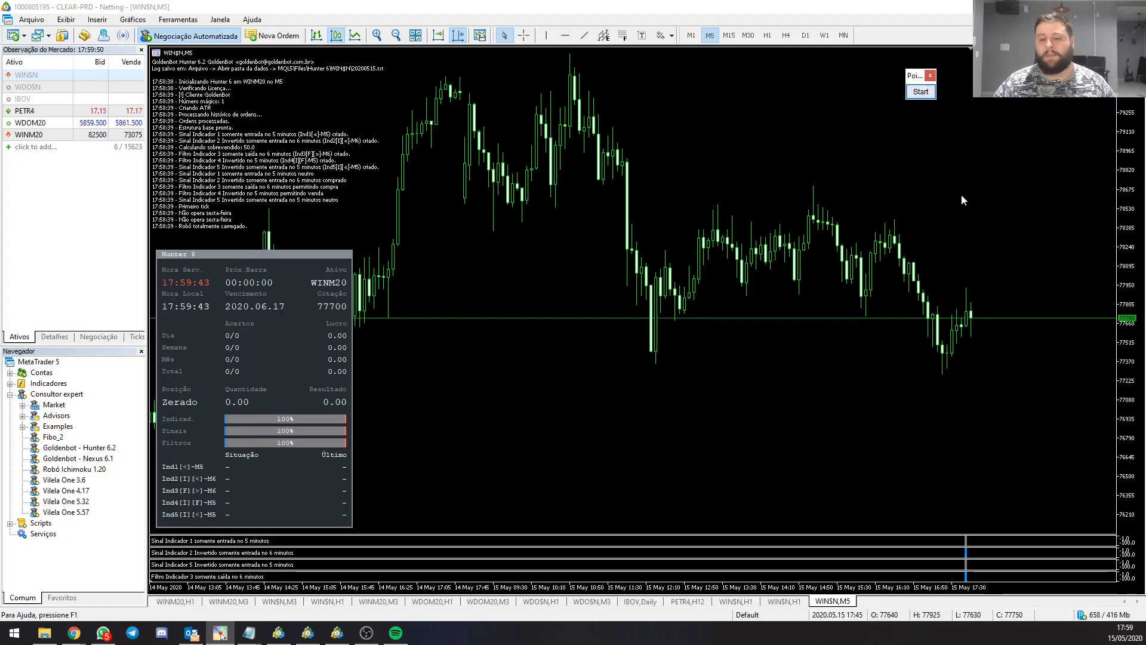
- Point a white arrow at the Hunter 6.2 icon on the chart, show it enlarged, and leave annotation mode
{"action": "left_click", "coordinate": [920, 92]}
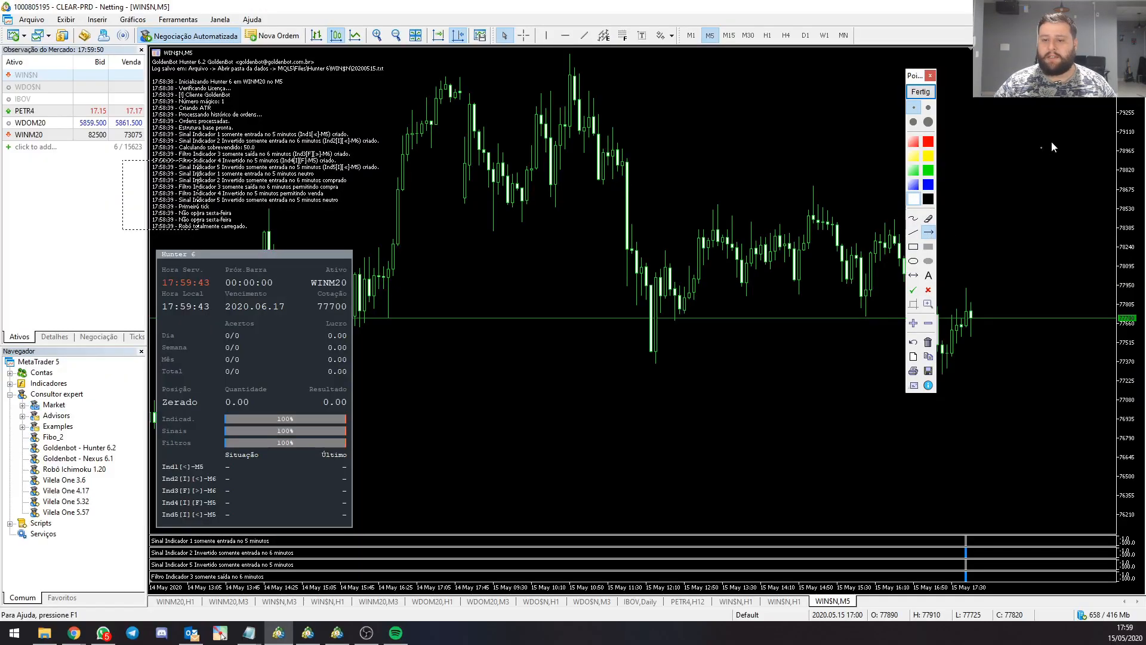
{"action": "left_click_drag", "start_coordinate": [1051, 141], "coordinate": [1101, 64]}
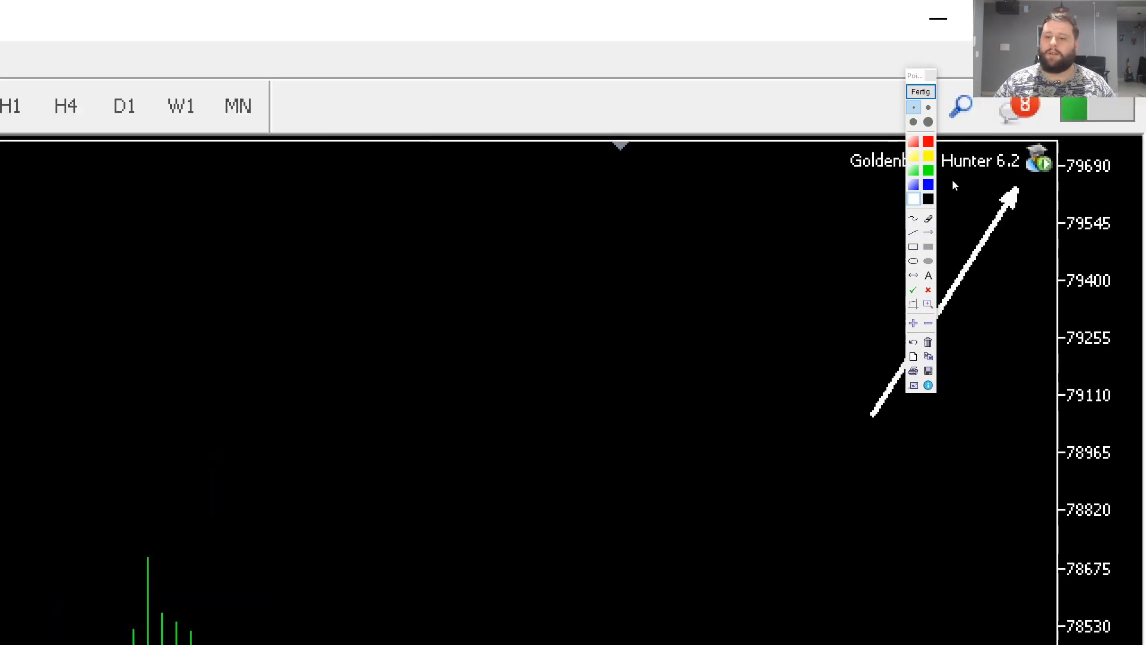
{"action": "left_click", "coordinate": [920, 91]}
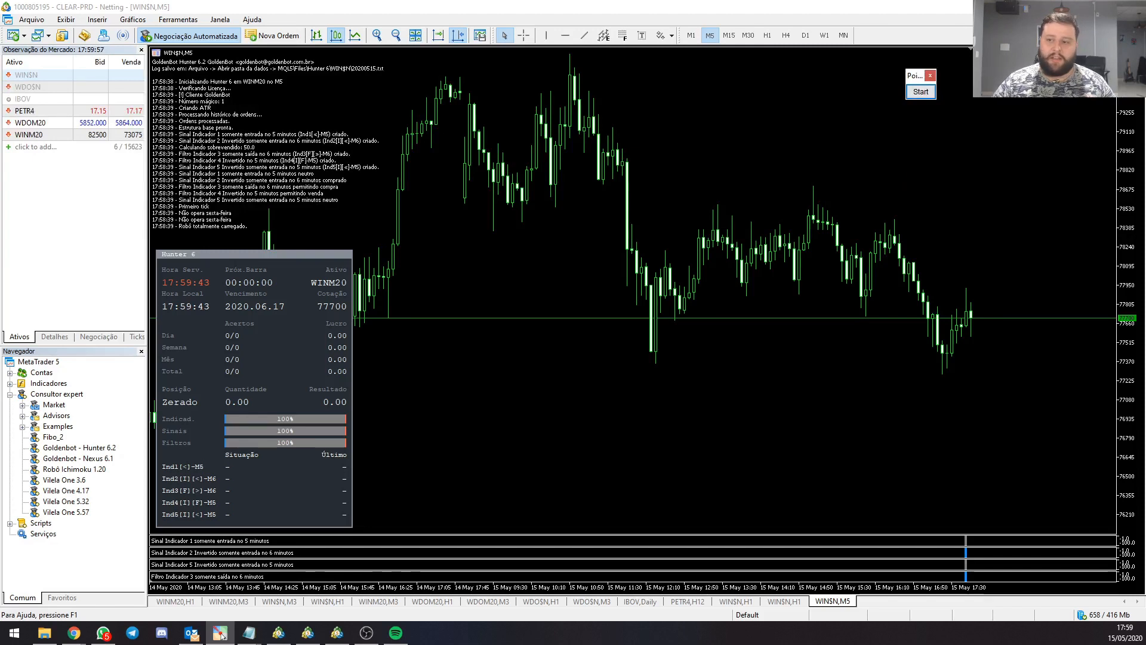
- Open the robot's common properties, show the Permitir Negociação Automatizada option enlarged in annotation mode, and close the properties with the settings accepted
{"action": "left_click", "coordinate": [221, 634]}
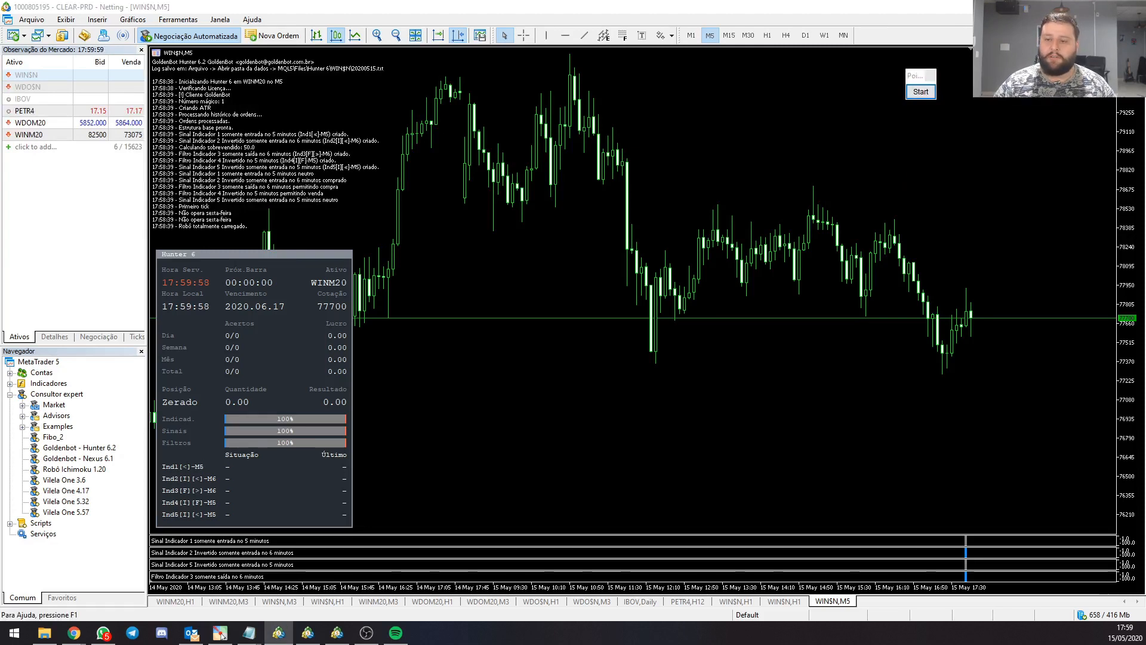
{"action": "key", "text": "F7"}
{"action": "key", "text": "ctrl+Tab"}
{"action": "left_click", "coordinate": [921, 91]}
{"action": "scroll", "coordinate": [477, 522], "scroll_direction": "up", "scroll_amount": 2}
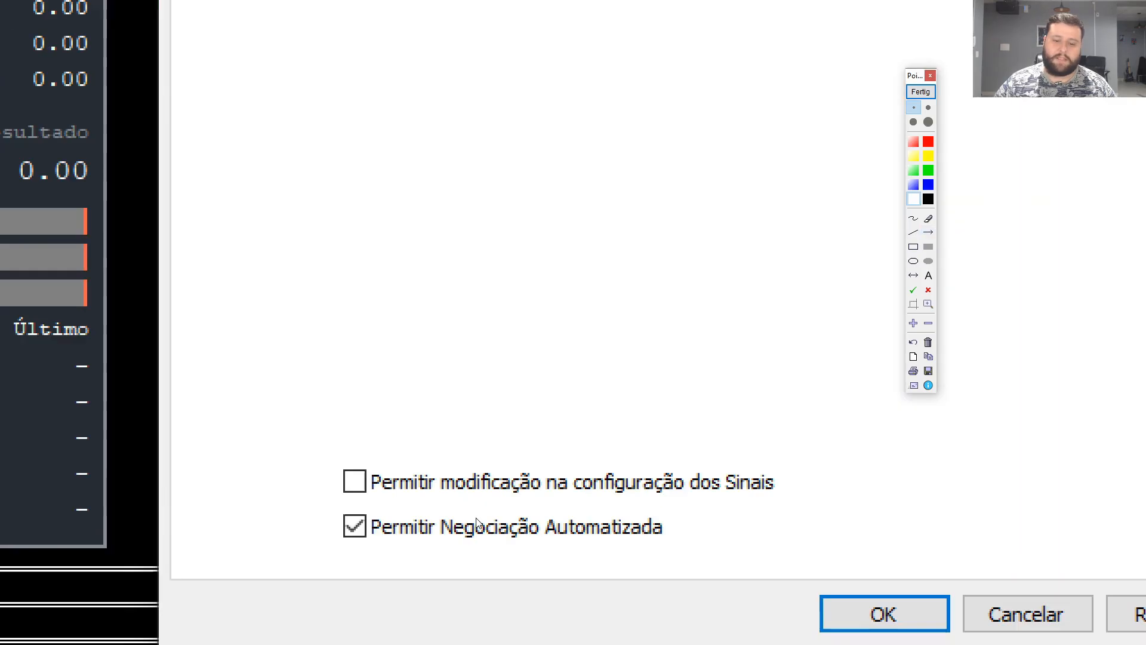
{"action": "left_click", "coordinate": [921, 91]}
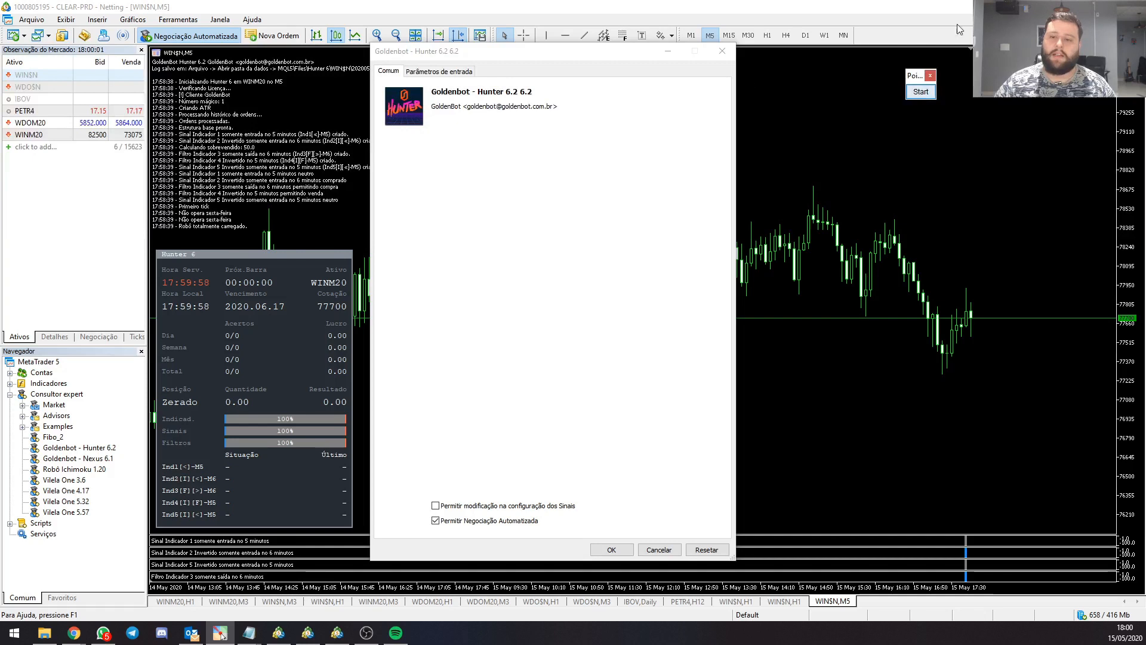
{"action": "key", "text": "Return"}
- Show the Negociação Automatizada status and the robot's startup log enlarged in annotation mode, leave it, and move the annotation toolbar aside
{"action": "left_click_drag", "start_coordinate": [923, 75], "coordinate": [718, 98]}
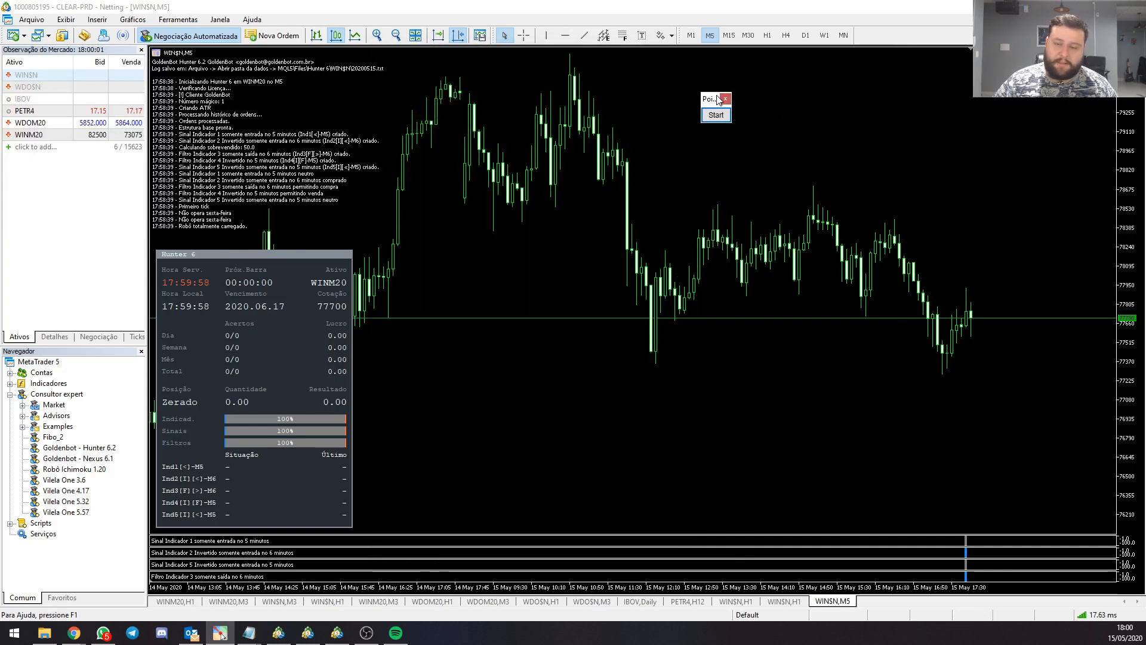
{"action": "left_click", "coordinate": [1009, 95]}
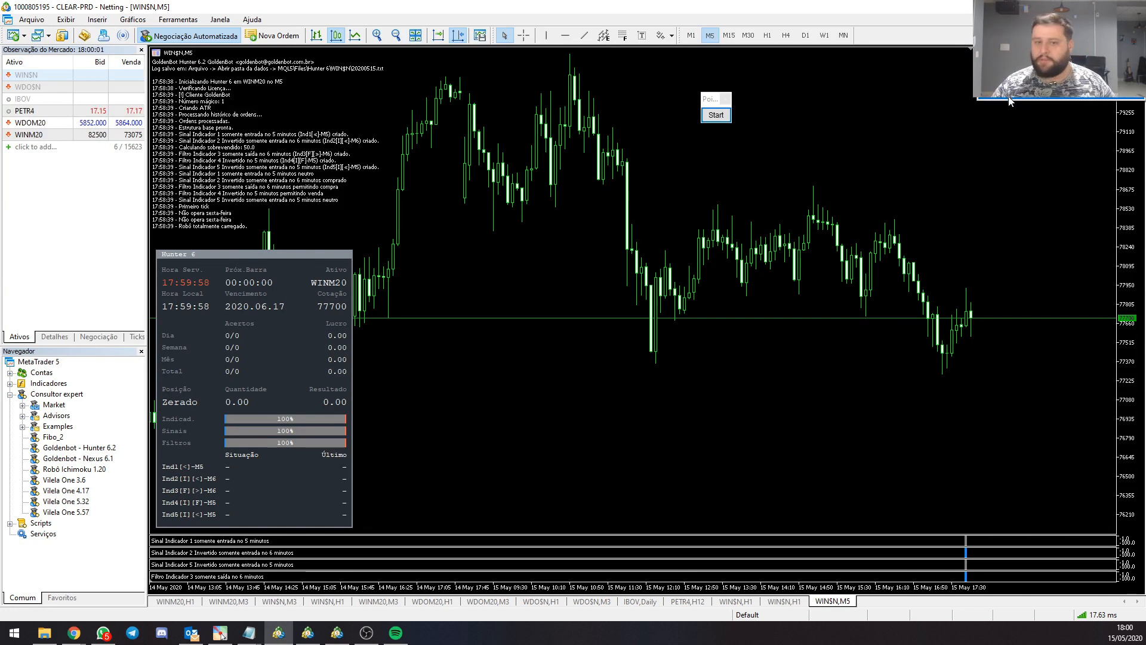
{"action": "left_click", "coordinate": [995, 127]}
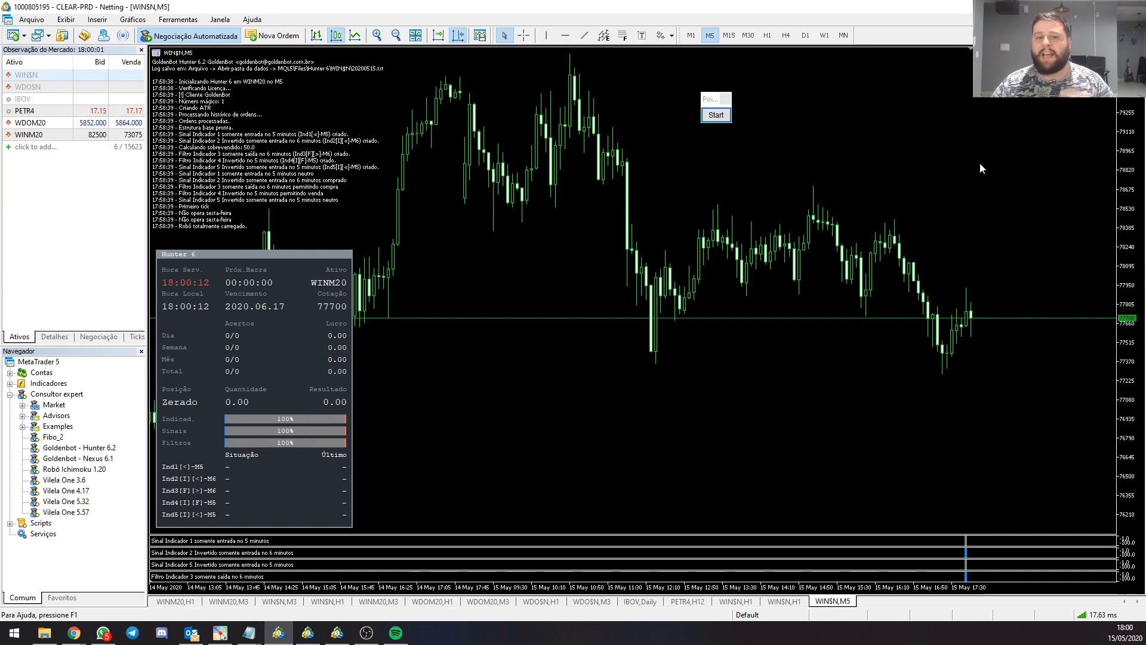
{"action": "left_click", "coordinate": [716, 114]}
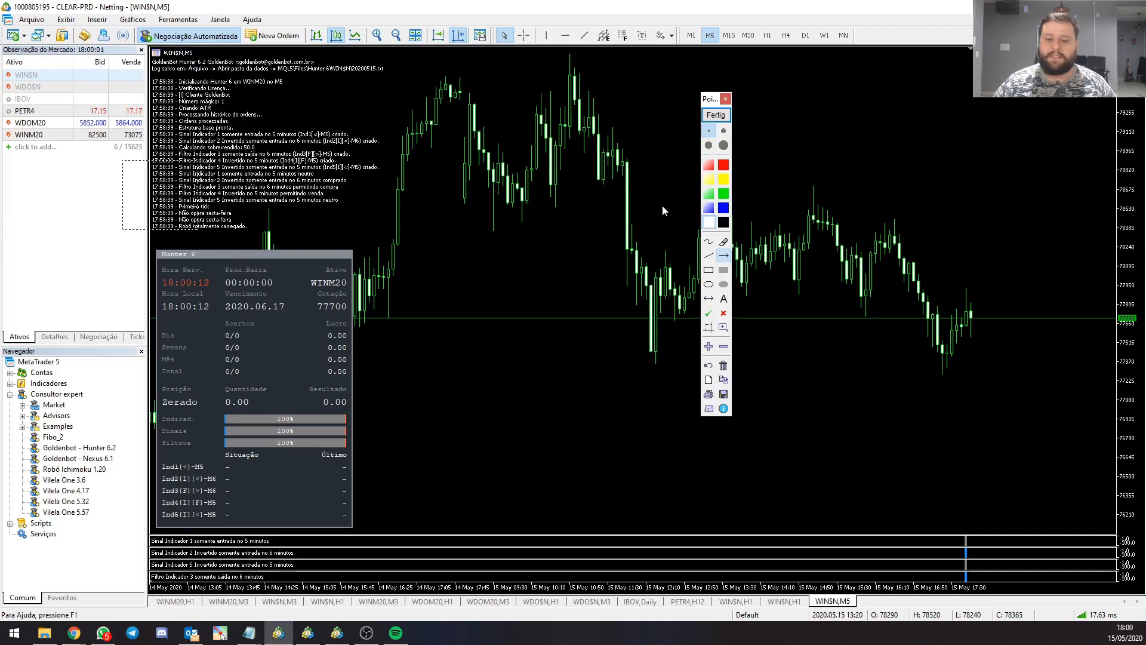
{"action": "scroll", "coordinate": [220, 40], "scroll_direction": "up", "scroll_amount": 3}
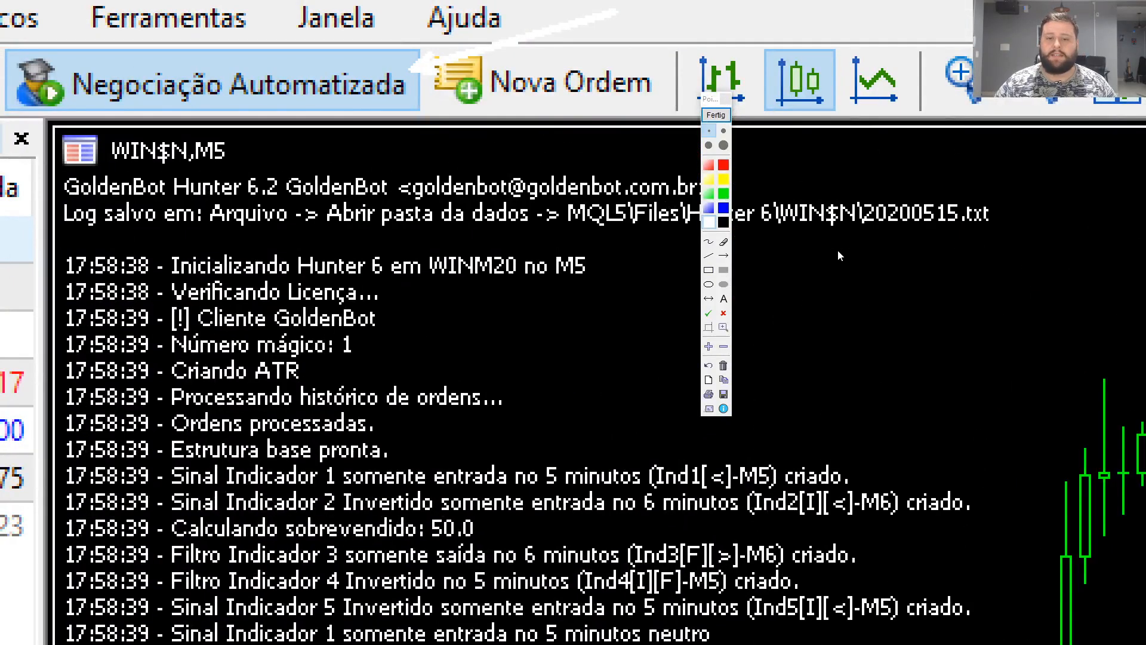
{"action": "left_click", "coordinate": [716, 114]}
{"action": "left_click_drag", "start_coordinate": [710, 99], "coordinate": [885, 118]}
{"action": "left_click", "coordinate": [761, 202]}
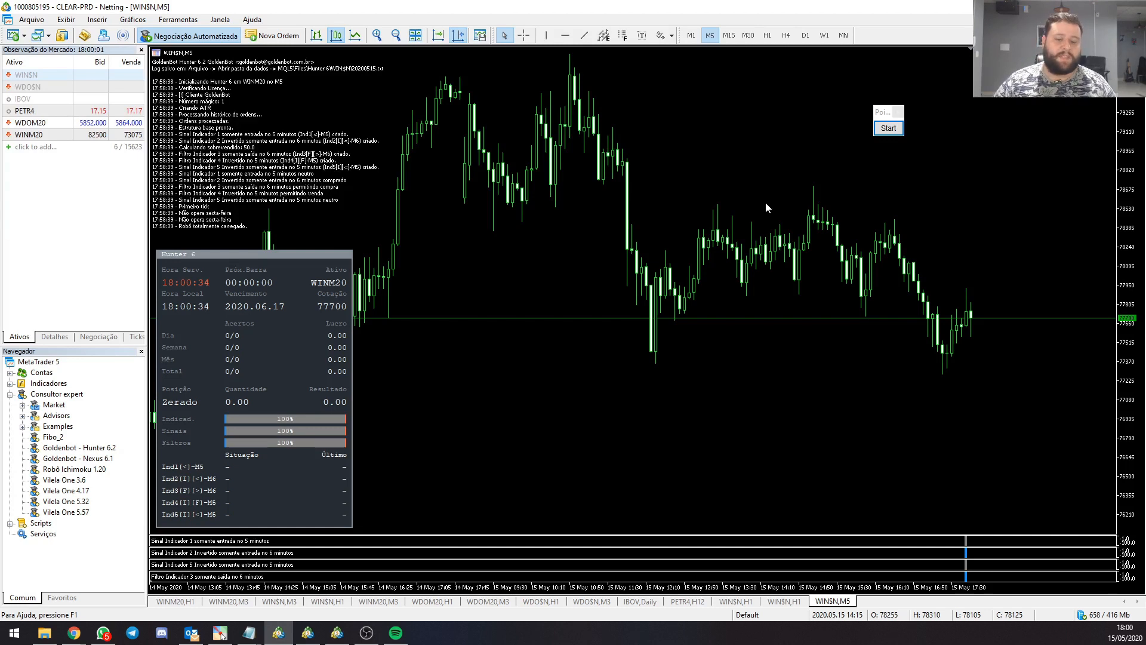
- Open a new chart for WINM20 from the market watch and set its timeframe to M5
{"action": "right_click", "coordinate": [24, 135]}
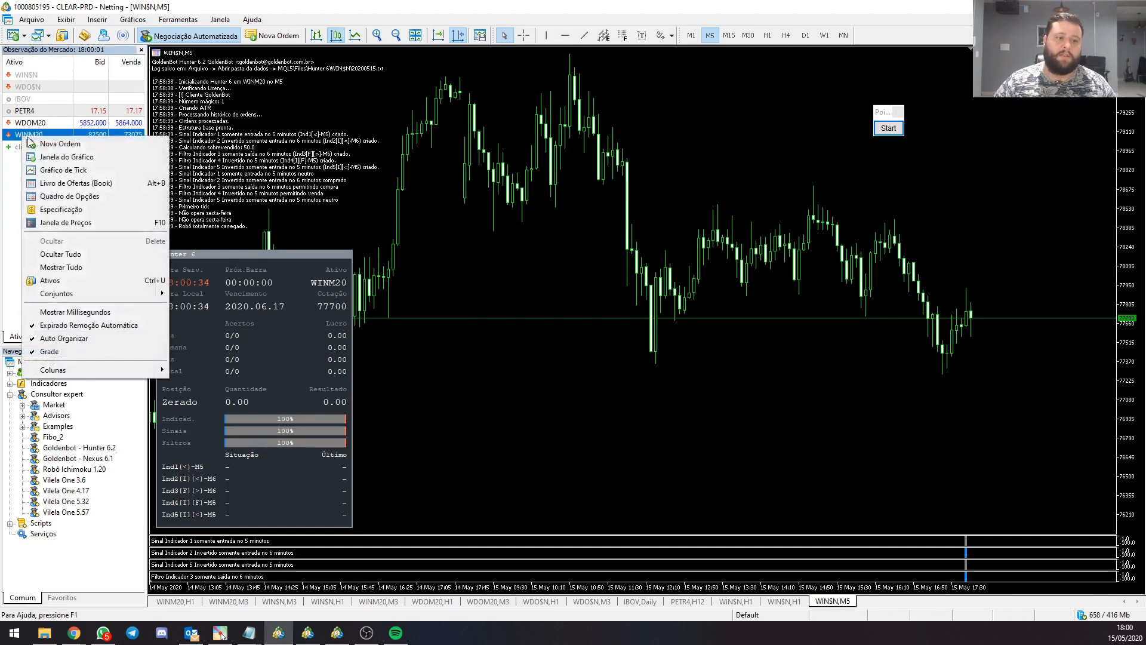
{"action": "left_click", "coordinate": [59, 159]}
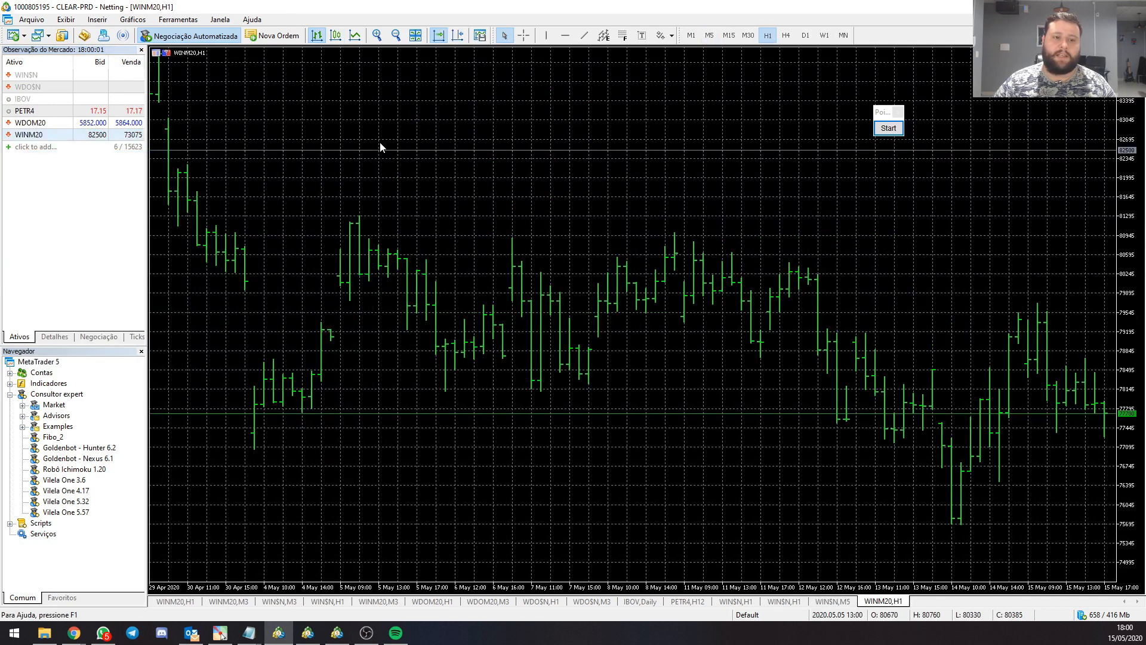
{"action": "type", "text": "M5"}
{"action": "key", "text": "Return"}
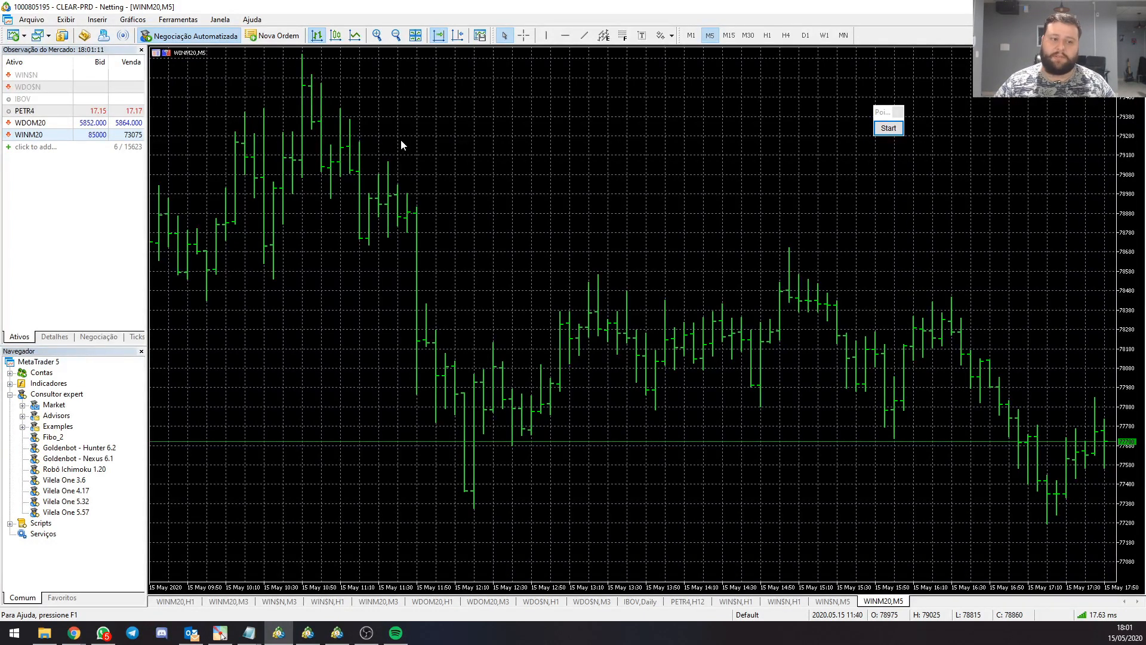
{"action": "left_click", "coordinate": [105, 449]}
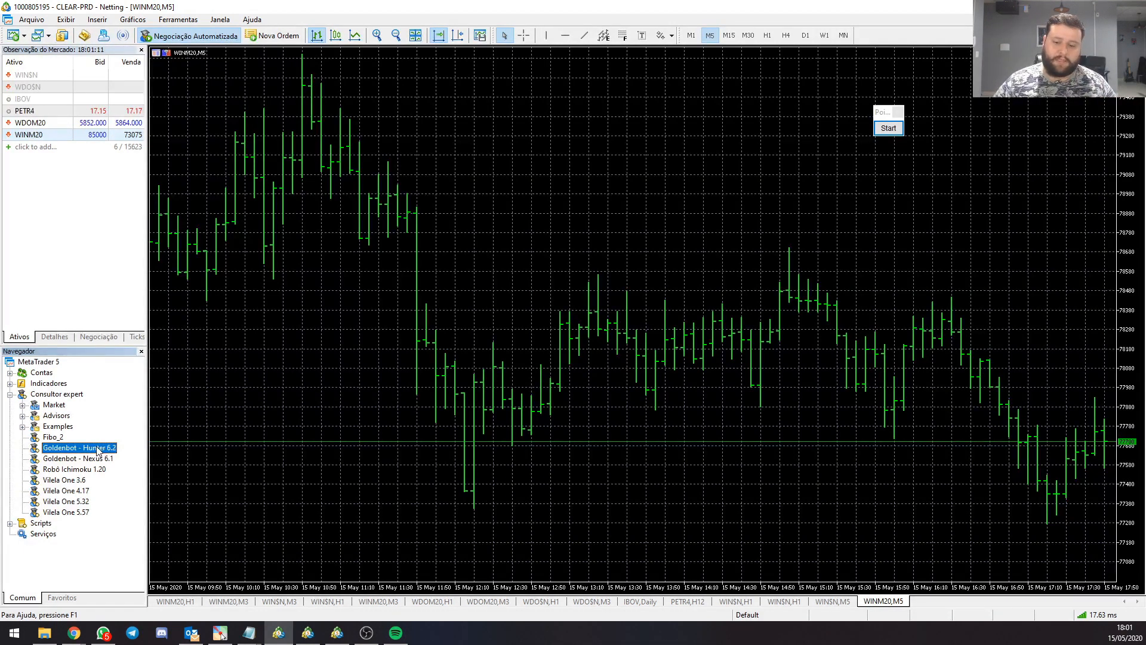
- Hide the WINM20 chart's grid, enable chart shift, disable auto scroll, and display the prices as candlesticks
{"action": "right_click", "coordinate": [440, 219]}
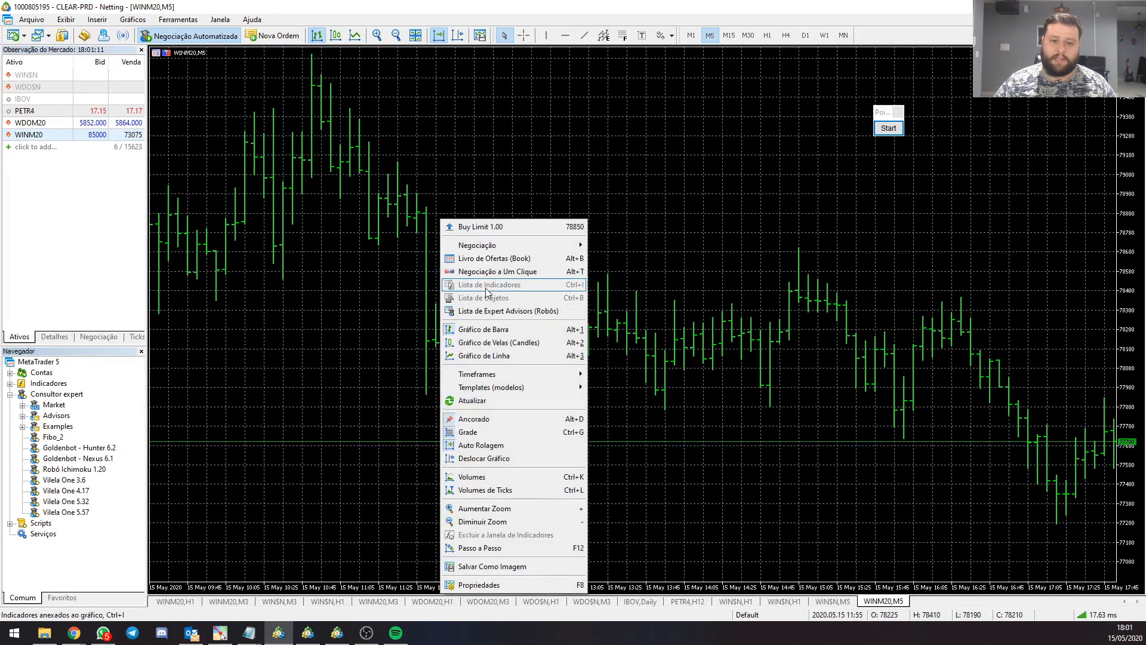
{"action": "right_click", "coordinate": [468, 161]}
{"action": "right_click", "coordinate": [468, 161]}
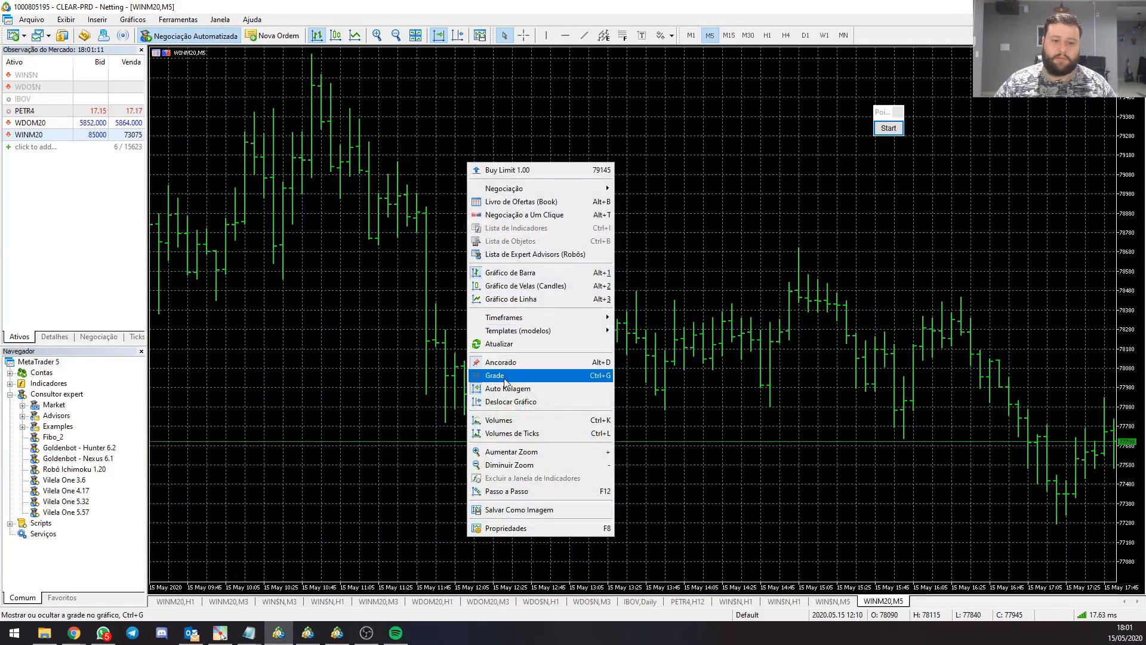
{"action": "left_click", "coordinate": [482, 372]}
{"action": "left_click", "coordinate": [458, 35]}
{"action": "left_click", "coordinate": [438, 35]}
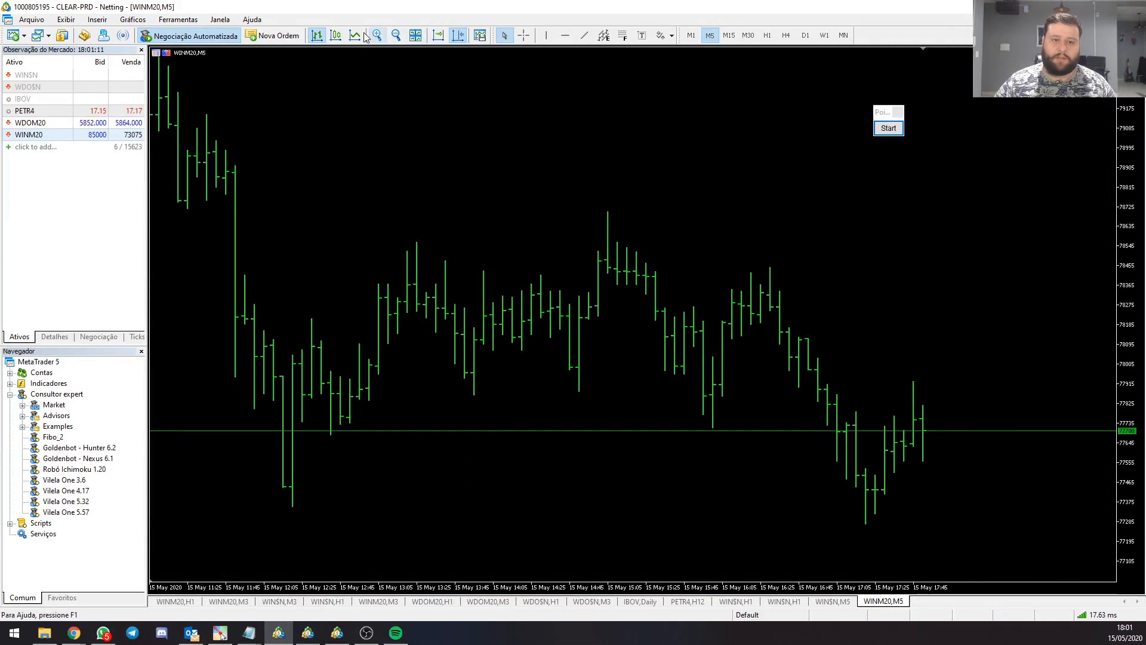
{"action": "left_click", "coordinate": [335, 36]}
- Attach Goldenbot - Hunter 6.2 to the WINM20 chart and load "2 contratos valor recomendado R$ 1.250,00.set" from the Hunter corretoras Brasil Prata folder
{"action": "left_click_drag", "start_coordinate": [79, 447], "coordinate": [512, 163]}
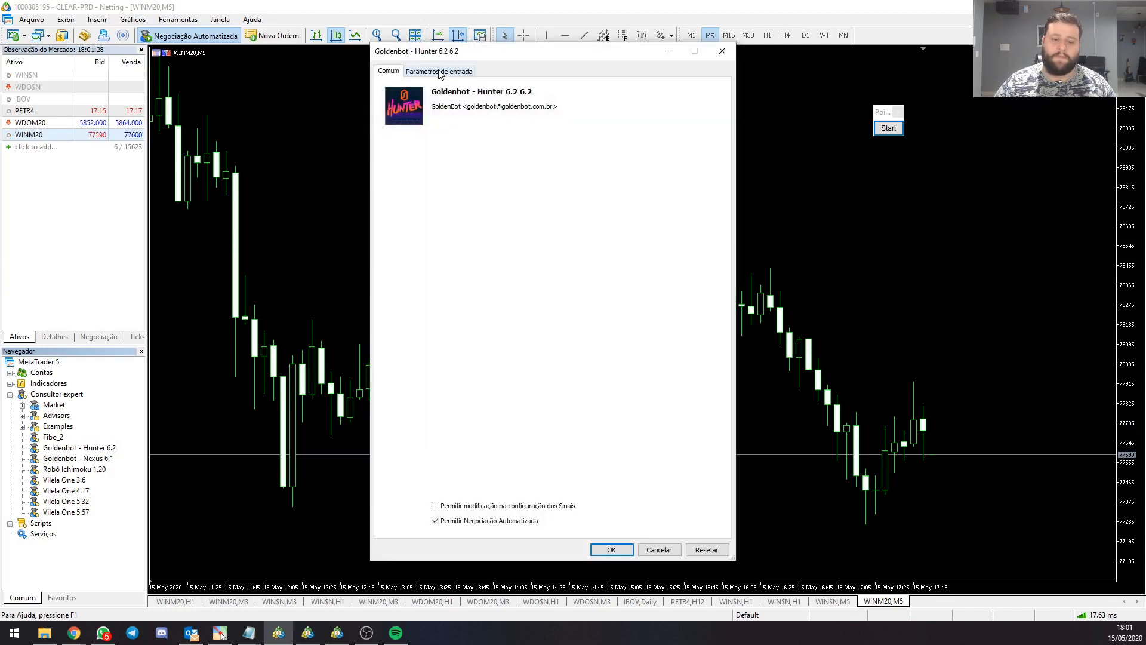
{"action": "left_click", "coordinate": [439, 70]}
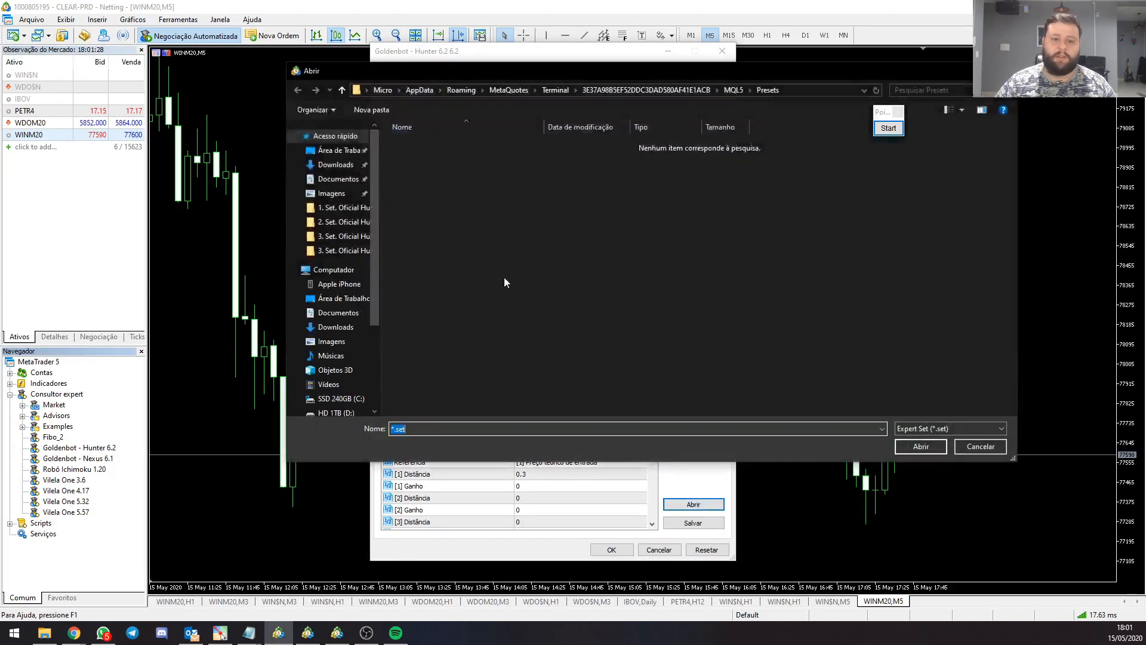
{"action": "left_click", "coordinate": [338, 151]}
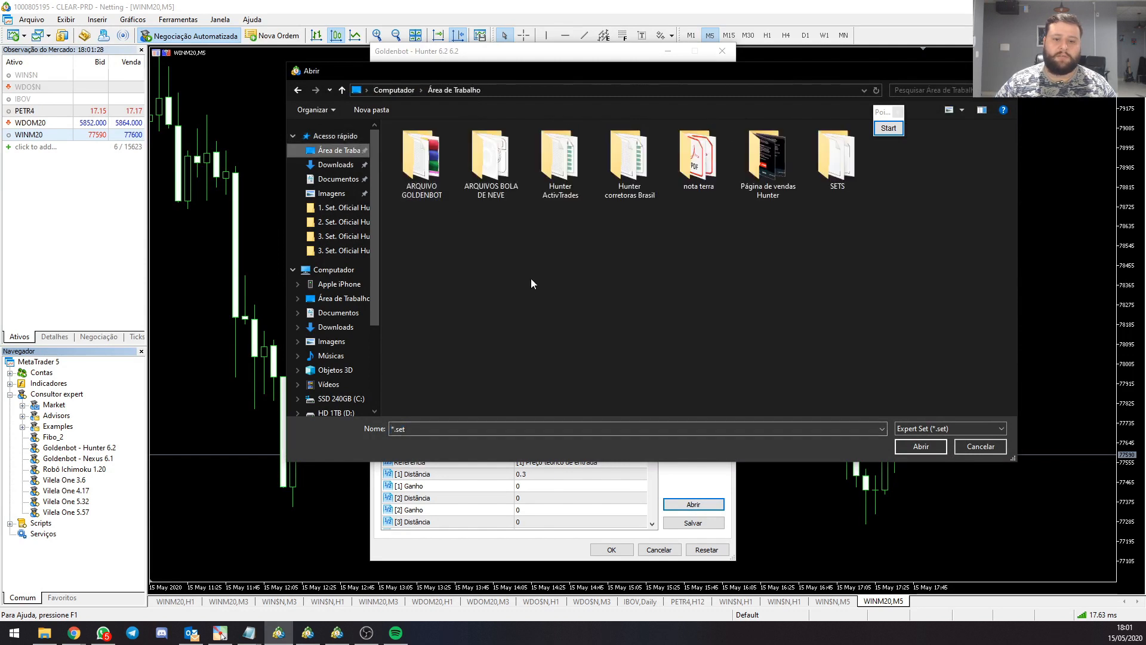
{"action": "double_click", "coordinate": [637, 178]}
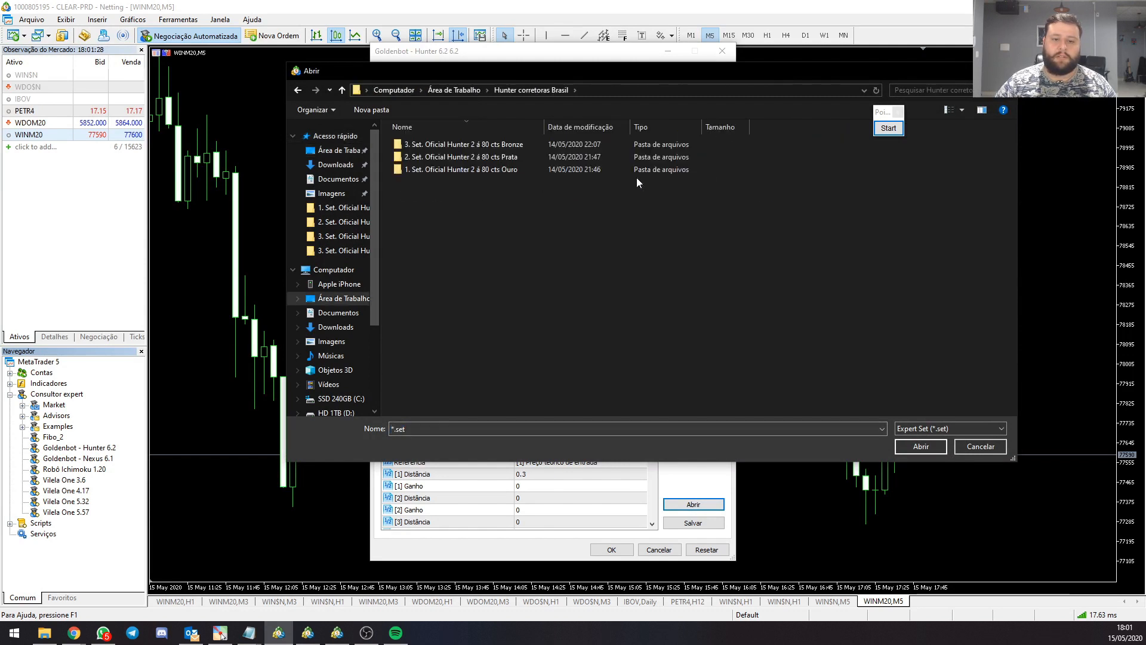
{"action": "double_click", "coordinate": [506, 157]}
{"action": "left_click", "coordinate": [444, 164]}
{"action": "left_click", "coordinate": [921, 446]}
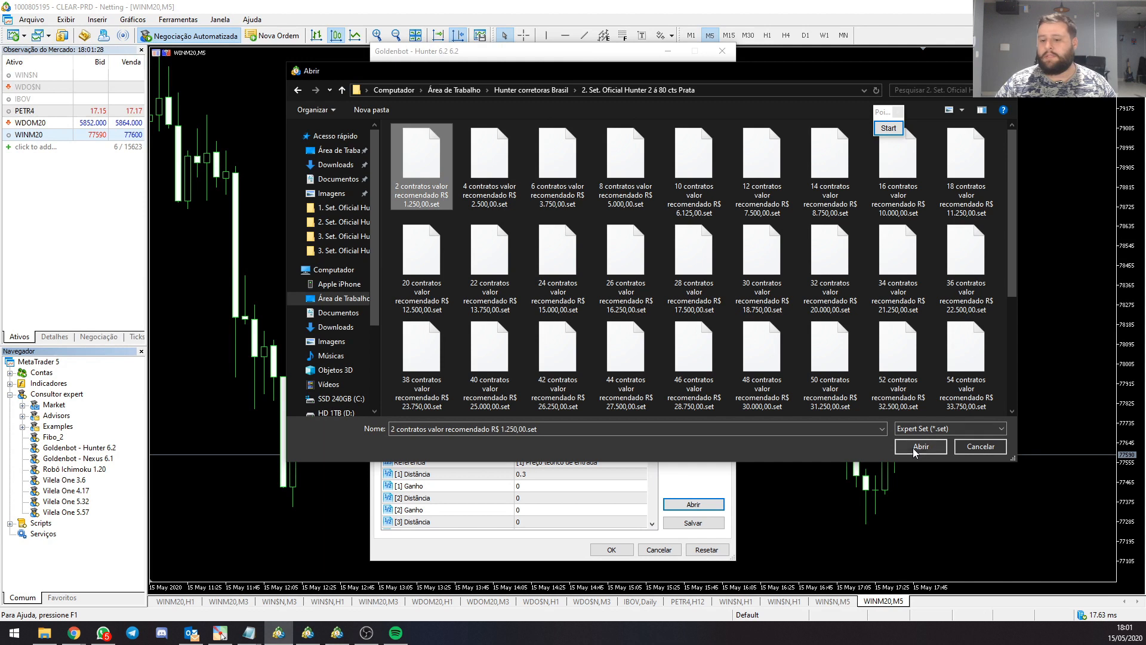
- Set the robot's Número Mágico parameter to 2
{"action": "left_click_drag", "start_coordinate": [662, 169], "coordinate": [663, 502]}
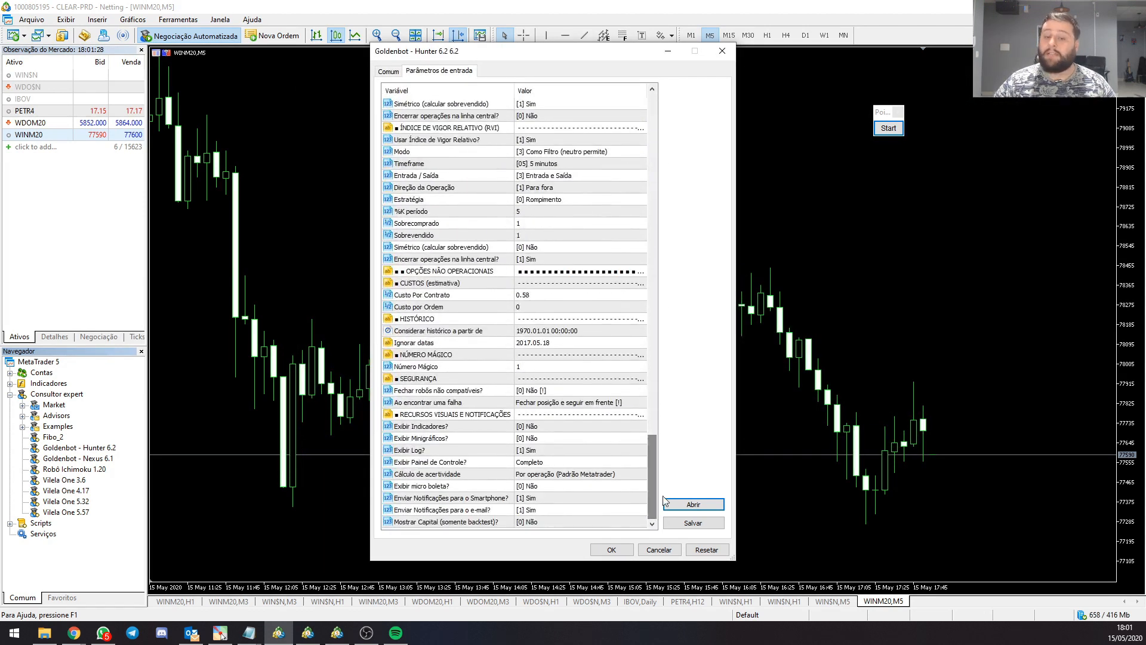
{"action": "double_click", "coordinate": [536, 366]}
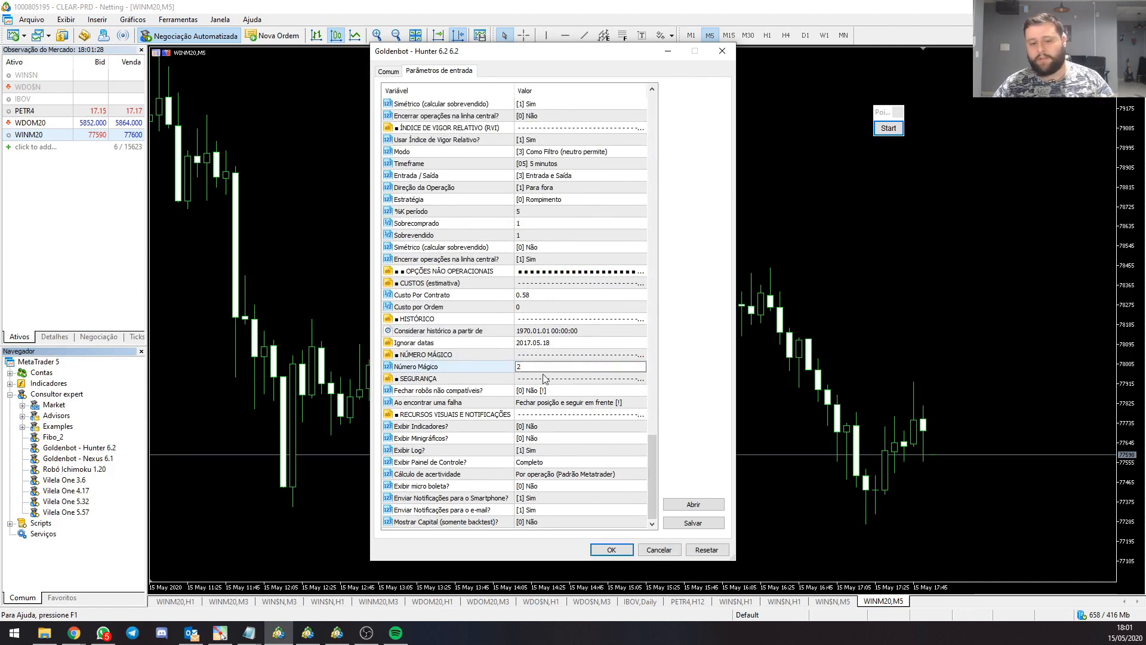
{"action": "type", "text": "2"}
- Try Fechar posição e robô for Ao encontrar uma falha, and return the parameter to Fechar posição e seguir em frente [!]
{"action": "left_click", "coordinate": [562, 408]}
{"action": "left_click", "coordinate": [562, 408]}
{"action": "left_click", "coordinate": [566, 421]}
{"action": "left_click", "coordinate": [566, 450]}
{"action": "left_click", "coordinate": [559, 403]}
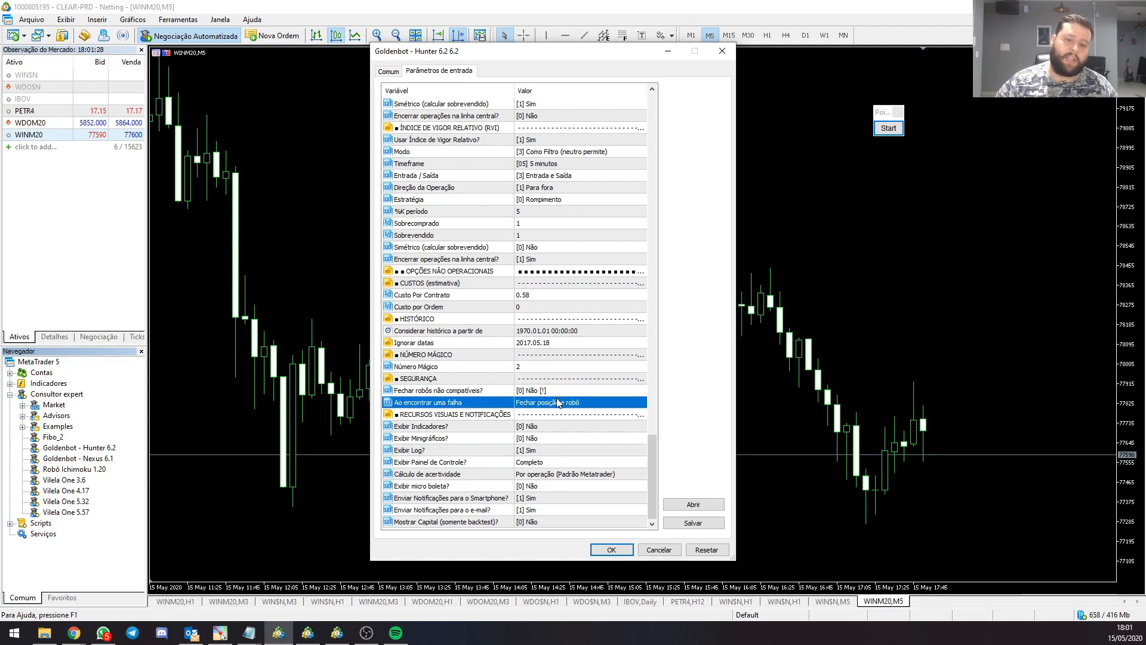
{"action": "left_click", "coordinate": [559, 405]}
{"action": "left_click", "coordinate": [560, 404]}
{"action": "left_click", "coordinate": [570, 432]}
{"action": "left_click", "coordinate": [570, 432]}
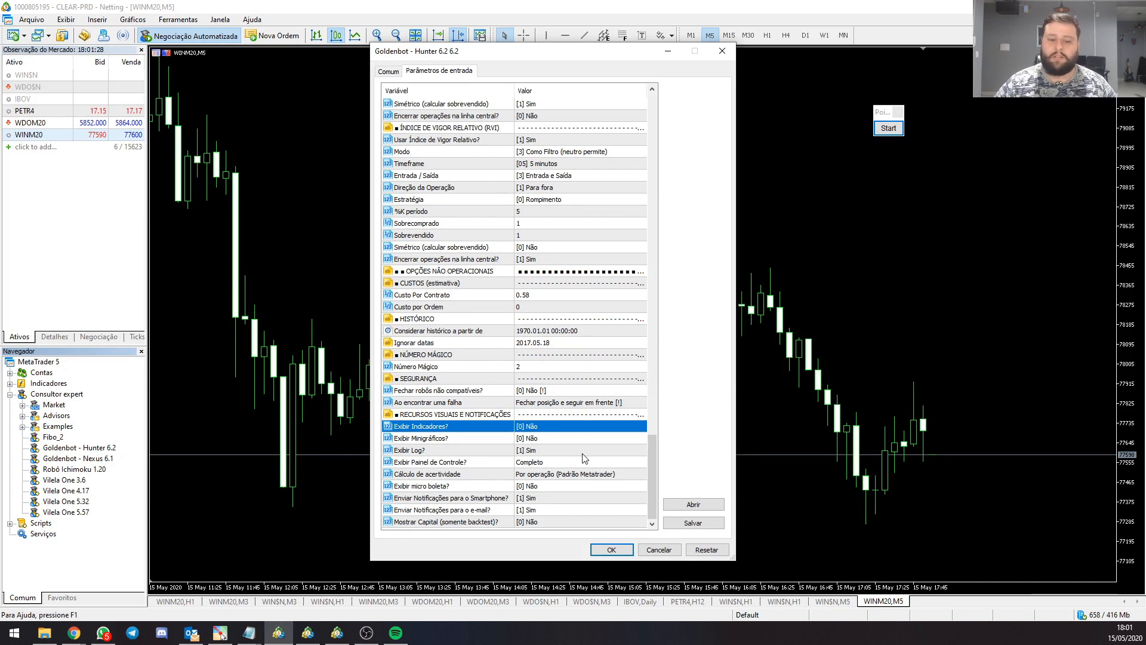
- Accept the input parameters to start the robot on the WINM20 M5 chart
{"action": "left_click_drag", "start_coordinate": [648, 449], "coordinate": [651, 514]}
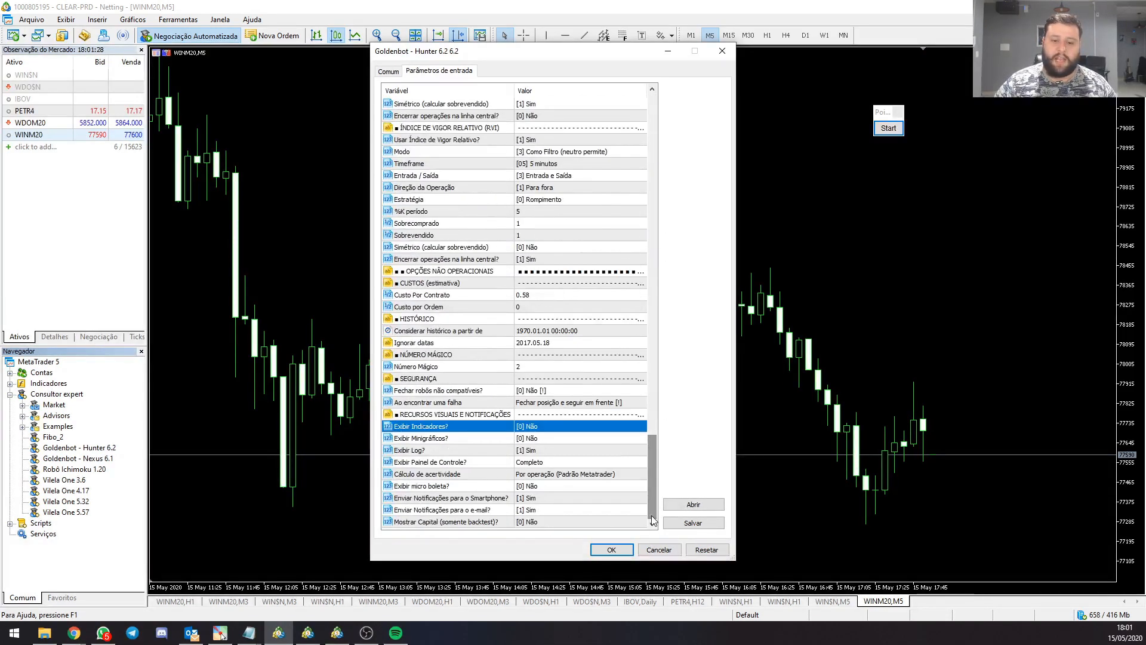
{"action": "left_click", "coordinate": [624, 550]}
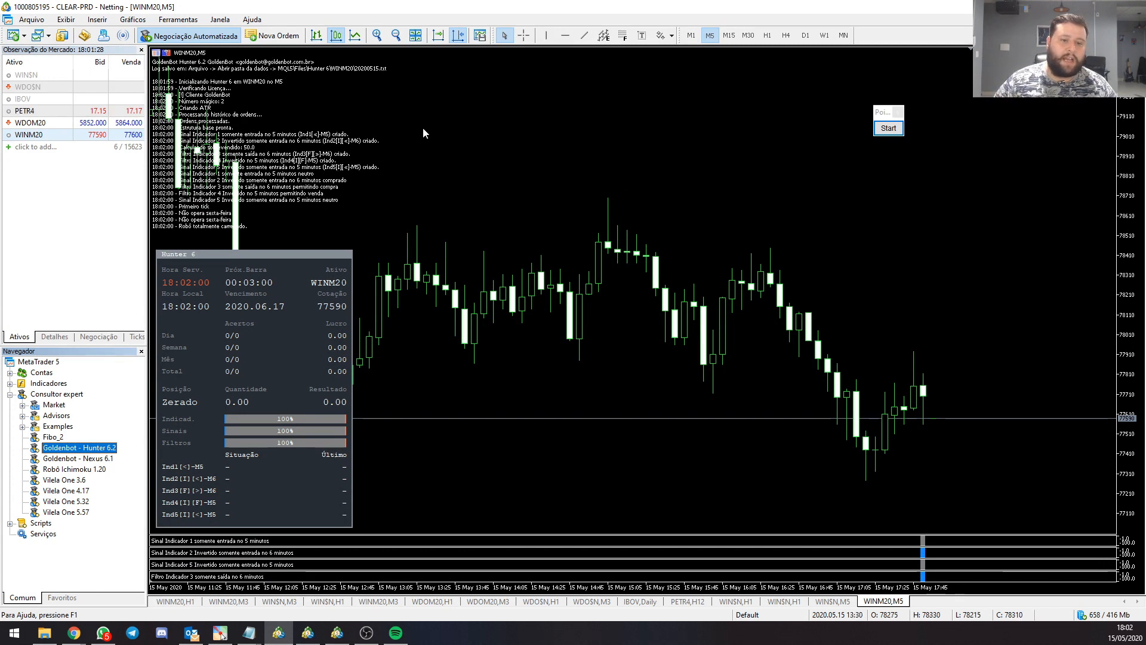
- Show the WINM20 robot's startup log lines enlarged in annotation mode, and leave it
{"action": "left_click", "coordinate": [888, 128]}
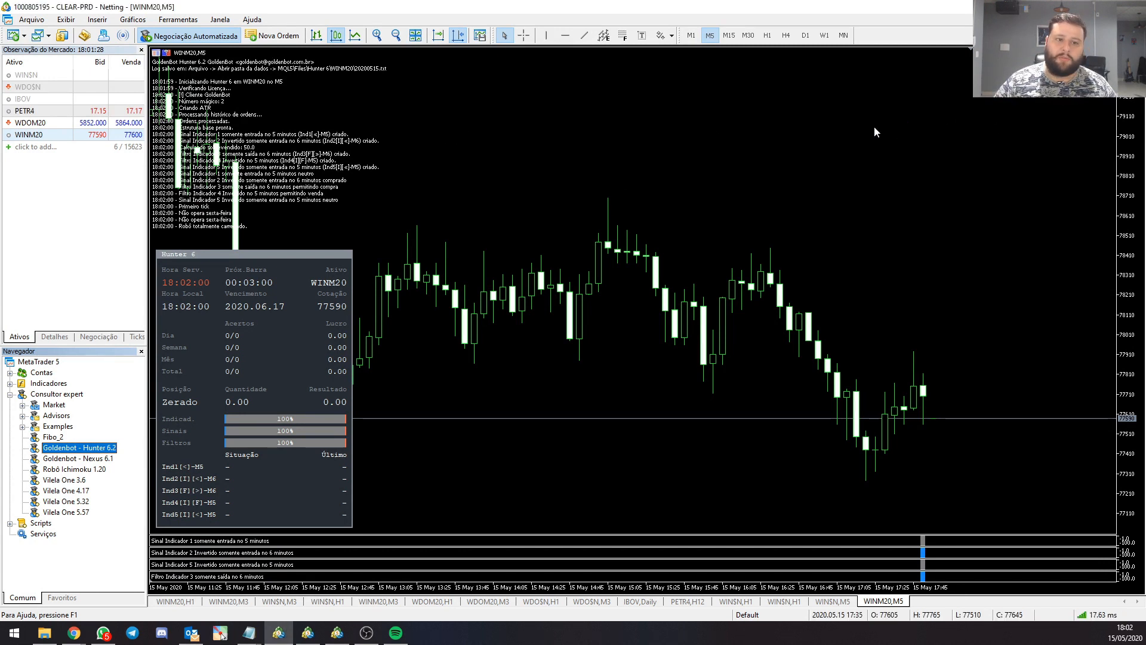
{"action": "scroll", "coordinate": [230, 63], "scroll_direction": "up", "scroll_amount": 3}
{"action": "scroll", "coordinate": [267, 346], "scroll_direction": "down", "scroll_amount": 1}
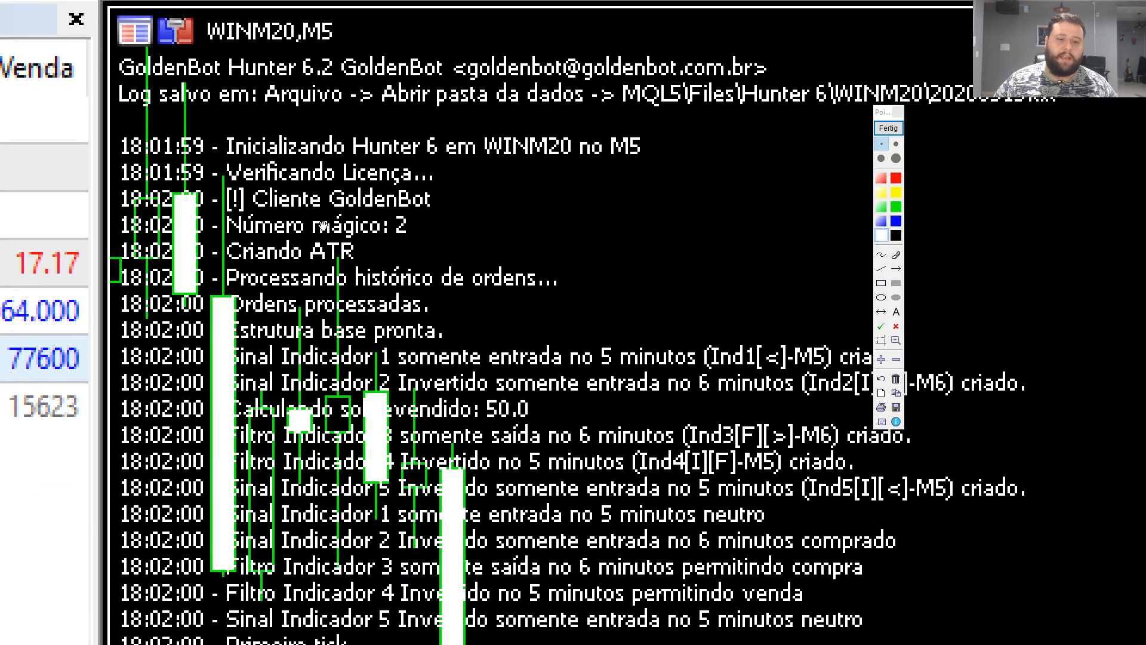
{"action": "scroll", "coordinate": [319, 189], "scroll_direction": "up", "scroll_amount": 1}
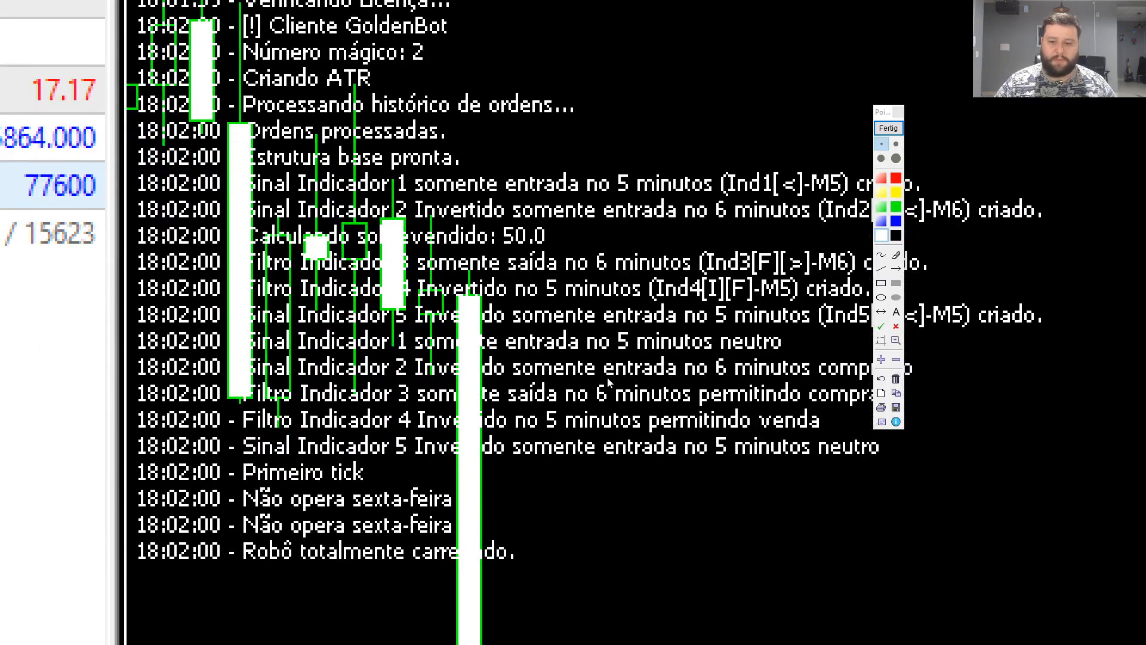
{"action": "scroll", "coordinate": [607, 378], "scroll_direction": "down", "scroll_amount": 1}
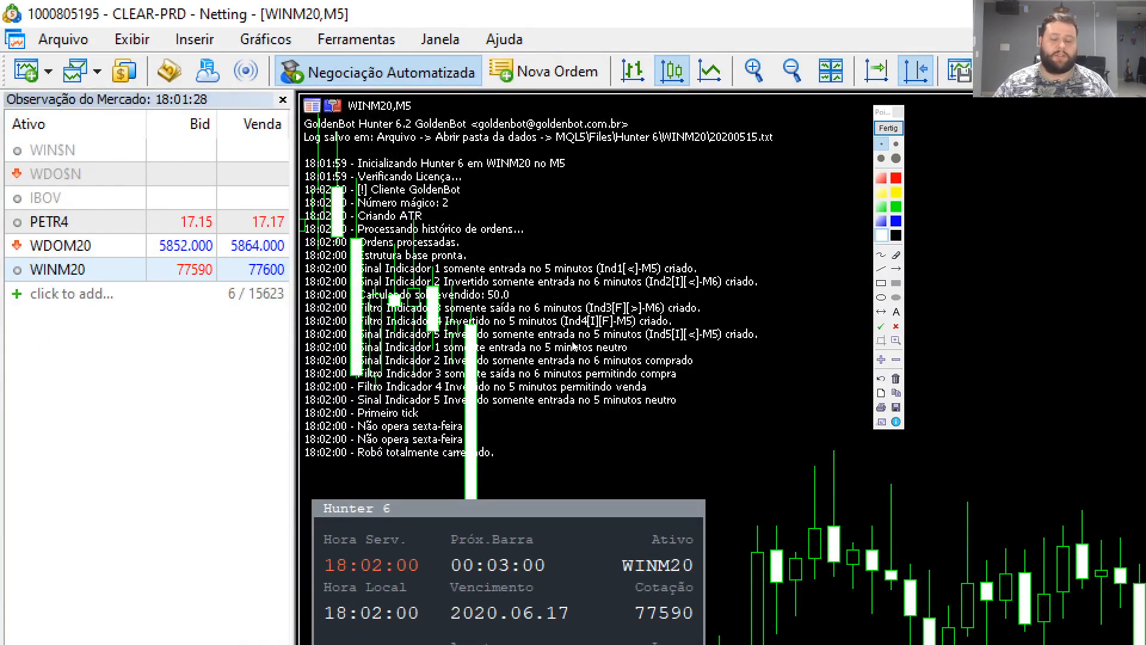
{"action": "scroll", "coordinate": [574, 346], "scroll_direction": "down", "scroll_amount": 1}
{"action": "left_click", "coordinate": [888, 128]}
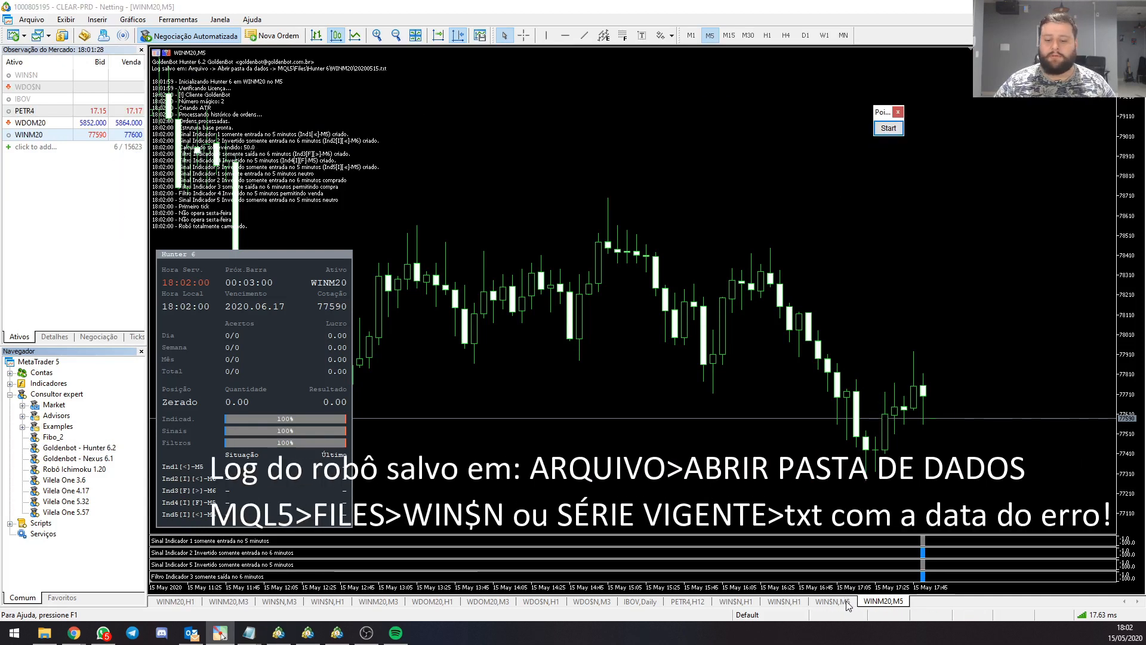
- Open a new chart for WIN$N from the market watch and set its timeframe to M5
{"action": "left_click", "coordinate": [870, 604]}
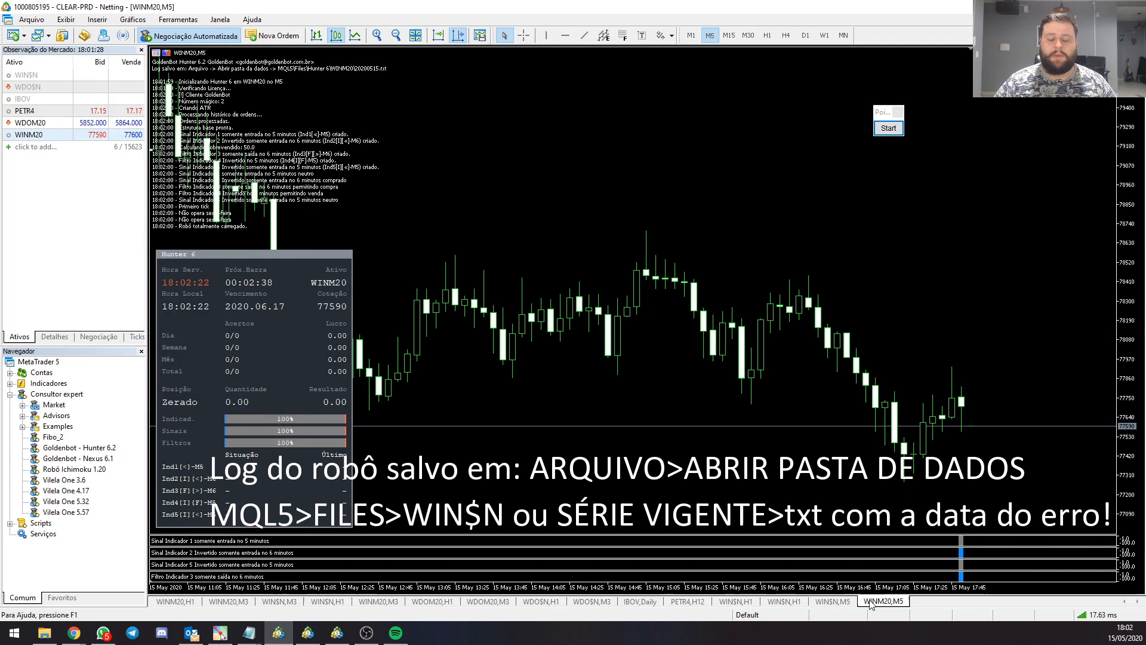
{"action": "left_click_drag", "start_coordinate": [883, 117], "coordinate": [771, 98]}
{"action": "left_click", "coordinate": [40, 134]}
{"action": "right_click", "coordinate": [31, 75]}
{"action": "left_click", "coordinate": [65, 91]}
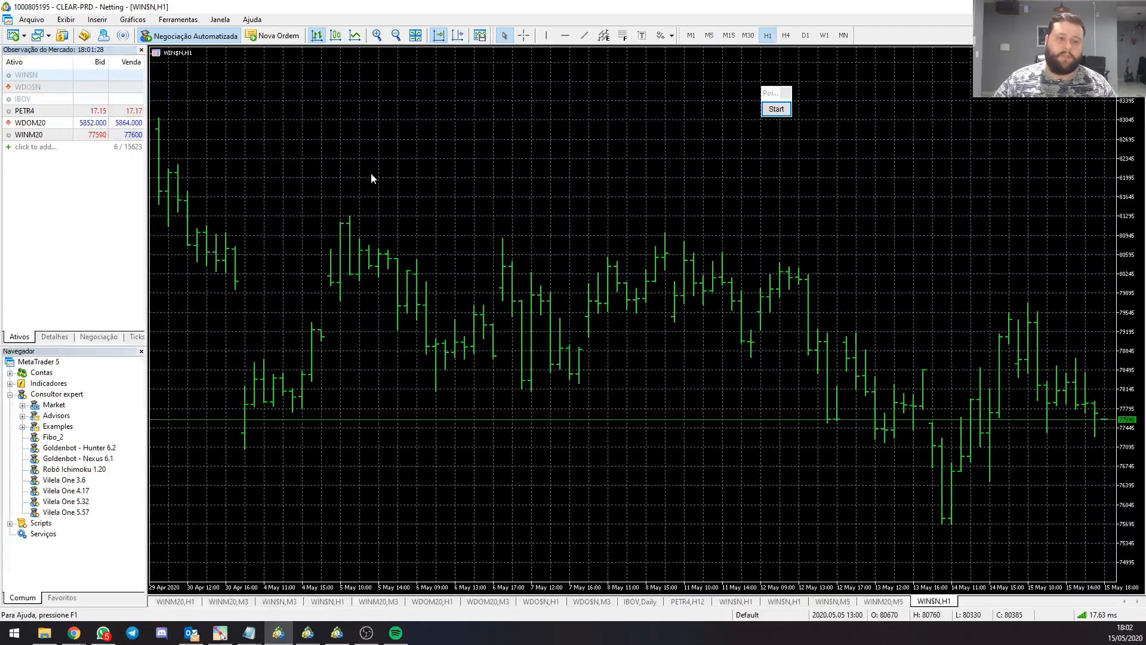
{"action": "left_click", "coordinate": [709, 35]}
- Hide the new WIN$N chart's grid, enable chart shift, disable auto scroll, and display the prices as candlesticks
{"action": "right_click", "coordinate": [553, 153]}
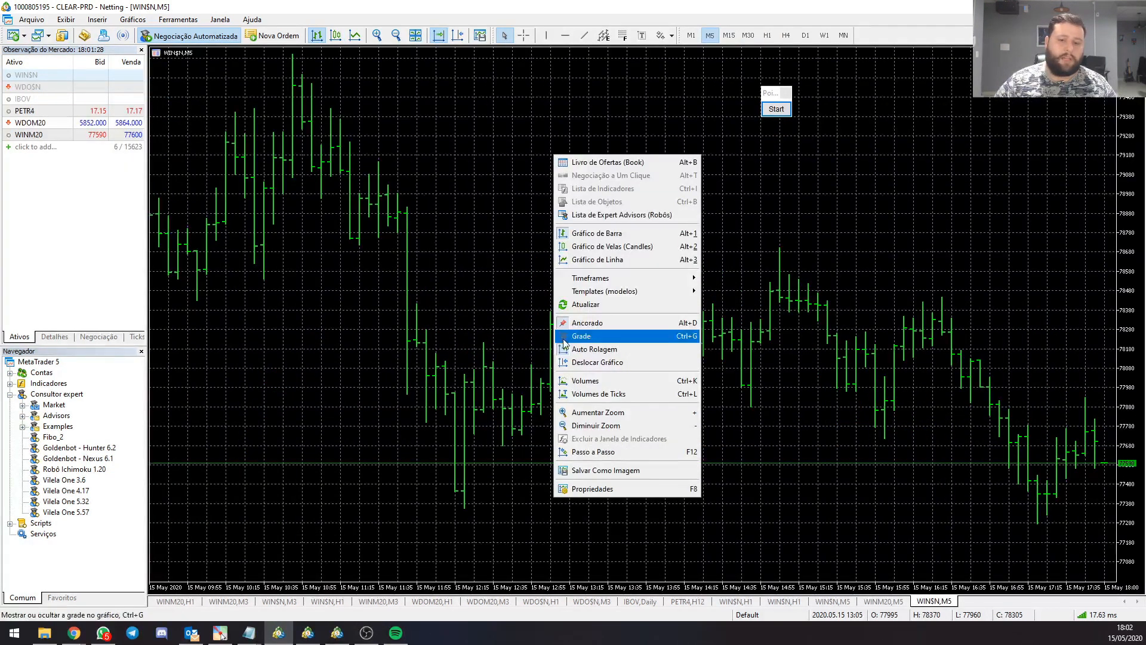
{"action": "left_click", "coordinate": [603, 333]}
{"action": "left_click", "coordinate": [458, 35]}
{"action": "left_click", "coordinate": [438, 36]}
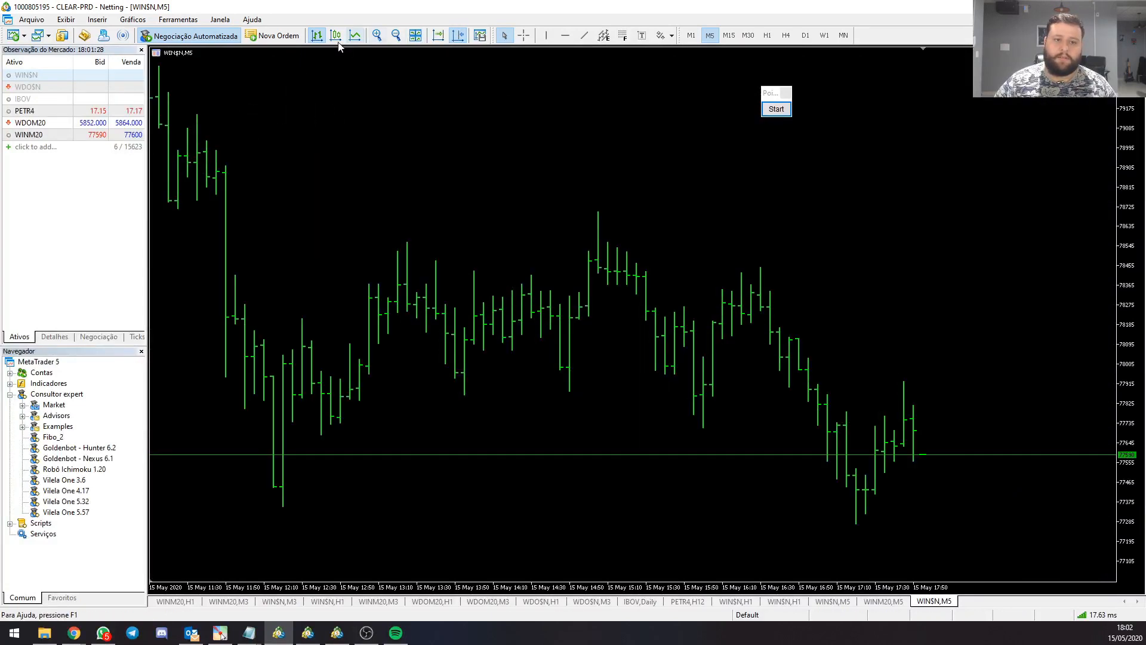
{"action": "left_click", "coordinate": [336, 36]}
- Attach Goldenbot - Hunter 6.2 to the new WIN$N M5 chart and load the set file from the 3. Set. Oficial Hunter Bronze folder in Hunter corretoras Brasil
{"action": "left_click_drag", "start_coordinate": [100, 449], "coordinate": [517, 176]}
{"action": "left_click", "coordinate": [684, 507]}
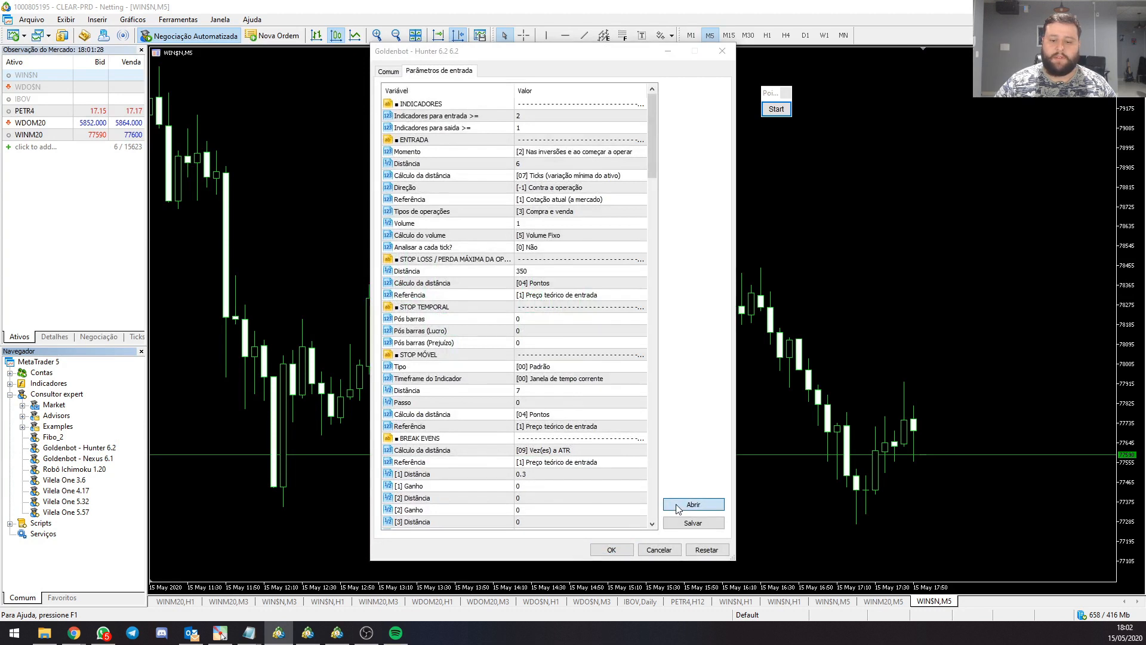
{"action": "left_click", "coordinate": [338, 150]}
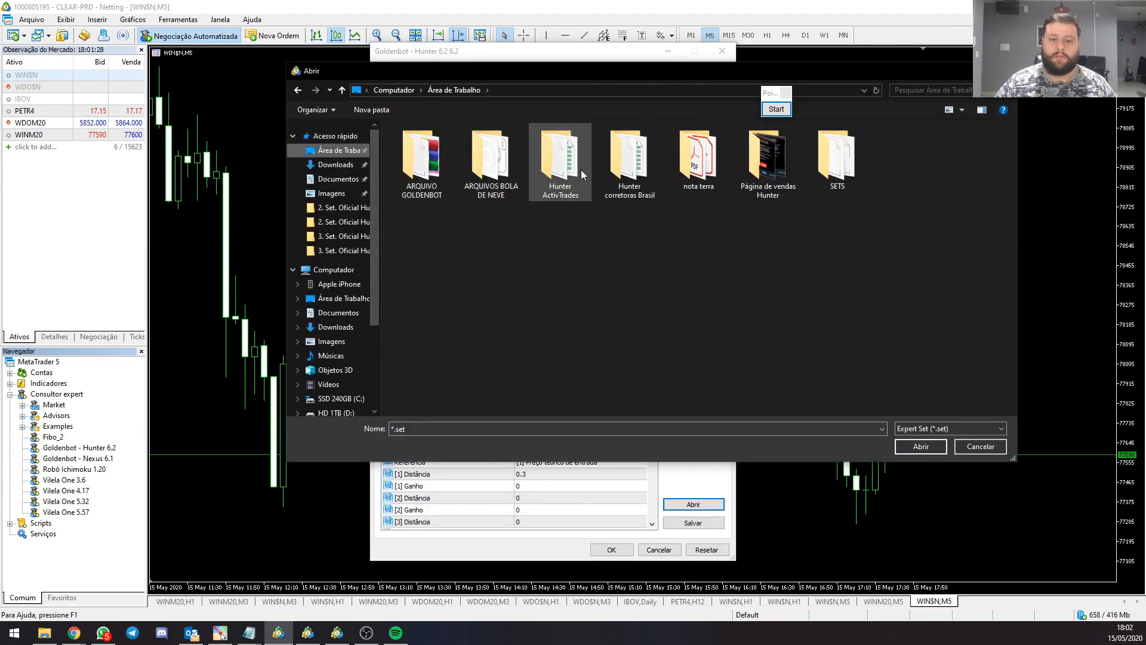
{"action": "double_click", "coordinate": [616, 169]}
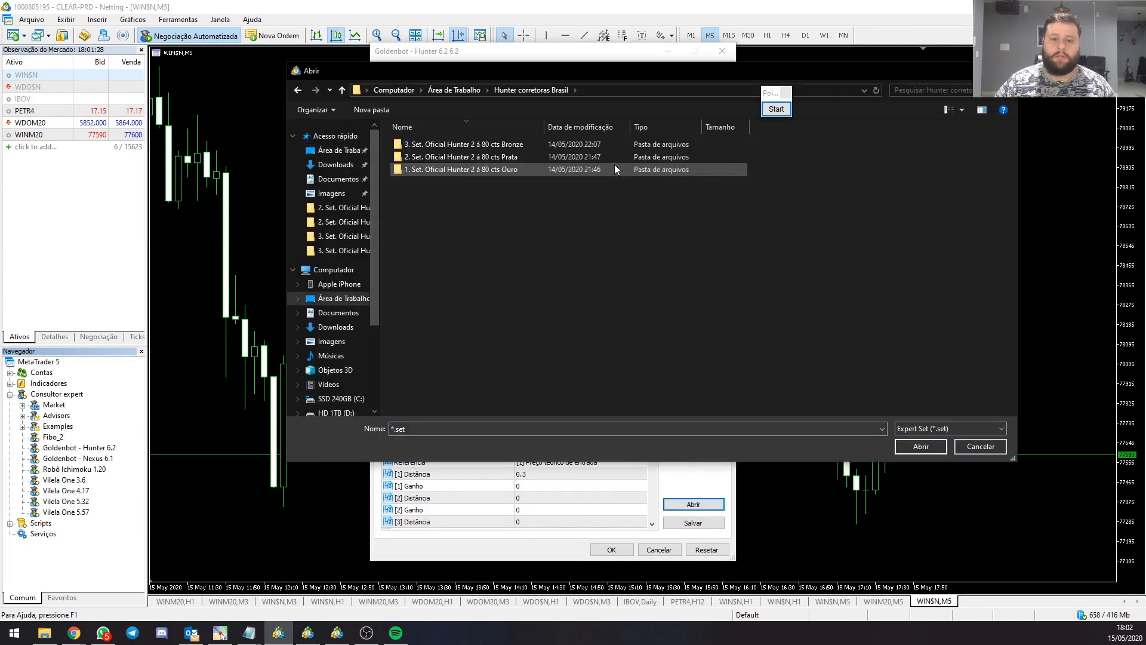
{"action": "double_click", "coordinate": [504, 145]}
{"action": "left_click", "coordinate": [504, 144]}
{"action": "left_click", "coordinate": [910, 445]}
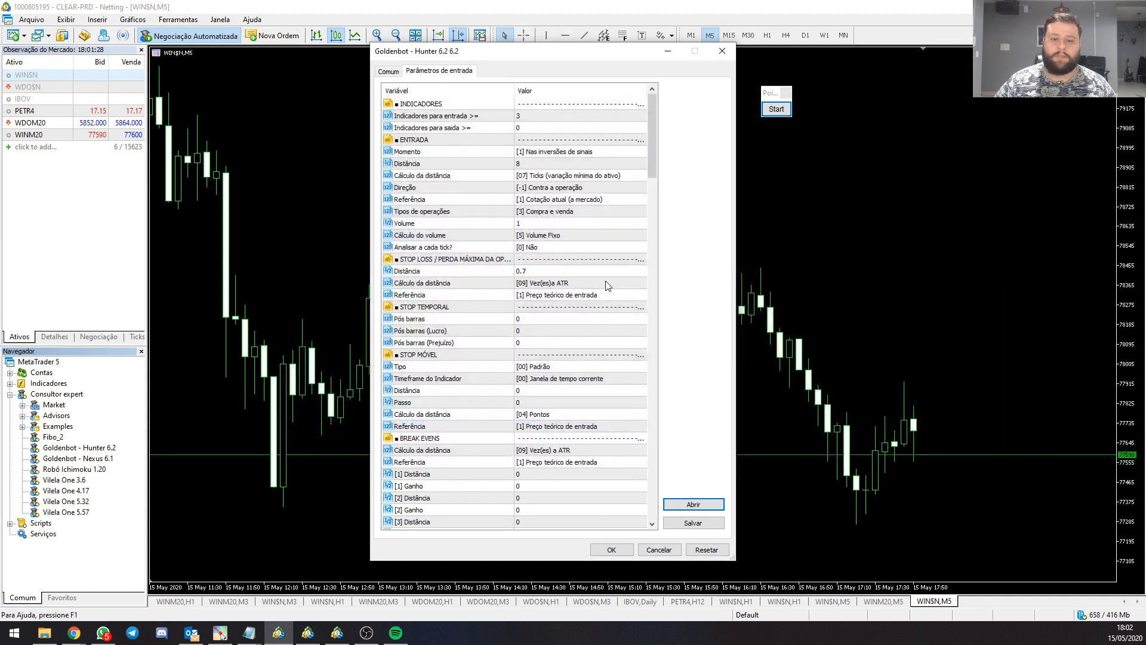
- Set the robot's Número Mágico to 3 and accept the input parameters to start it on the WIN$N chart
{"action": "left_click_drag", "start_coordinate": [652, 108], "coordinate": [666, 495]}
{"action": "double_click", "coordinate": [562, 367]}
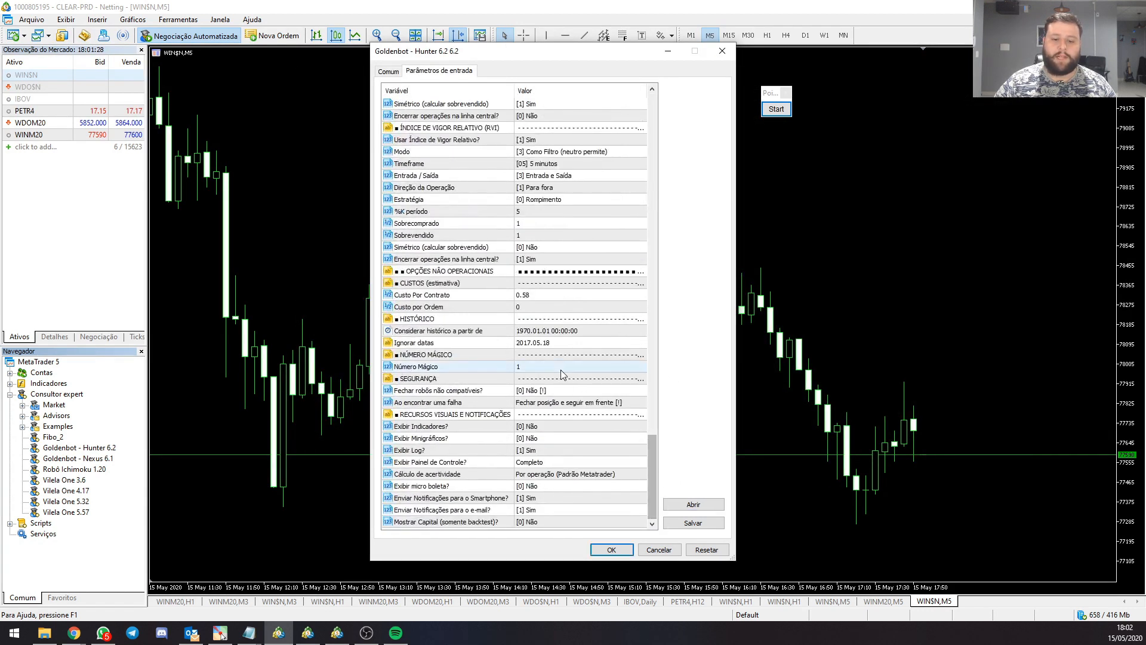
{"action": "left_click", "coordinate": [604, 402]}
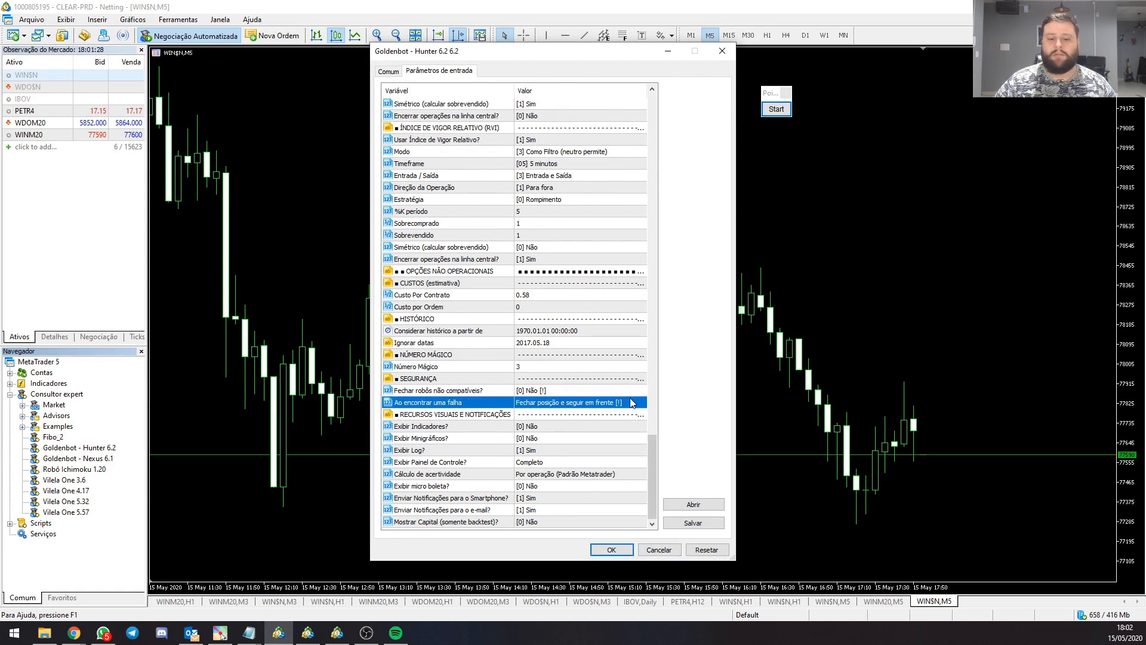
{"action": "left_click", "coordinate": [612, 549]}
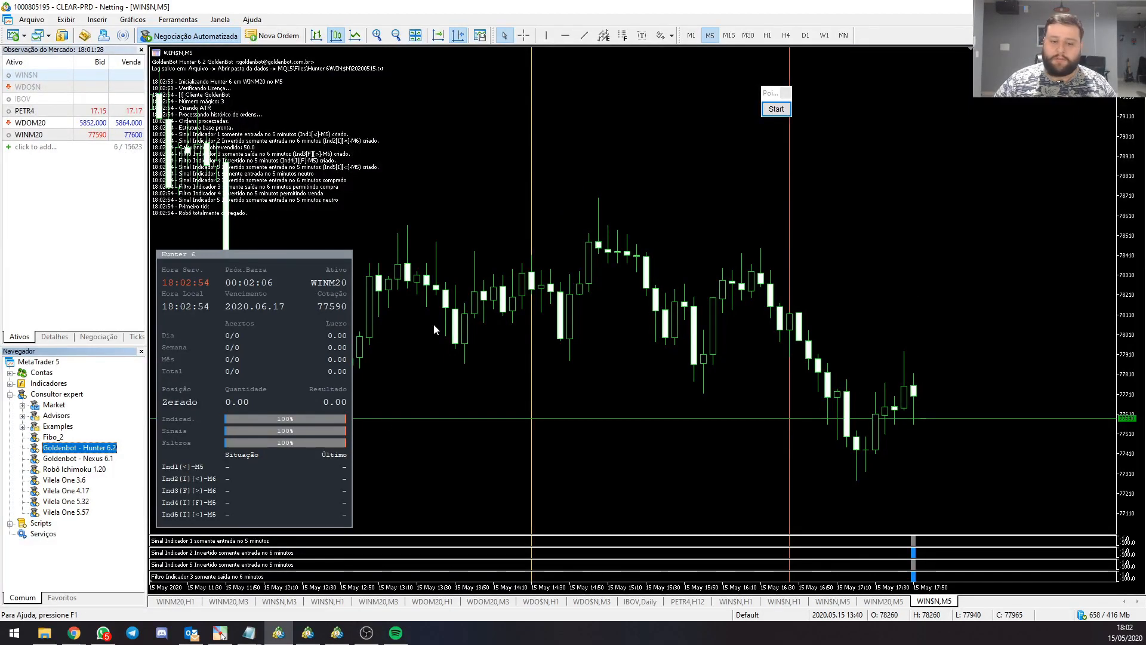
- Arrange the two WIN$N M5 charts and the WINM20 M5 chart side by side, with the latest bars in view
{"action": "left_click", "coordinate": [833, 601]}
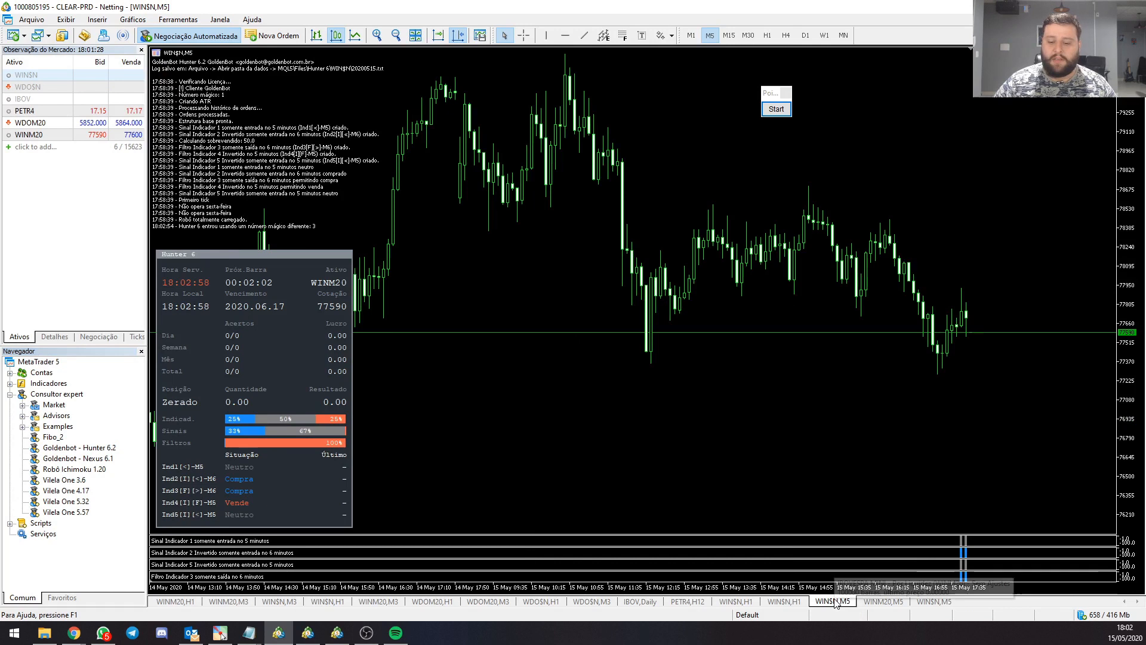
{"action": "key", "text": "ctrl+F5"}
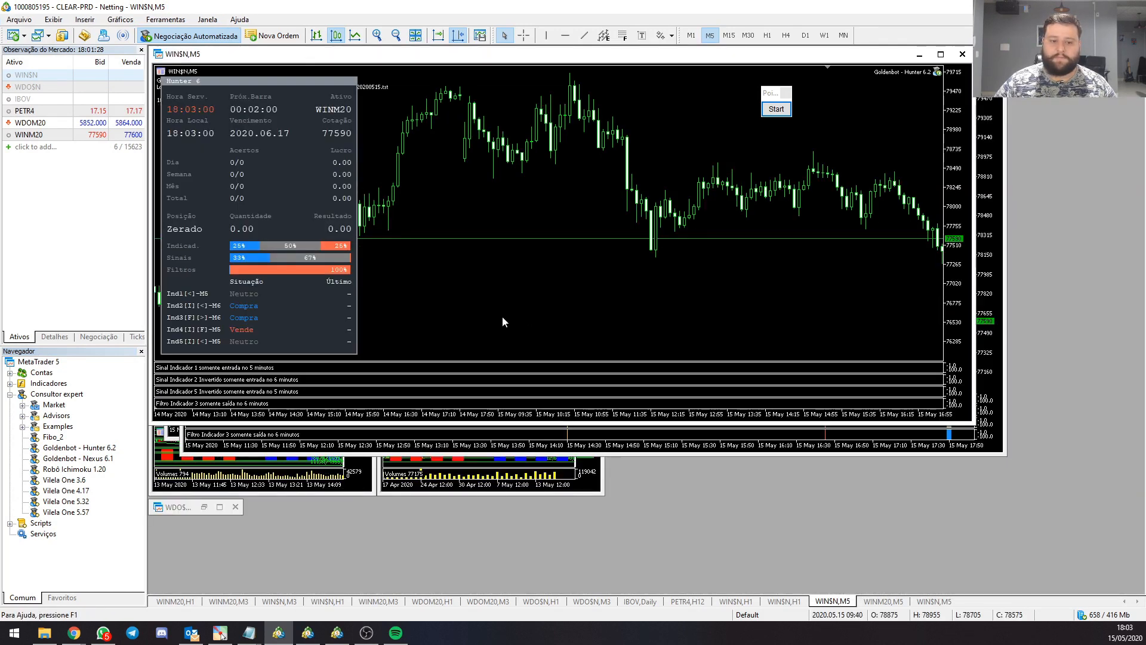
{"action": "key", "text": "alt+r"}
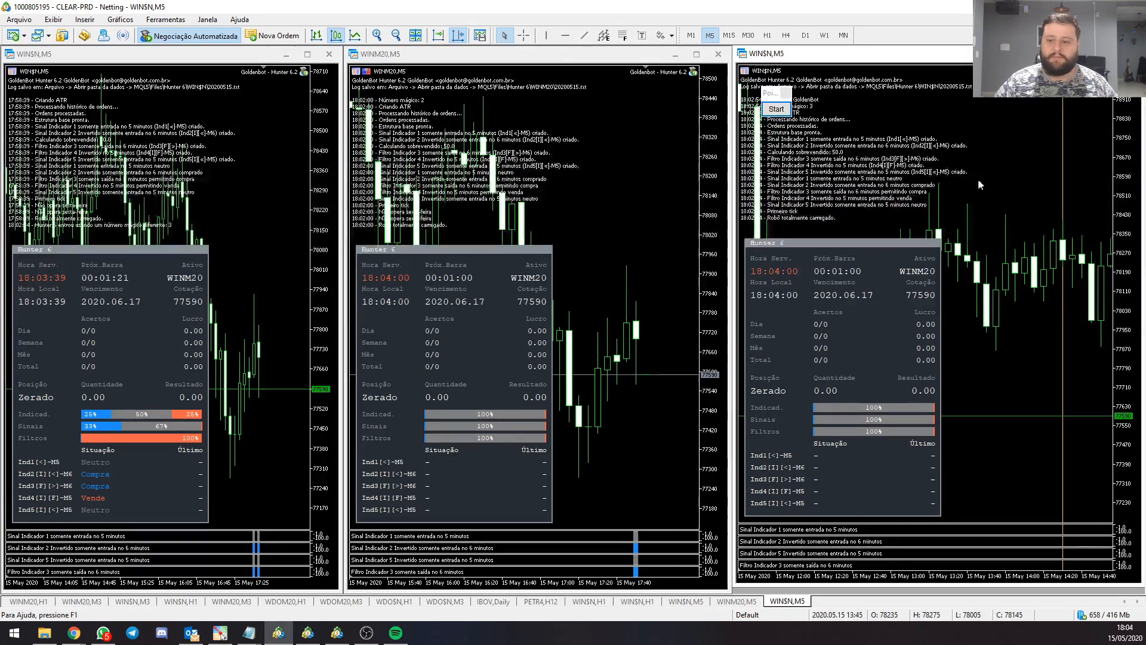
{"action": "left_click", "coordinate": [454, 38]}
{"action": "left_click", "coordinate": [611, 212]}
{"action": "left_click", "coordinate": [285, 185]}
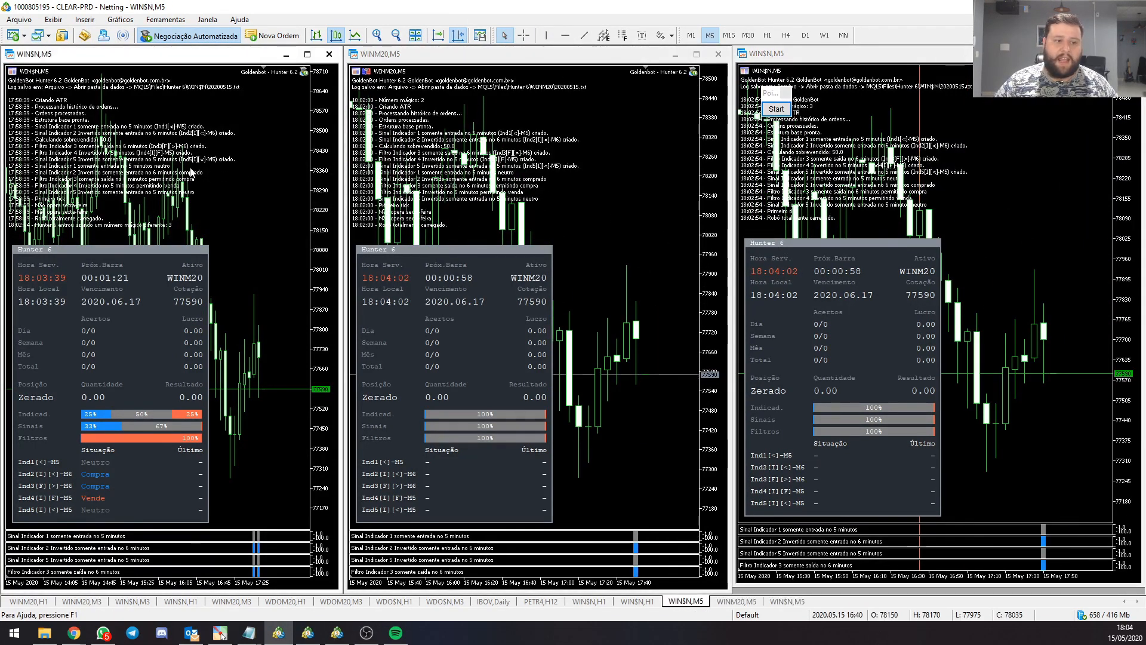
- Check the trading hours and weekday parameters of the robot on the first WIN$N M5 chart, and close them unchanged
{"action": "key", "text": "F7"}
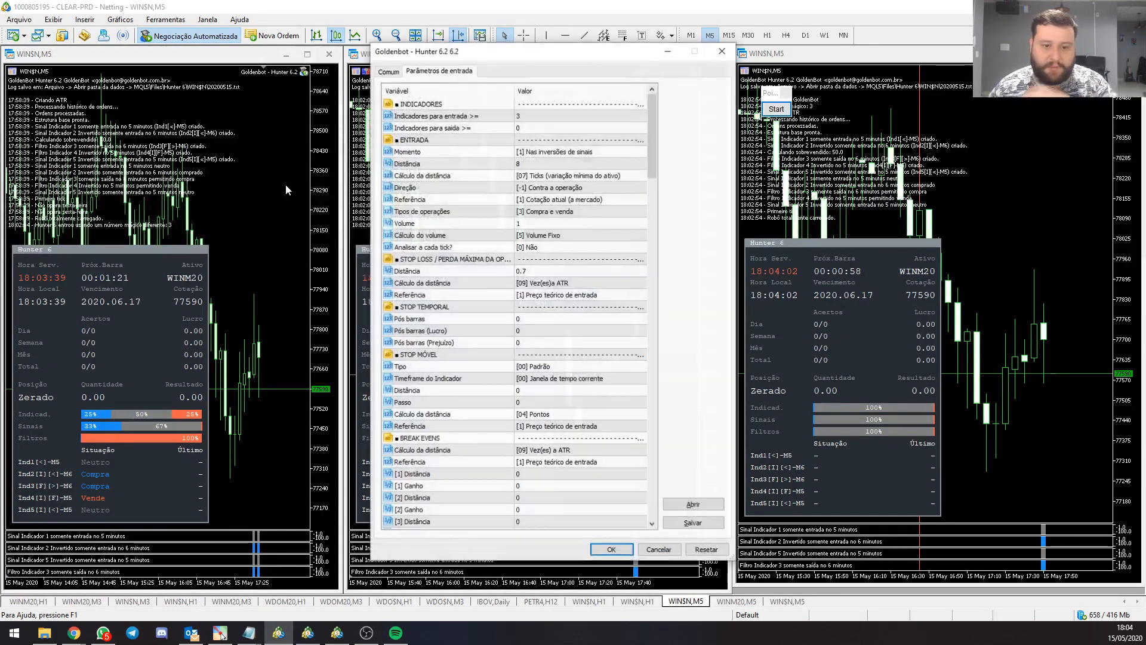
{"action": "left_click", "coordinate": [563, 286]}
{"action": "left_click_drag", "start_coordinate": [651, 159], "coordinate": [665, 404]}
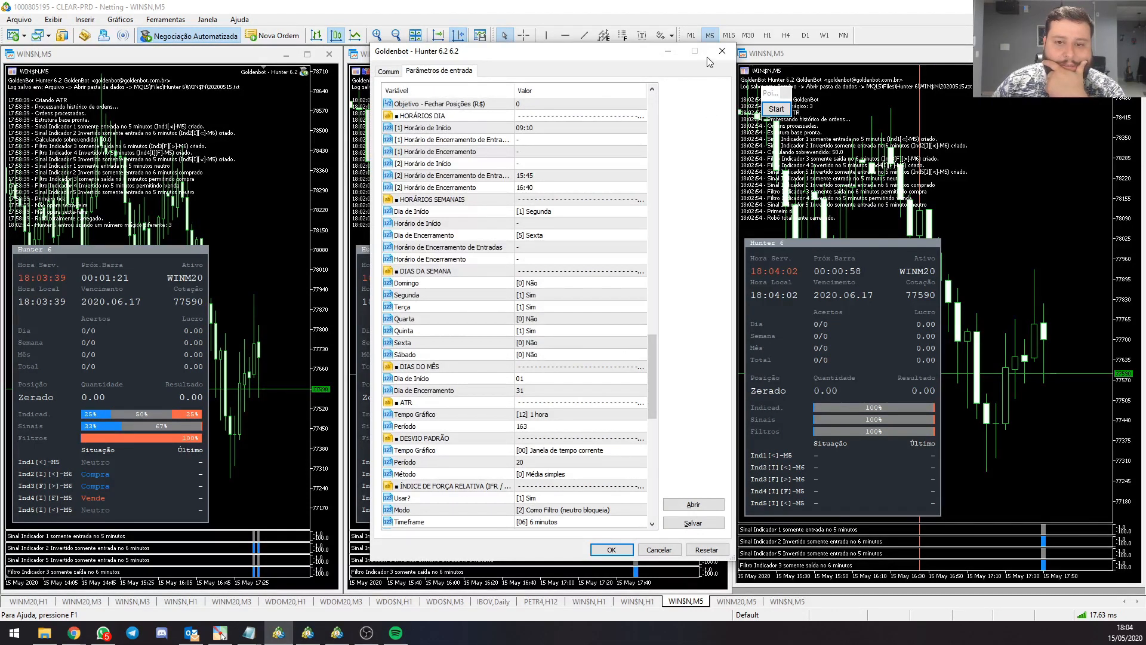
{"action": "left_click", "coordinate": [722, 50]}
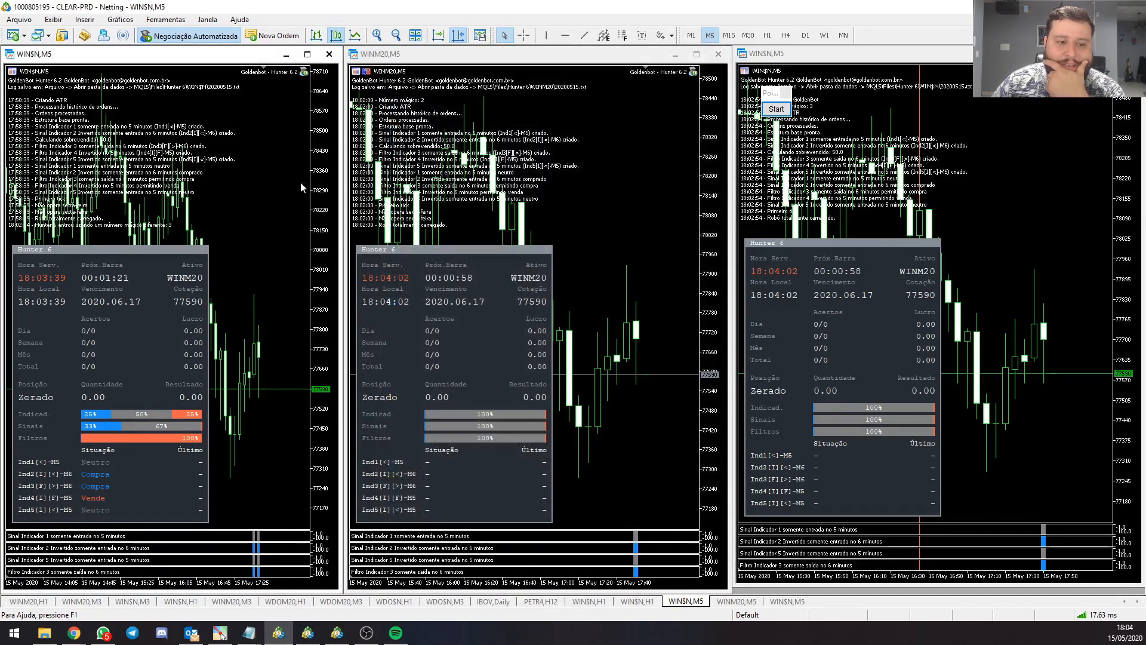
- Point arrows at the indicator status area of each of the three Hunter 6 panels in annotation mode, and leave it
{"action": "left_click", "coordinate": [614, 177]}
{"action": "scroll", "coordinate": [556, 180], "scroll_direction": "up", "scroll_amount": 1}
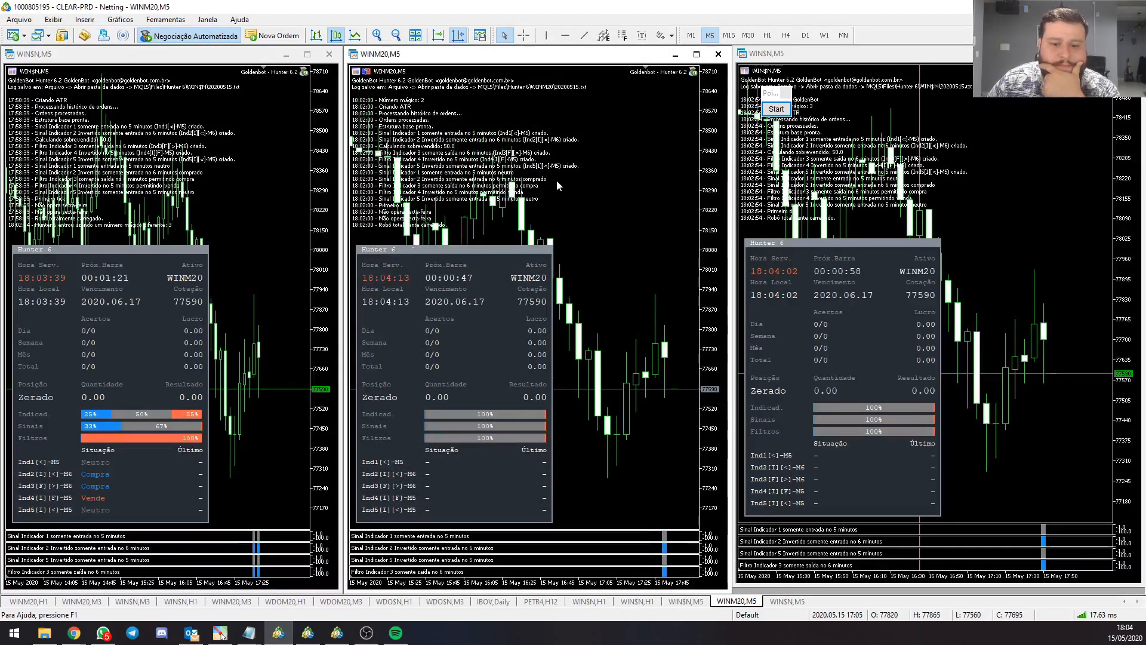
{"action": "left_click", "coordinate": [776, 108]}
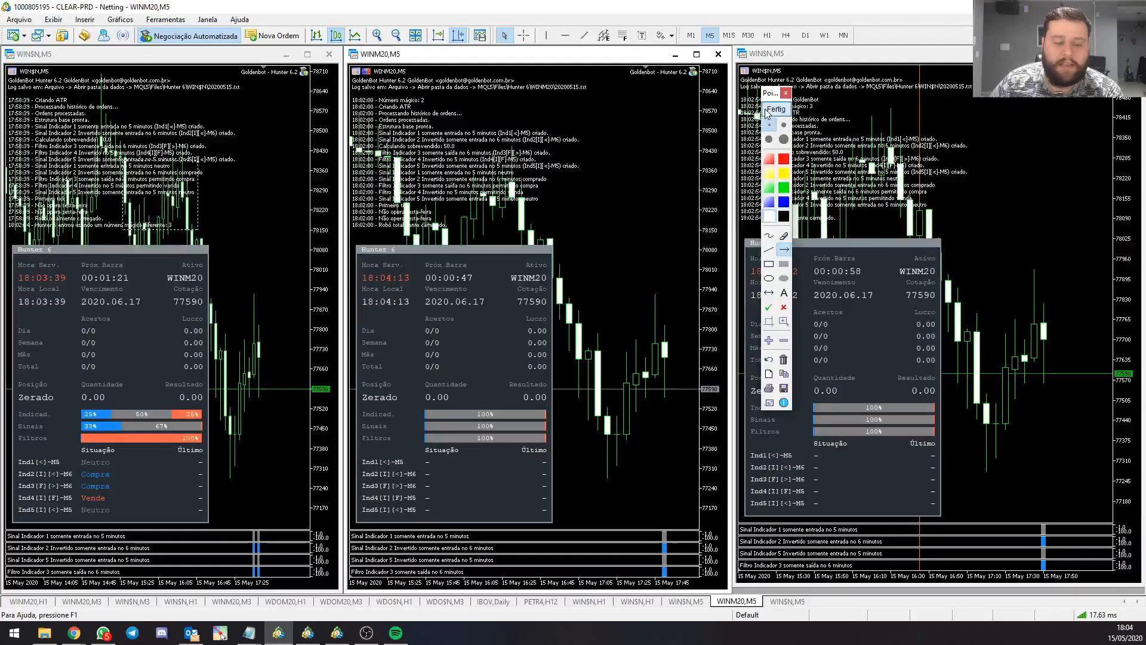
{"action": "left_click_drag", "start_coordinate": [184, 341], "coordinate": [119, 473]}
{"action": "left_click_drag", "start_coordinate": [540, 276], "coordinate": [445, 484]}
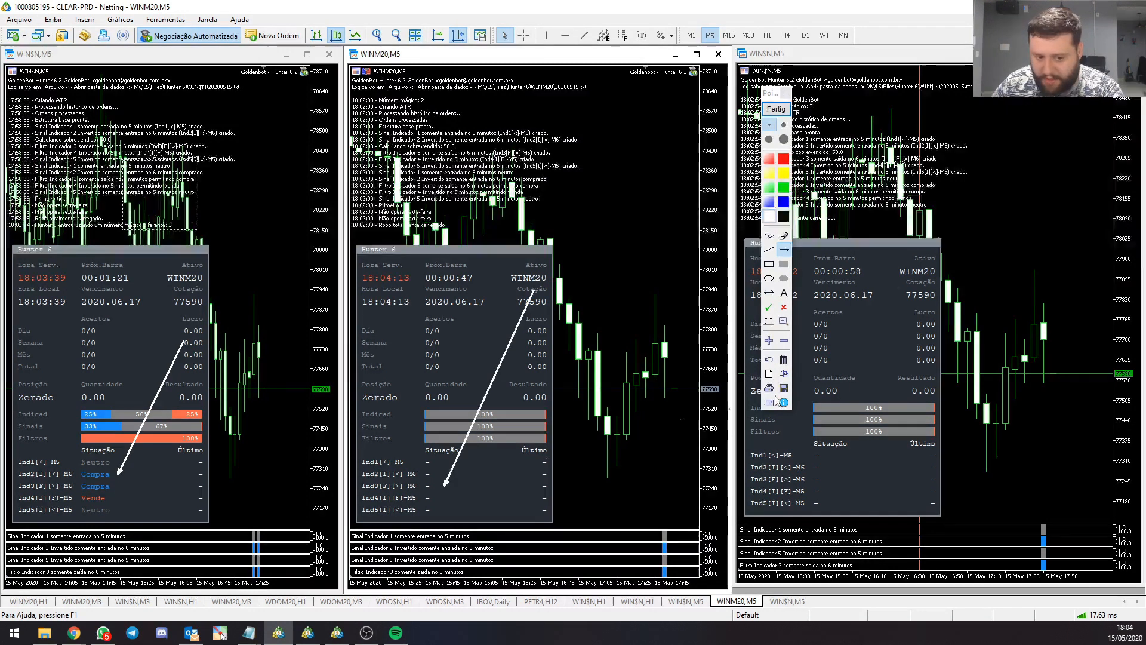
{"action": "left_click_drag", "start_coordinate": [912, 311], "coordinate": [828, 457]}
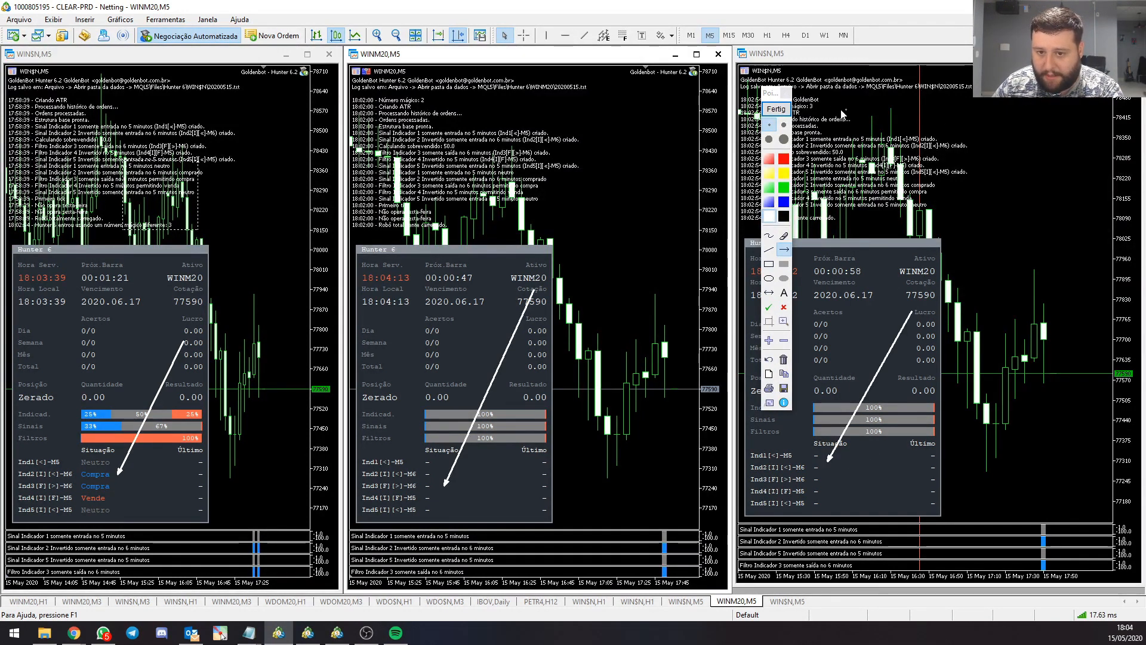
{"action": "left_click", "coordinate": [777, 110]}
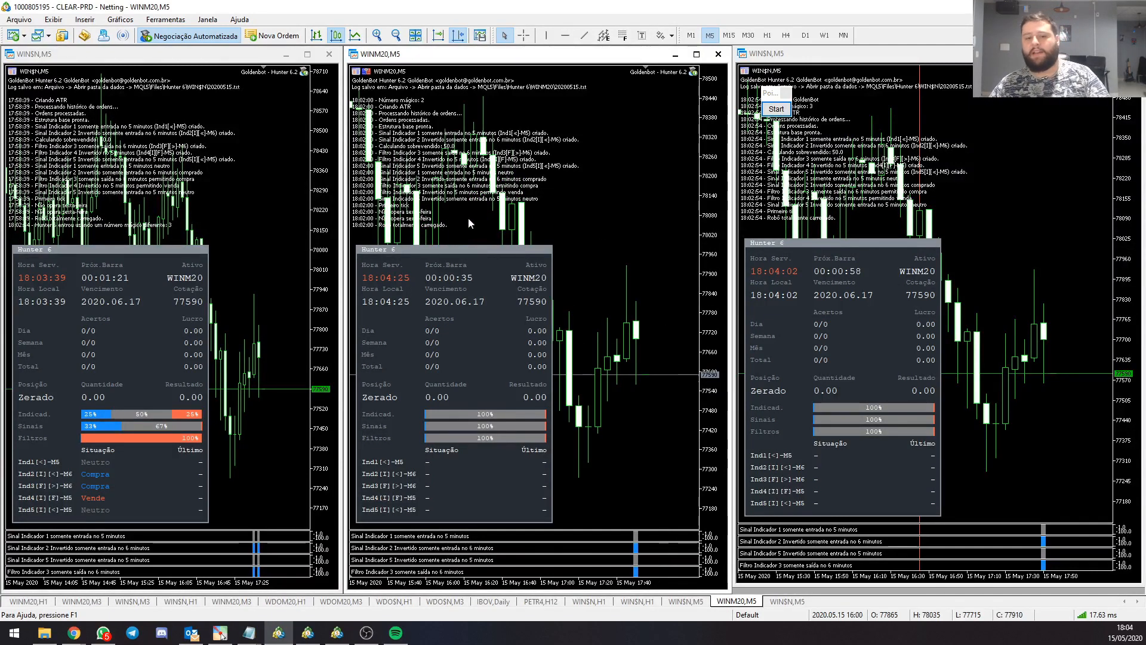
- Examine each chart's Hunter 6 panel enlarged in annotation mode, including the asset, expiry and quote fields, and leave it
{"action": "left_click", "coordinate": [268, 152]}
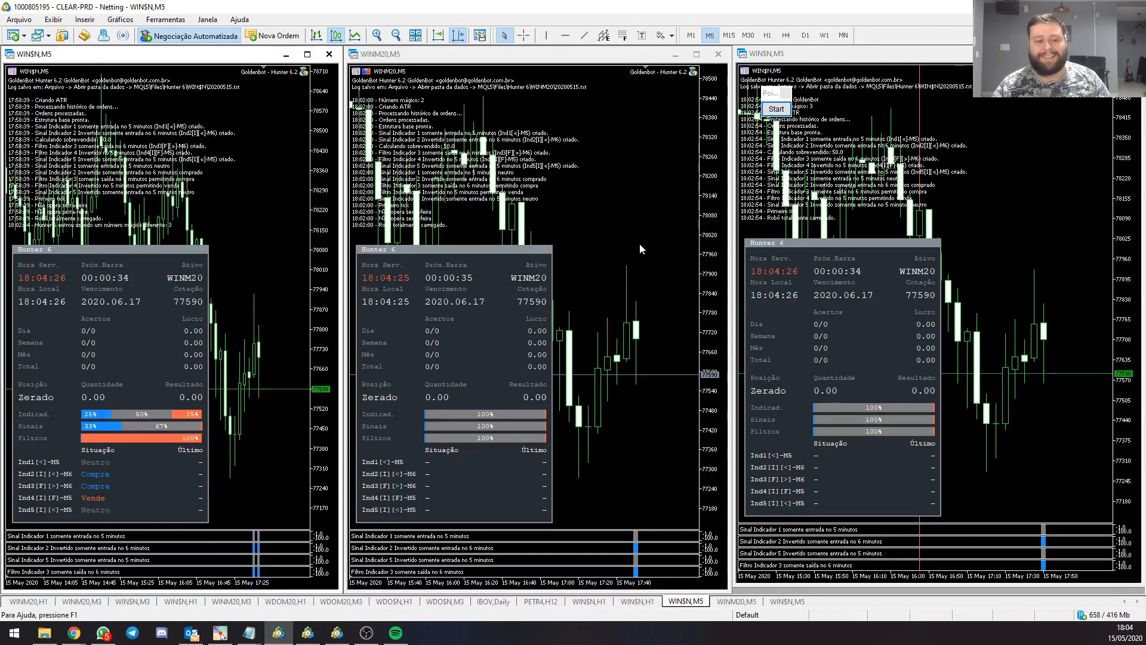
{"action": "left_click", "coordinate": [776, 109]}
{"action": "scroll", "coordinate": [142, 306], "scroll_direction": "up", "scroll_amount": 3}
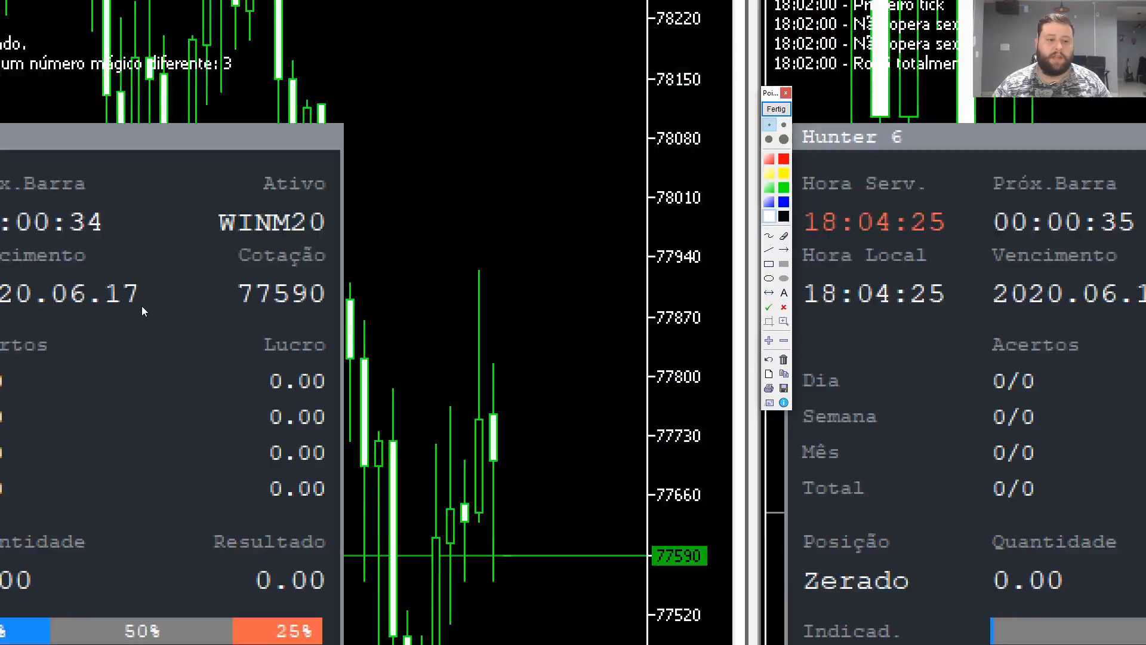
{"action": "left_click_drag", "start_coordinate": [340, 307], "coordinate": [389, 303]}
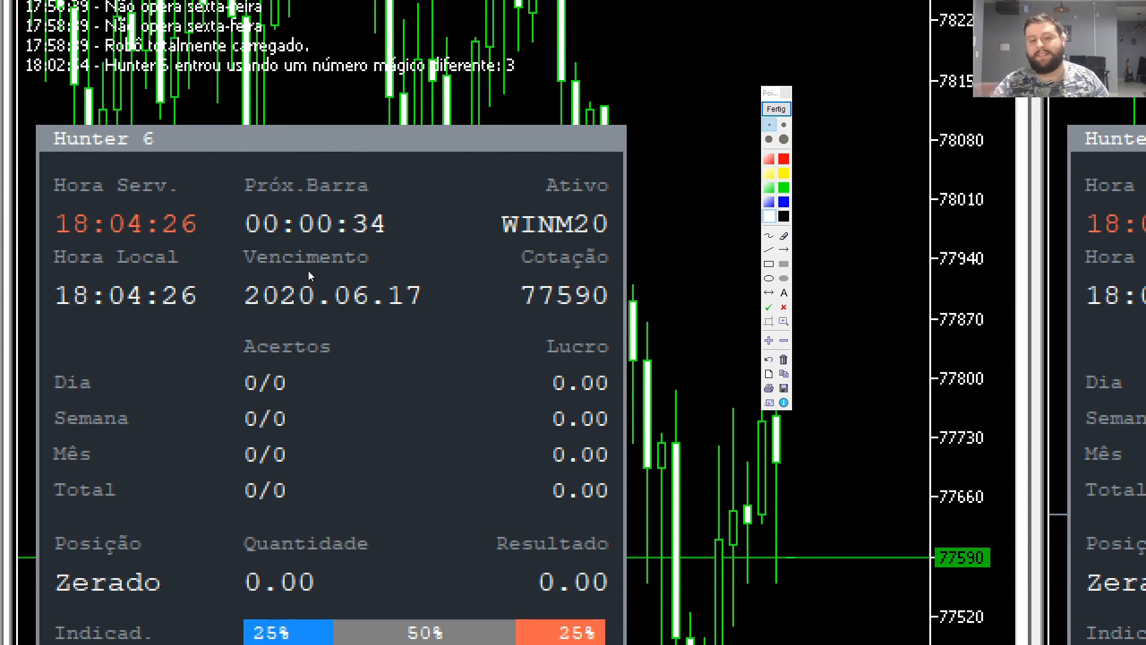
{"action": "scroll", "coordinate": [293, 296], "scroll_direction": "down", "scroll_amount": 3}
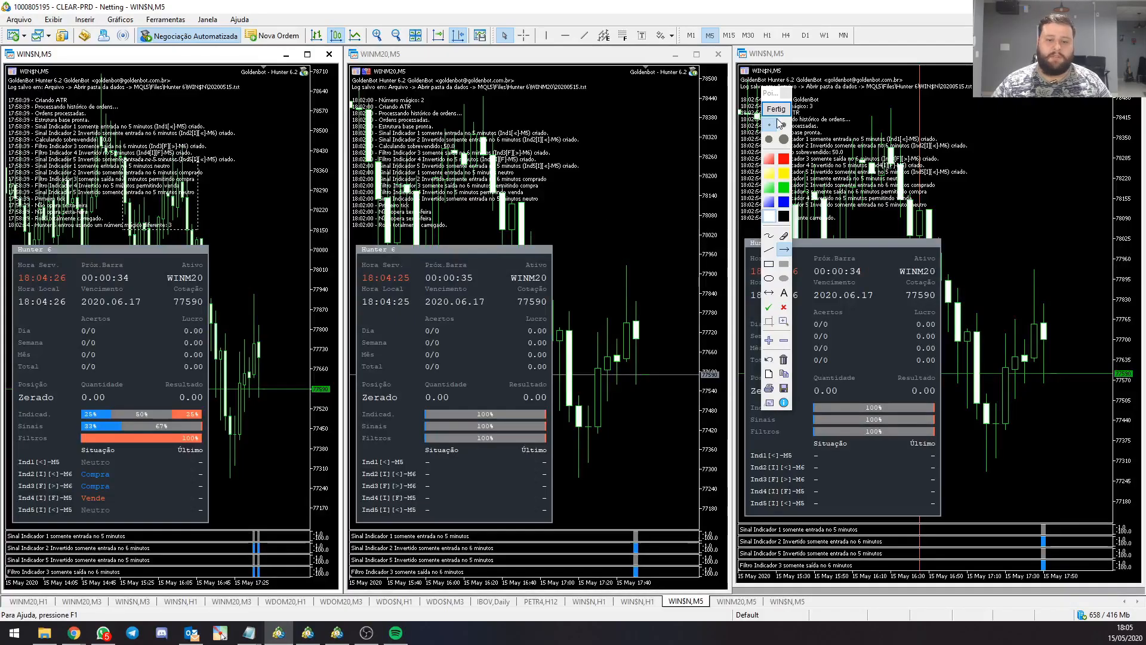
{"action": "scroll", "coordinate": [471, 303], "scroll_direction": "up", "scroll_amount": 2}
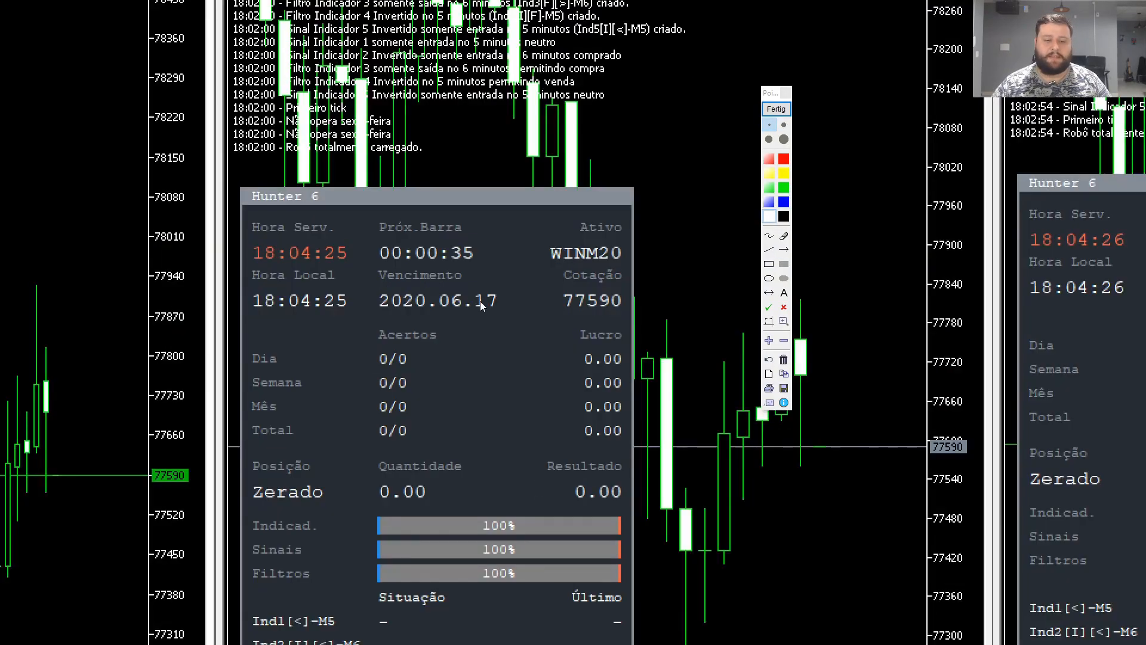
{"action": "scroll", "coordinate": [672, 288], "scroll_direction": "down", "scroll_amount": 2}
{"action": "scroll", "coordinate": [875, 306], "scroll_direction": "up", "scroll_amount": 2}
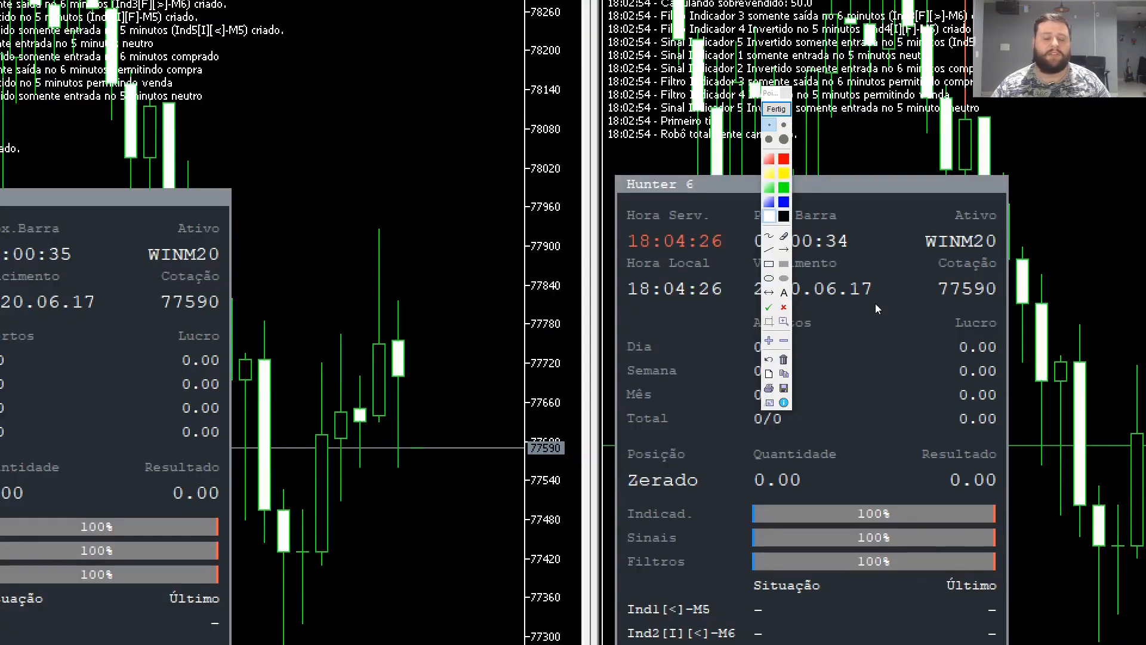
{"action": "left_click_drag", "start_coordinate": [768, 98], "coordinate": [451, 104]}
{"action": "left_click_drag", "start_coordinate": [790, 265], "coordinate": [775, 252]}
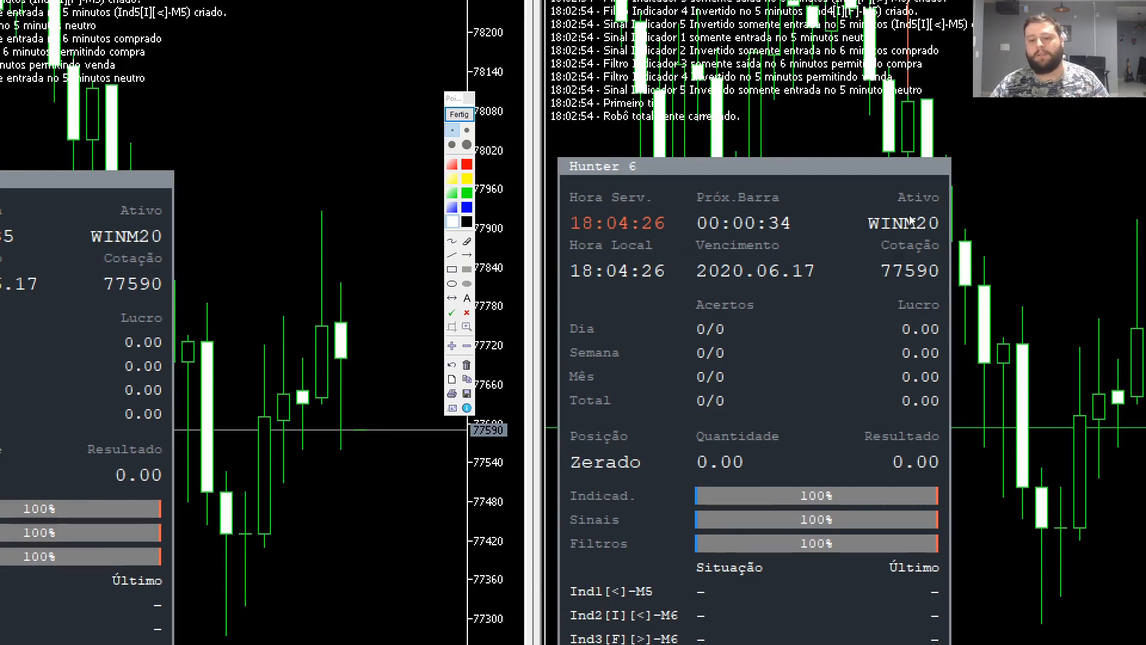
{"action": "left_click", "coordinate": [459, 114]}
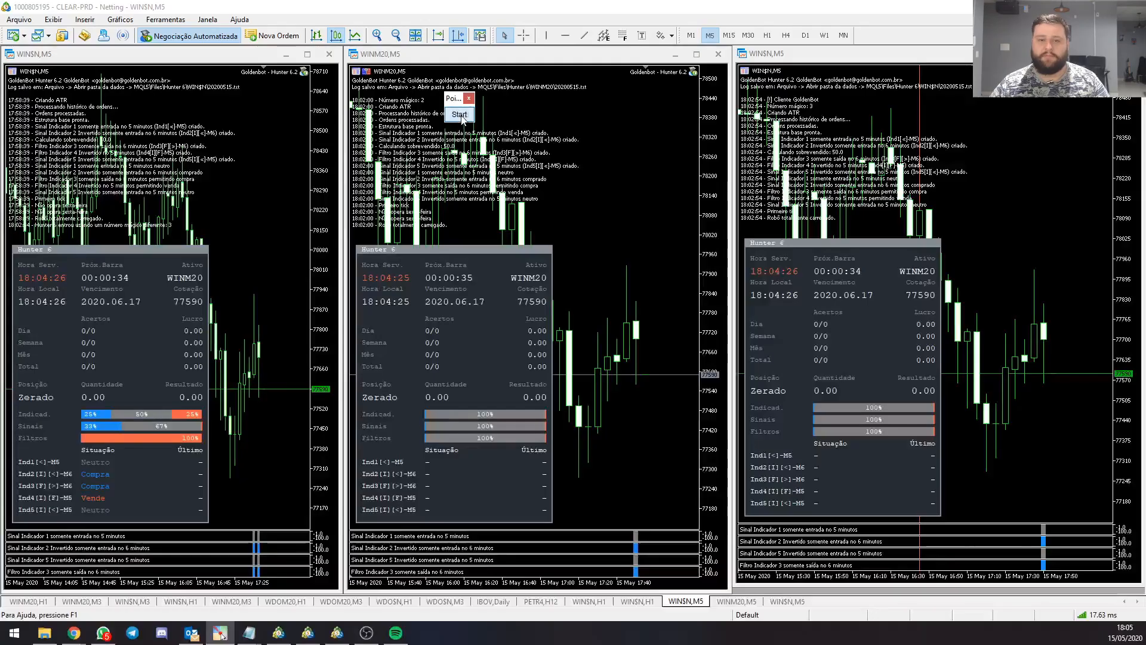
{"action": "left_click", "coordinate": [645, 173]}
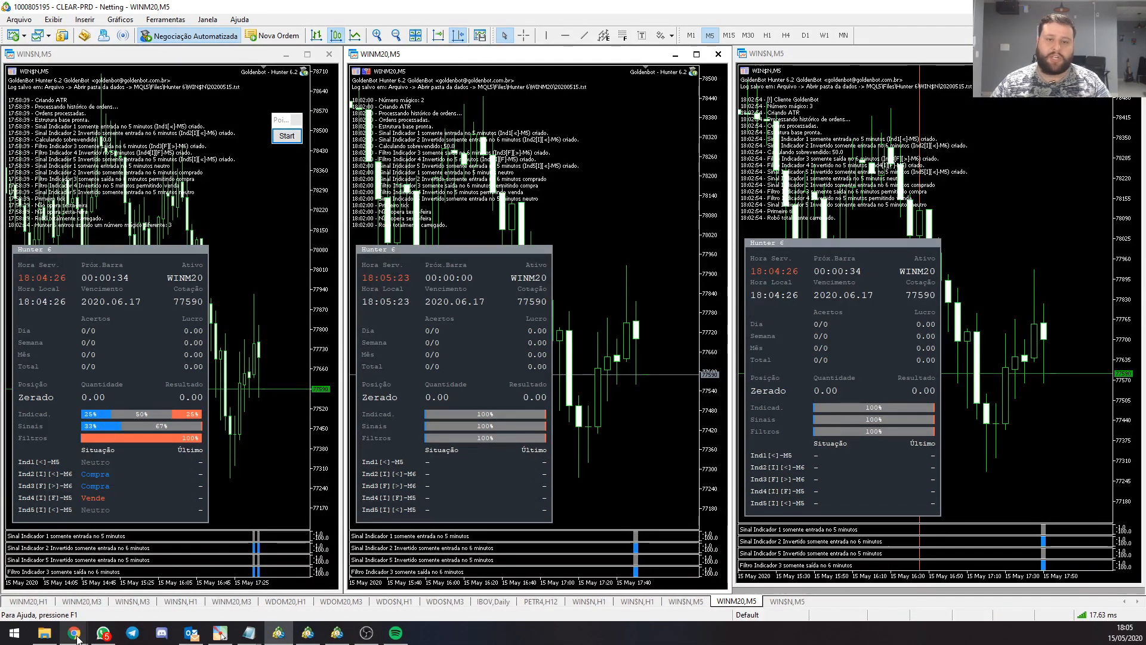
{"action": "mouse_move", "coordinate": [78, 640]}
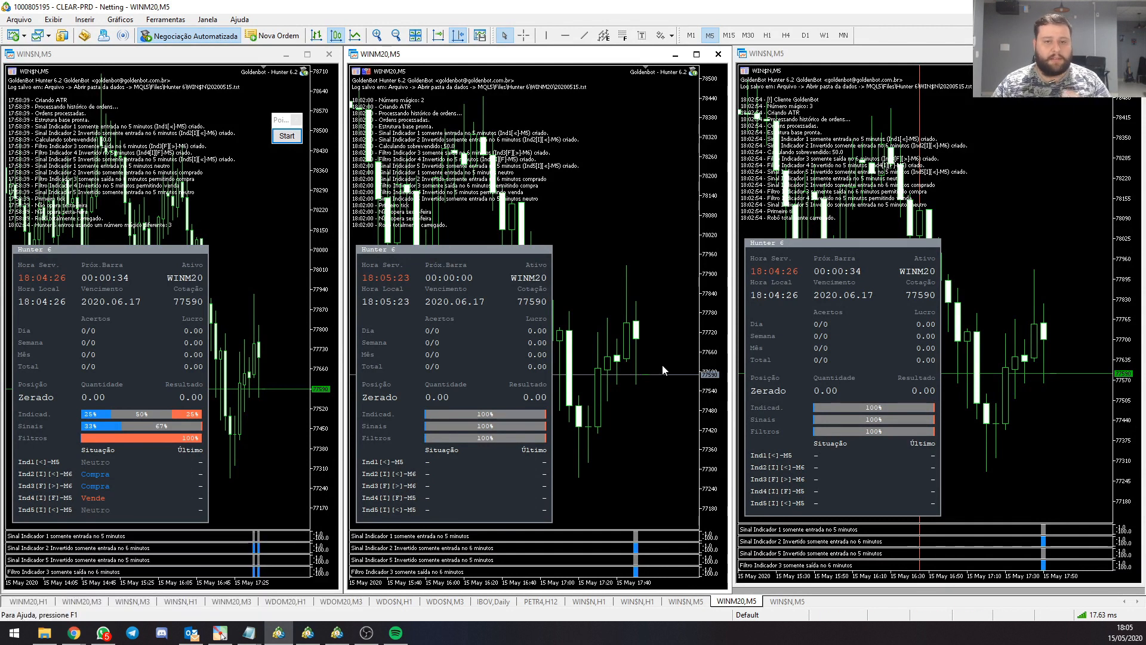